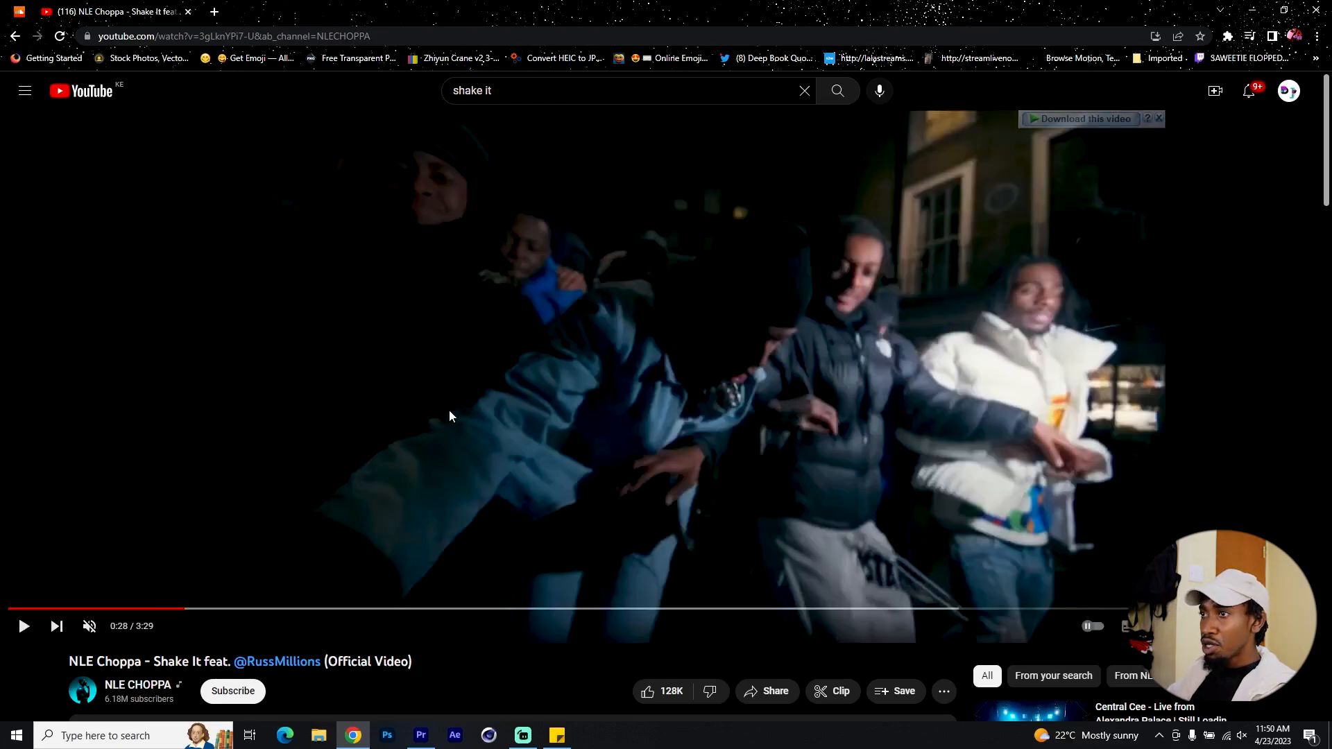
# Step: Play and pause the music video around 0:36 to 0:41, examining the blue glow effect and the transitions between shots
pyautogui.click(448, 410)
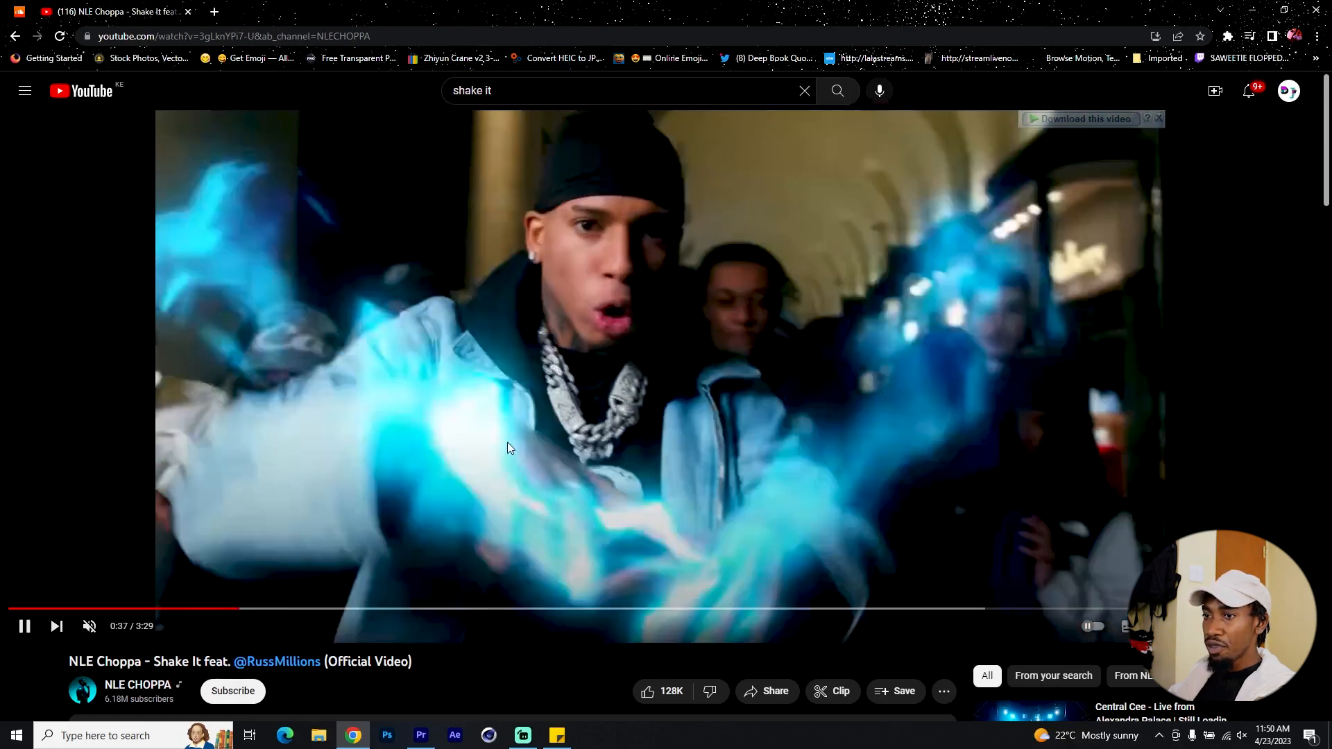
pyautogui.click(507, 443)
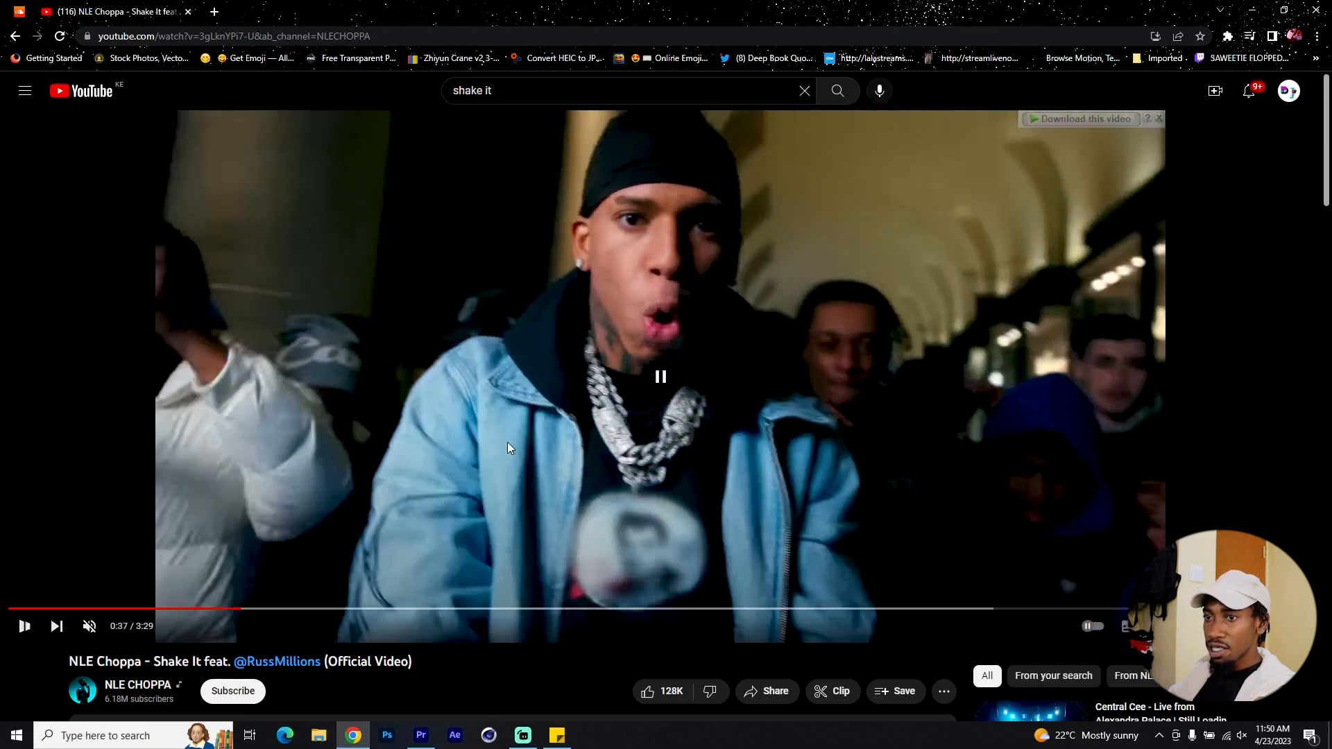
pyautogui.click(234, 609)
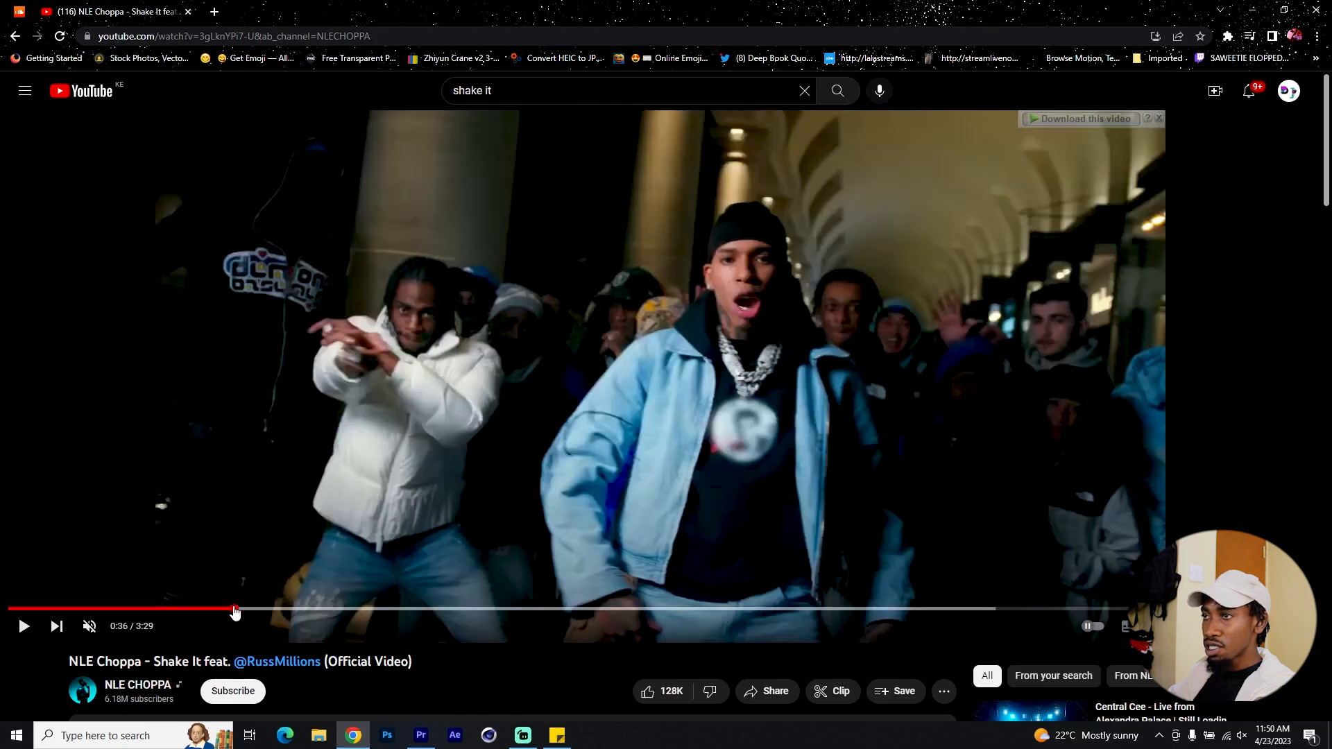
pyautogui.click(648, 459)
pyautogui.click(648, 460)
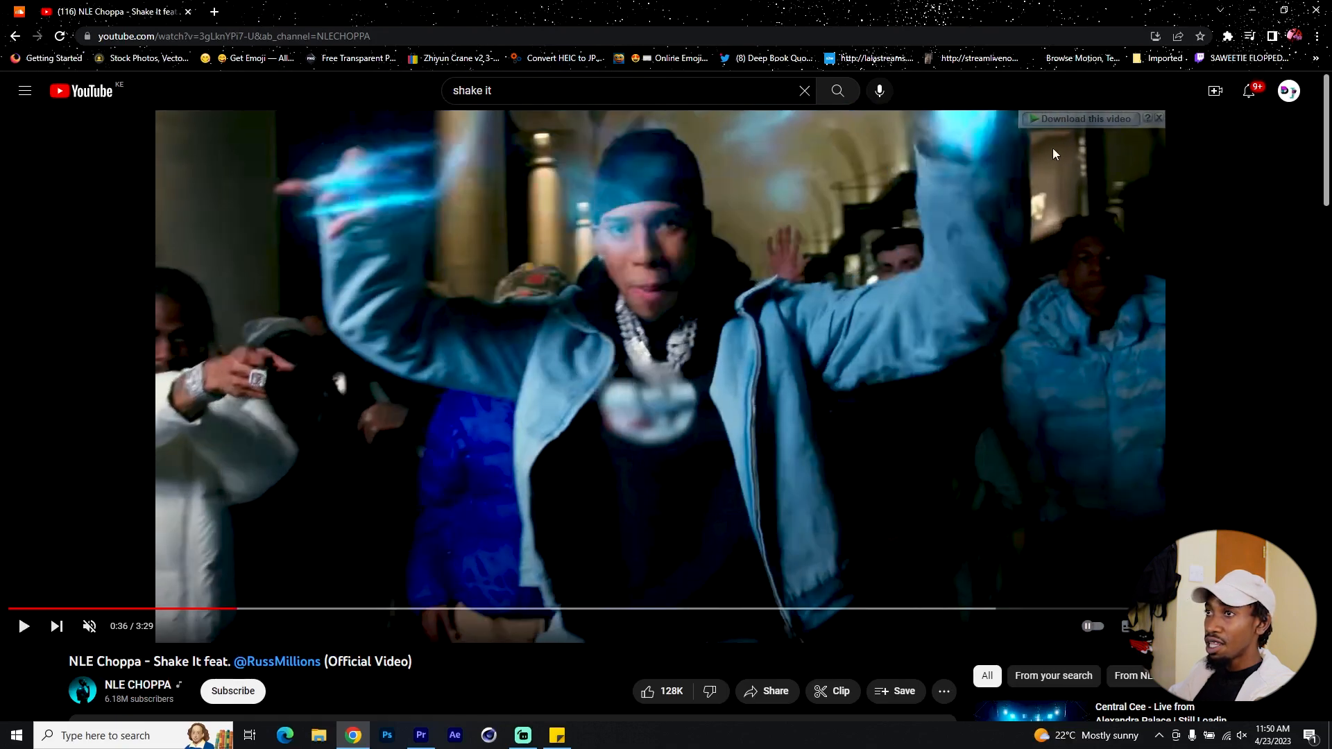
pyautogui.click(937, 123)
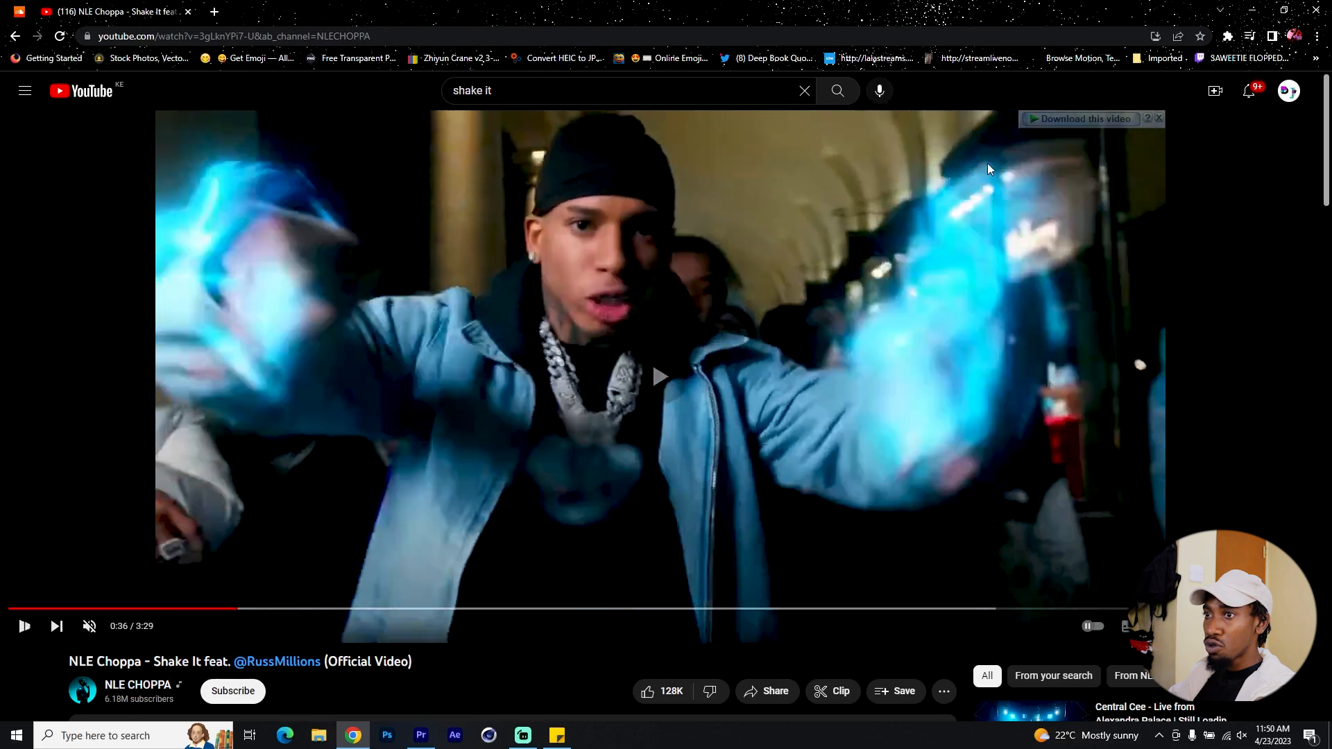
pyautogui.click(988, 164)
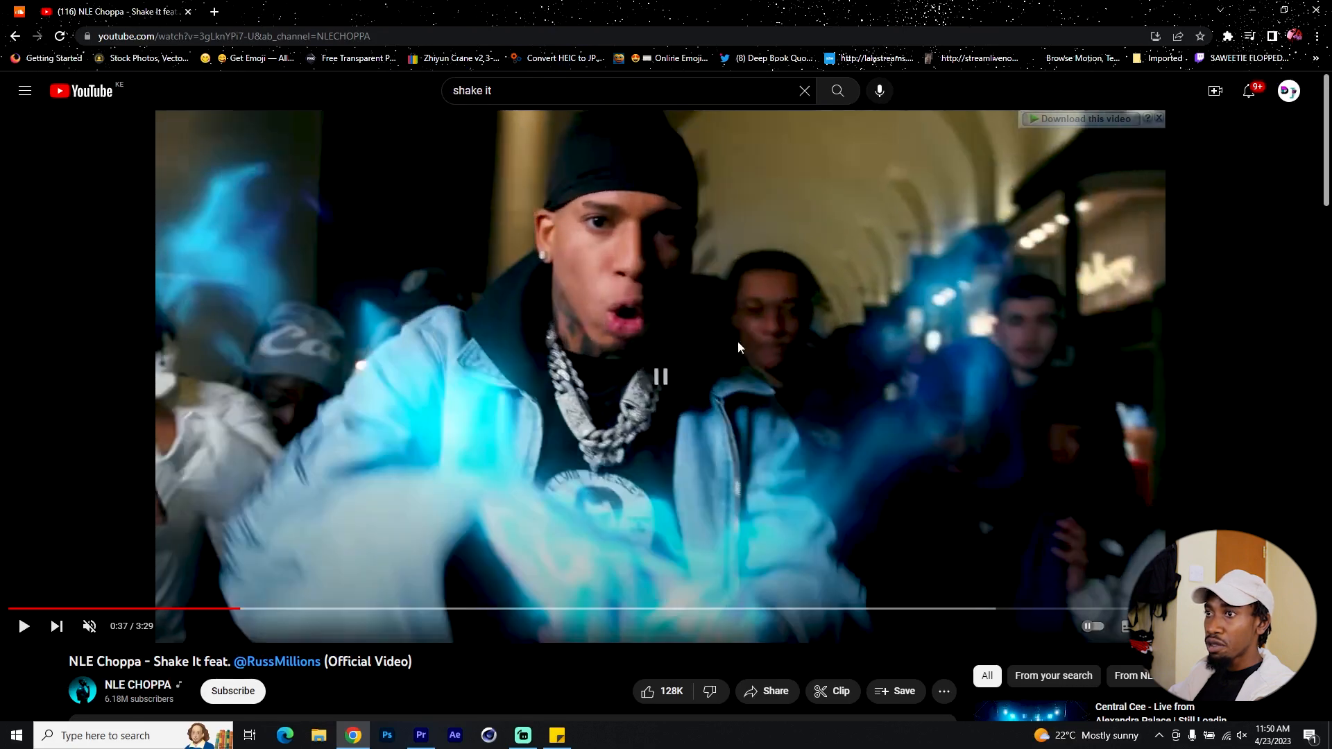
pyautogui.click(407, 523)
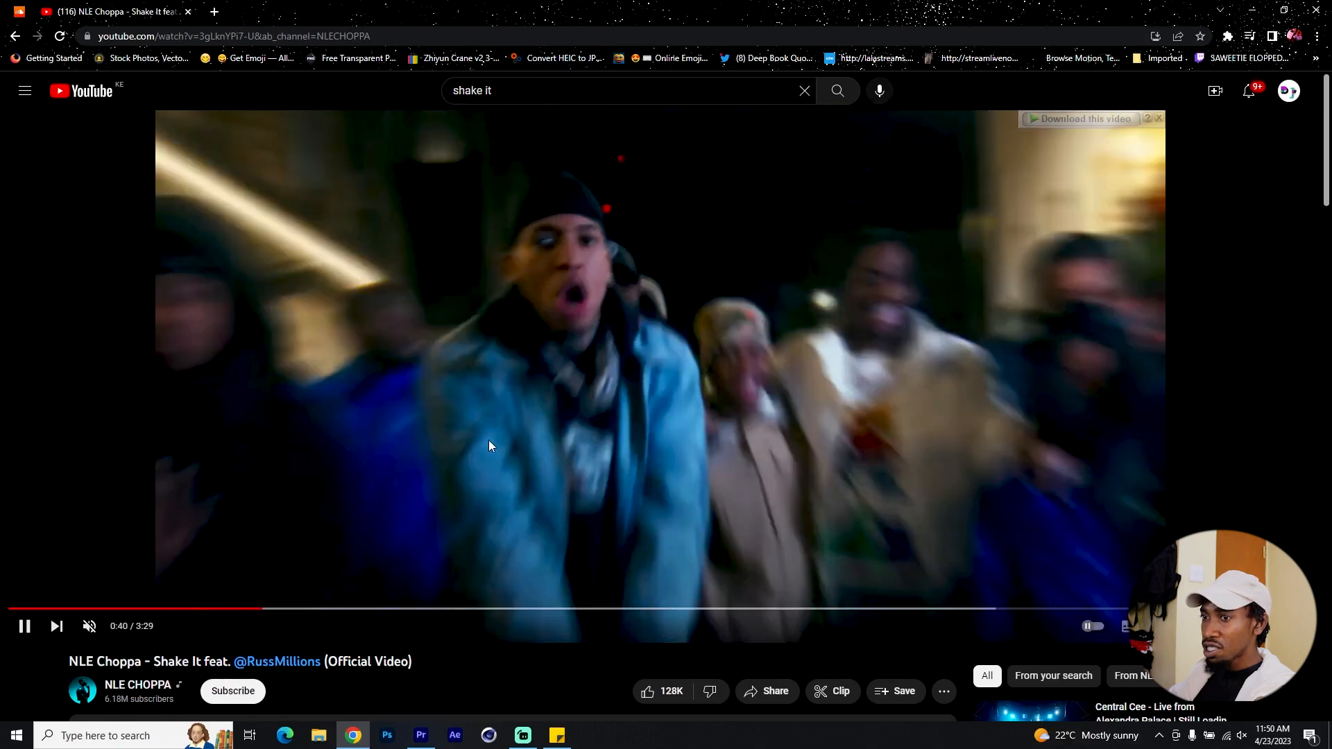
pyautogui.click(489, 442)
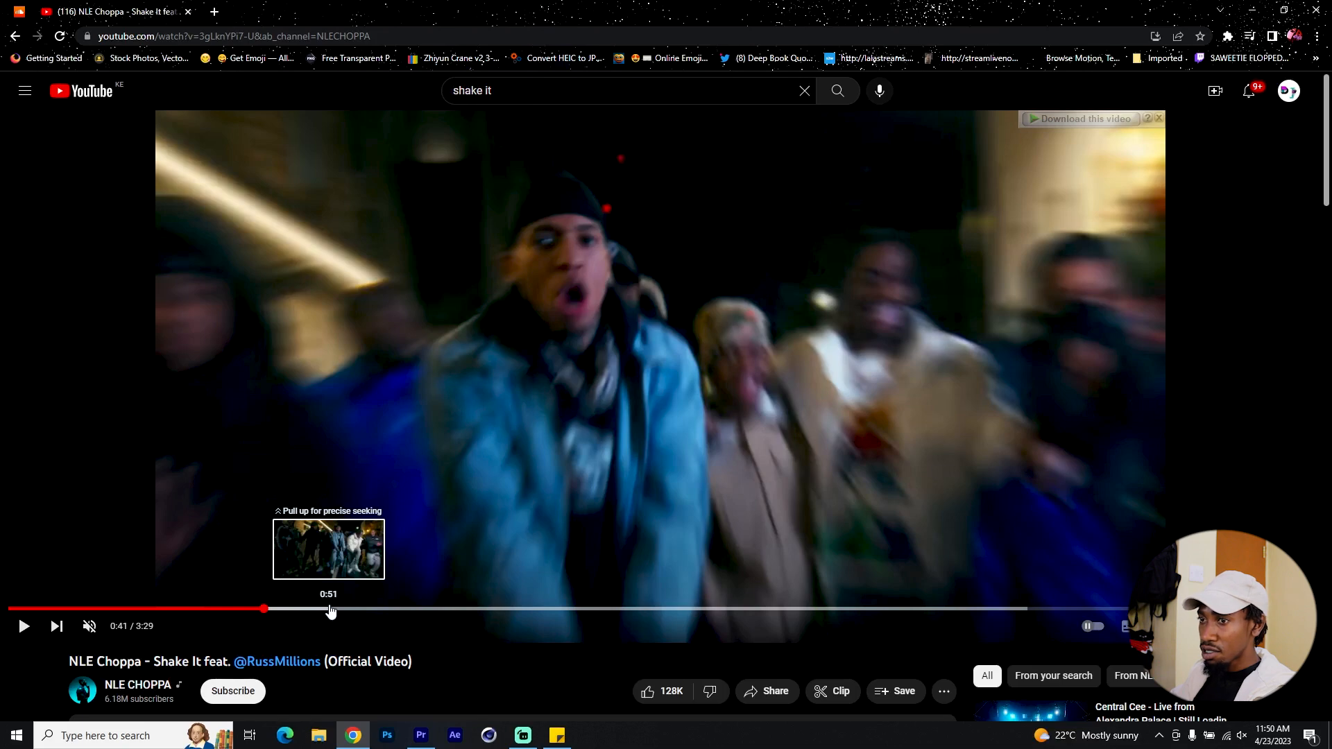
# Step: Seek to about 0:49 in the music video and examine the glowing text effect and the cut that follows it
pyautogui.moveTo(331, 611); pyautogui.dragTo(318, 610)
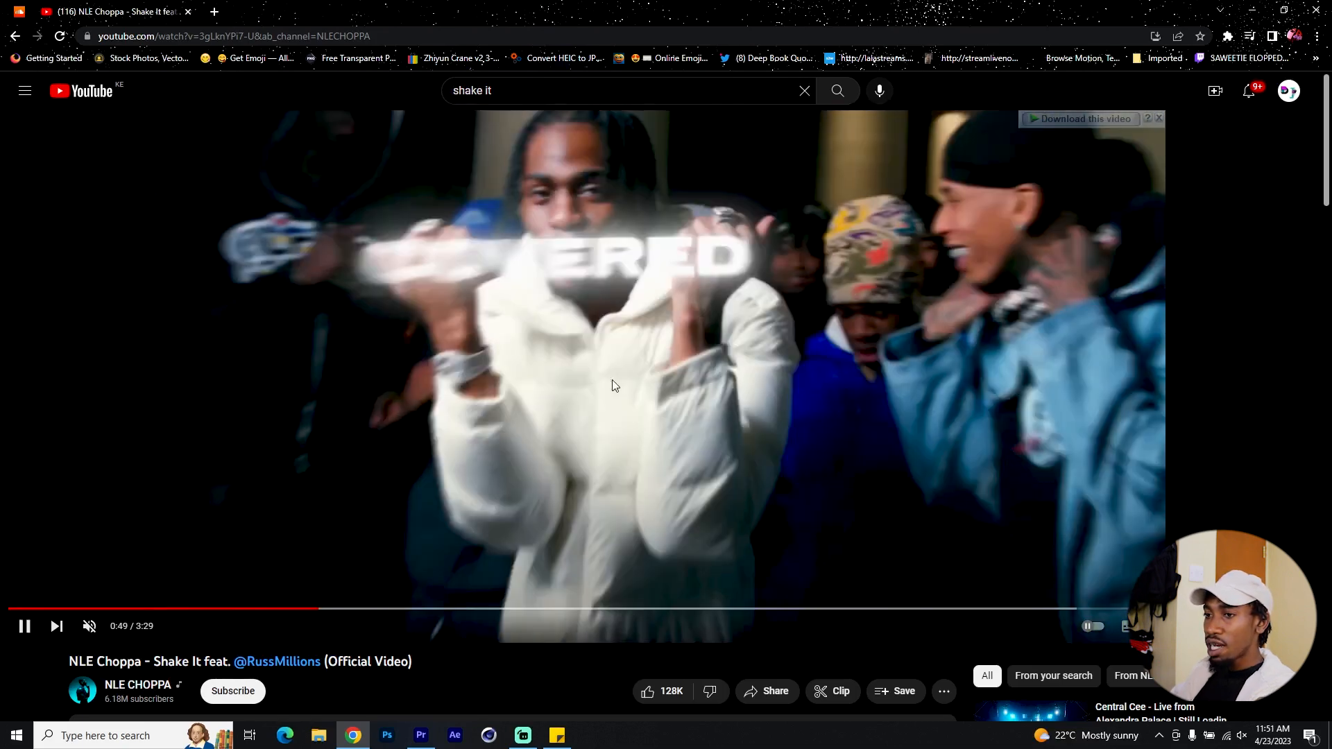
pyautogui.click(613, 383)
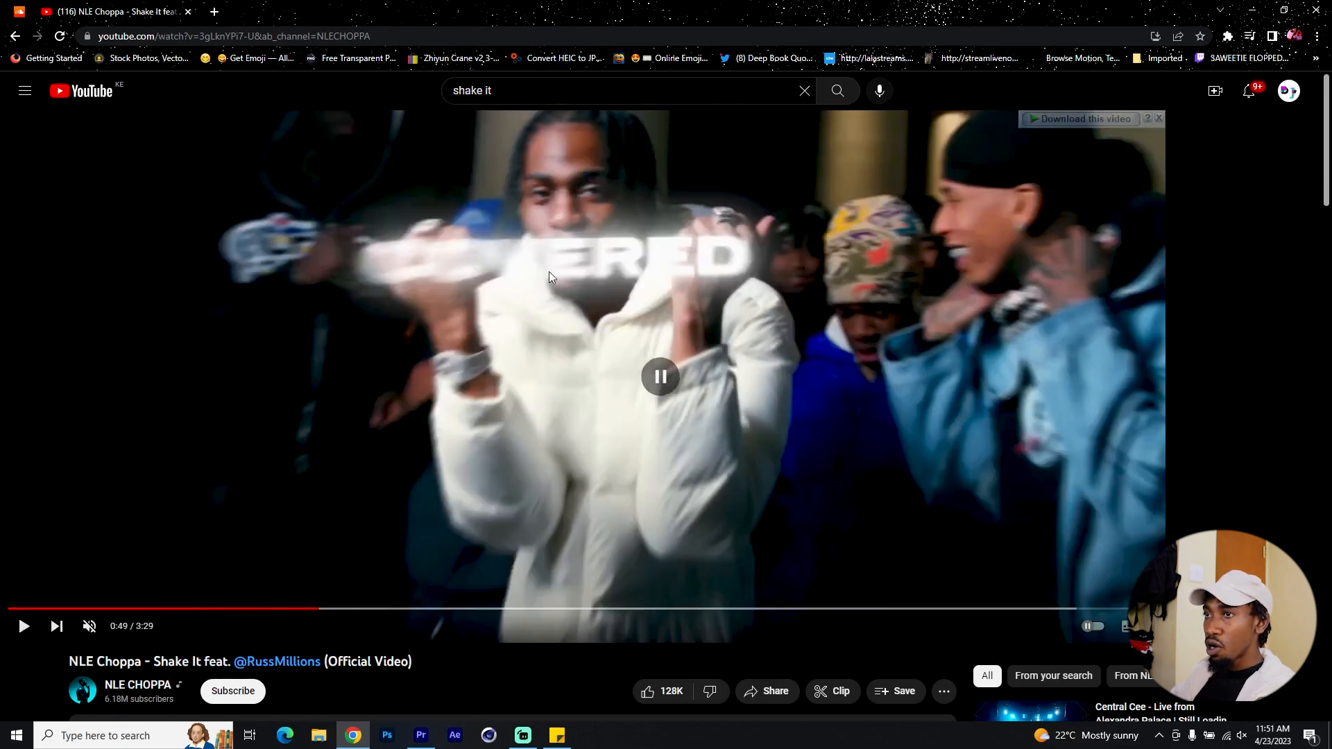
pyautogui.click(352, 532)
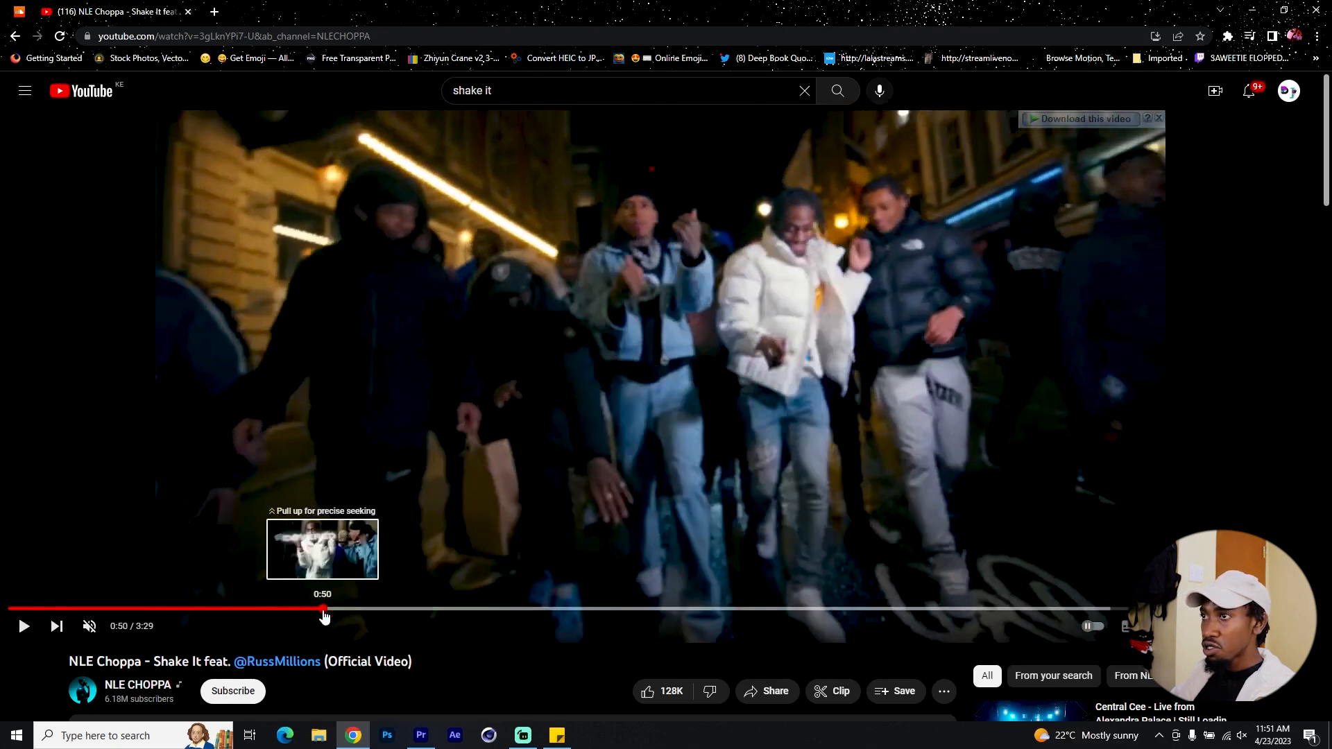
pyautogui.click(323, 608)
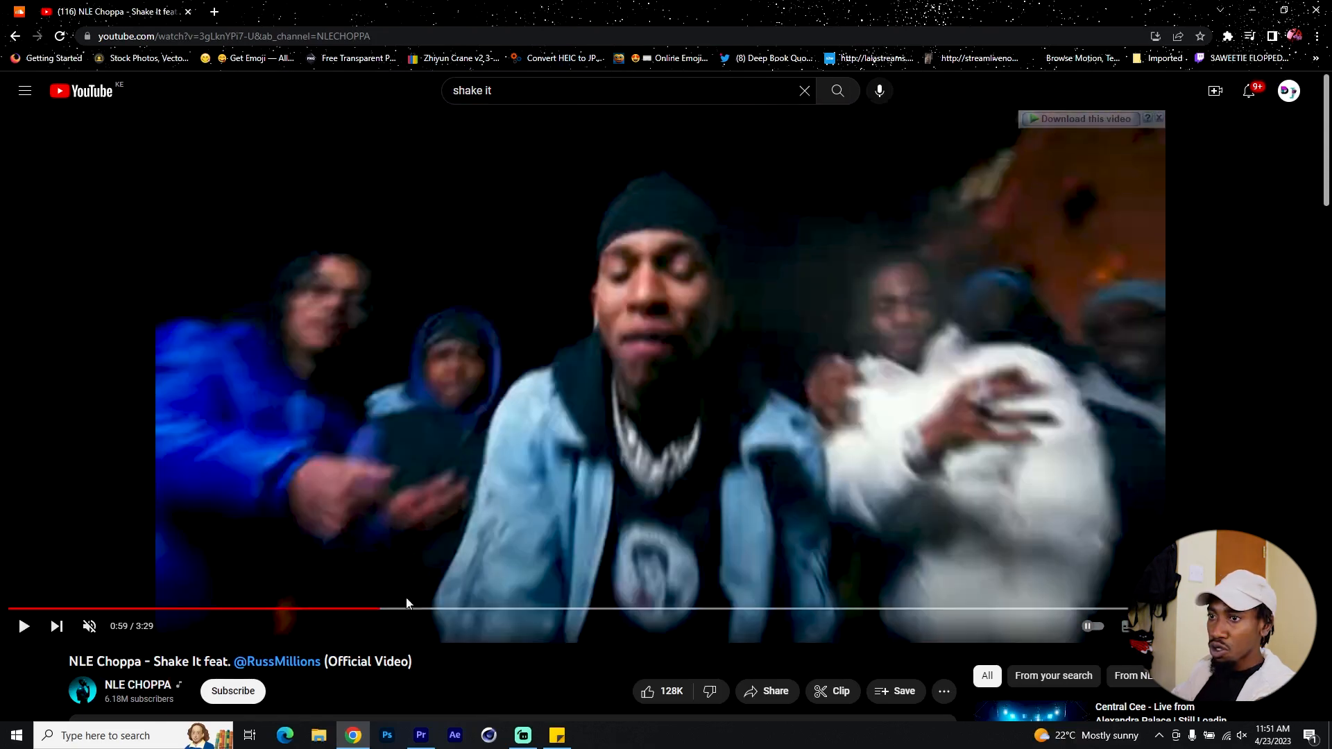
# Step: Examine the shot transitions around 0:59 in the music video and the section around 2:10
pyautogui.click(373, 609)
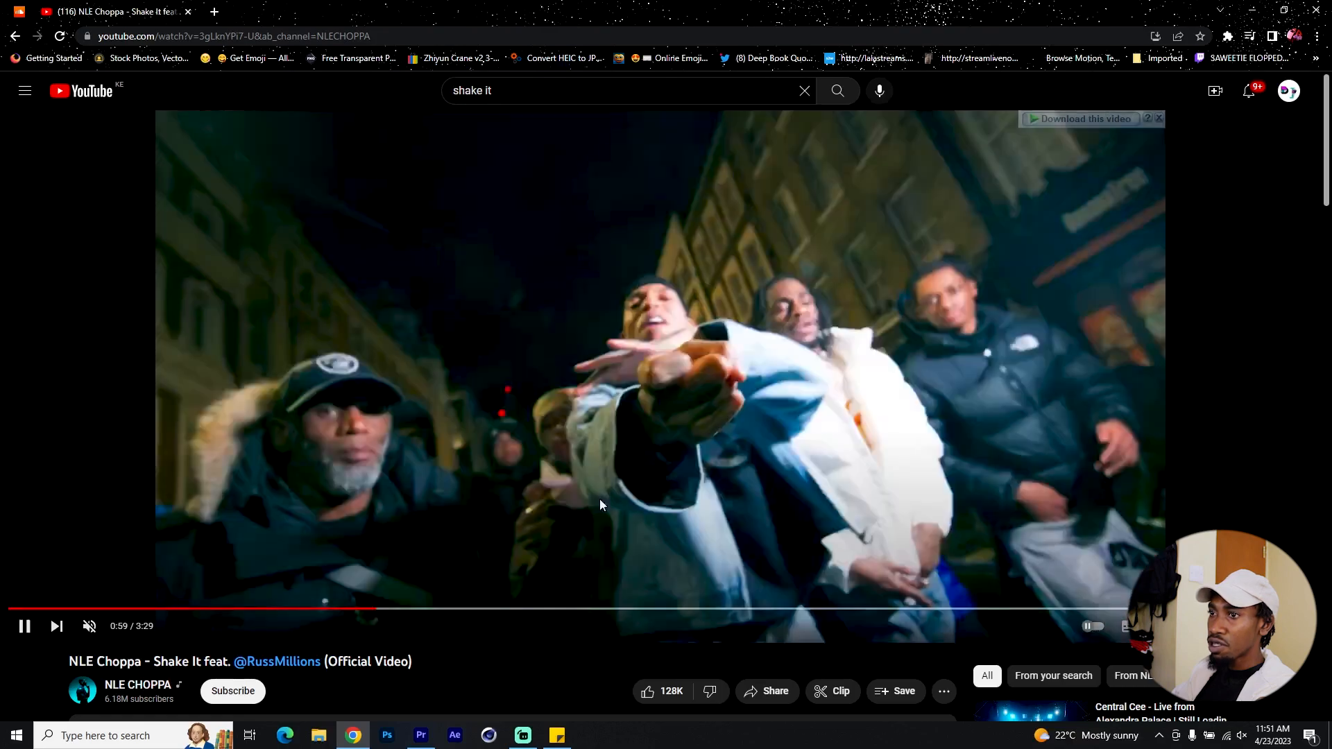
pyautogui.click(773, 351)
pyautogui.click(476, 576)
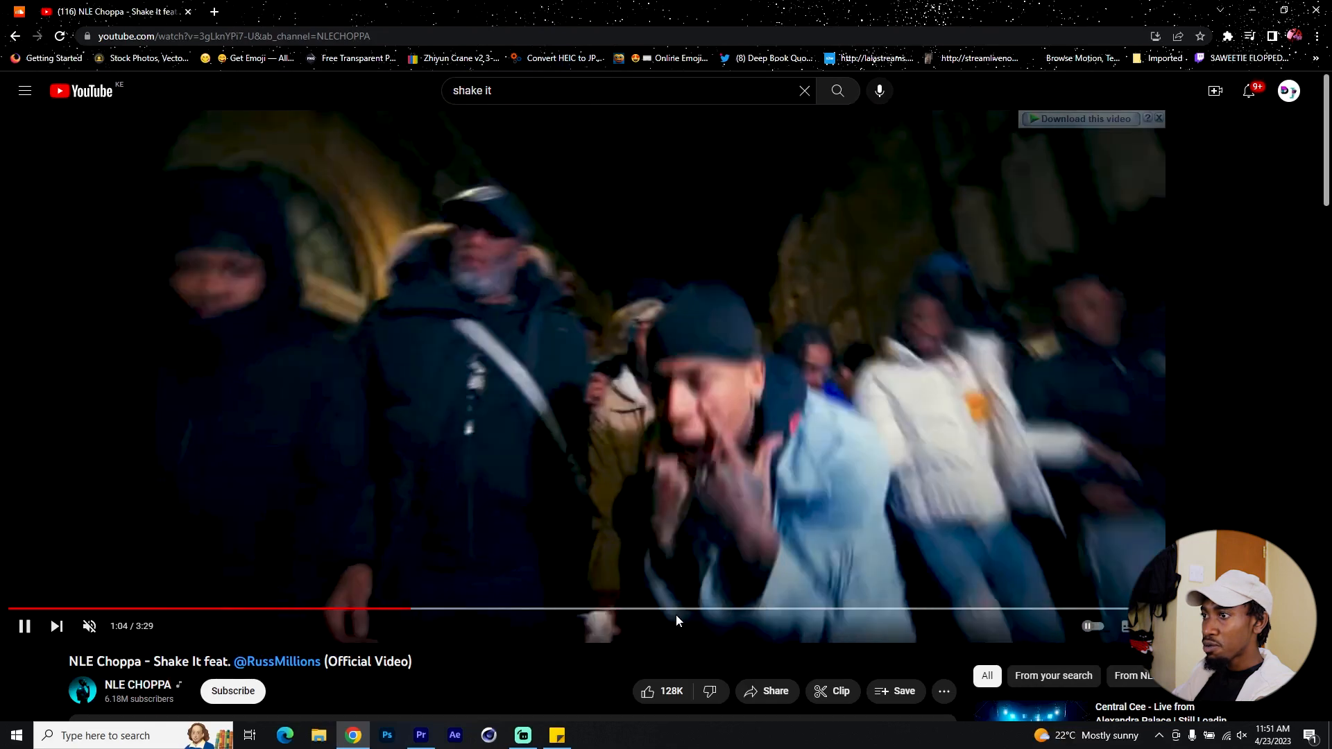
pyautogui.click(792, 609)
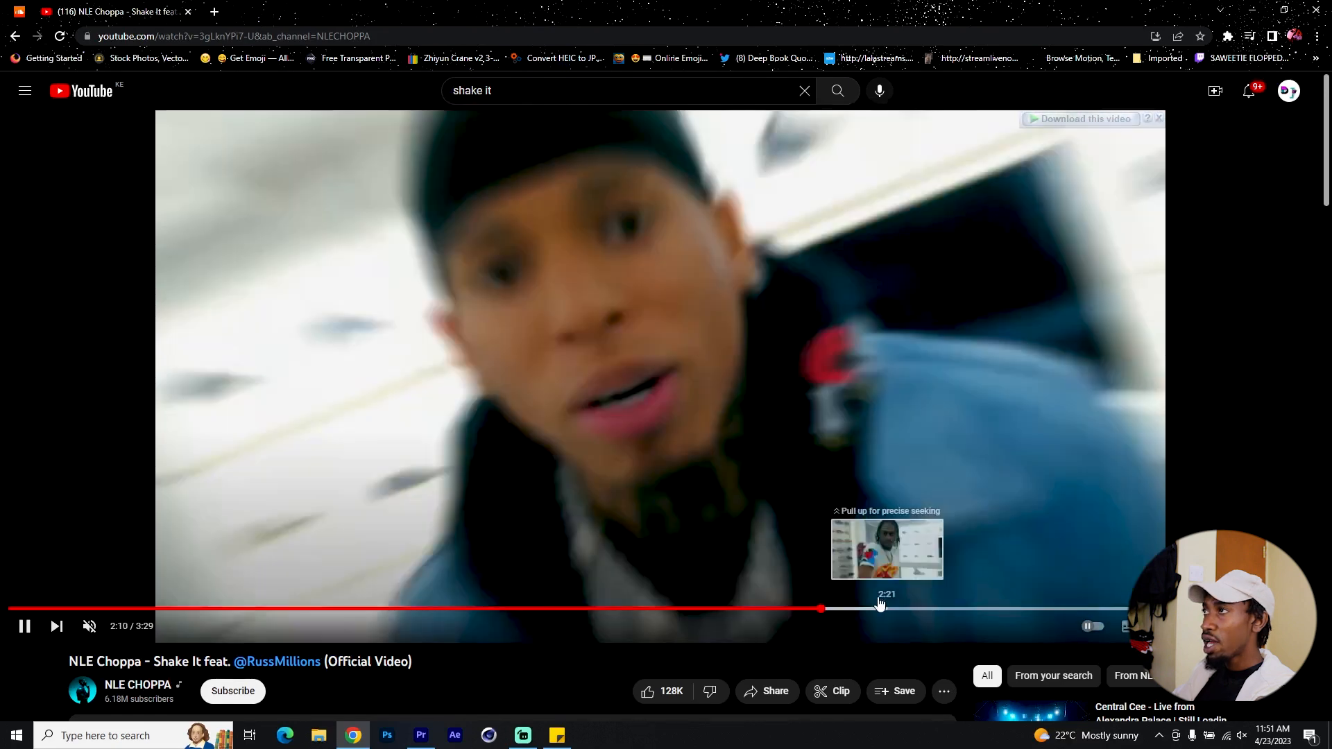
pyautogui.click(526, 292)
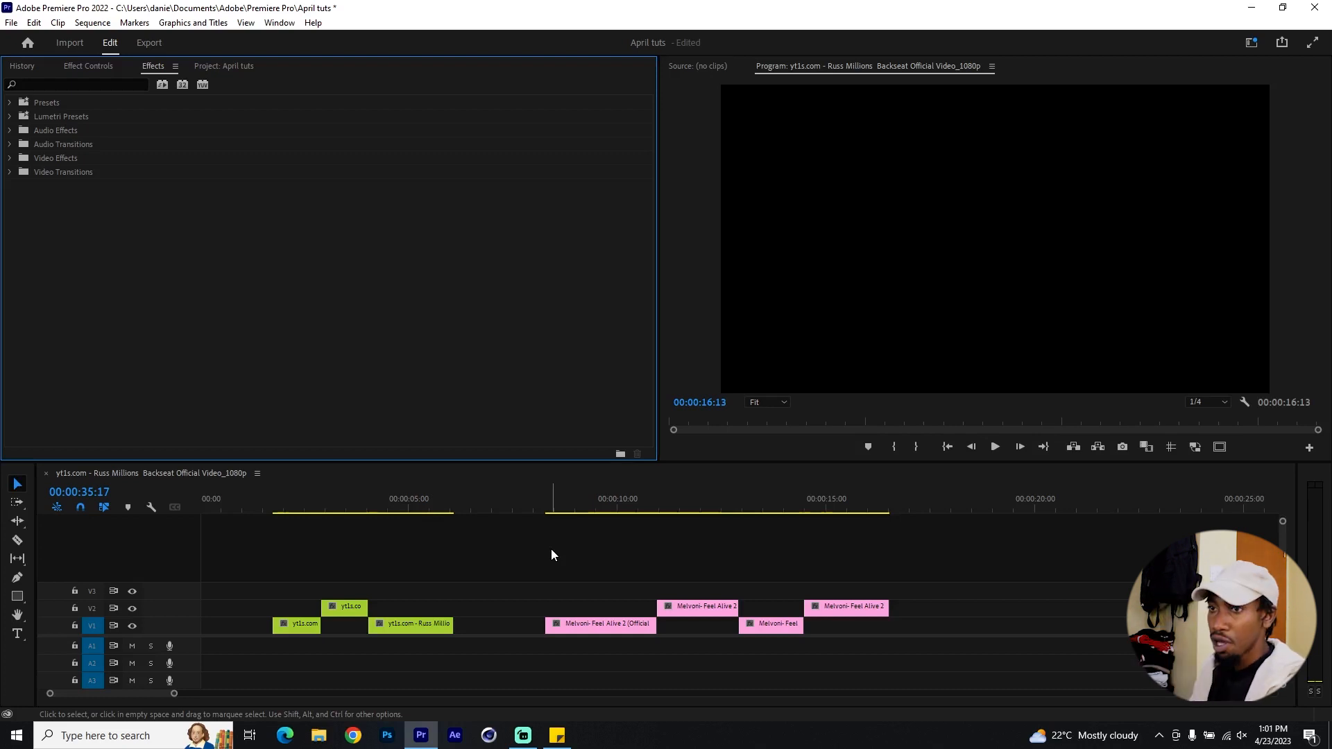
# Step: In Premiere Pro, find the Transform effect and apply it to the three green Russ Millions clips
pyautogui.moveTo(276, 505); pyautogui.dragTo(378, 548)
pyautogui.scroll(3, 307, 572)
pyautogui.scroll(1, 313, 522)
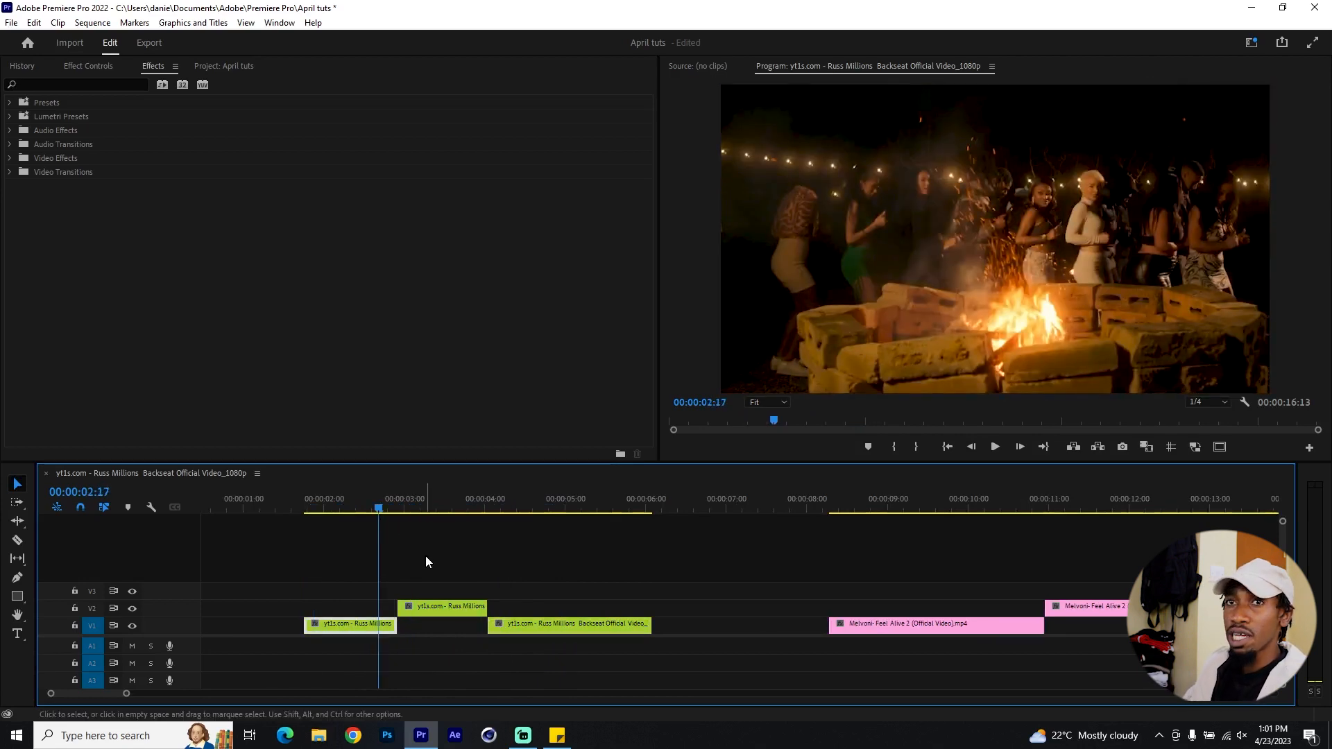
pyautogui.click(36, 82)
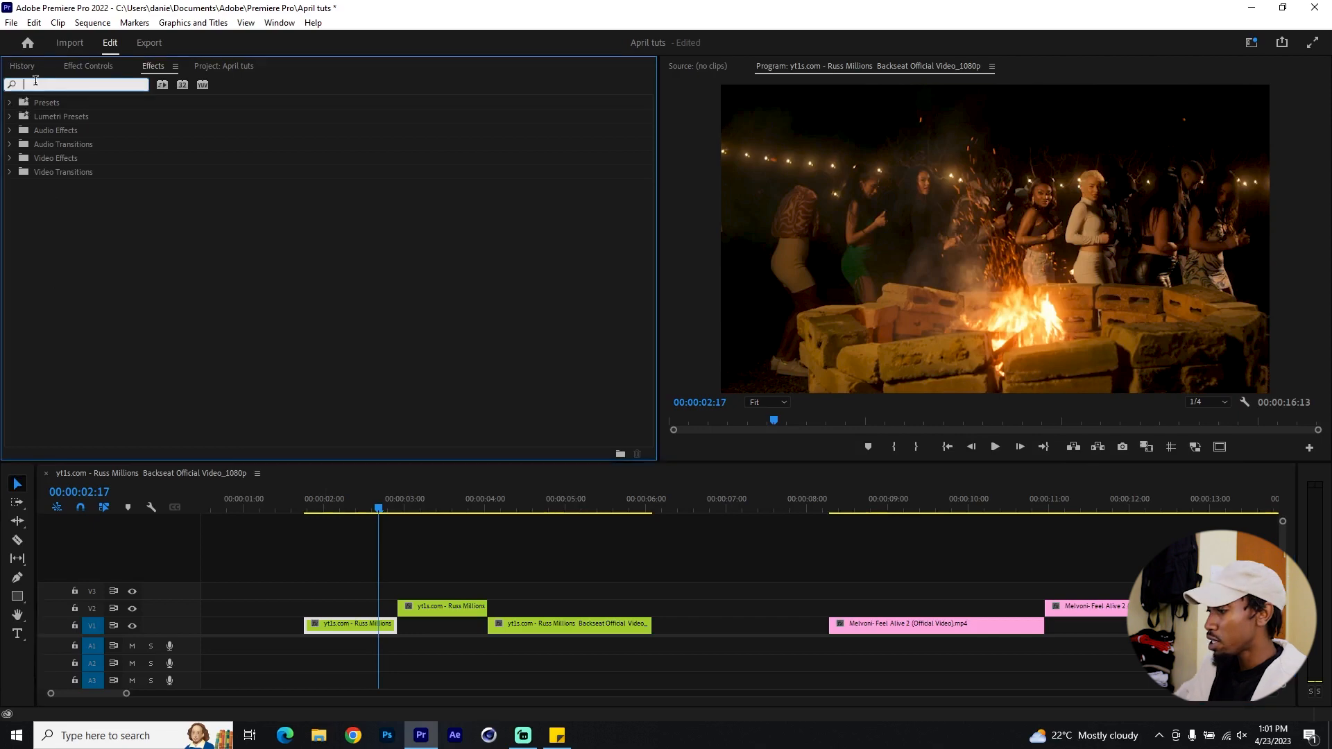
pyautogui.write('transf')
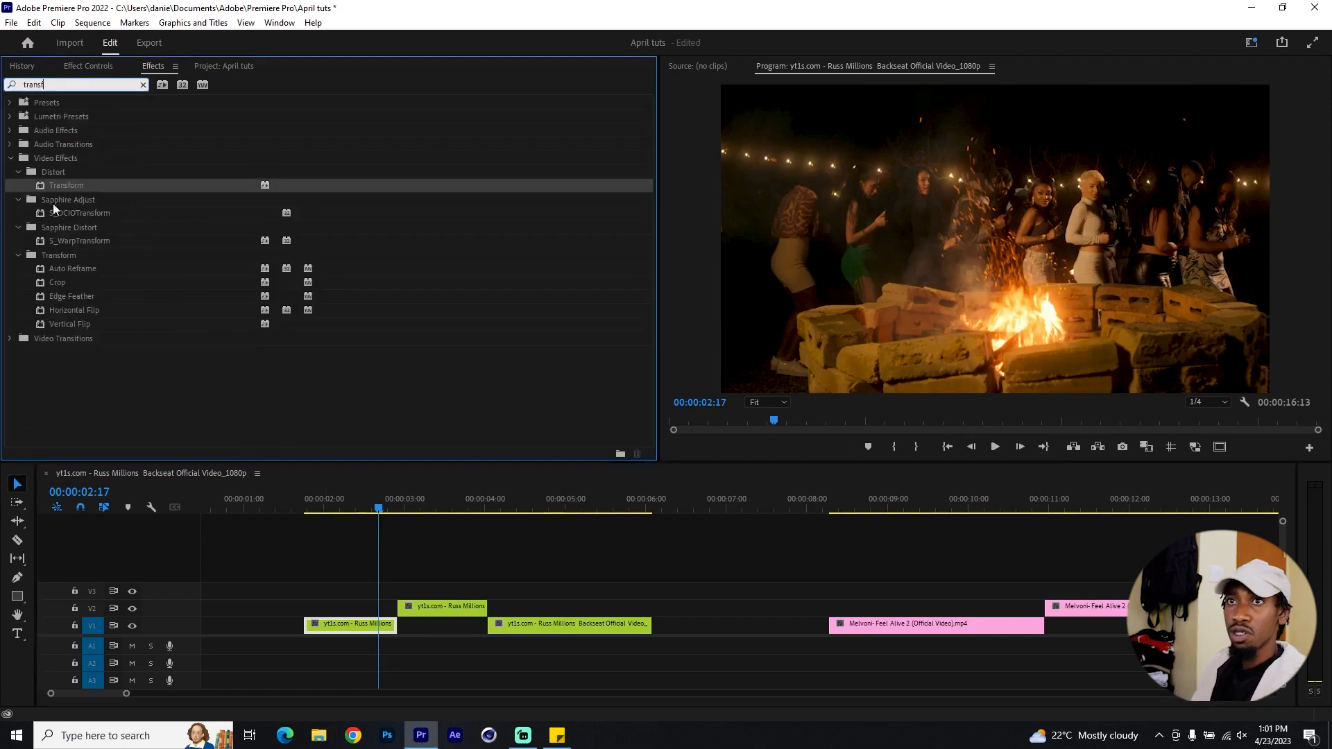
pyautogui.moveTo(105, 189); pyautogui.dragTo(452, 611)
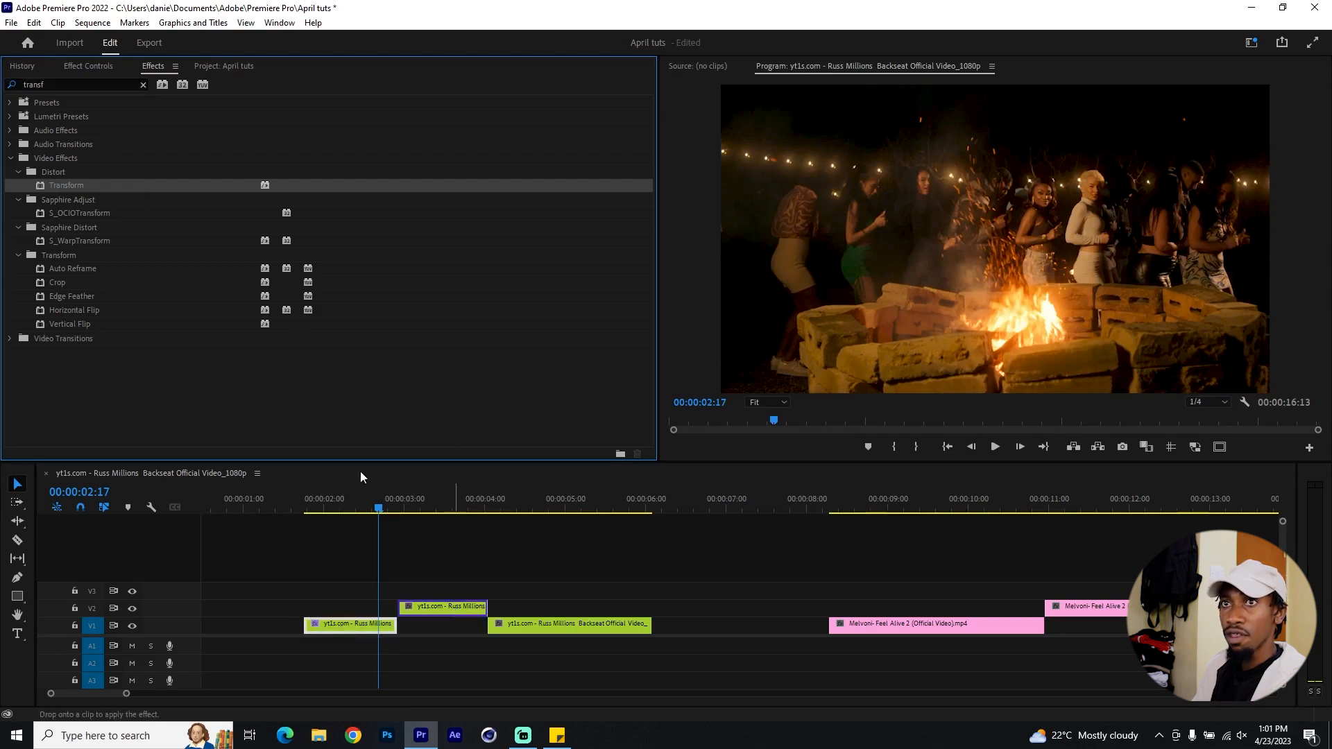
pyautogui.moveTo(98, 189); pyautogui.dragTo(554, 625)
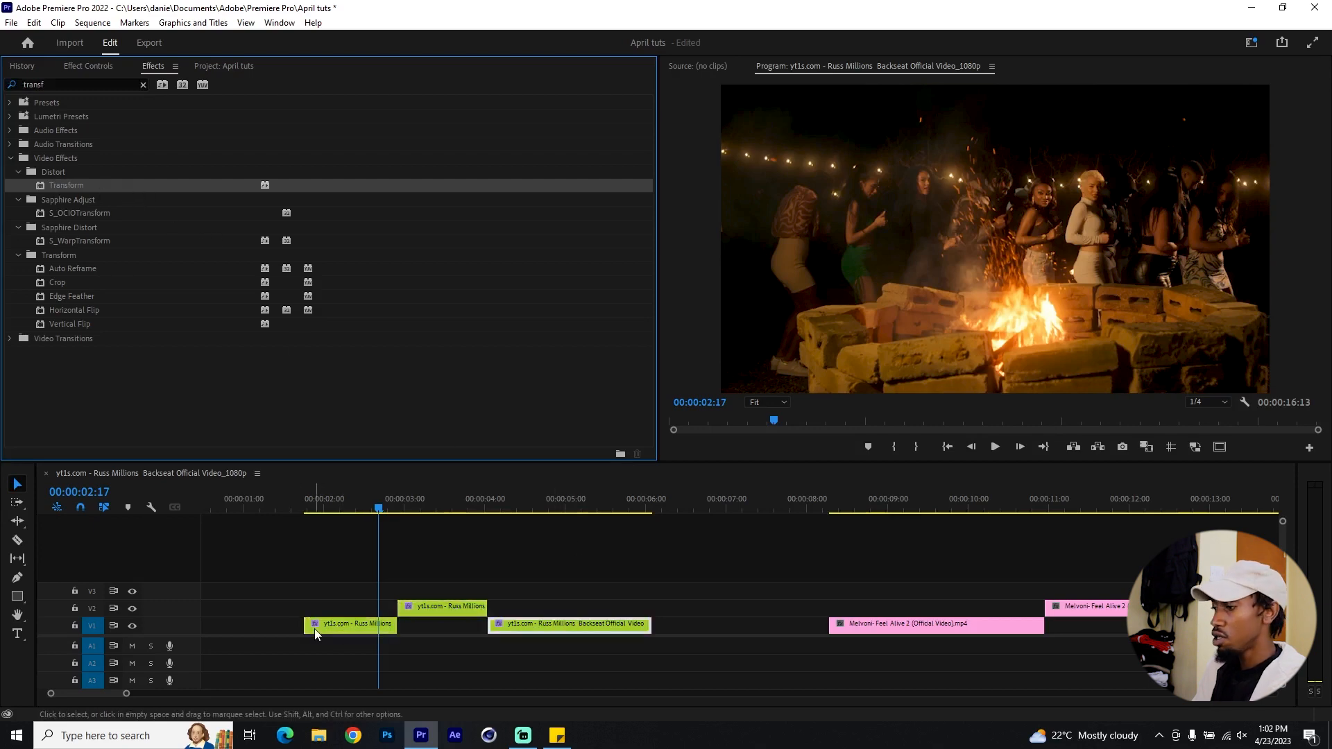
# Step: On the first green clip's Transform effect, disable Use Composition's Shutter Angle and set Shutter Angle to 200
pyautogui.click(315, 629)
pyautogui.scroll(-2, 182, 365)
pyautogui.scroll(-1, 182, 372)
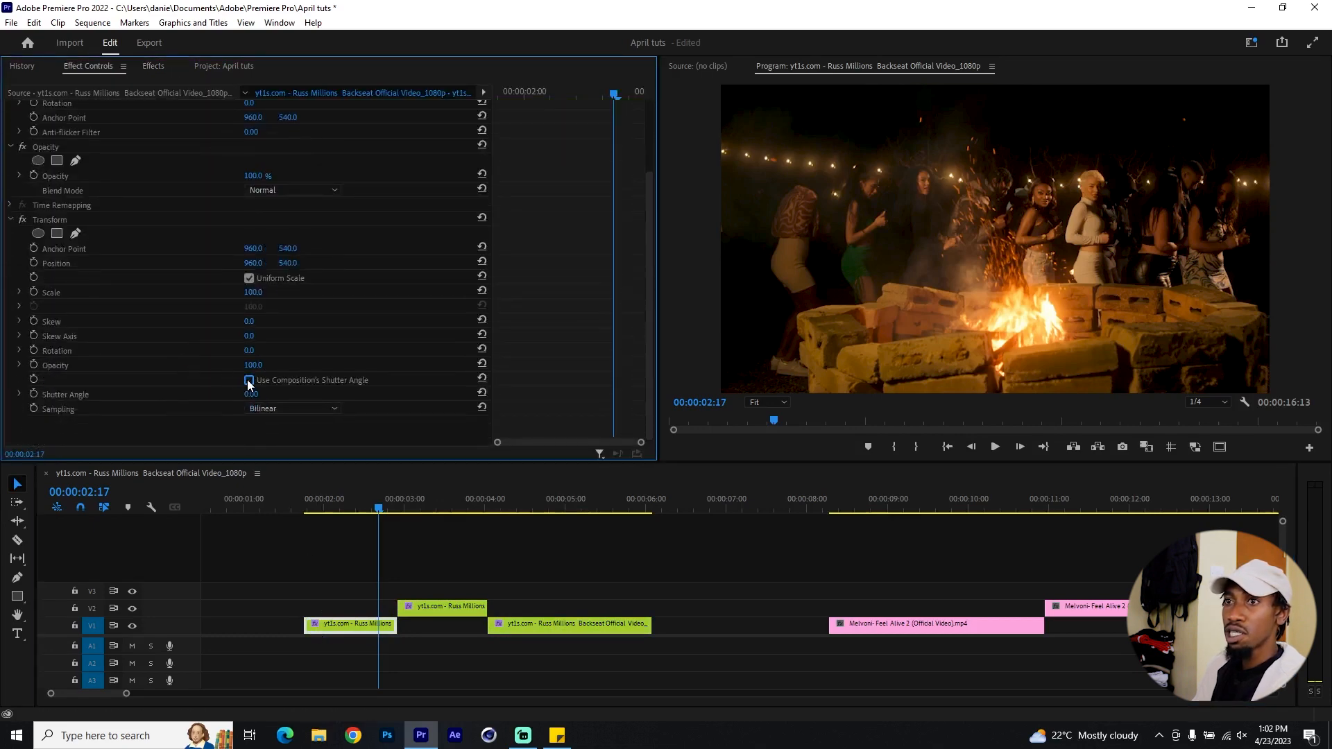
pyautogui.click(264, 391)
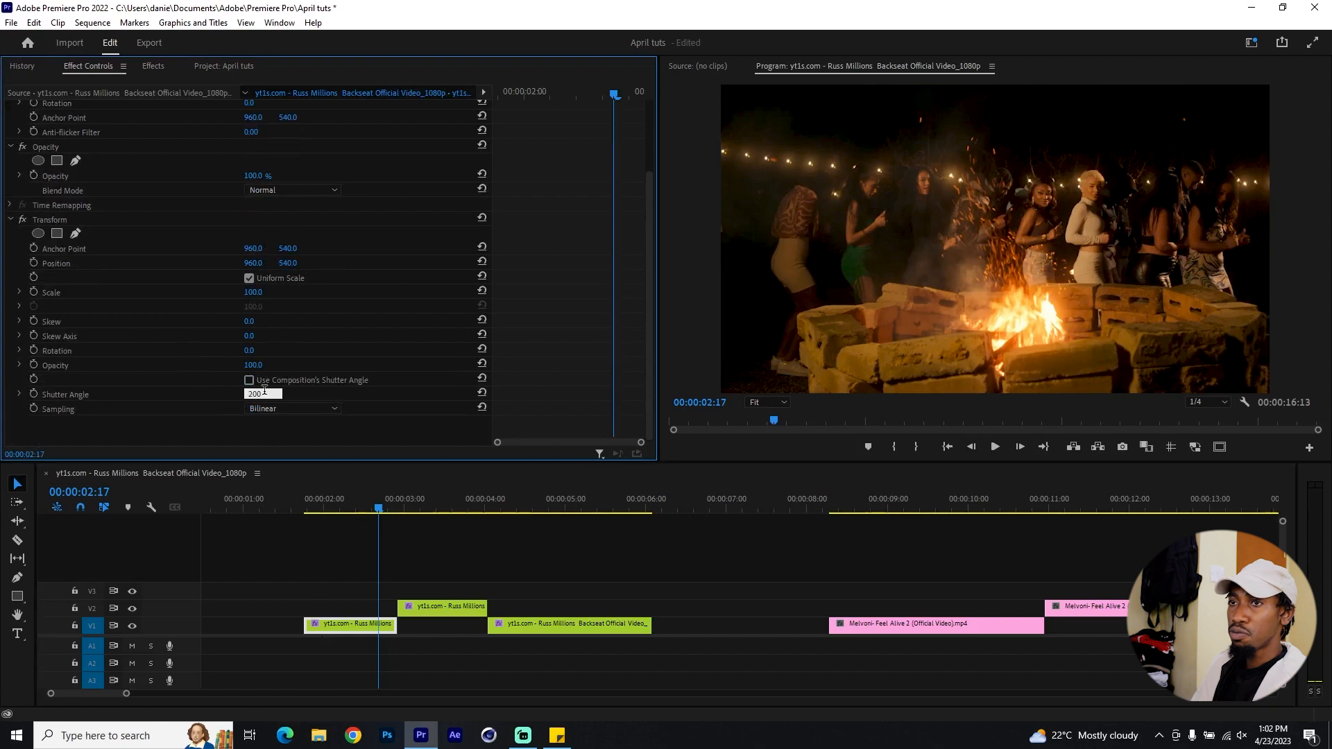
# Step: Keyframe the first clip's Transform Scale from 100 at 00:00:02:20 to about 313 at the clip's end
pyautogui.click(311, 498)
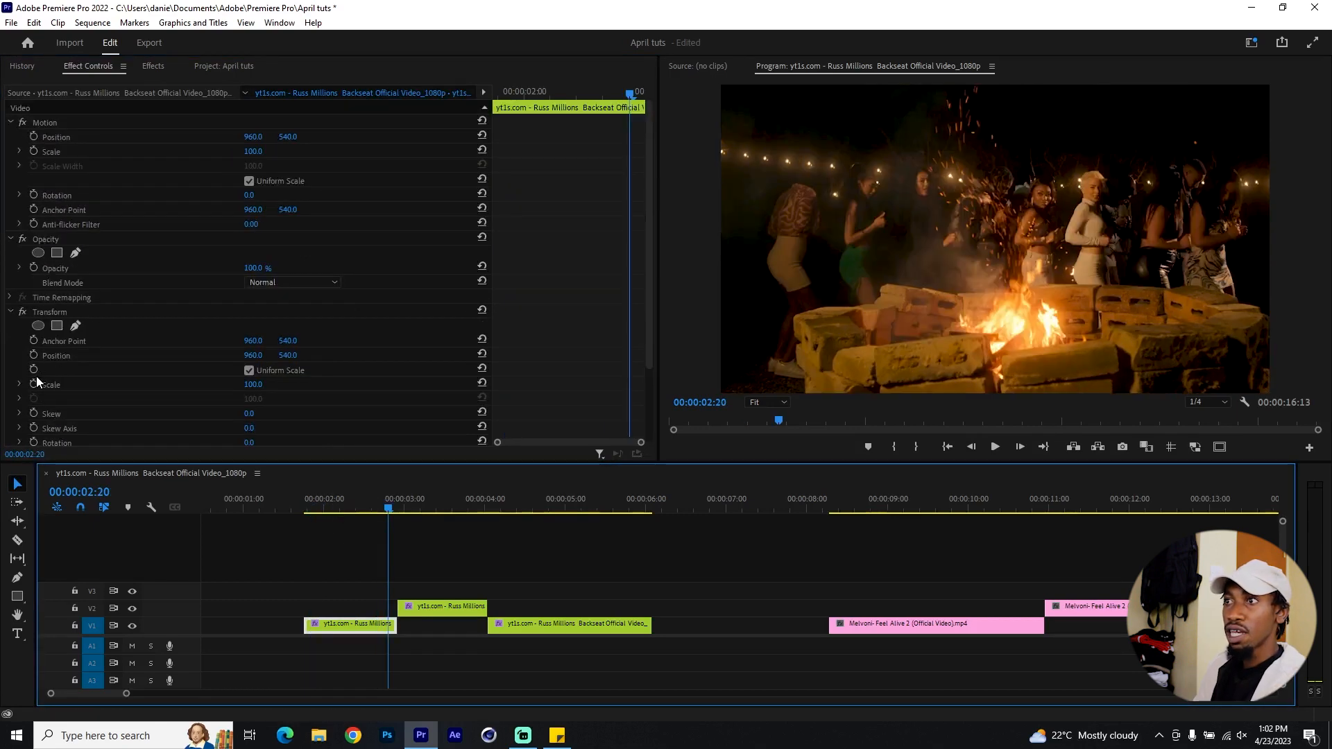
pyautogui.click(33, 384)
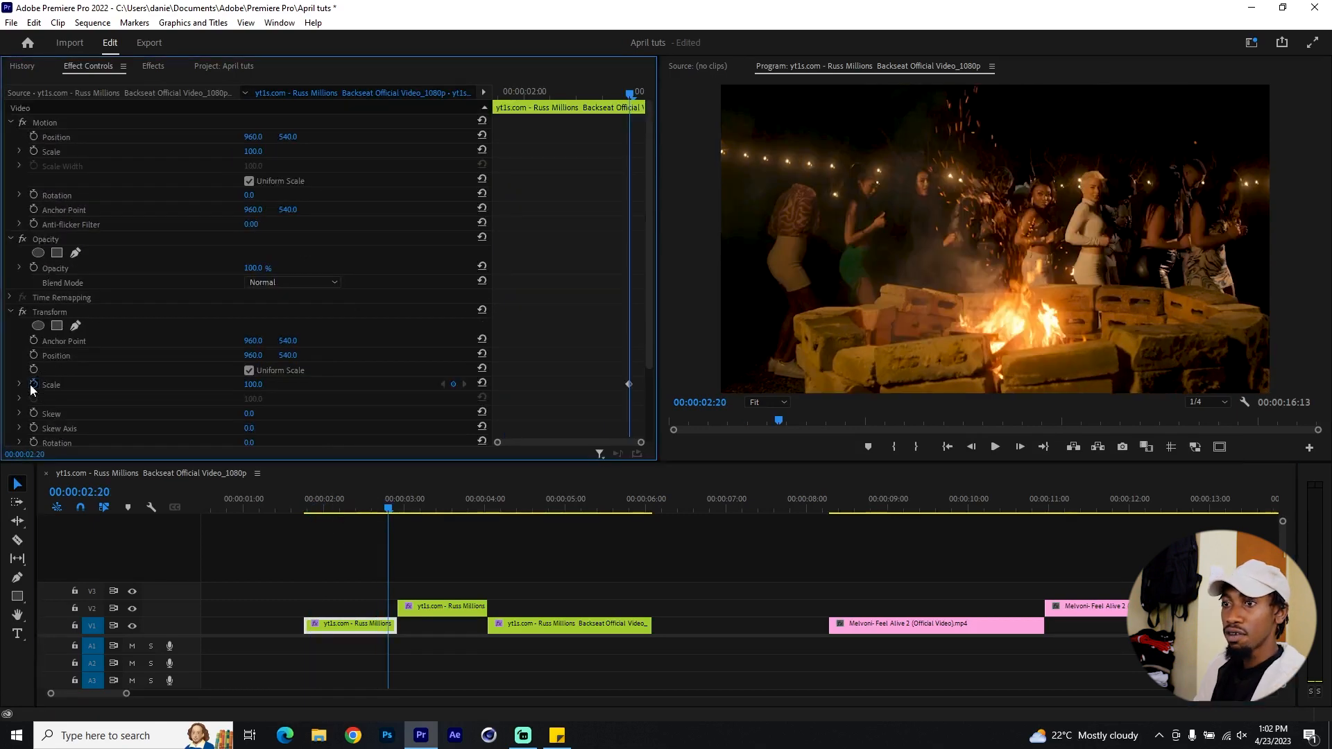
pyautogui.moveTo(389, 506); pyautogui.dragTo(397, 504)
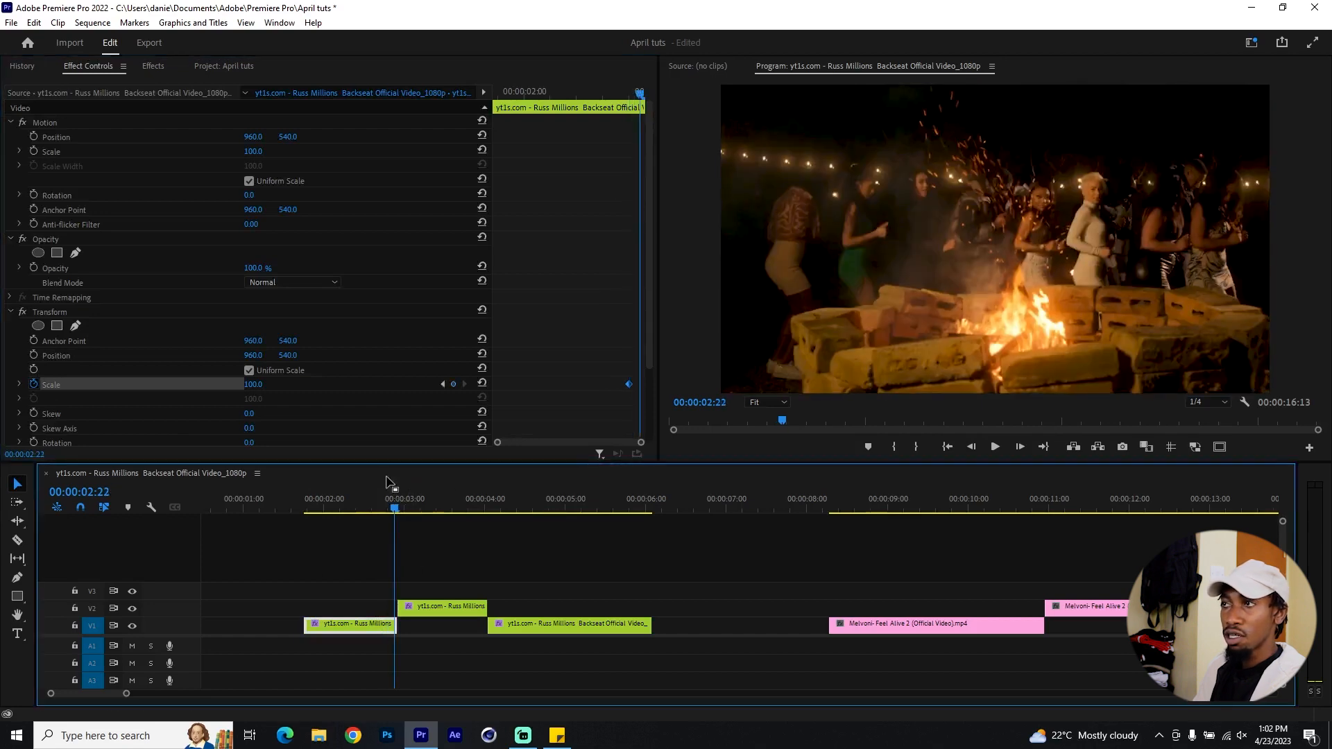
pyautogui.moveTo(252, 384); pyautogui.dragTo(399, 385)
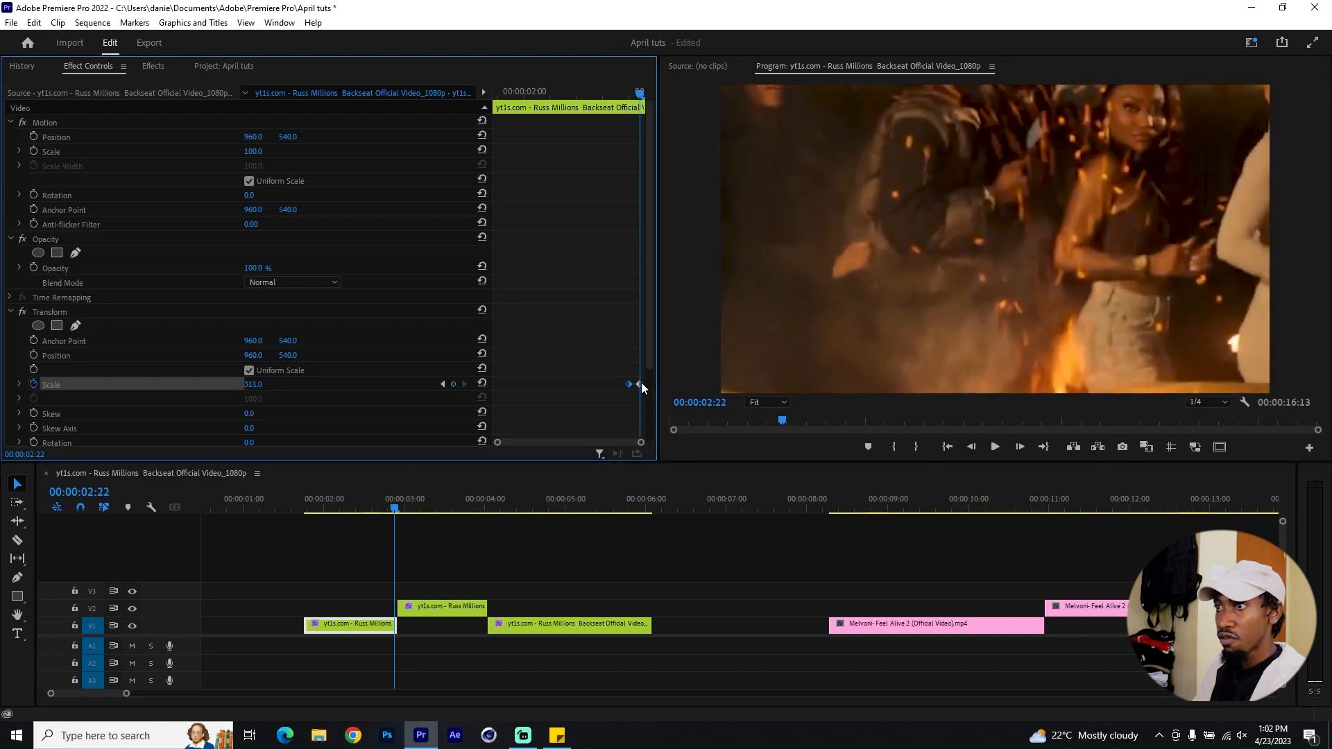
pyautogui.moveTo(641, 388); pyautogui.dragTo(648, 387)
# Step: Move the first clip's starting Scale keyframe to 00:00:02:18, five frames before the cut
pyautogui.click(399, 510)
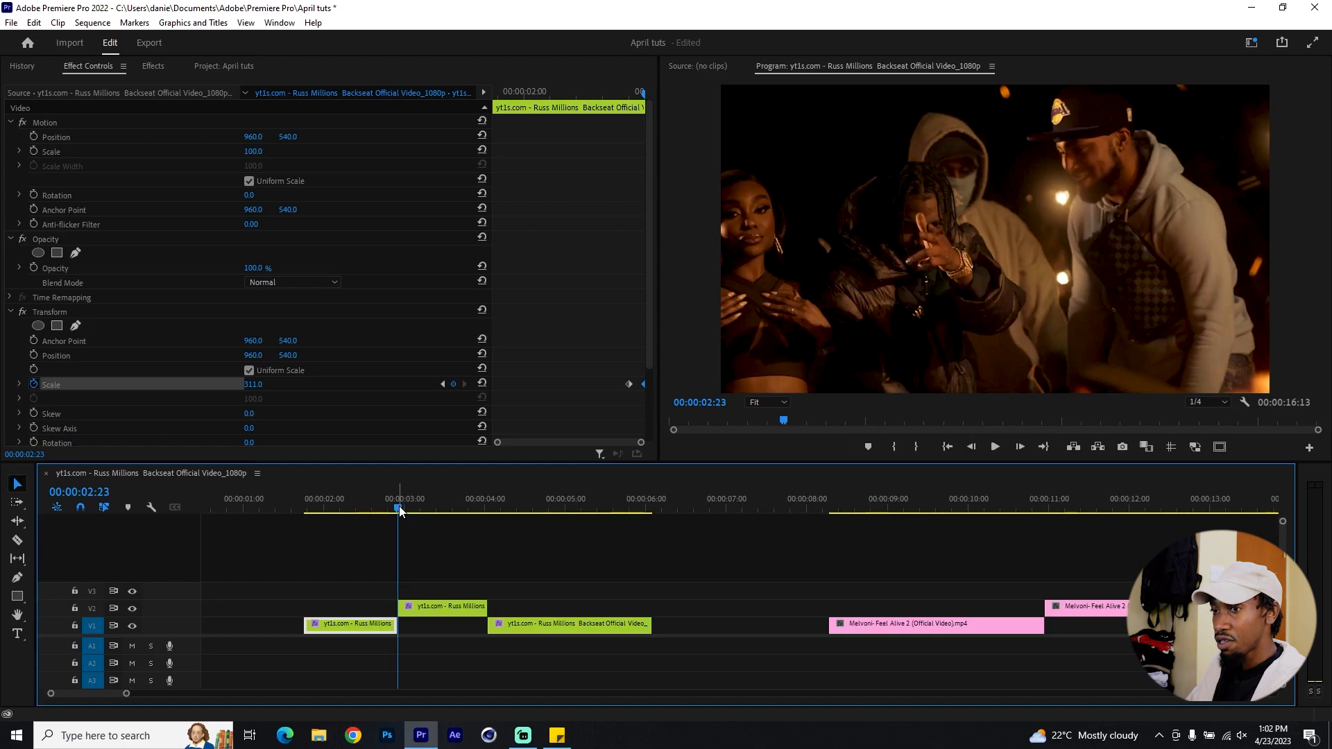
pyautogui.hotkey('shift', 'Left')
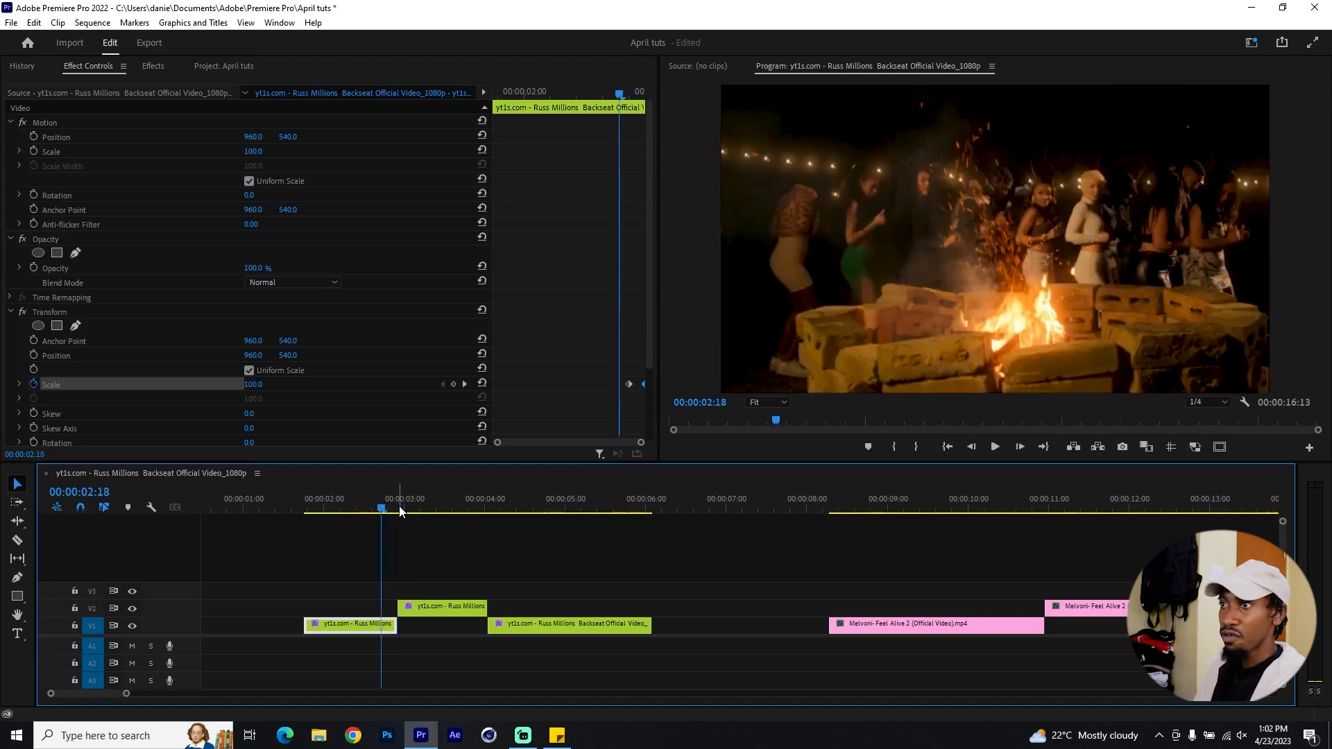
pyautogui.moveTo(629, 385); pyautogui.dragTo(619, 385)
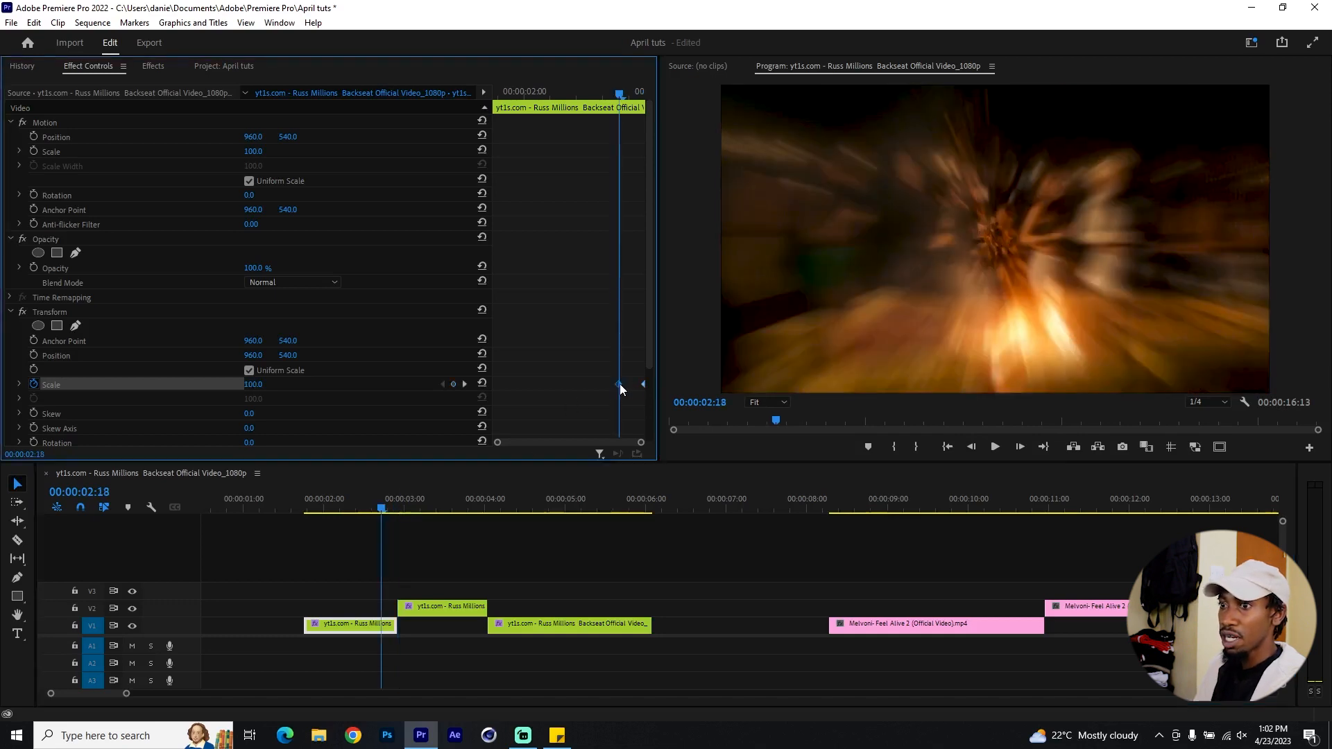
# Step: On the second green clip's Transform effect, disable Use Composition's Shutter Angle and set Shutter Angle to 300
pyautogui.moveTo(379, 503); pyautogui.dragTo(414, 503)
pyautogui.click(413, 608)
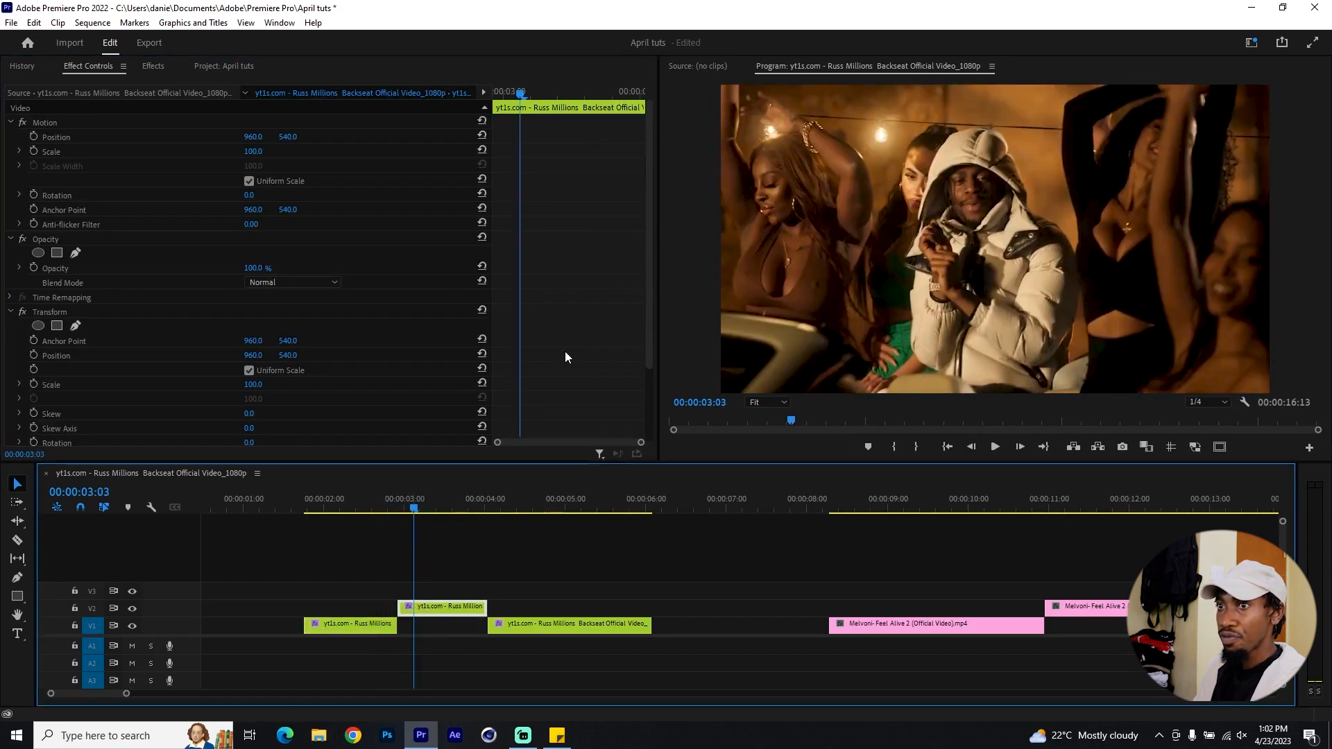
pyautogui.scroll(-4, 565, 357)
pyautogui.click(249, 385)
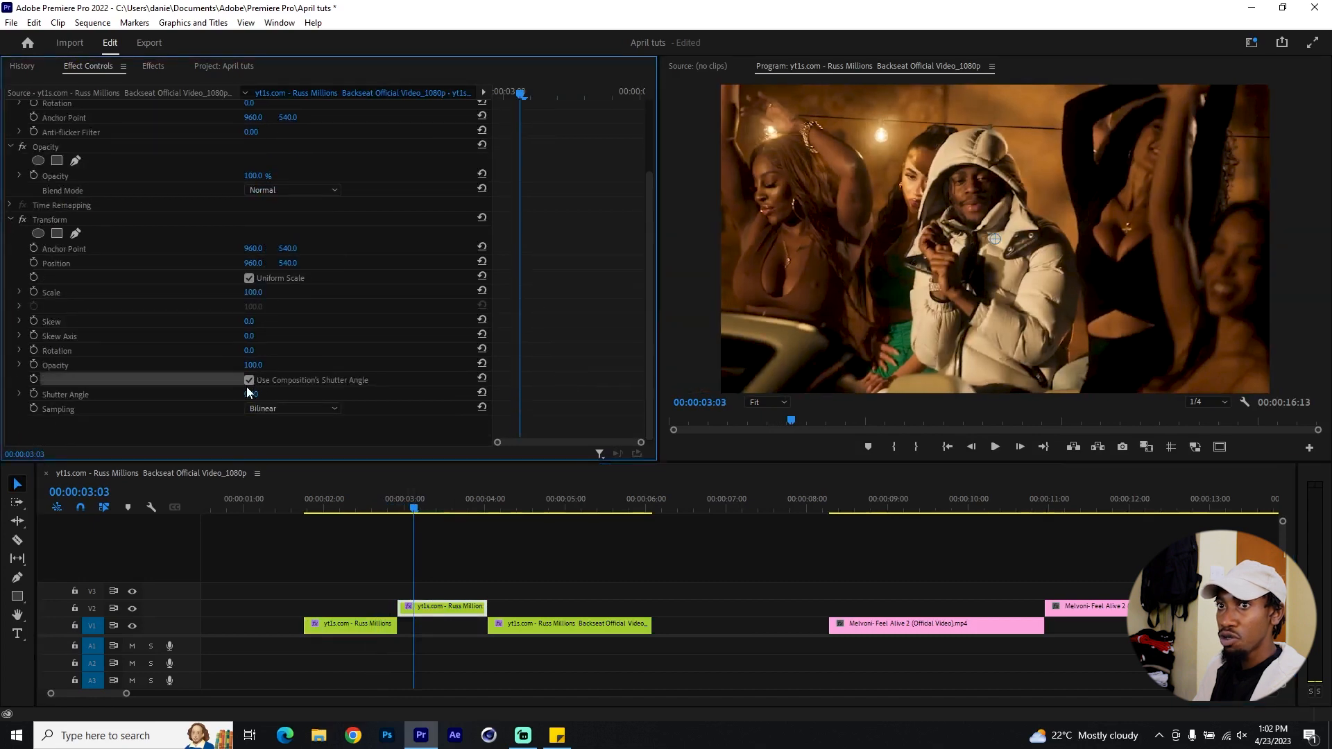
pyautogui.click(249, 380)
pyautogui.click(263, 393)
pyautogui.write('300')
pyautogui.press('Return')
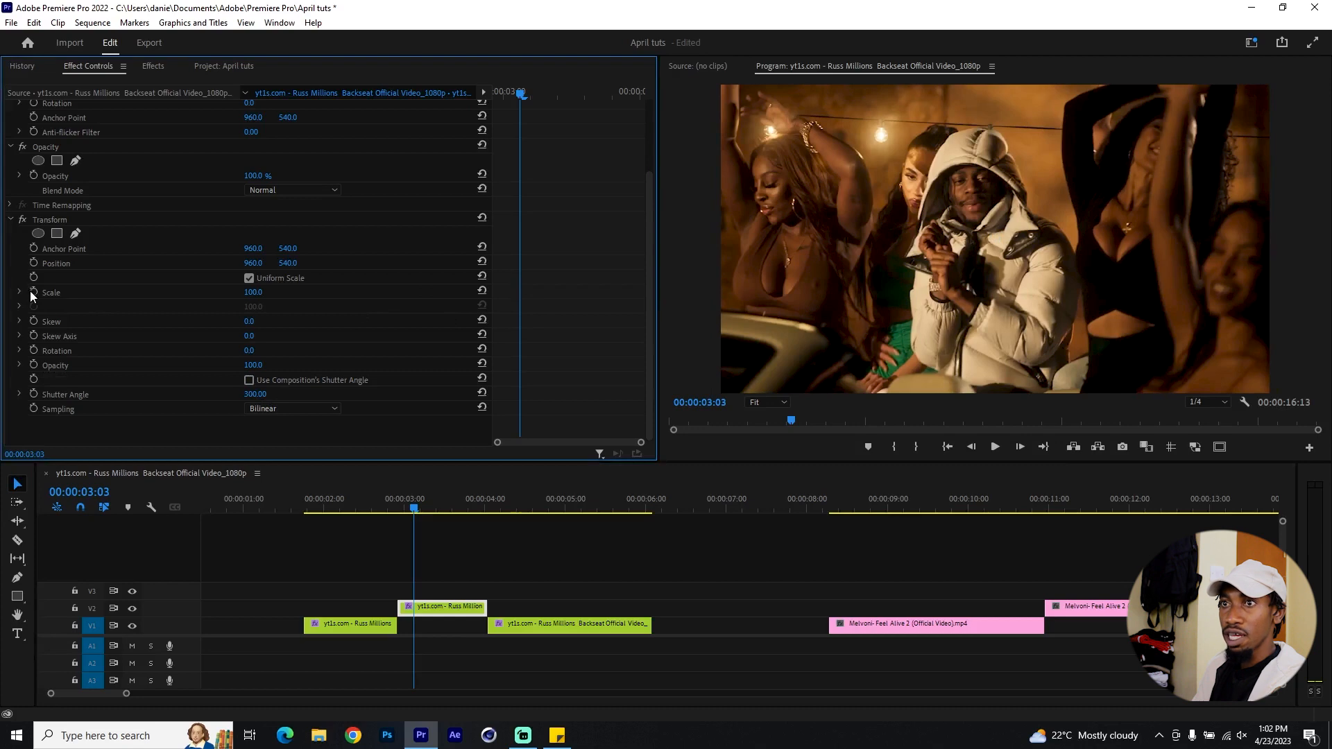
# Step: Keyframe the second green clip's Transform Scale from 252 at the clip's start to 100 at 00:00:03:03
pyautogui.click(34, 291)
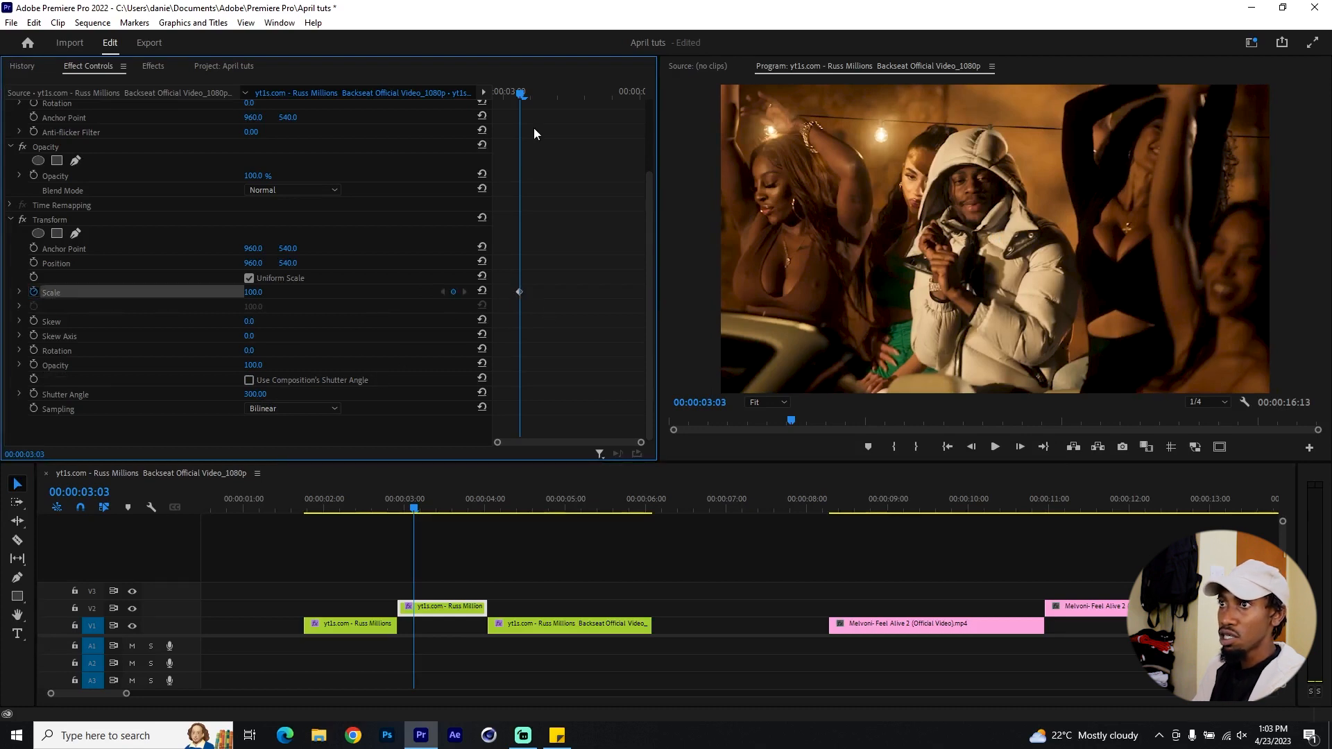
pyautogui.moveTo(521, 92); pyautogui.dragTo(498, 94)
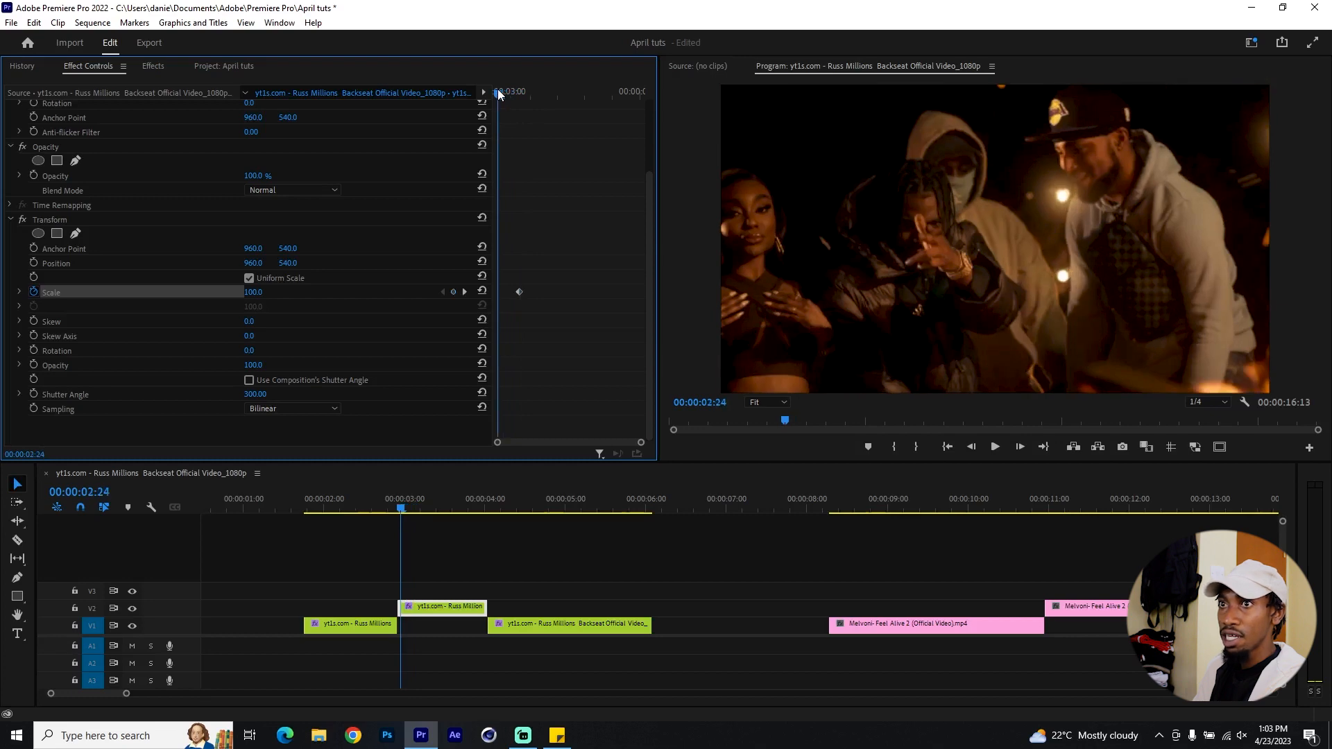
pyautogui.moveTo(249, 291); pyautogui.dragTo(262, 292)
pyautogui.moveTo(498, 293); pyautogui.dragTo(483, 290)
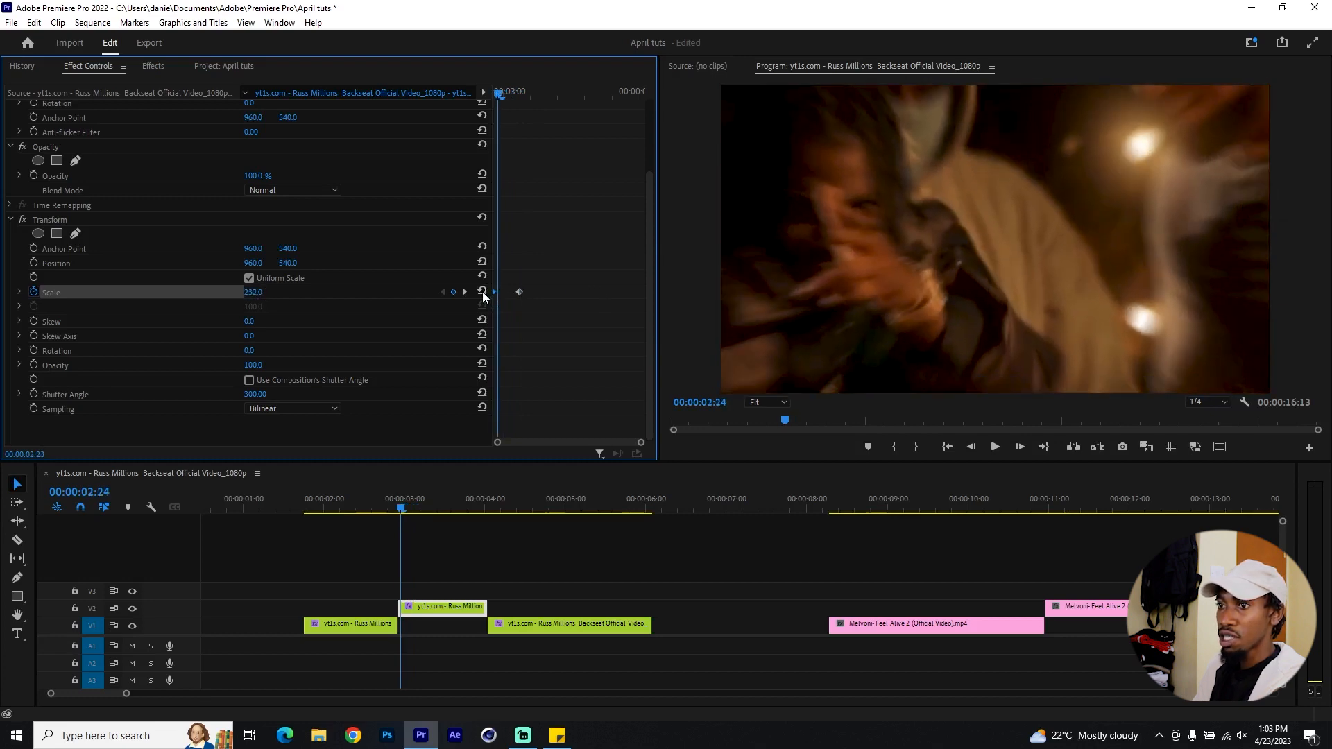
# Step: Play back the zoom transition between the first and second green clips
pyautogui.moveTo(355, 509); pyautogui.dragTo(500, 509)
pyautogui.press('space')
pyautogui.press('space')
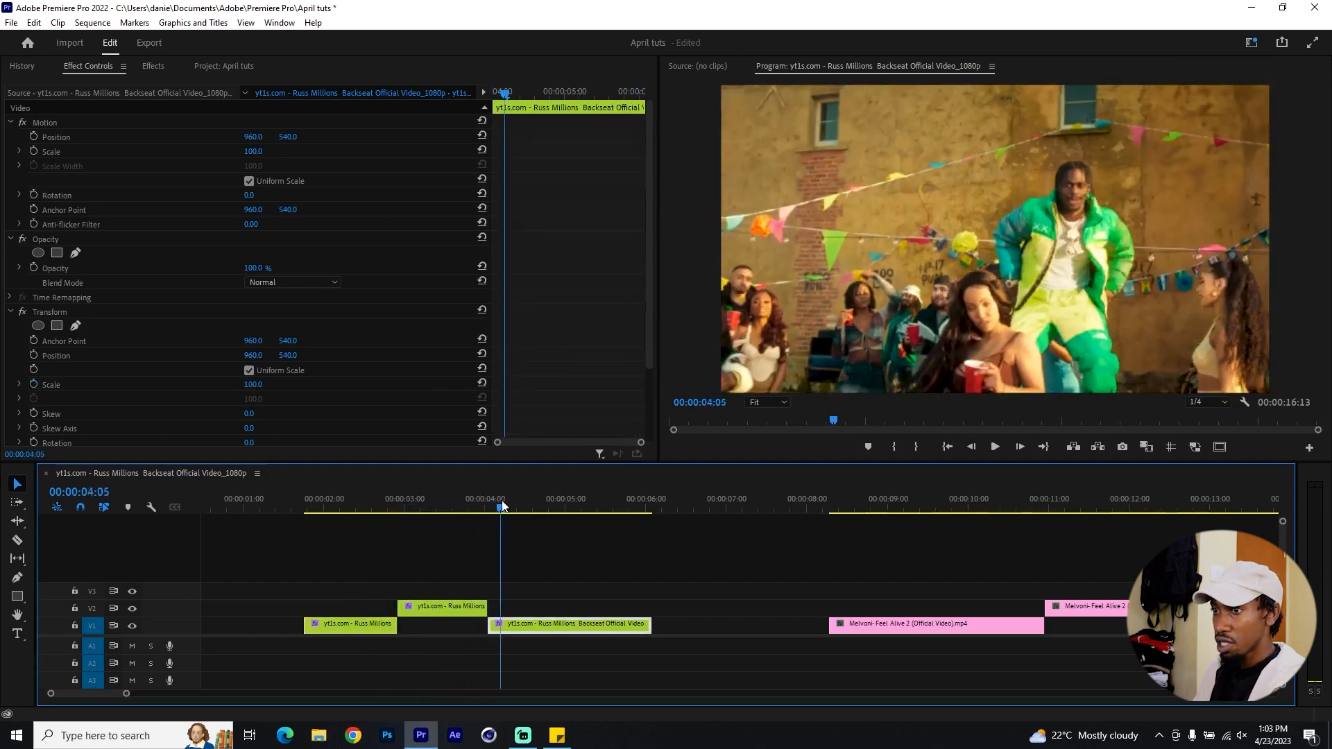
pyautogui.click(461, 624)
pyautogui.click(543, 623)
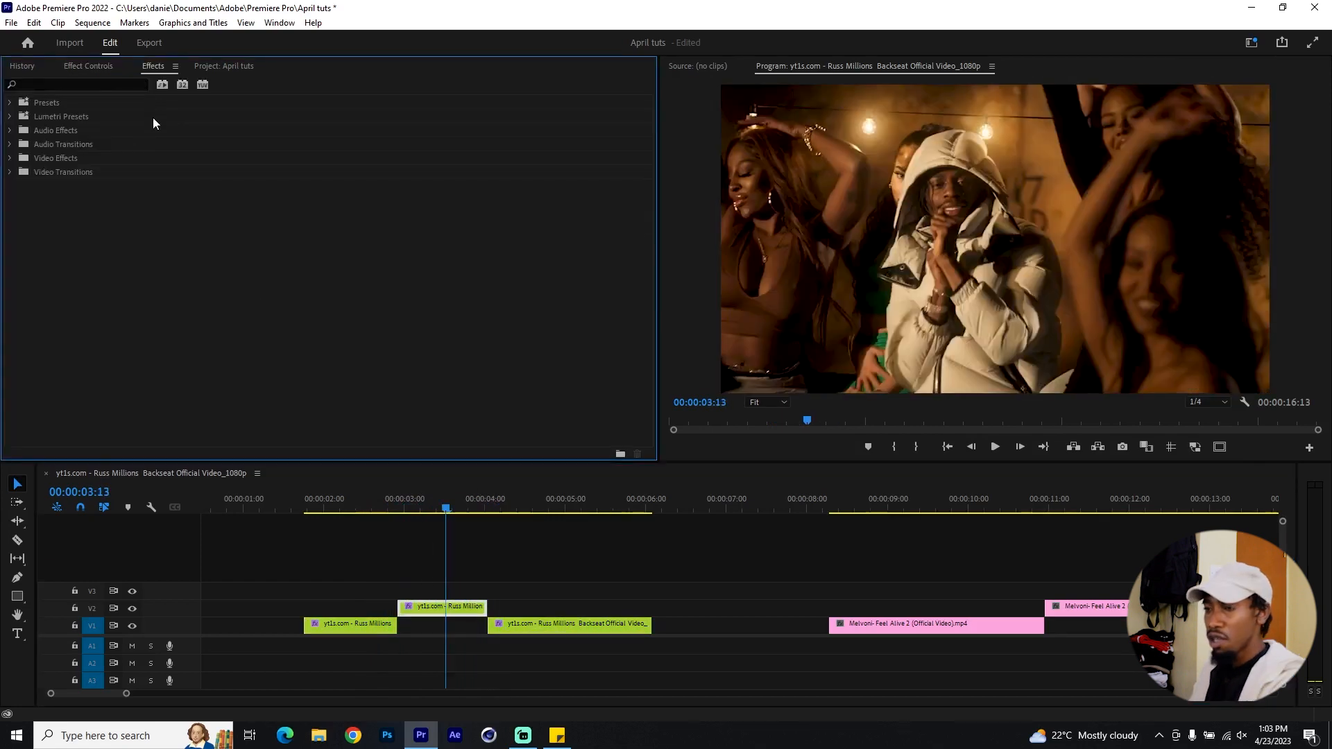
pyautogui.click(521, 573)
pyautogui.press('=')
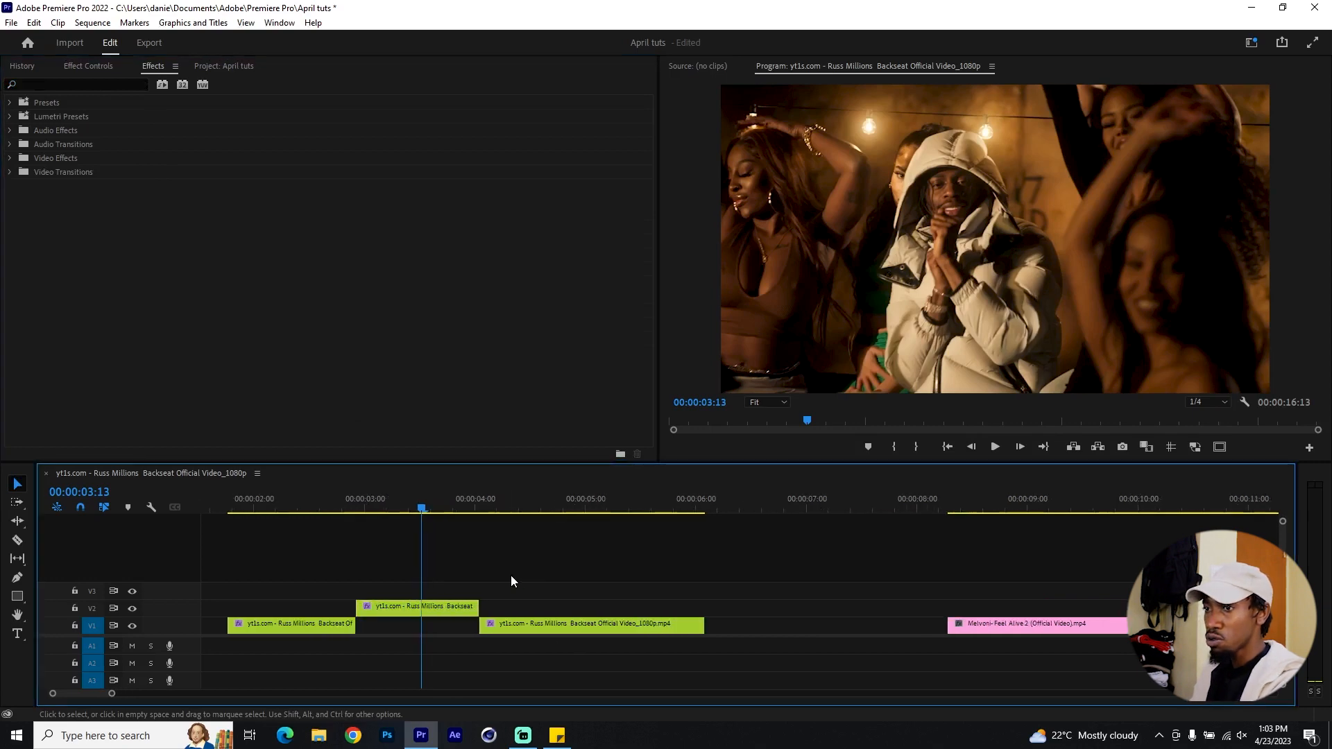
pyautogui.click(560, 627)
pyautogui.press('-')
pyautogui.press('-')
pyautogui.press('-')
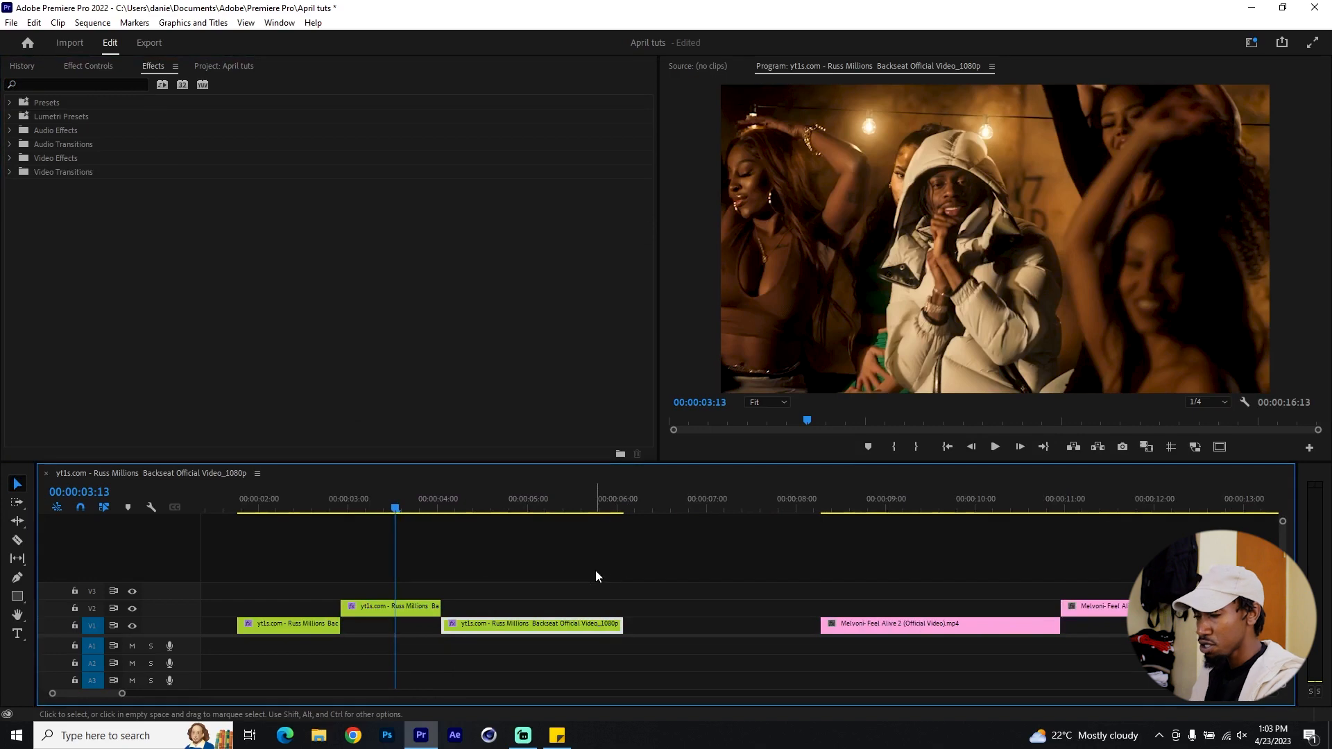
pyautogui.press('d')
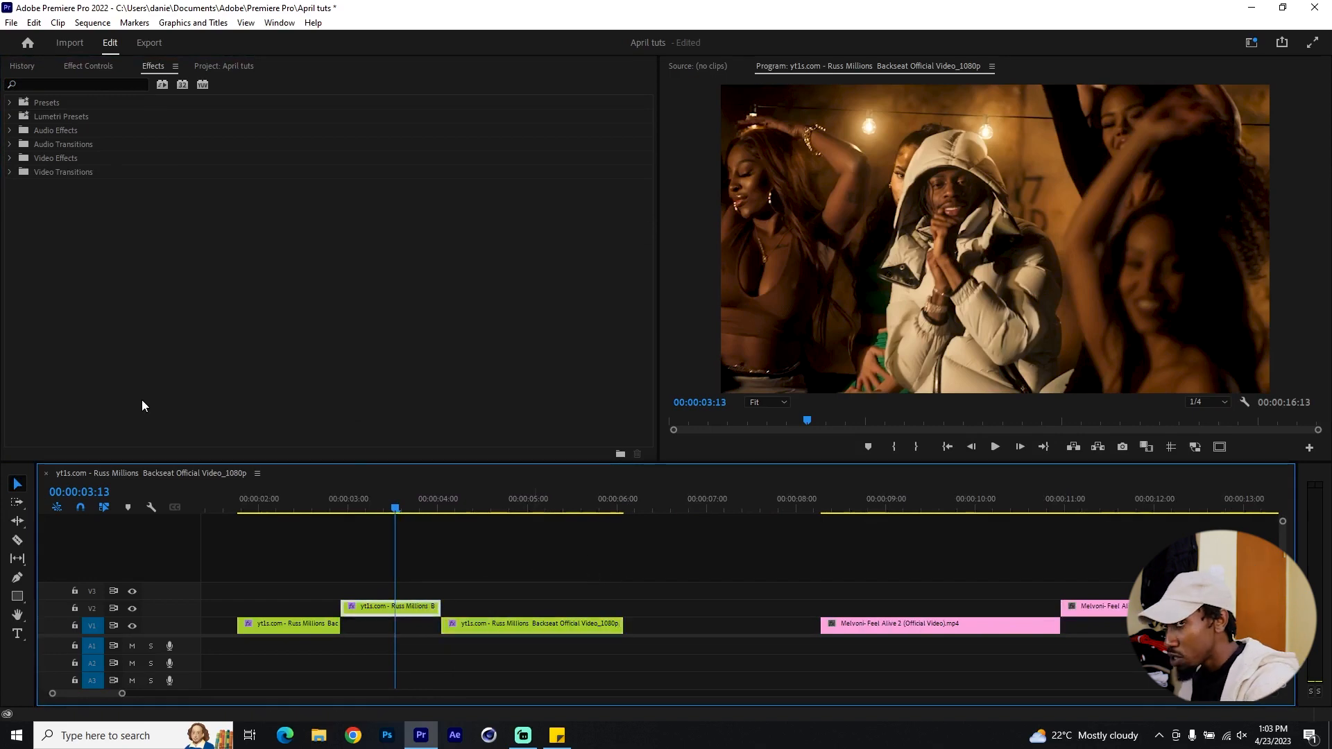
# Step: Apply the SMASH out preset from DJ SMOOTH TRANSITIONS V1 to the second green clip and scrub through its end
pyautogui.click(10, 103)
pyautogui.click(17, 214)
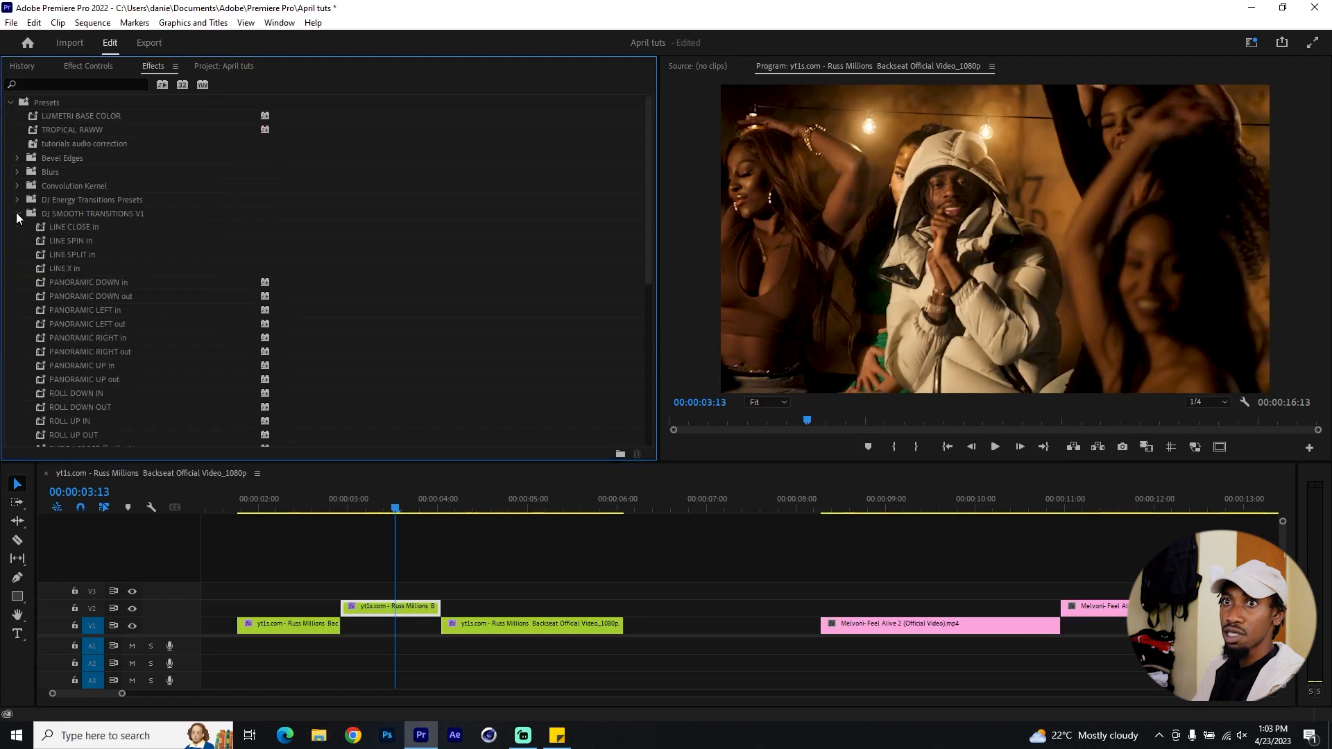
pyautogui.scroll(-5, 226, 283)
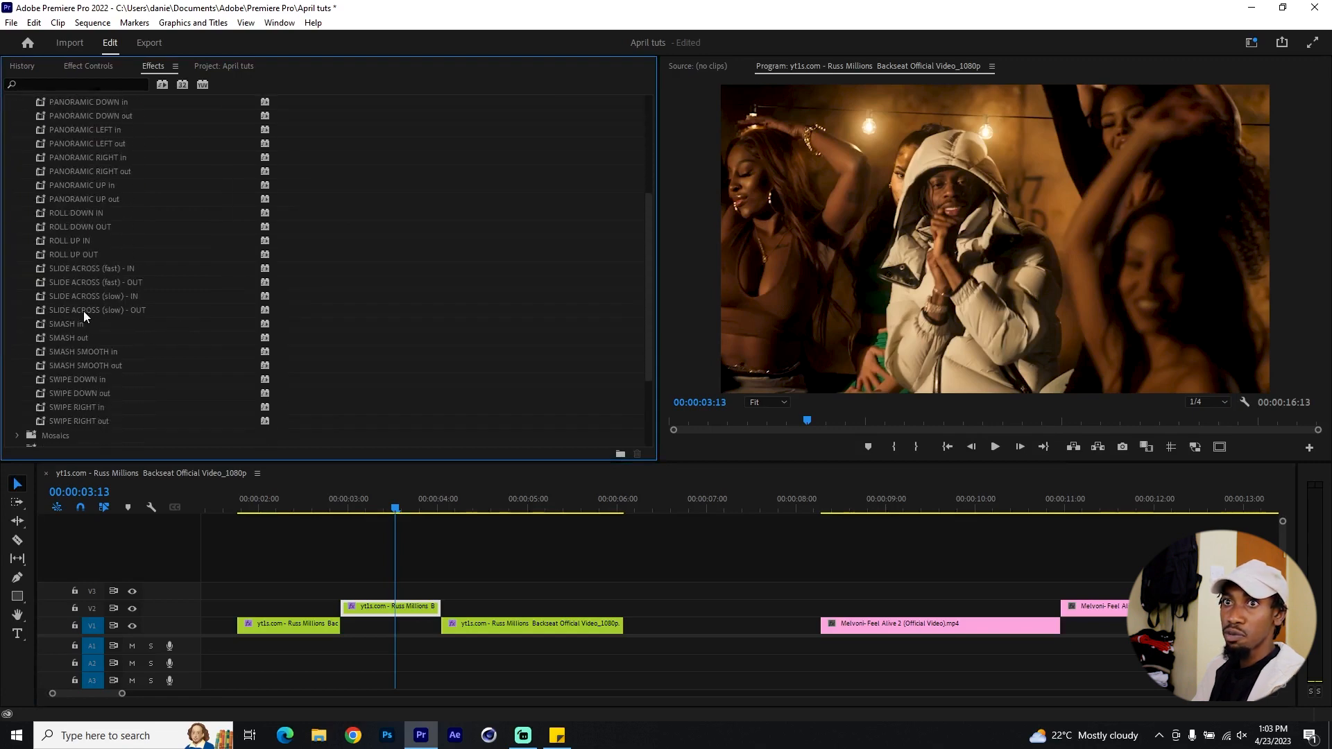
pyautogui.click(64, 337)
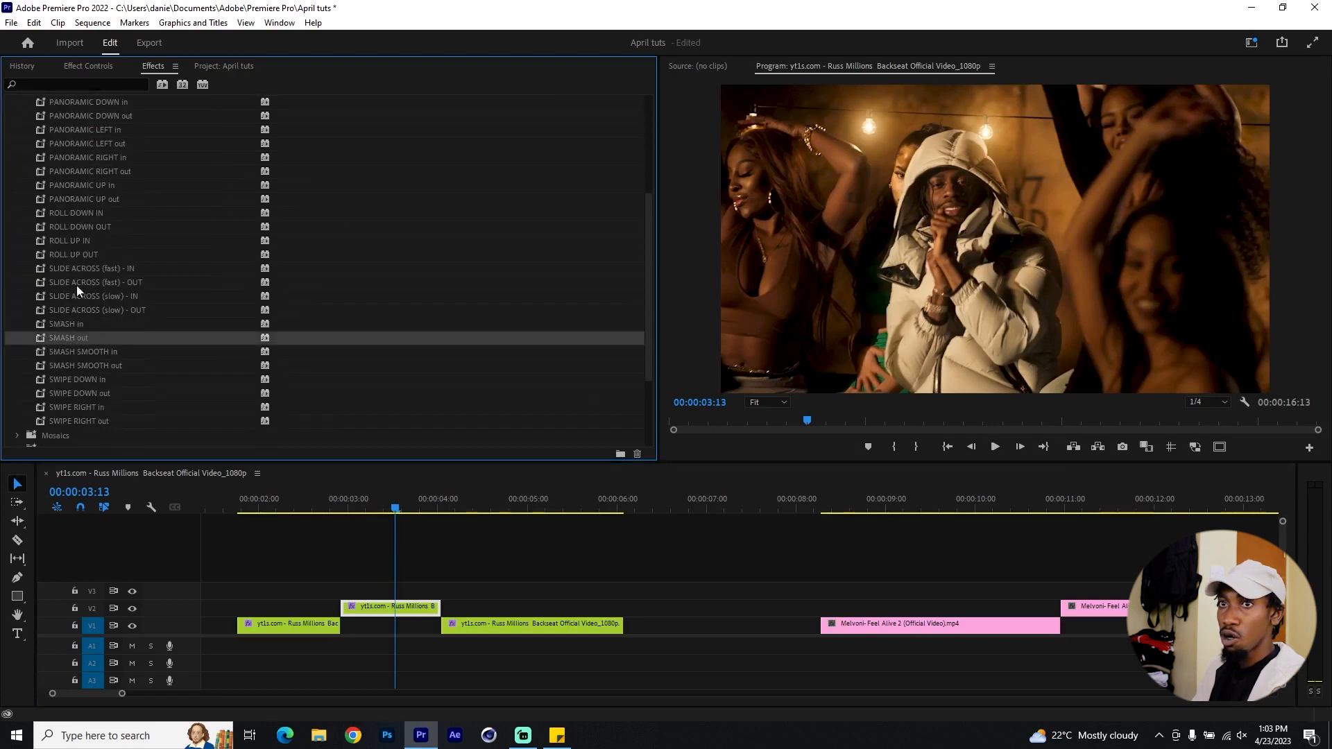
pyautogui.moveTo(181, 340); pyautogui.dragTo(421, 611)
pyautogui.moveTo(399, 513); pyautogui.dragTo(435, 501)
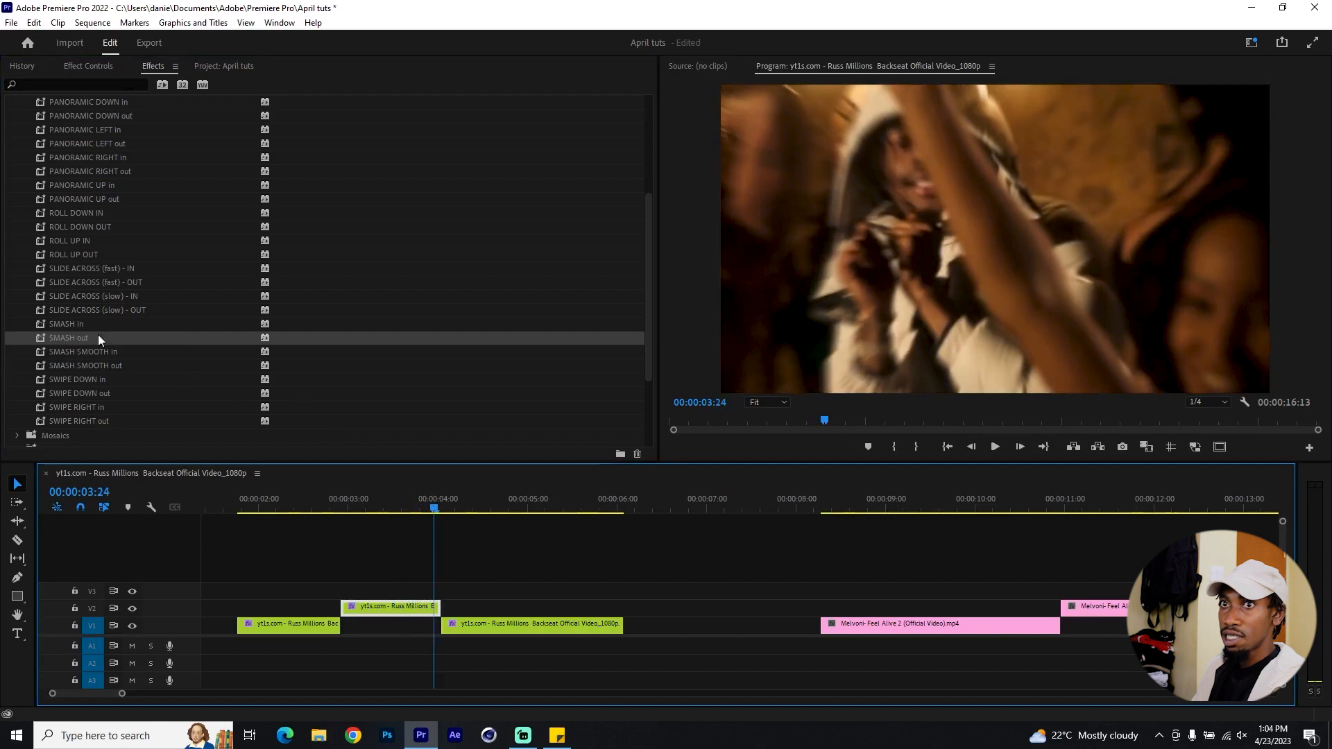
# Step: Apply the SMASH in preset to the third green clip and scrub through the cut before it
pyautogui.click(85, 324)
pyautogui.moveTo(430, 361); pyautogui.dragTo(455, 624)
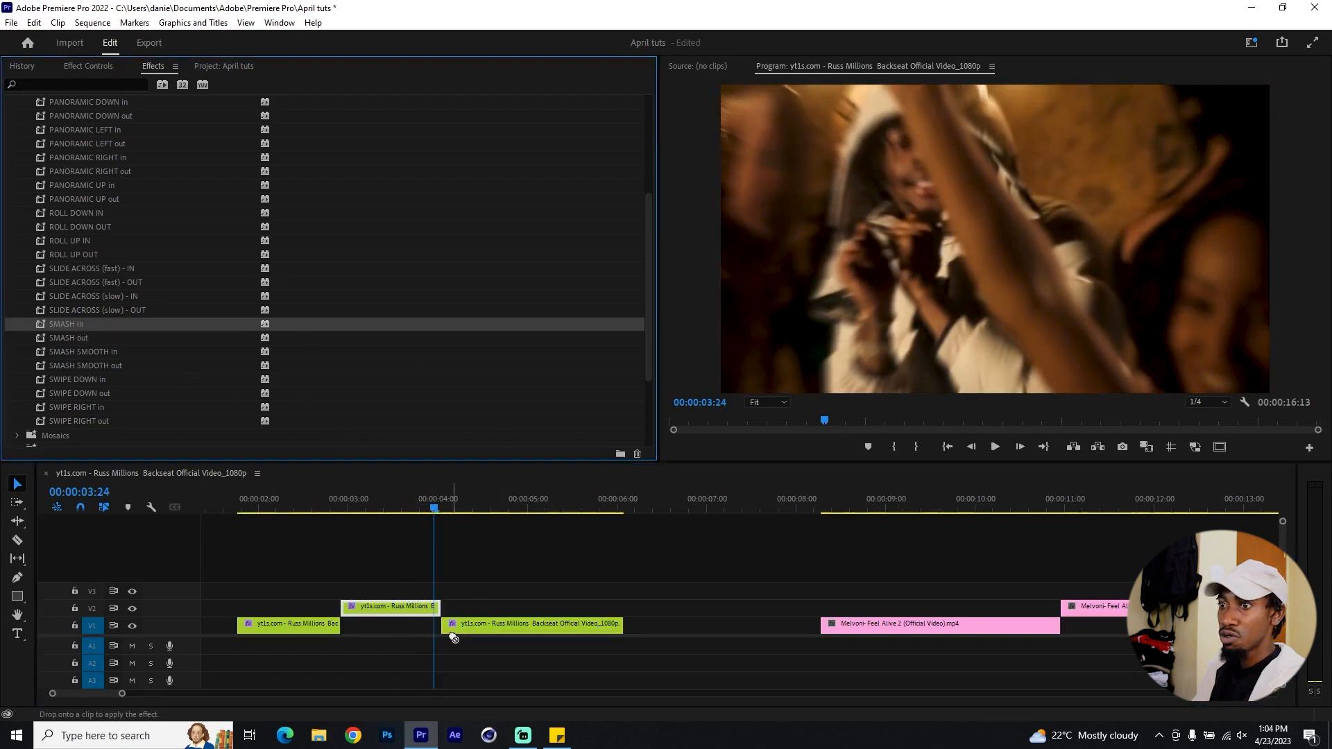
pyautogui.click(454, 623)
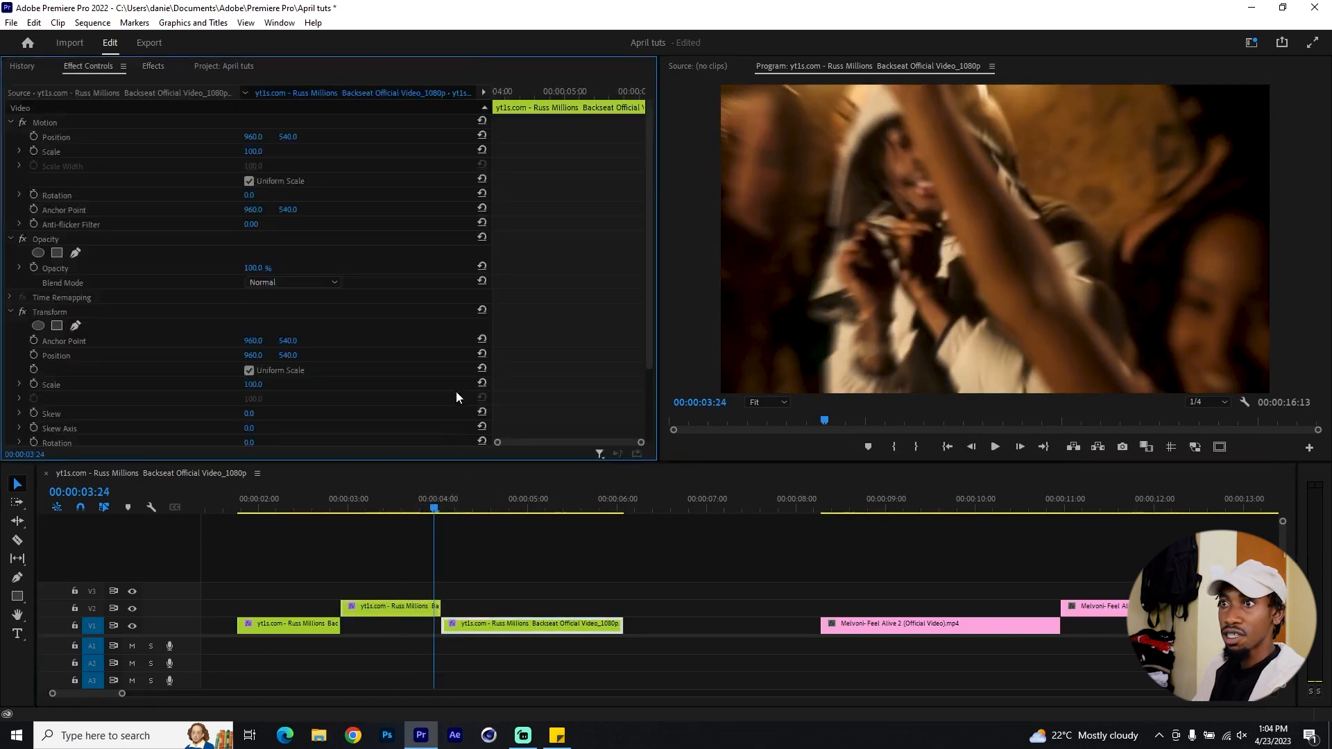
pyautogui.moveTo(422, 494)
pyautogui.mouseDown()
pyautogui.moveTo(409, 497)
pyautogui.moveTo(489, 494)
pyautogui.moveTo(404, 503)
pyautogui.moveTo(468, 509)
pyautogui.moveTo(410, 503)
pyautogui.moveTo(480, 495)
pyautogui.moveTo(415, 510)
pyautogui.moveTo(424, 517)
pyautogui.mouseUp()
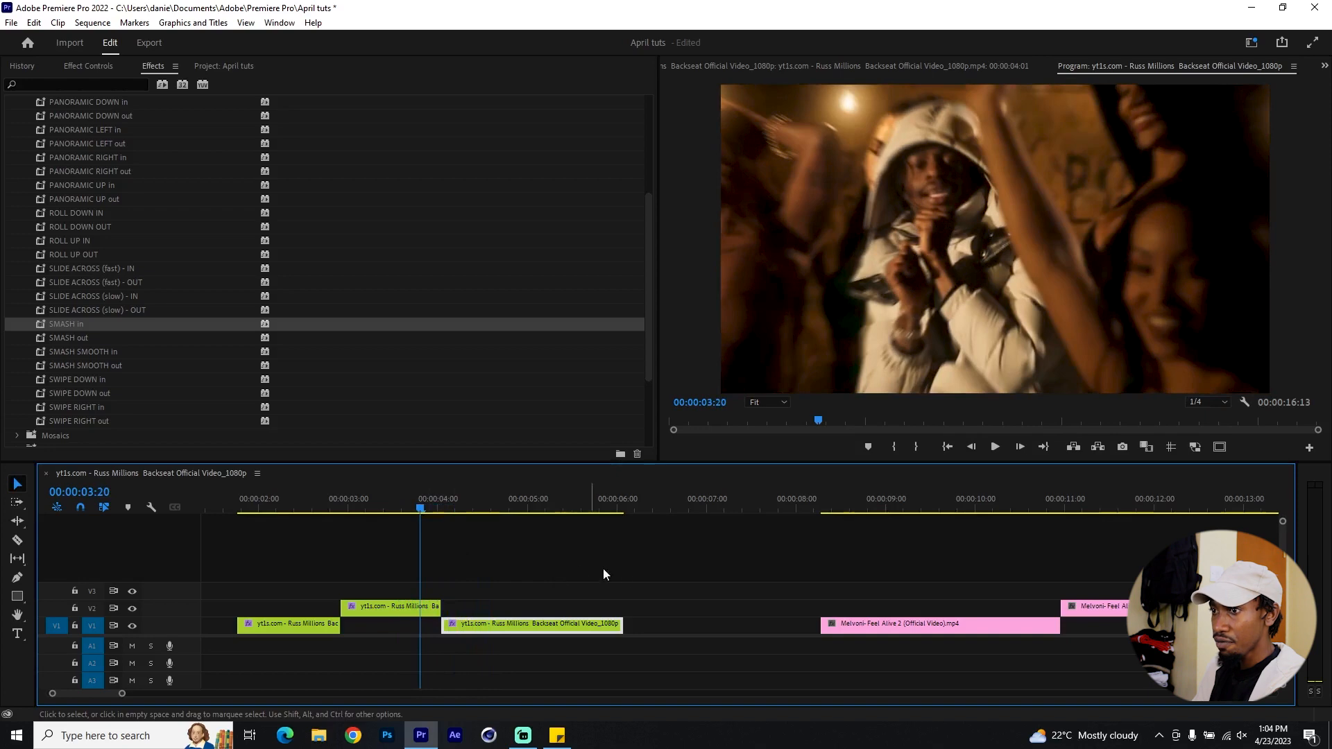
# Step: Apply the PANORAMIC UP in preset to the second pink clip and PANORAMIC UP out to the first pink clip
pyautogui.scroll(-3, 616, 567)
pyautogui.moveTo(593, 507); pyautogui.dragTo(685, 507)
pyautogui.scroll(-1, 179, 347)
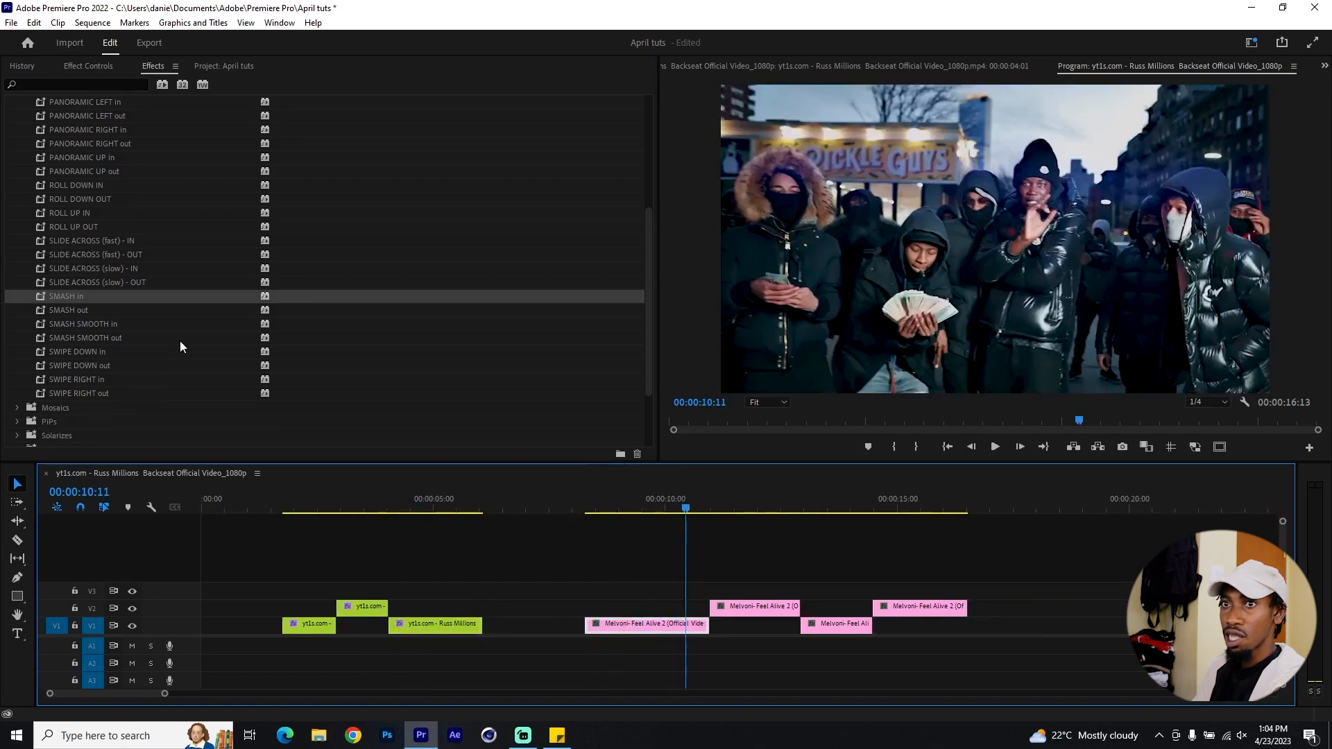
pyautogui.scroll(3, 116, 247)
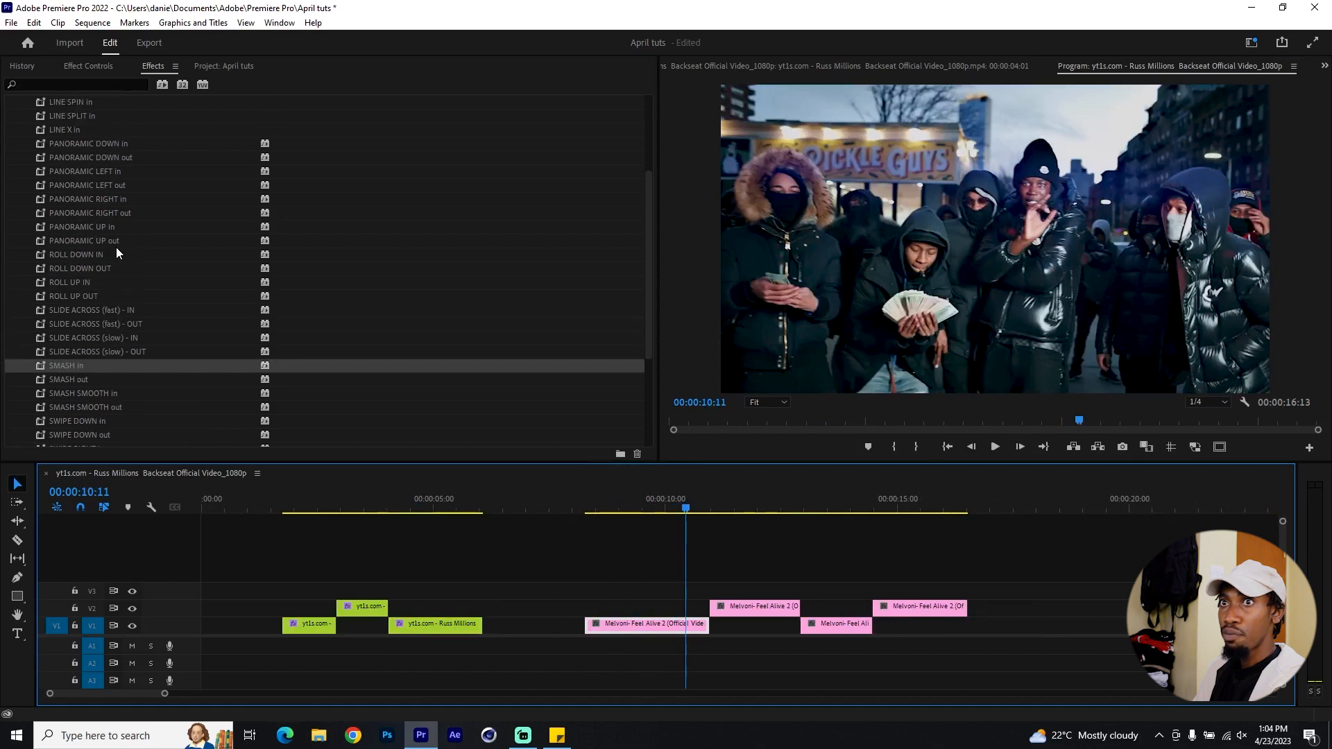
pyautogui.moveTo(97, 223); pyautogui.dragTo(629, 371)
pyautogui.moveTo(715, 551); pyautogui.dragTo(735, 604)
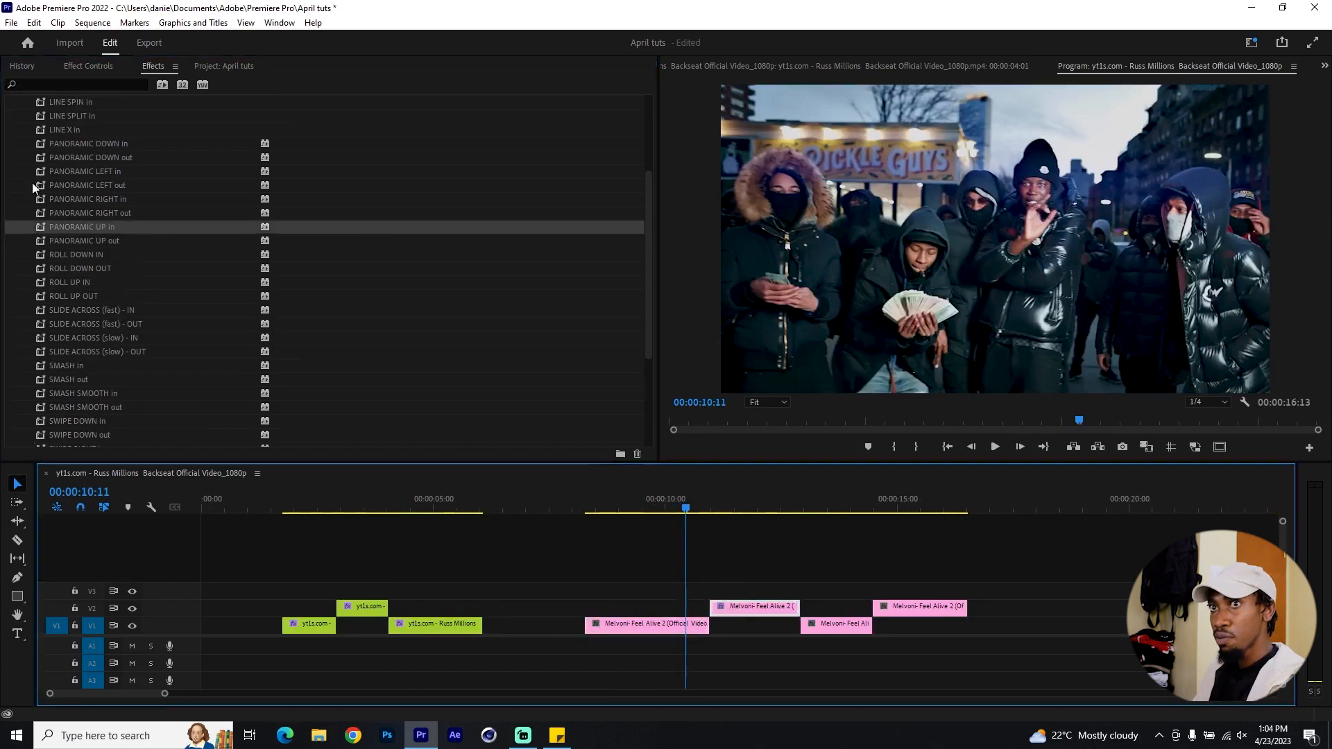
pyautogui.moveTo(97, 241); pyautogui.dragTo(692, 629)
pyautogui.moveTo(658, 498); pyautogui.dragTo(677, 524)
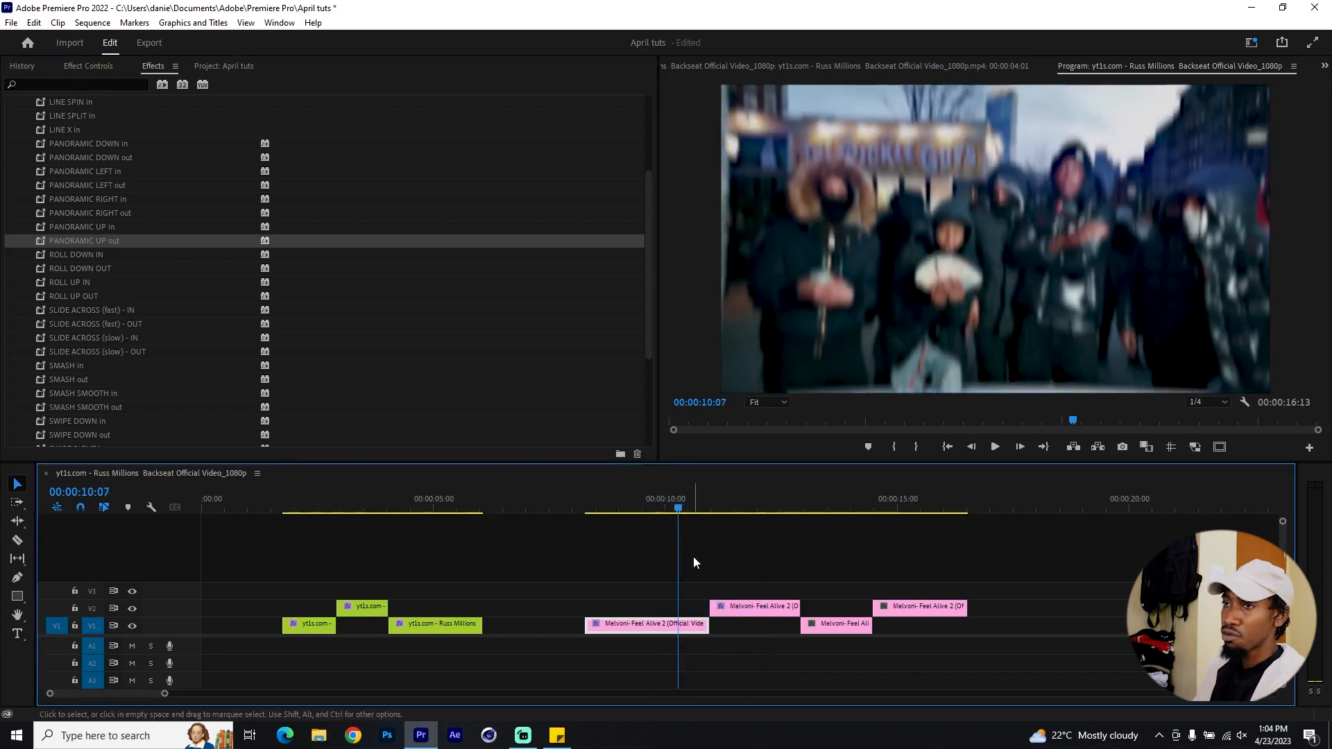
# Step: Duplicate the three green clips into the empty timeline space after the pink clips
pyautogui.moveTo(912, 502); pyautogui.dragTo(935, 503)
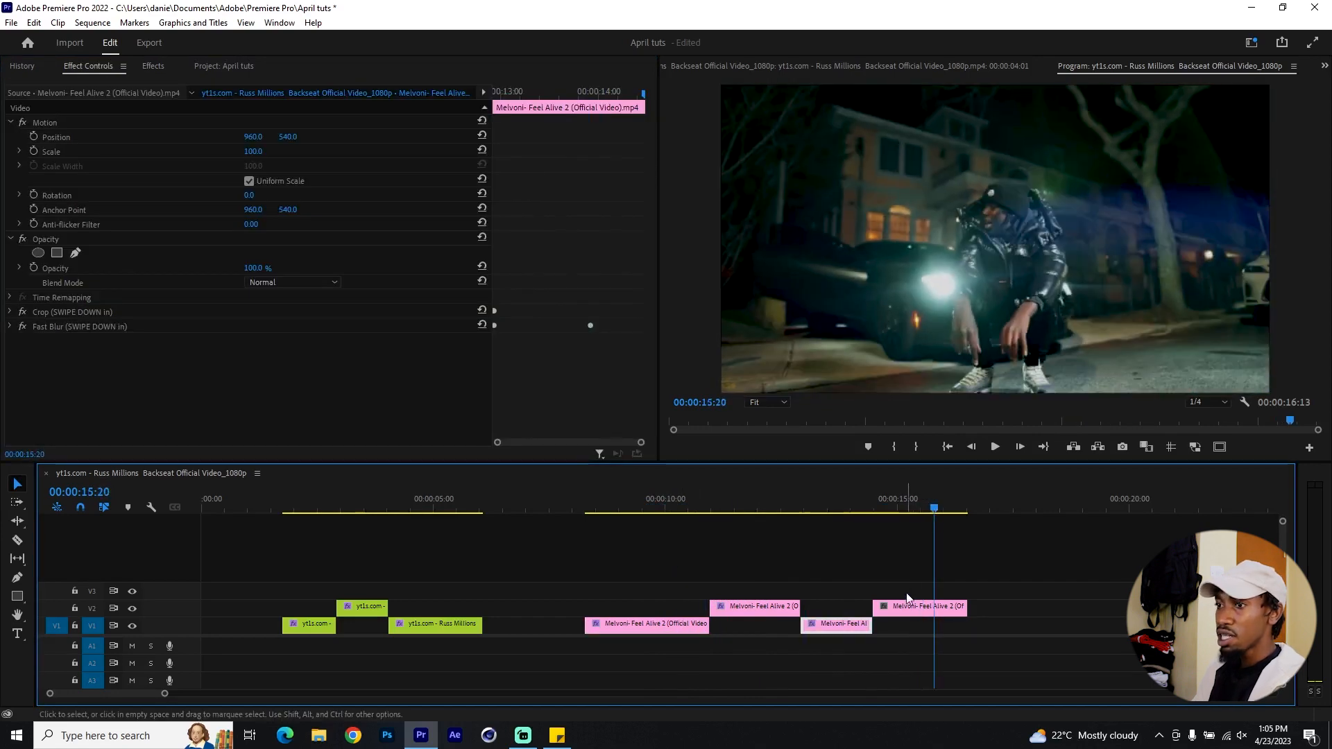
pyautogui.press('-')
pyautogui.press('-')
pyautogui.press('=')
pyautogui.press('=')
pyautogui.press('=')
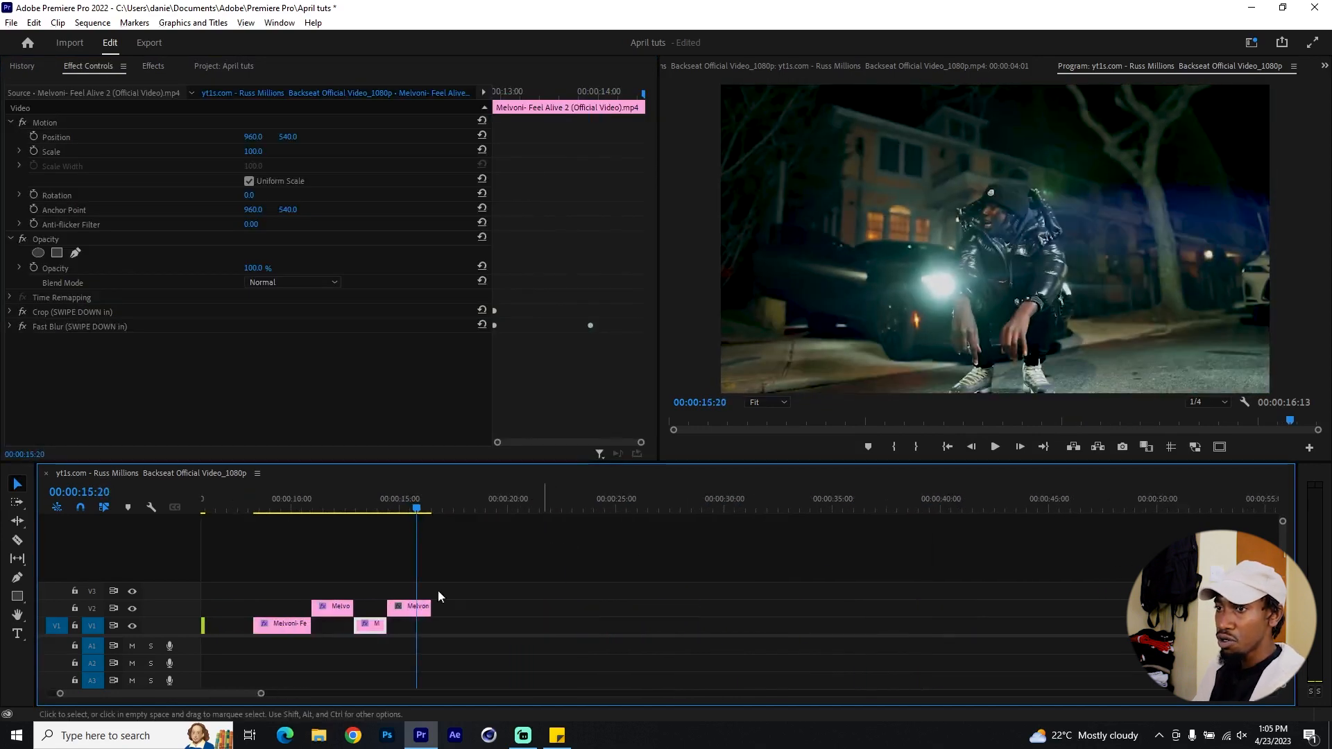
pyautogui.scroll(5, 388, 589)
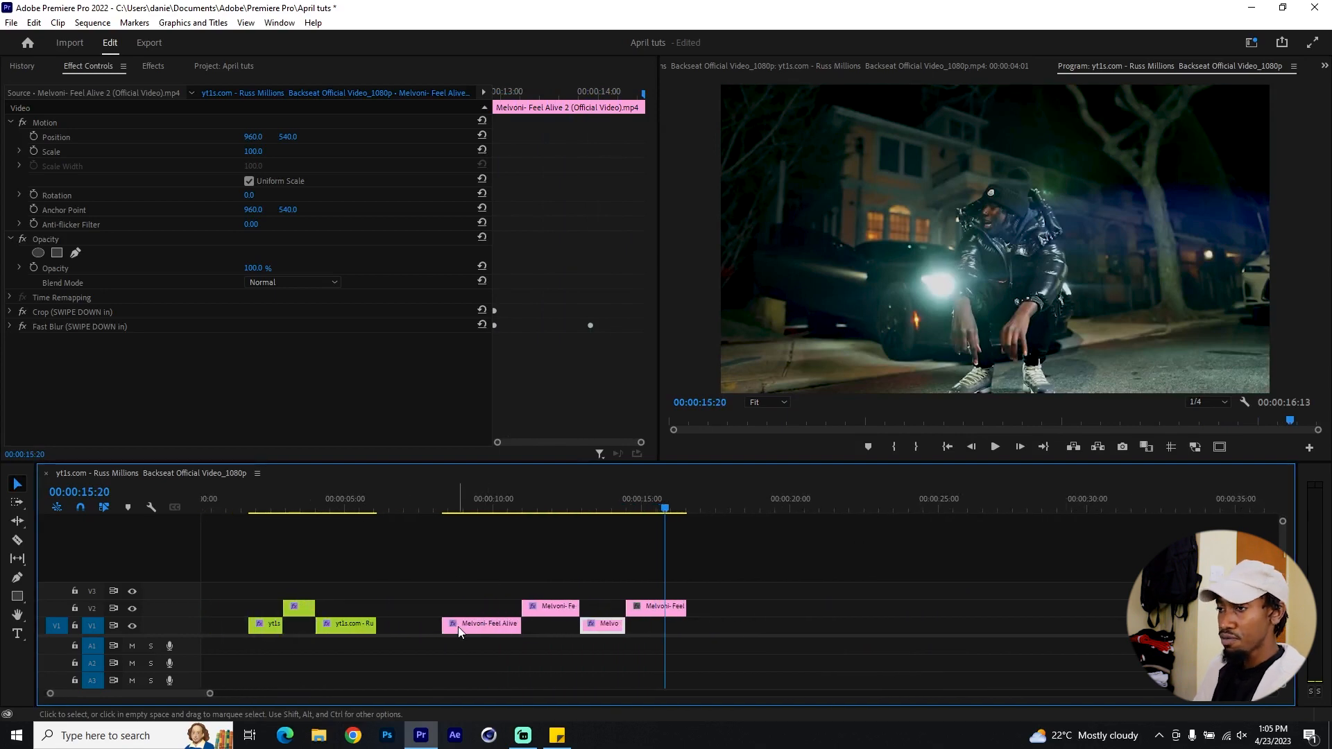
pyautogui.moveTo(392, 577); pyautogui.dragTo(241, 669)
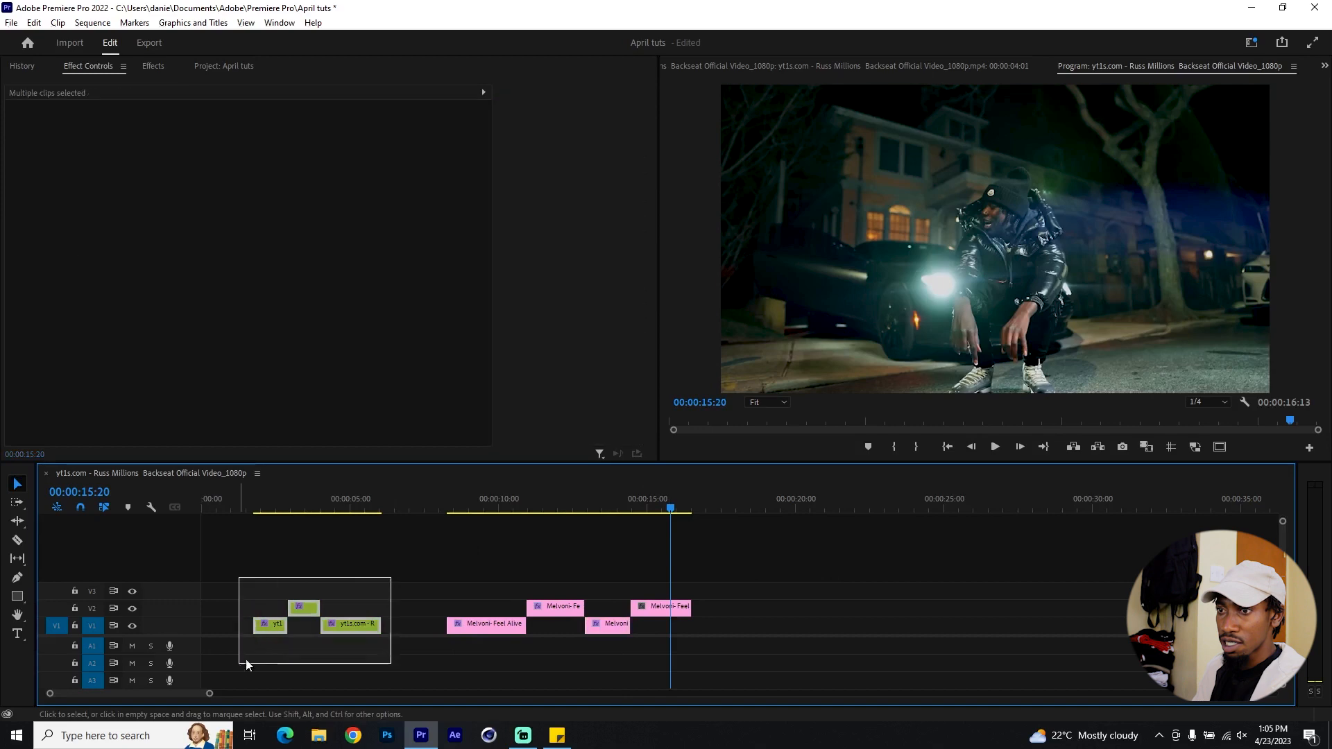
pyautogui.moveTo(364, 625); pyautogui.dragTo(962, 628)
# Step: Remove the attributes from the three duplicated green clips
pyautogui.click(1022, 570)
pyautogui.moveTo(1036, 589); pyautogui.dragTo(869, 627)
pyautogui.rightClick(961, 628)
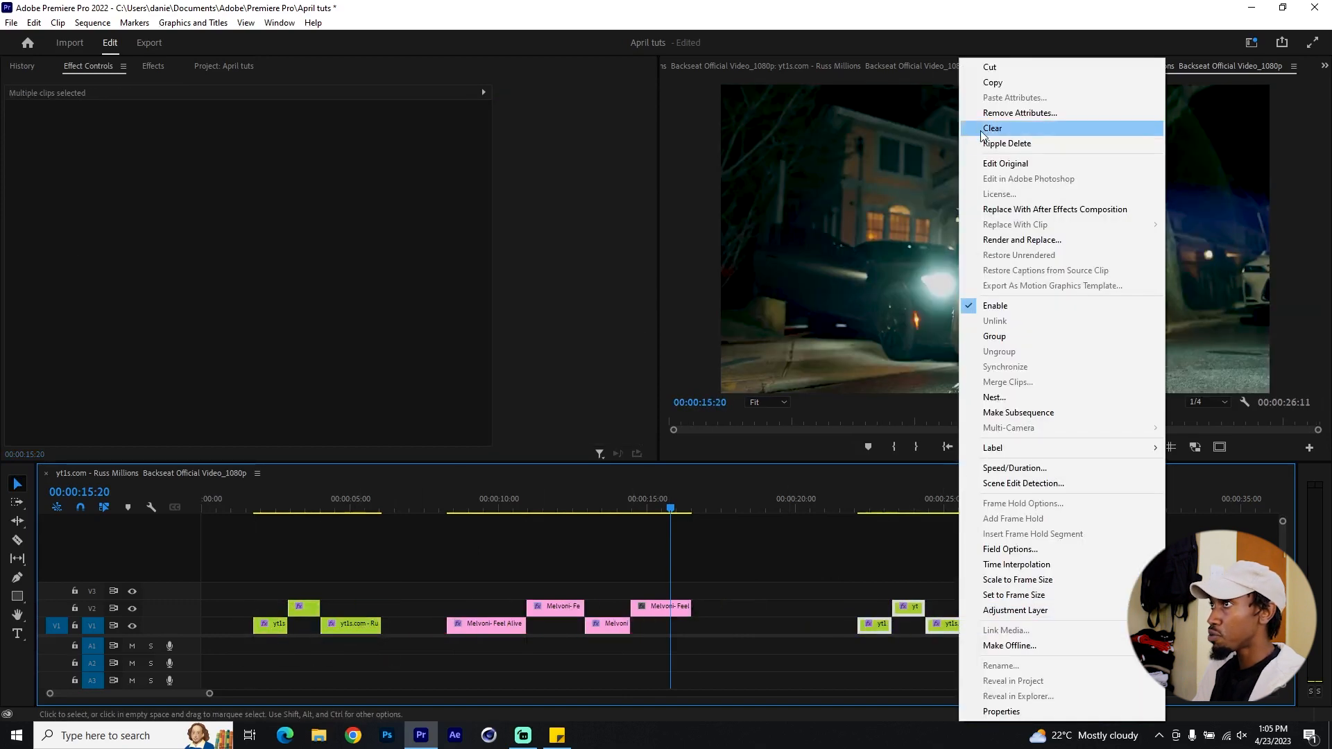
pyautogui.click(976, 115)
pyautogui.press('Return')
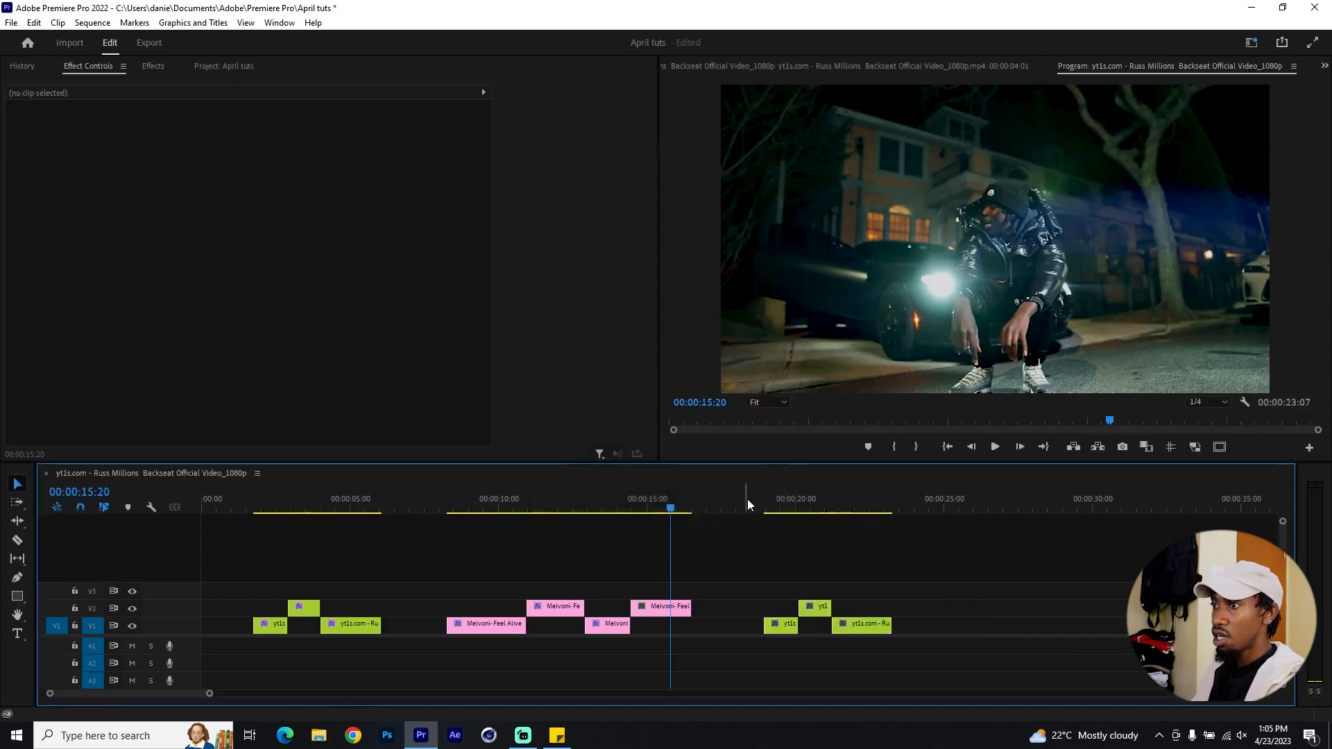
# Step: Find the Transform effect under Distort and apply it to the second duplicated green clip
pyautogui.moveTo(750, 503)
pyautogui.mouseDown()
pyautogui.moveTo(776, 502)
pyautogui.moveTo(744, 508)
pyautogui.mouseUp()
pyautogui.press('=')
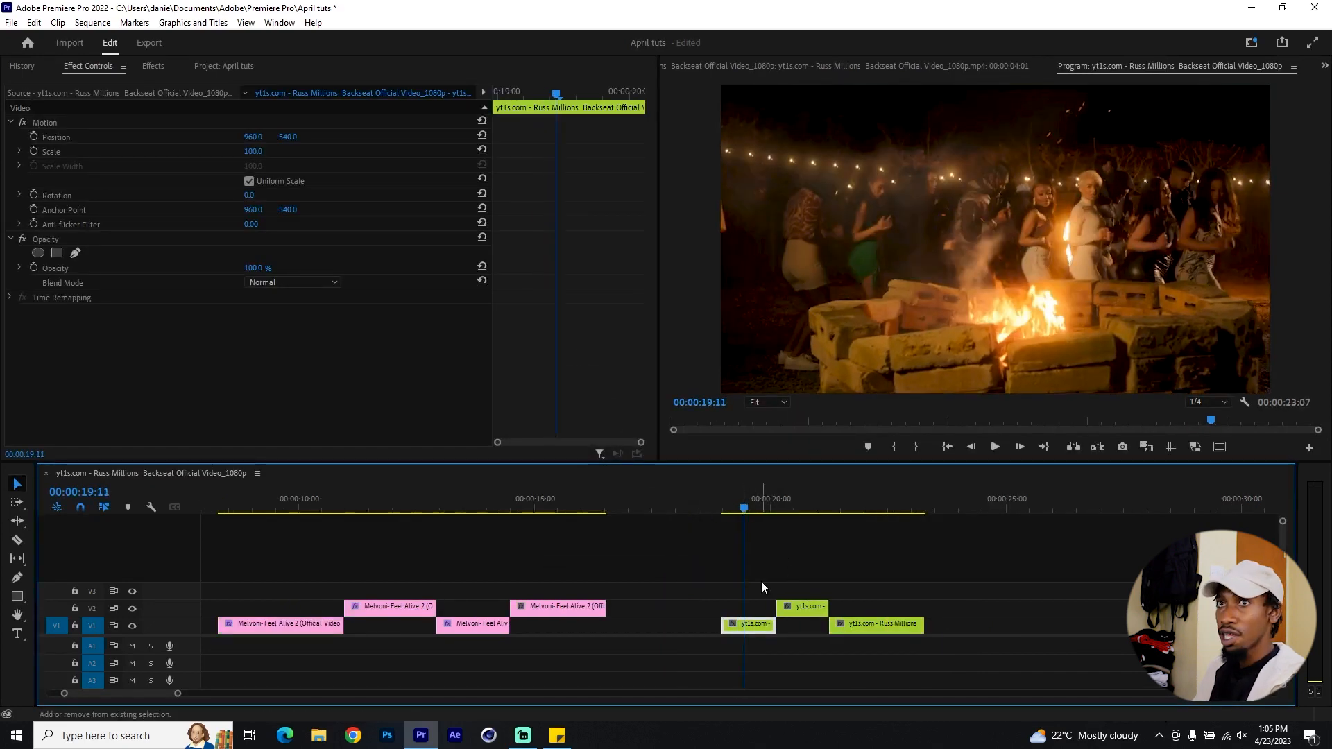
pyautogui.click(153, 66)
pyautogui.scroll(3, 186, 365)
pyautogui.click(17, 143)
pyautogui.click(73, 83)
pyautogui.write('transf')
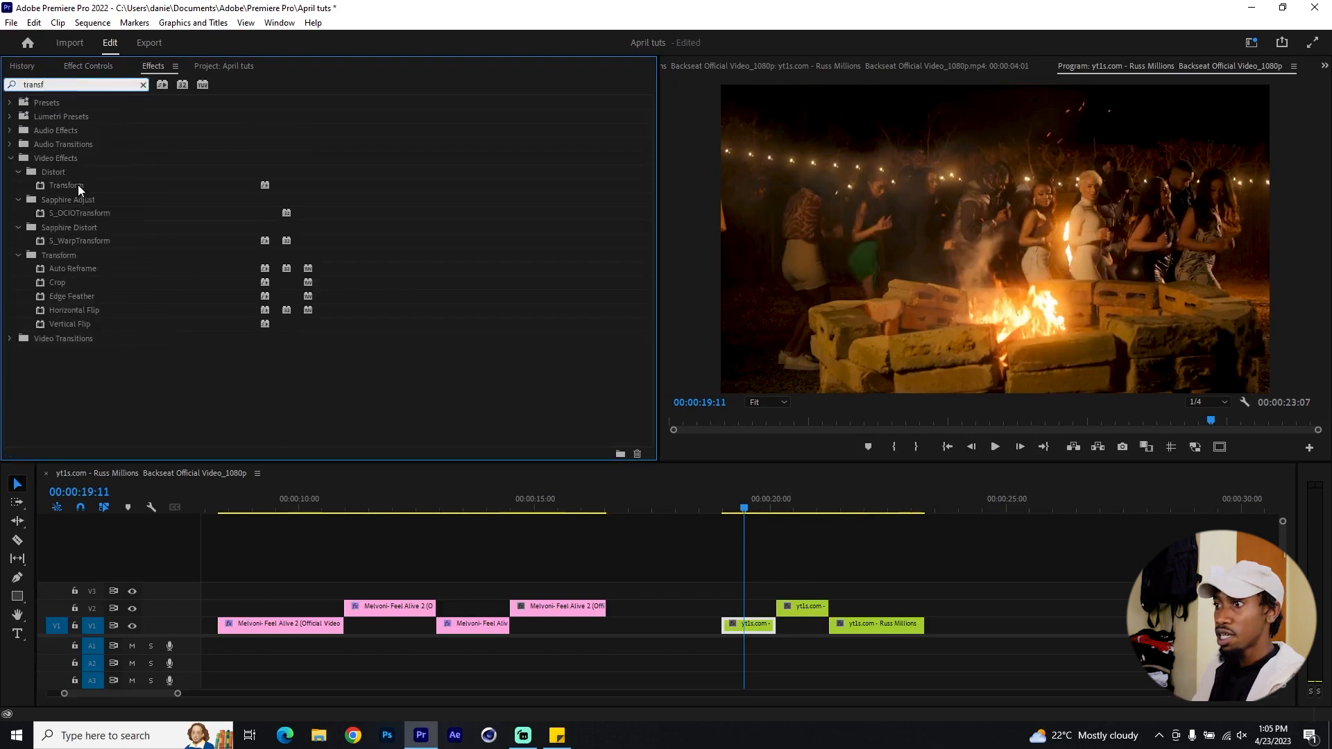
pyautogui.moveTo(66, 185); pyautogui.dragTo(786, 607)
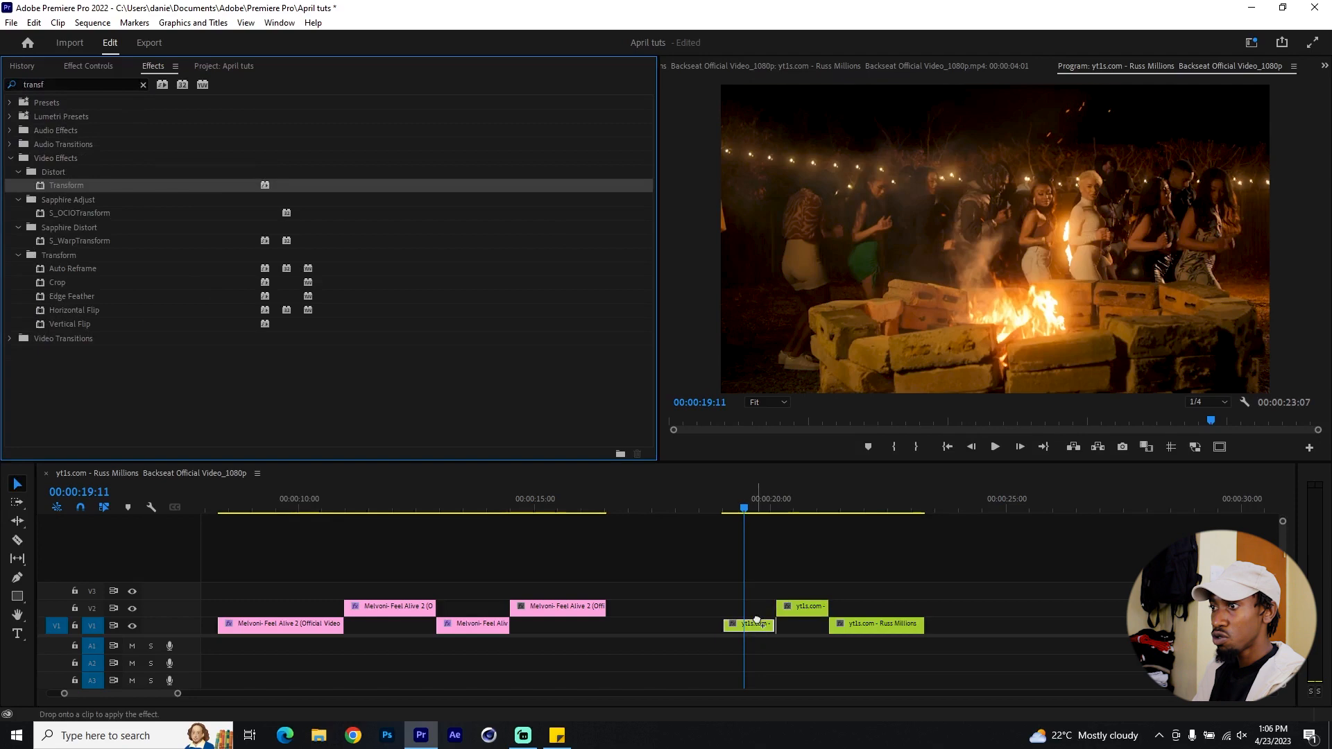
# Step: On the second duplicated clip's Transform effect, disable Use Composition's Shutter Angle and set Shutter Angle to 300
pyautogui.moveTo(772, 502); pyautogui.dragTo(787, 499)
pyautogui.hotkey('shift', '5')
pyautogui.scroll(-3, 591, 324)
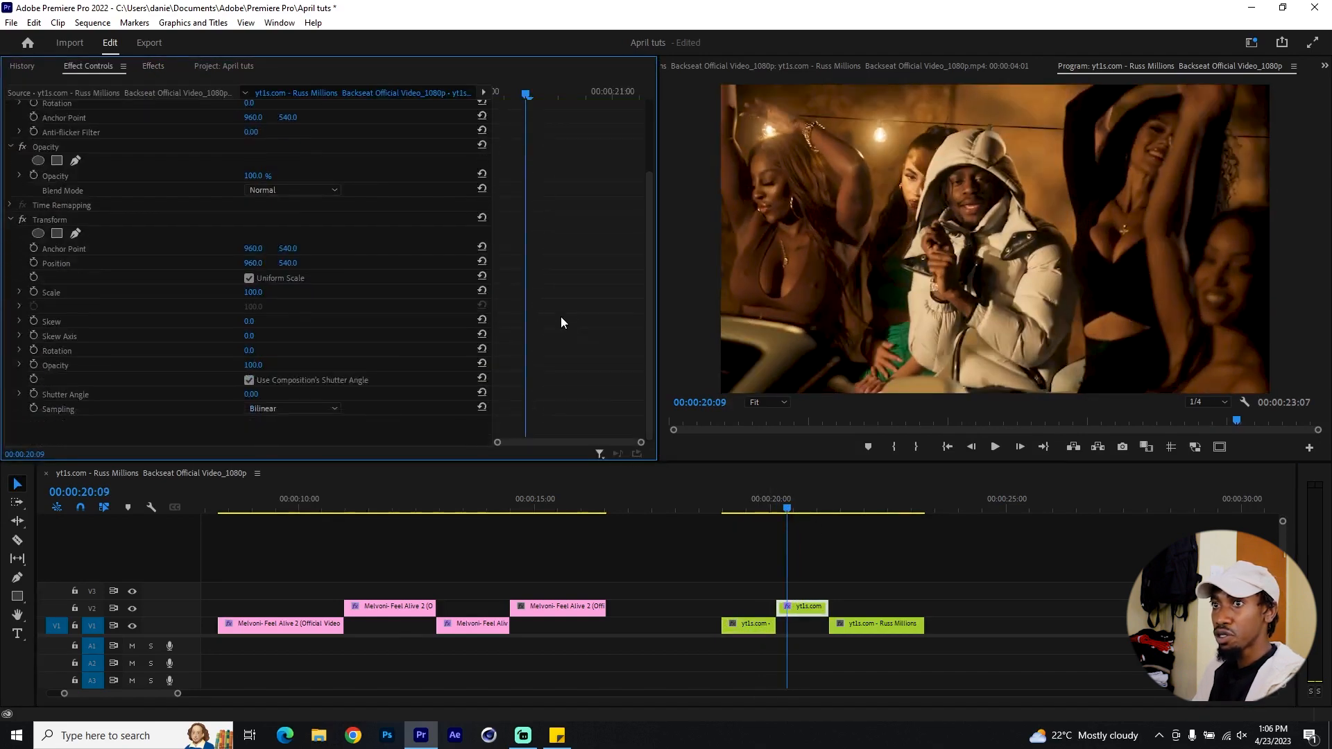
pyautogui.click(249, 380)
pyautogui.click(251, 394)
pyautogui.write('3')
pyautogui.press('Return')
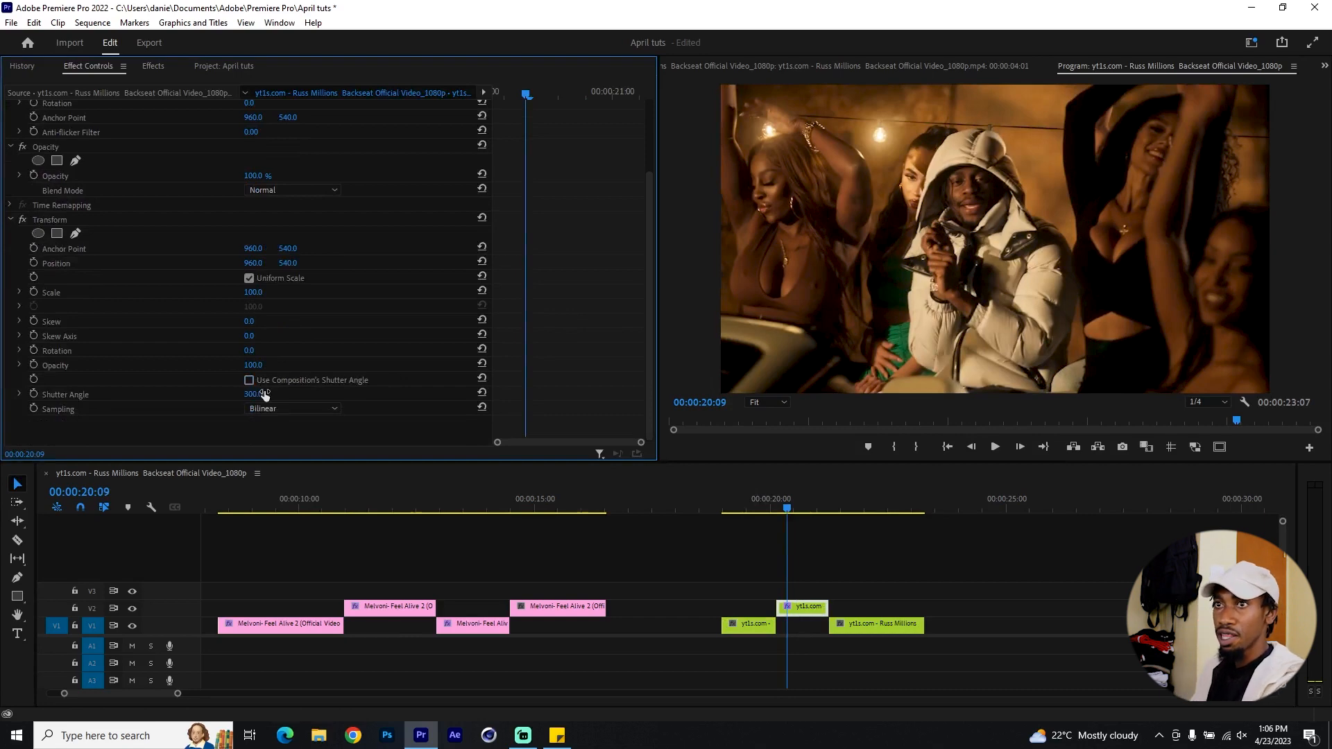
# Step: Set the Transform Scale of the second duplicated green clip to 115
pyautogui.click(254, 292)
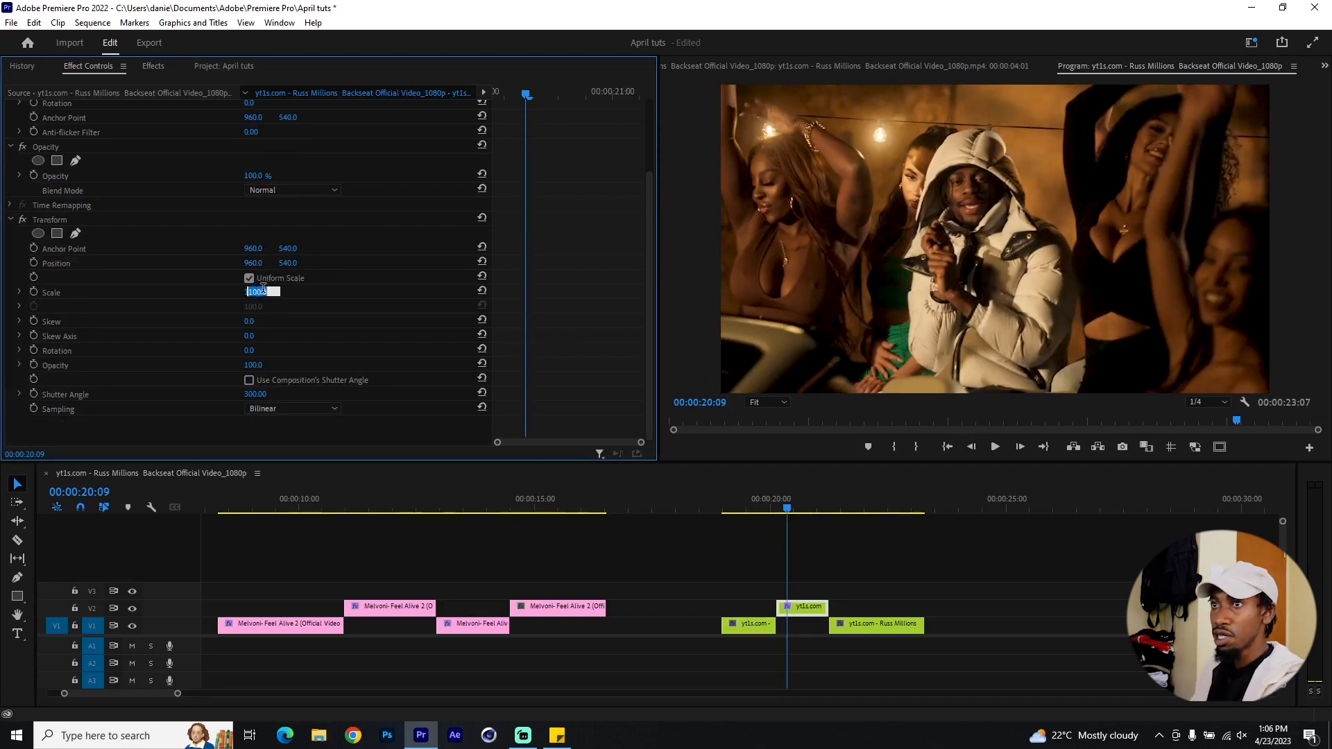
pyautogui.write('11')
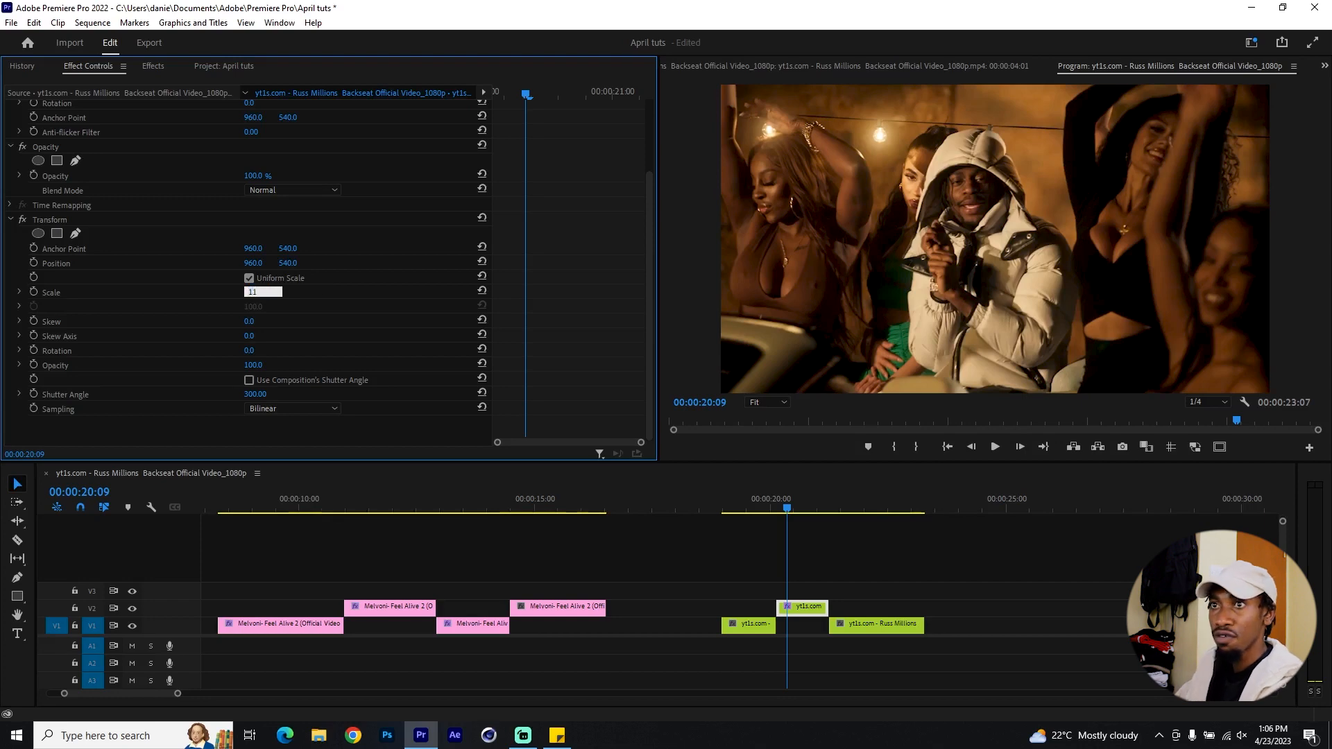
pyautogui.write('5')
pyautogui.press('Return')
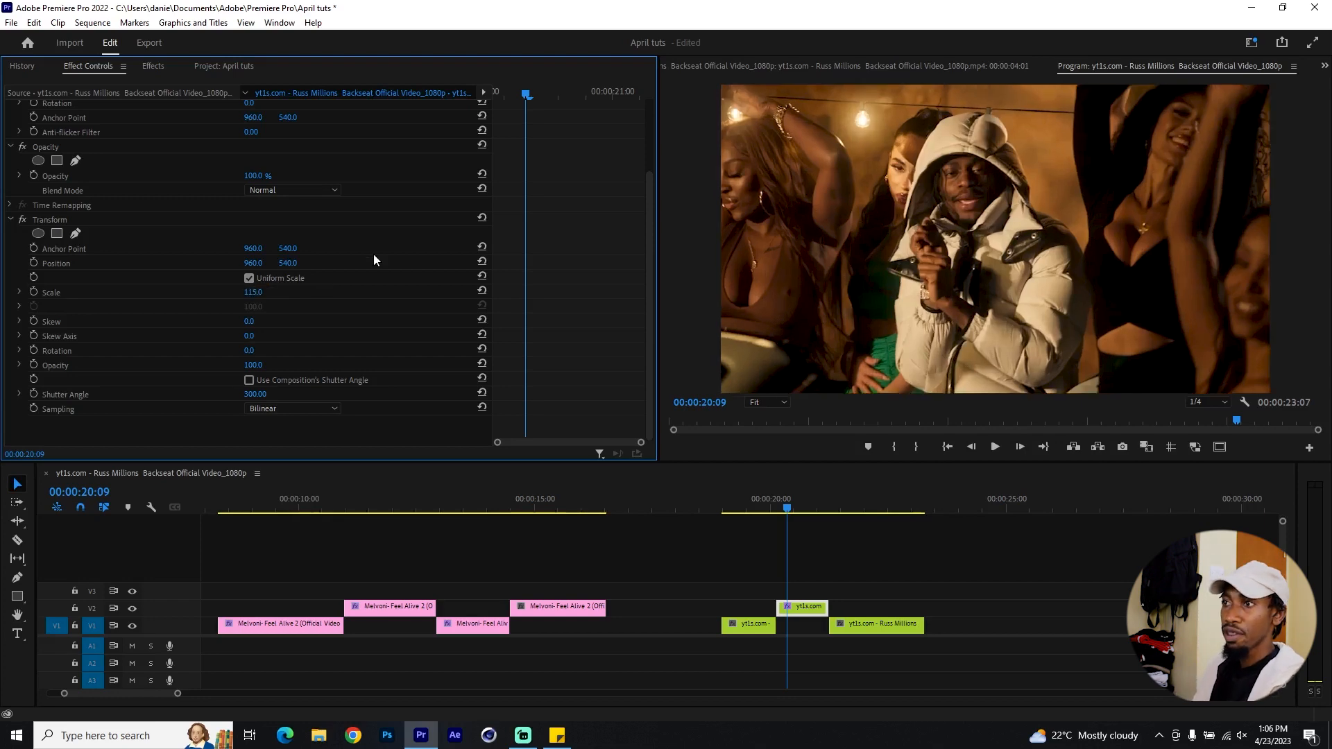
# Step: Keyframe the second green clip's Transform Position from 960, 540 at 00:00:20:04 to 816, 622 at 00:00:20:06
pyautogui.click(778, 501)
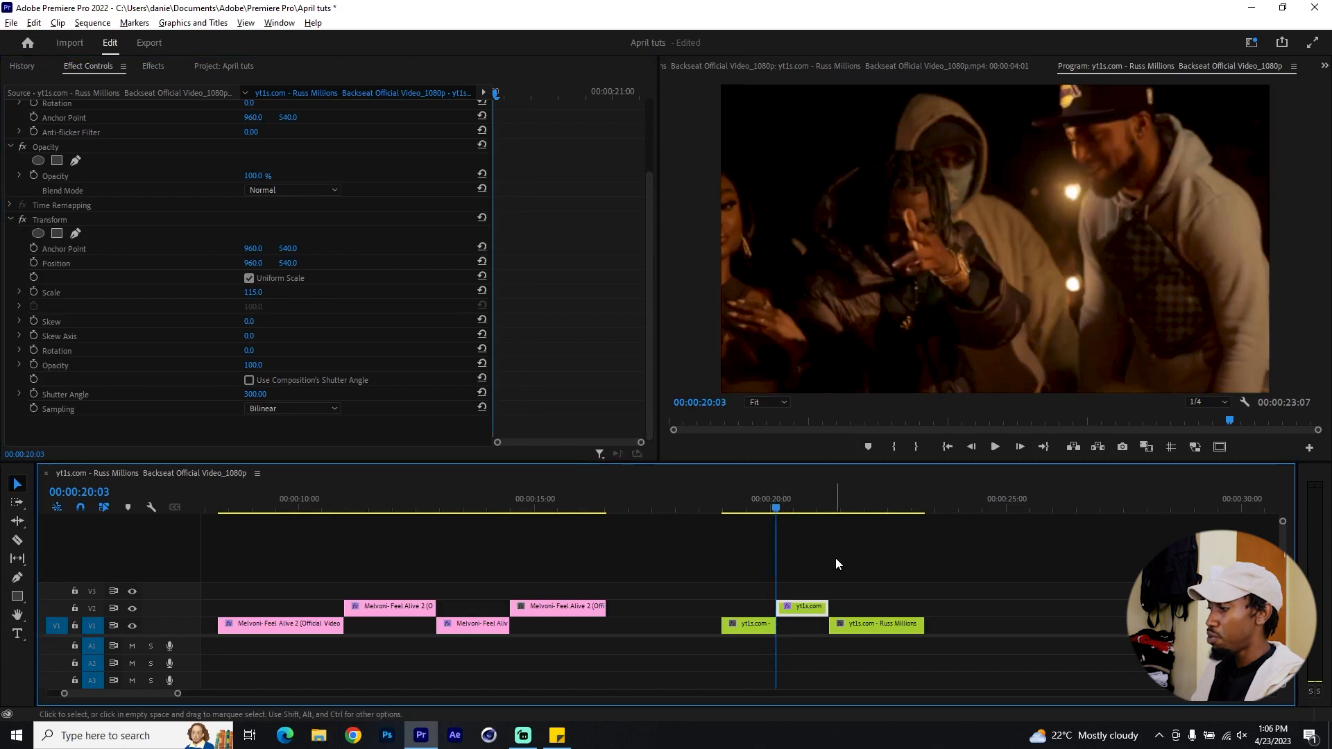
pyautogui.scroll(2, 833, 558)
pyautogui.click(33, 263)
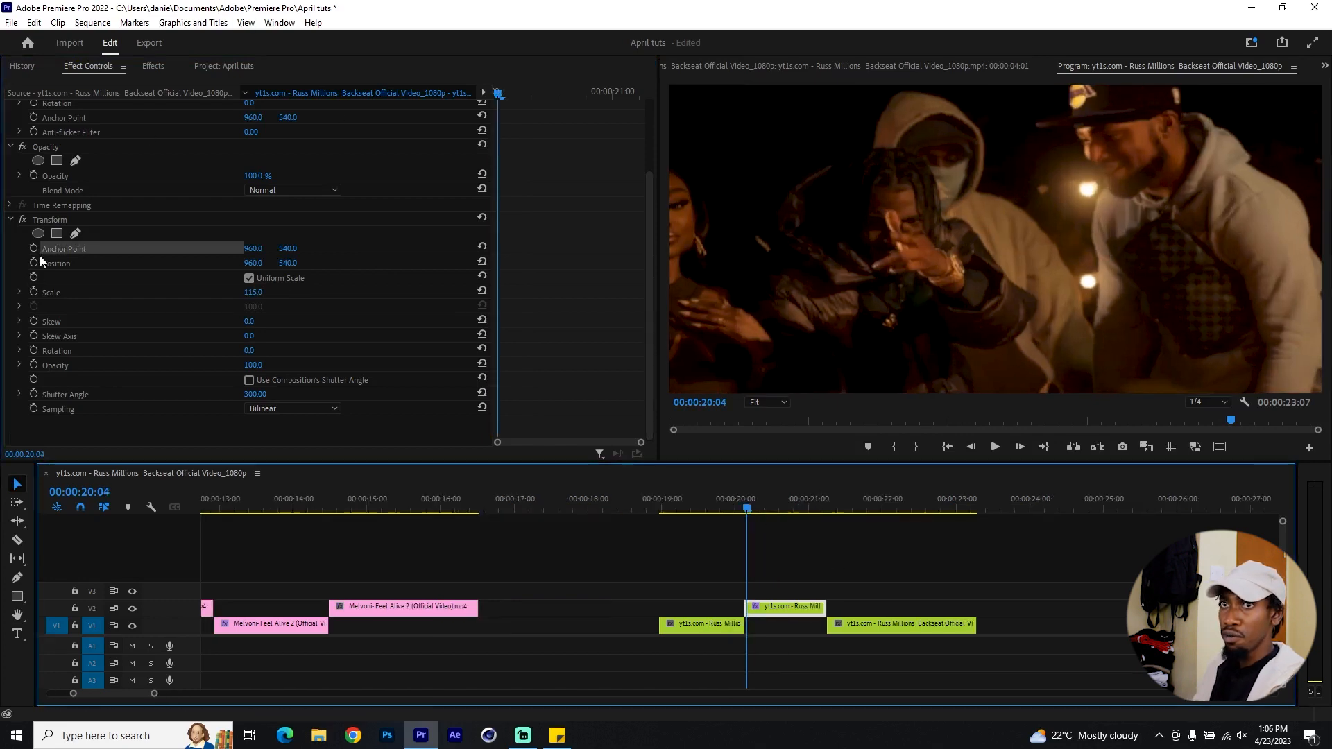
pyautogui.press('Right')
pyautogui.press('Right')
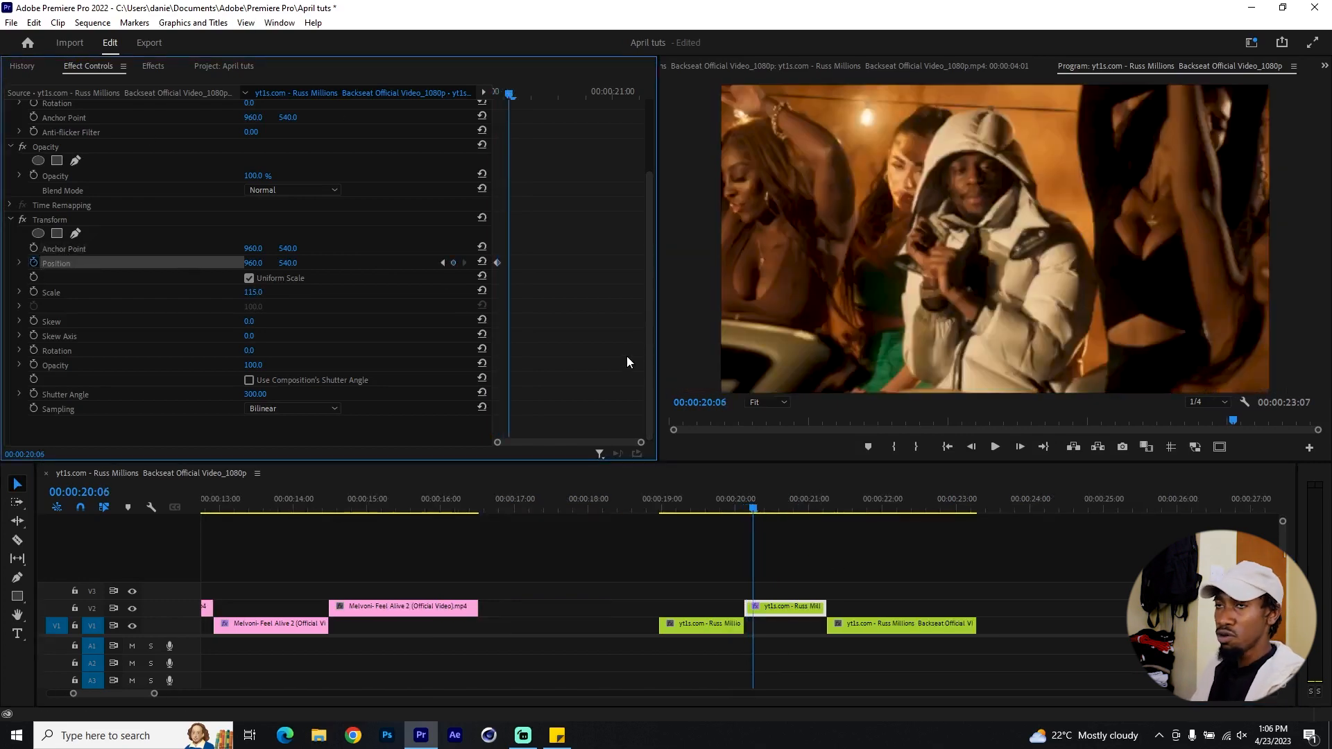
pyautogui.moveTo(287, 262); pyautogui.dragTo(153, 265)
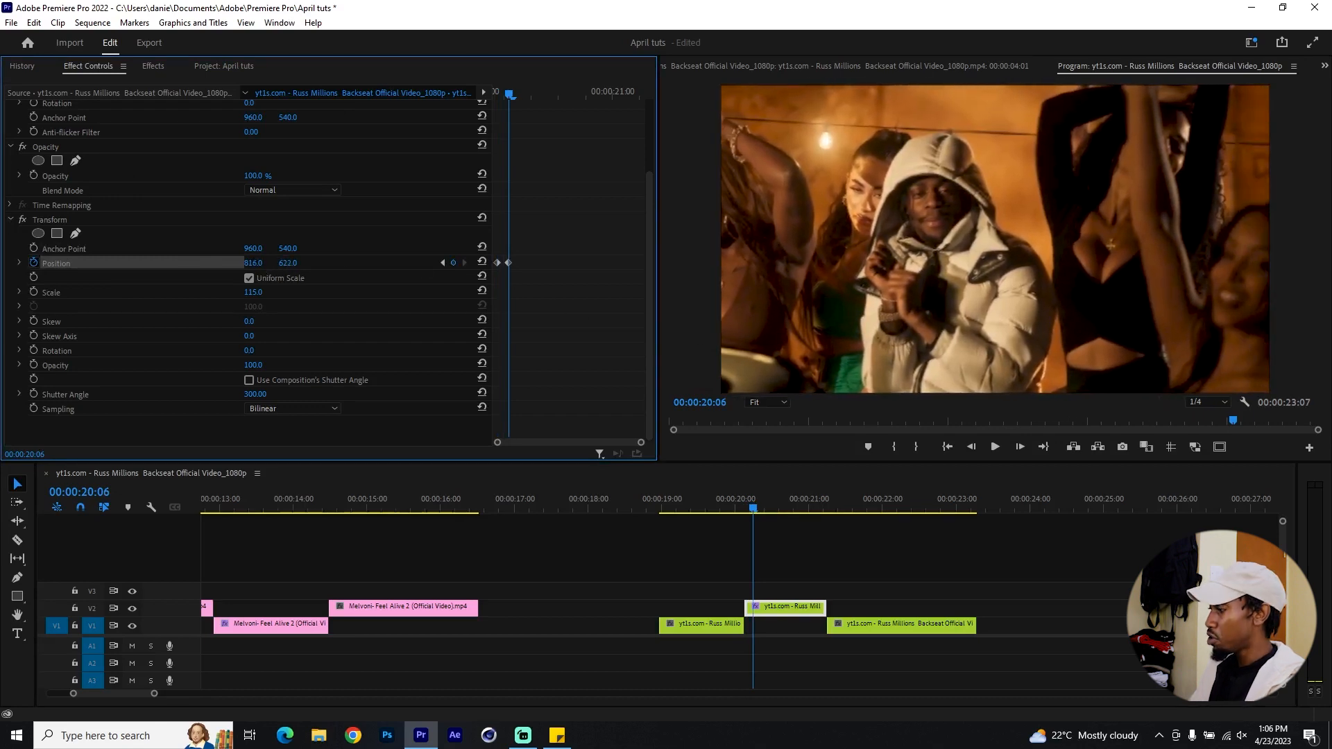
# Step: Add shifted Transform Position keyframes at 00:00:20:08 and 00:00:20:10, giving the second one a horizontal value of 887
pyautogui.press('Right')
pyautogui.press('Right')
pyautogui.moveTo(260, 263); pyautogui.dragTo(184, 264)
pyautogui.press('Right')
pyautogui.press('Right')
pyautogui.moveTo(295, 263); pyautogui.dragTo(360, 263)
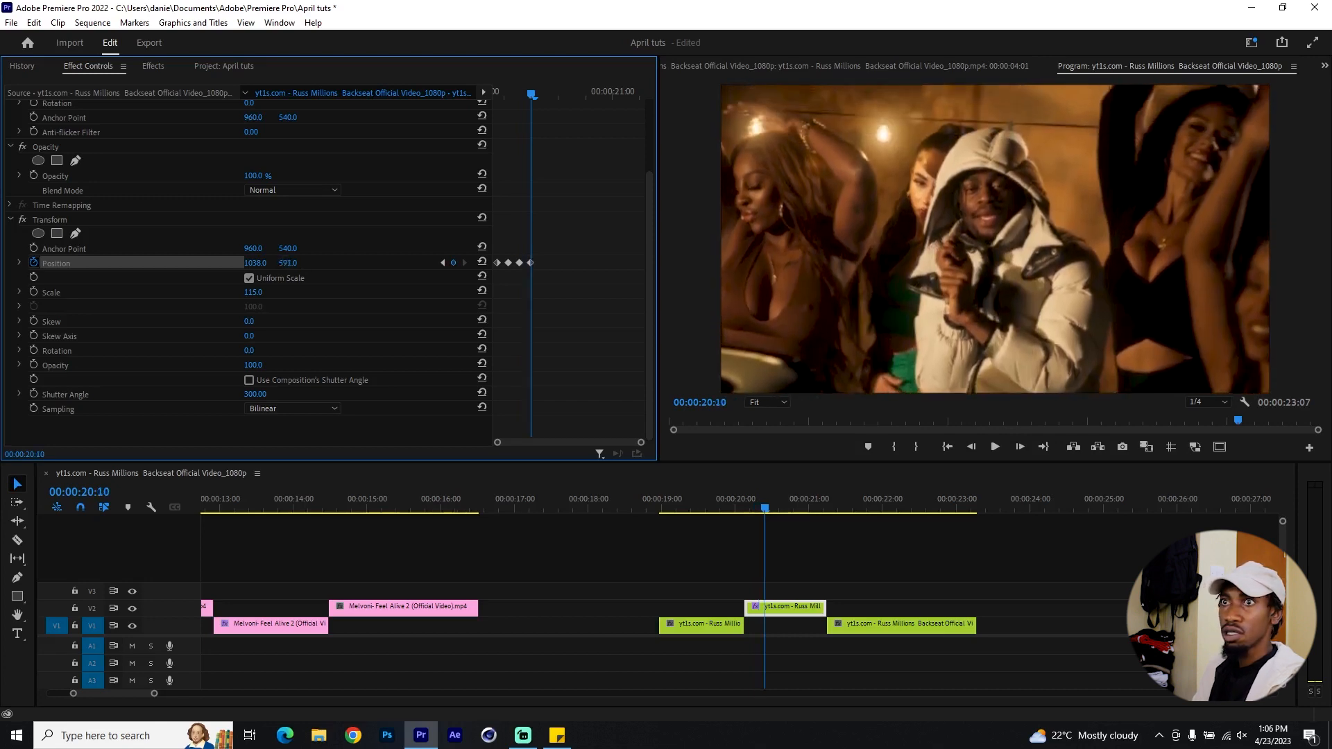
pyautogui.moveTo(255, 263)
pyautogui.mouseDown()
pyautogui.moveTo(157, 263)
pyautogui.moveTo(259, 256)
pyautogui.mouseUp()
# Step: Continue the Position shake with keyframes at 00:00:20:12 and 00:00:20:14, ending at 881, 607
pyautogui.press('Right')
pyautogui.press('Right')
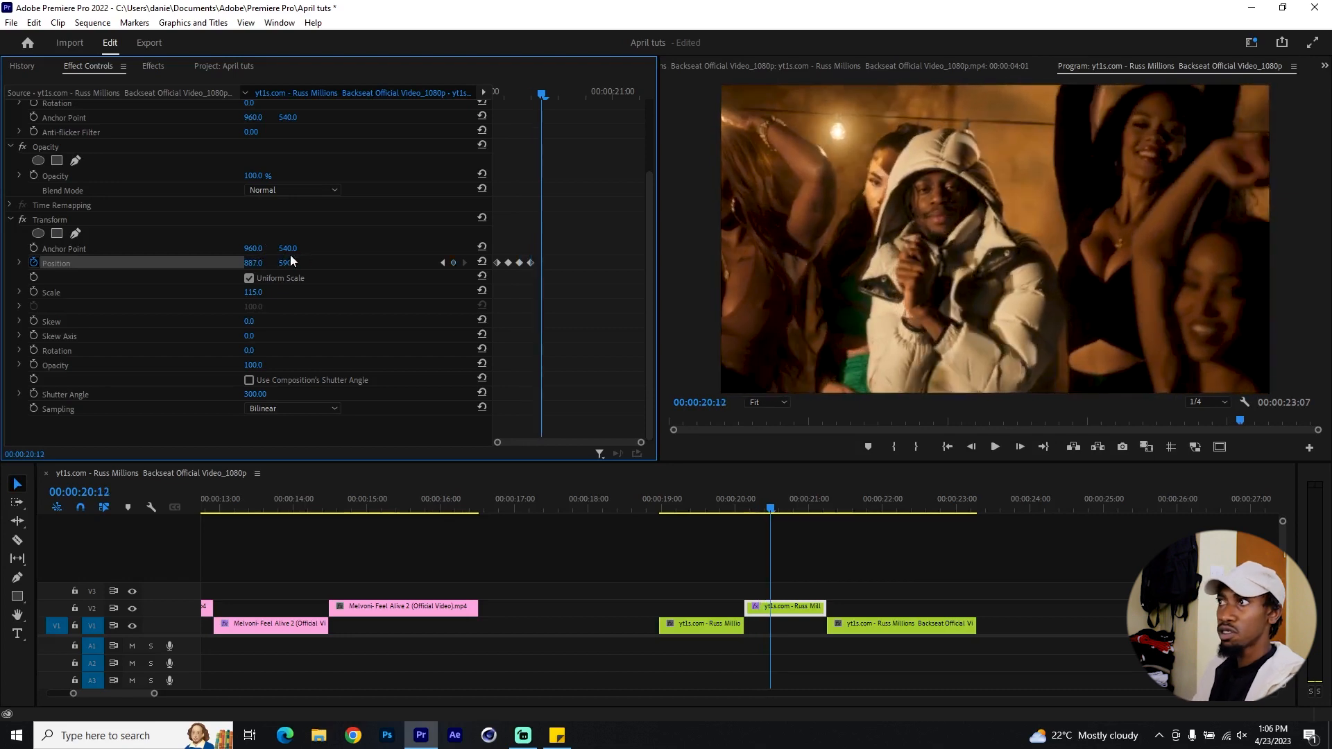
pyautogui.moveTo(248, 263); pyautogui.dragTo(276, 263)
pyautogui.press('Right')
pyautogui.press('Right')
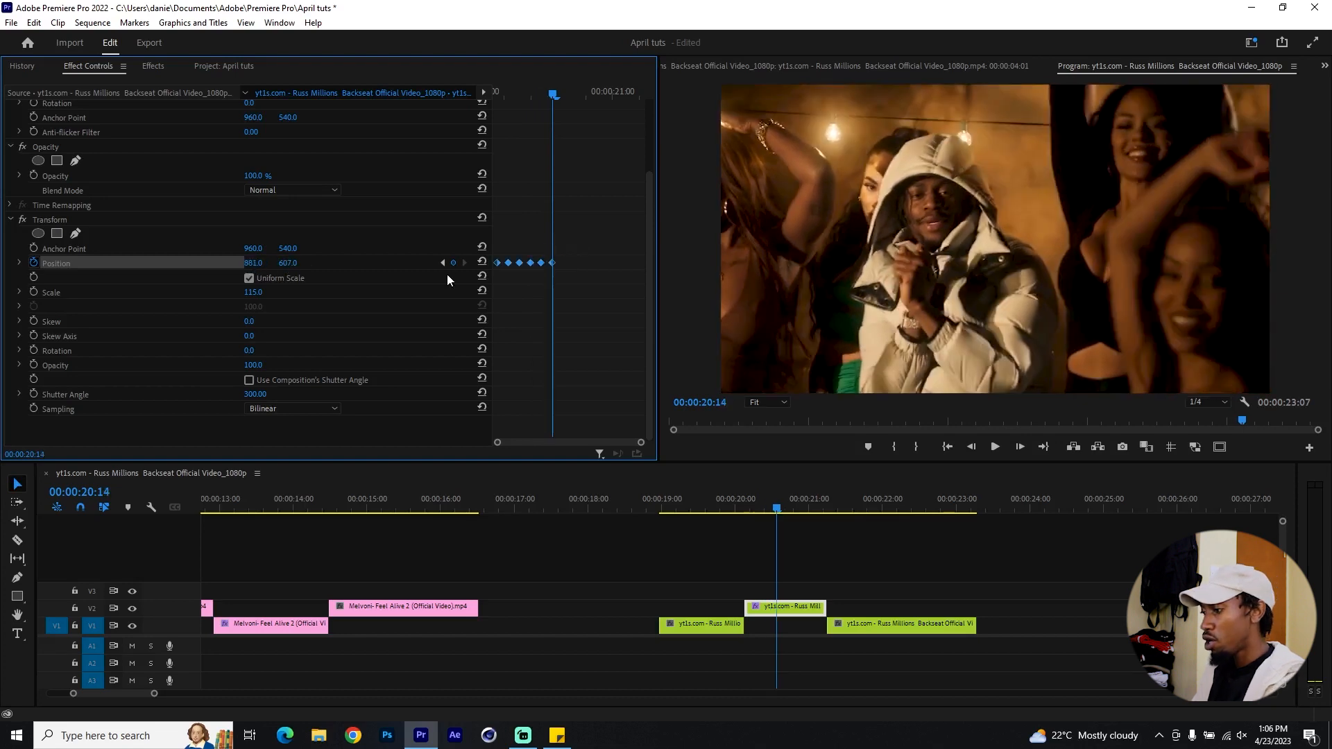
# Step: Copy the first five Transform Position keyframes and paste them starting at 00:00:20:16
pyautogui.click(518, 278)
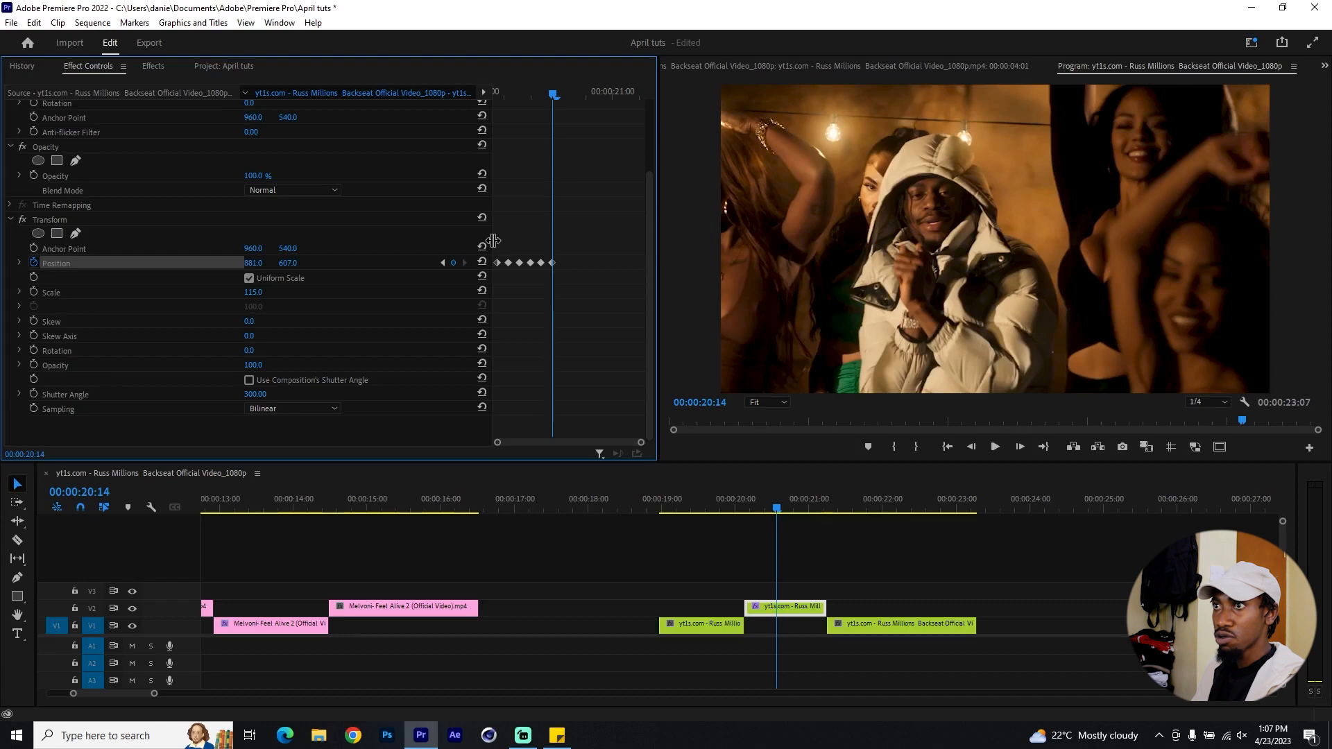
pyautogui.moveTo(544, 243); pyautogui.dragTo(497, 292)
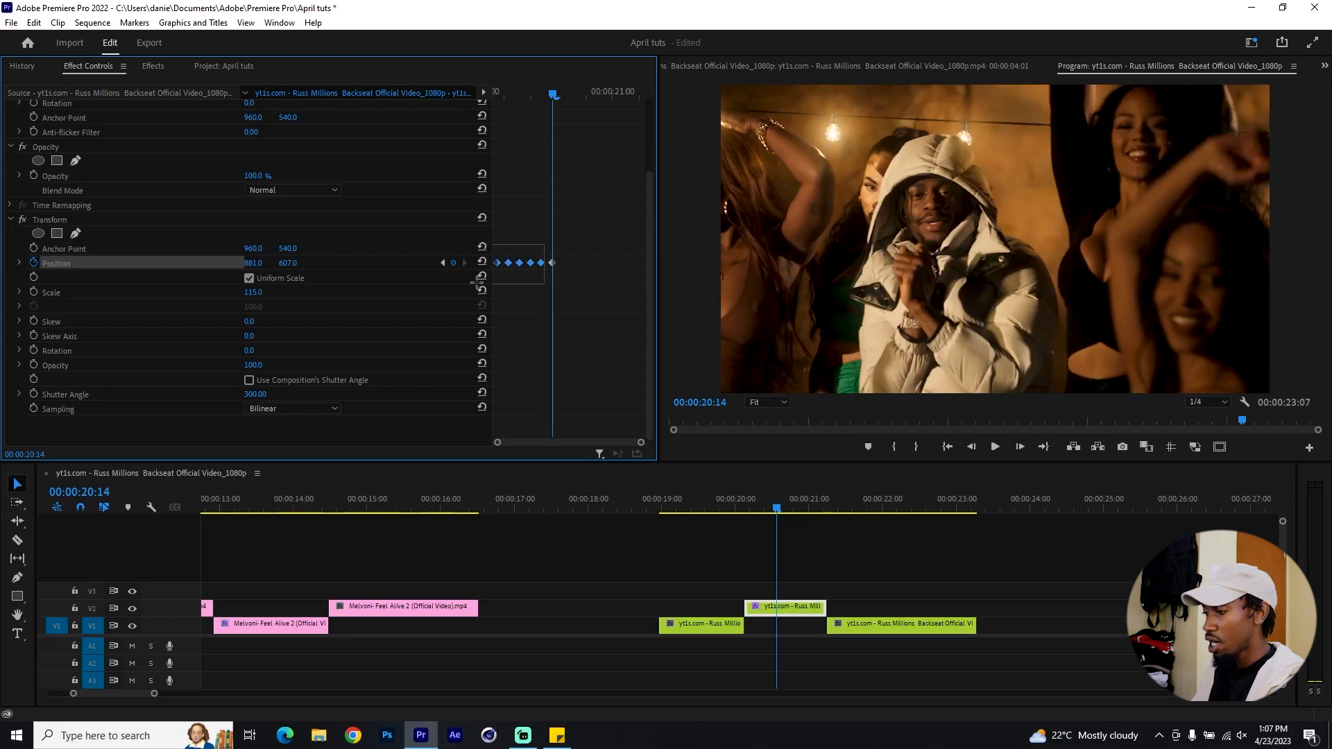
pyautogui.press('Right')
pyautogui.press('Right')
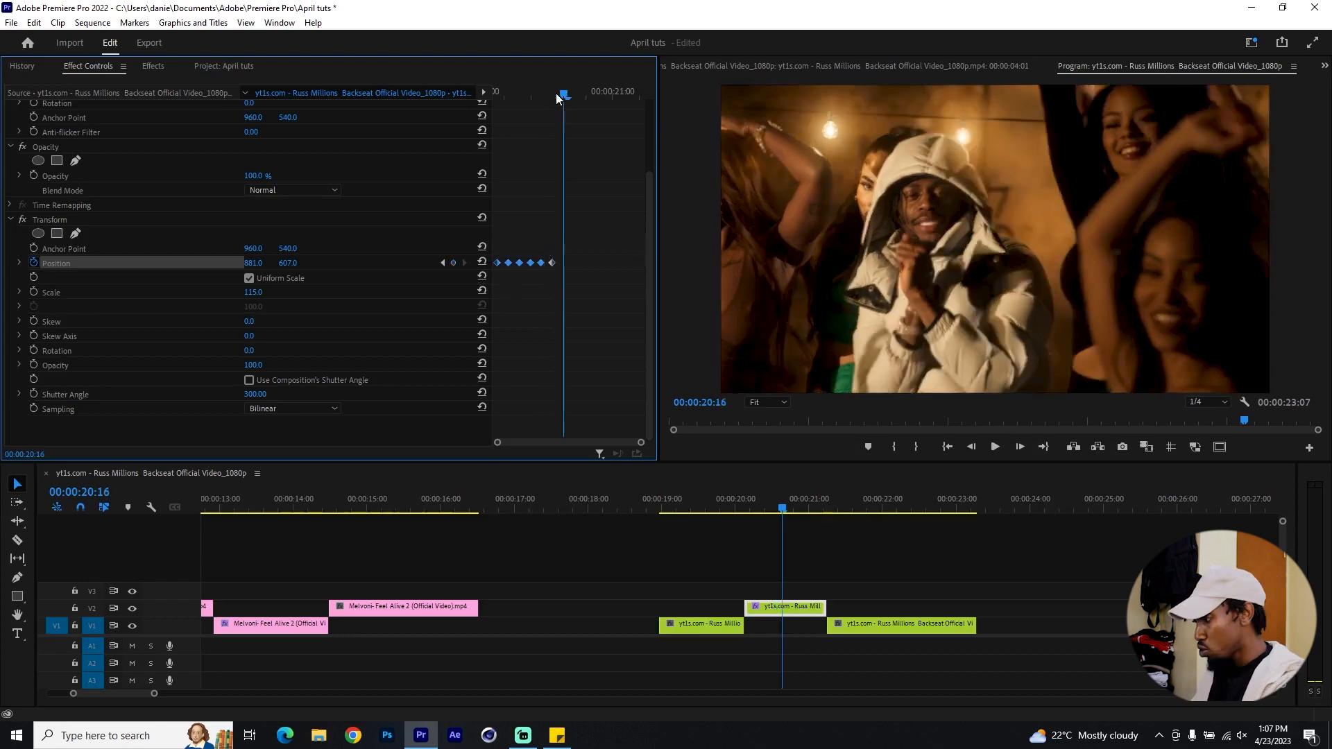
pyautogui.hotkey('ctrl', 'v')
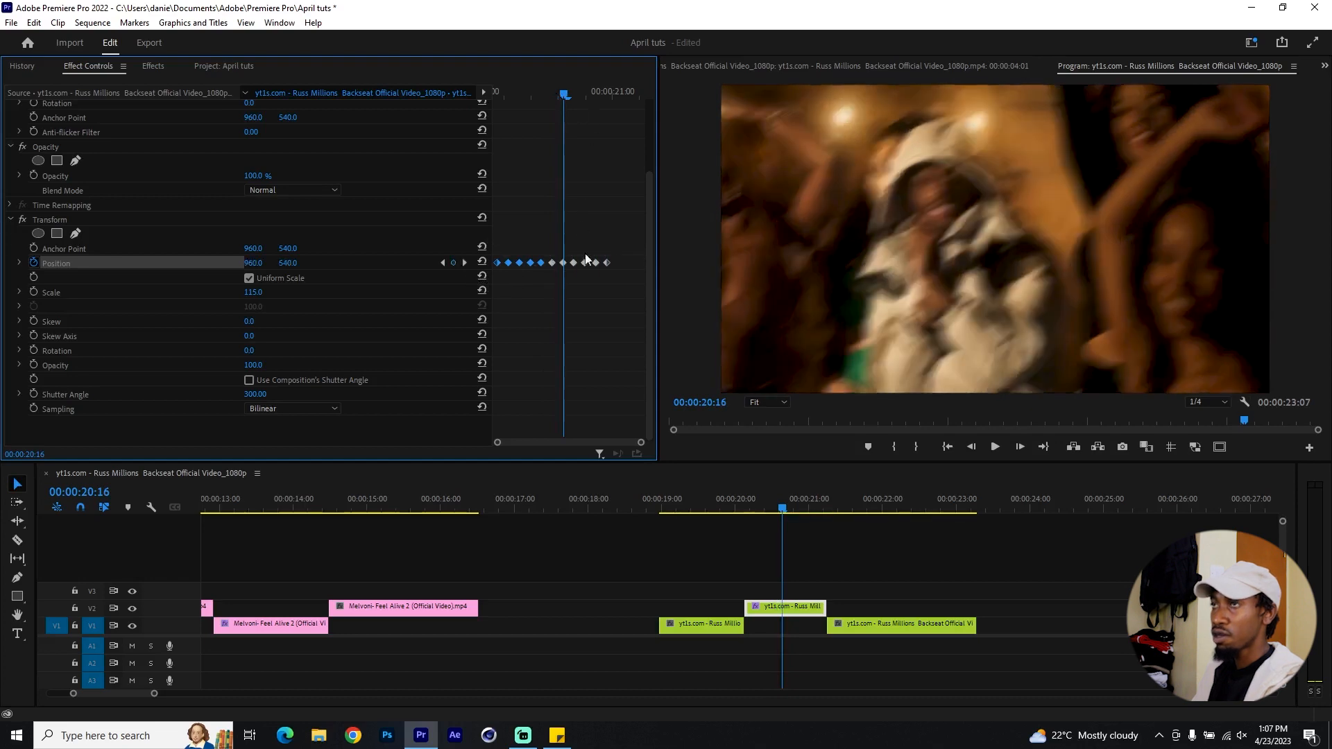
# Step: Play and scrub the green clips across the first cut to review the shake transition
pyautogui.click(737, 500)
pyautogui.press('space')
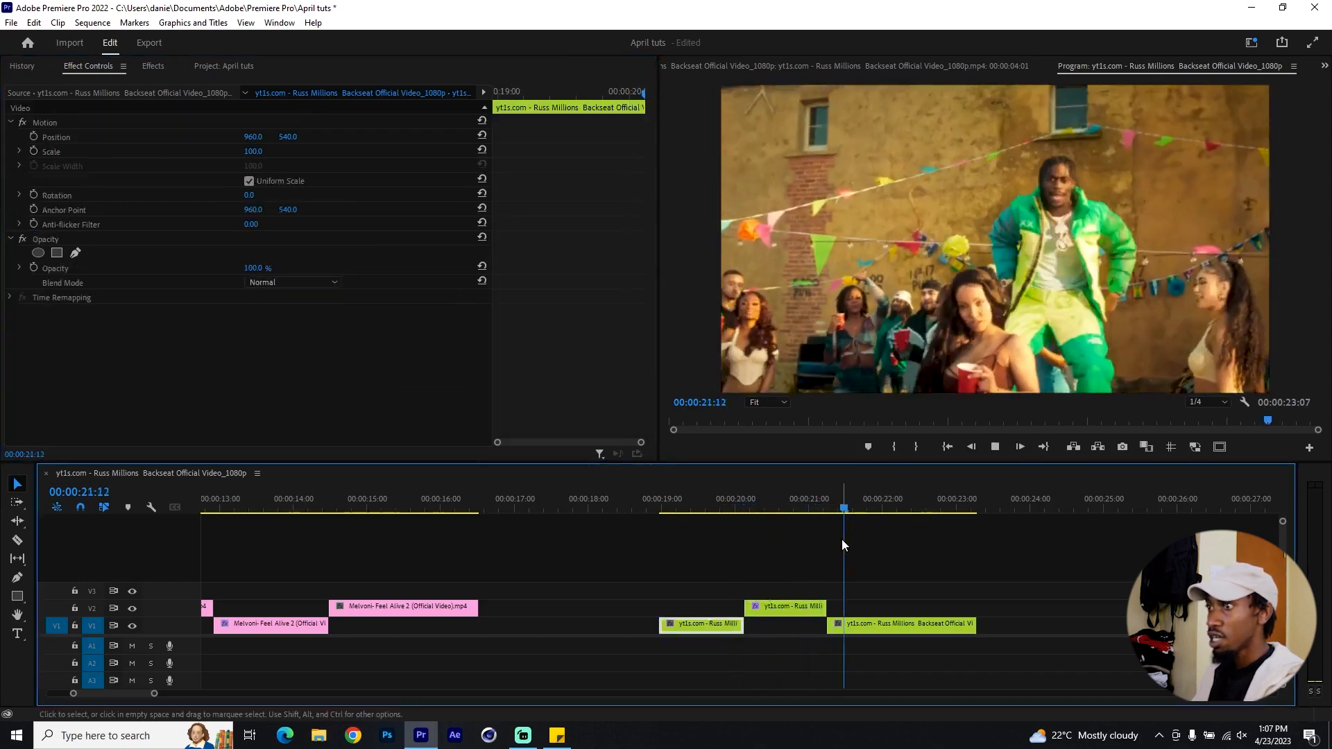
pyautogui.click(738, 508)
pyautogui.moveTo(738, 509); pyautogui.dragTo(750, 510)
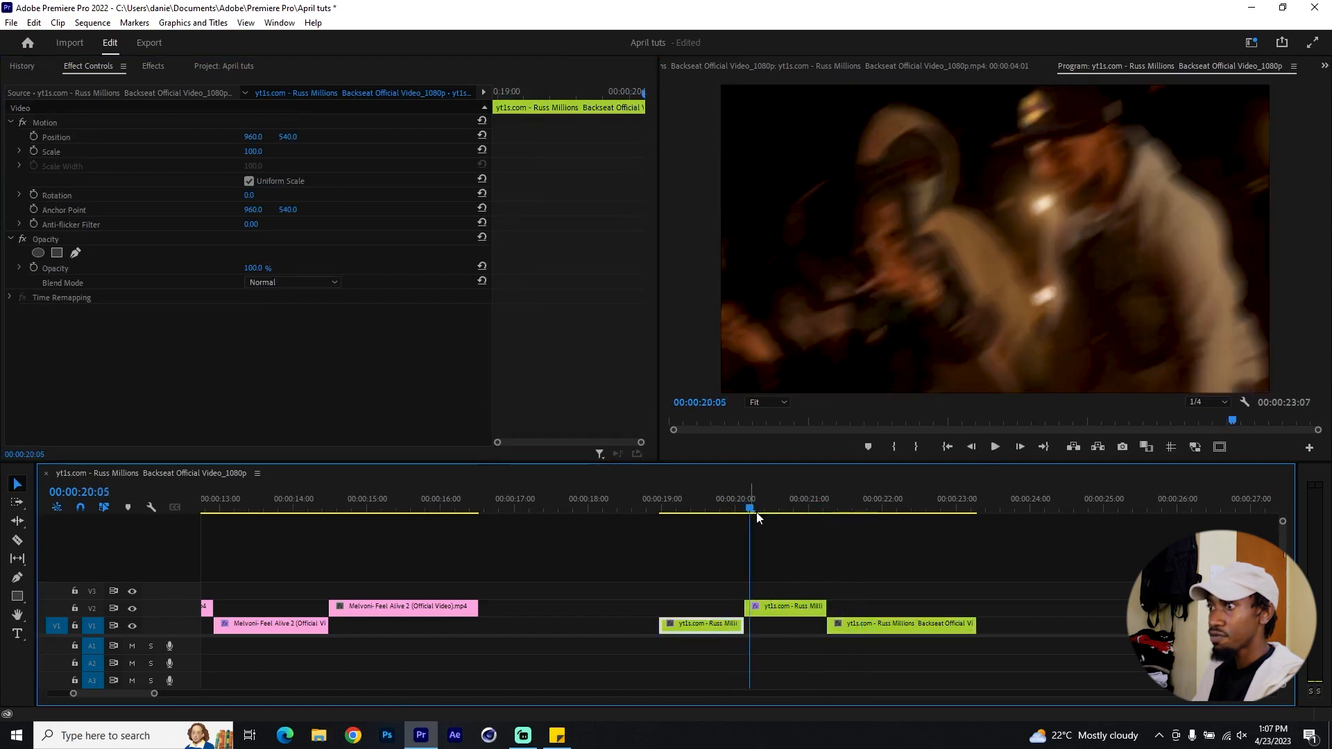
pyautogui.click(795, 609)
pyautogui.press('space')
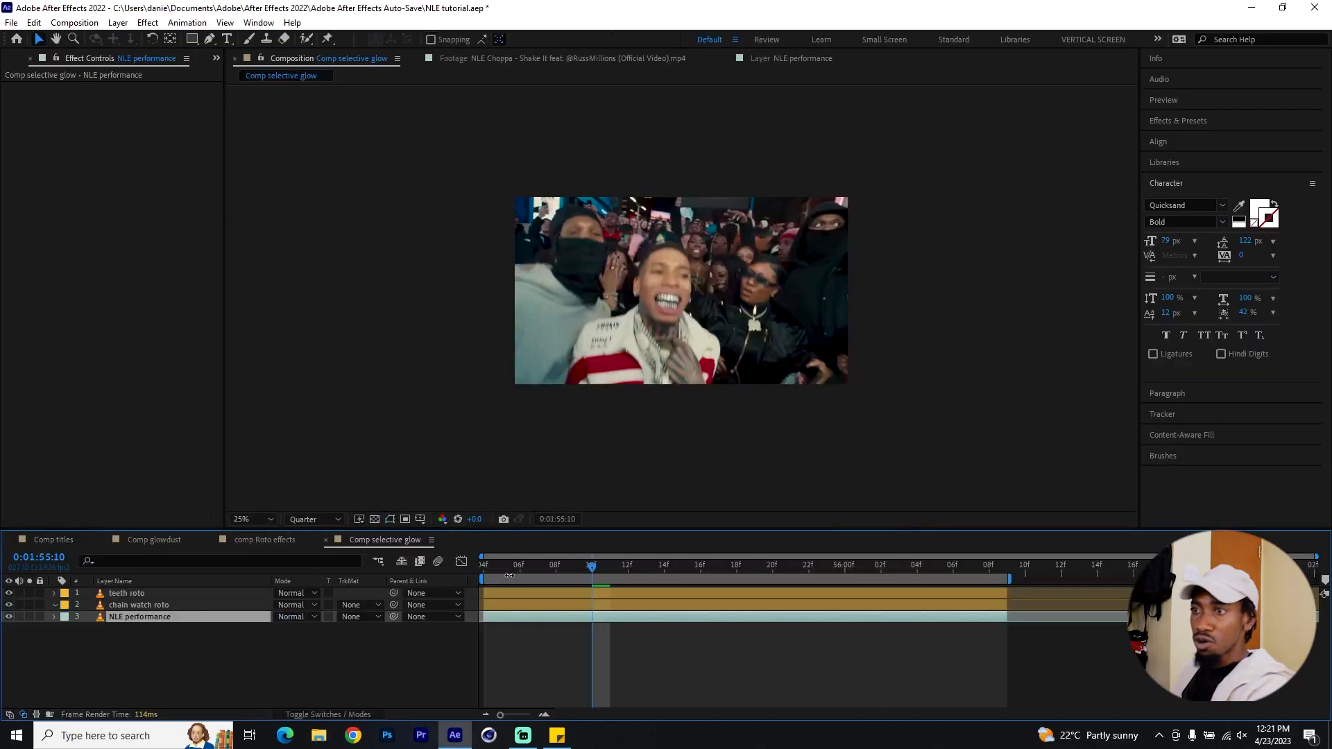
# Step: In After Effects, play the Comp selective glow composition from its start and examine individual frames
pyautogui.click(486, 575)
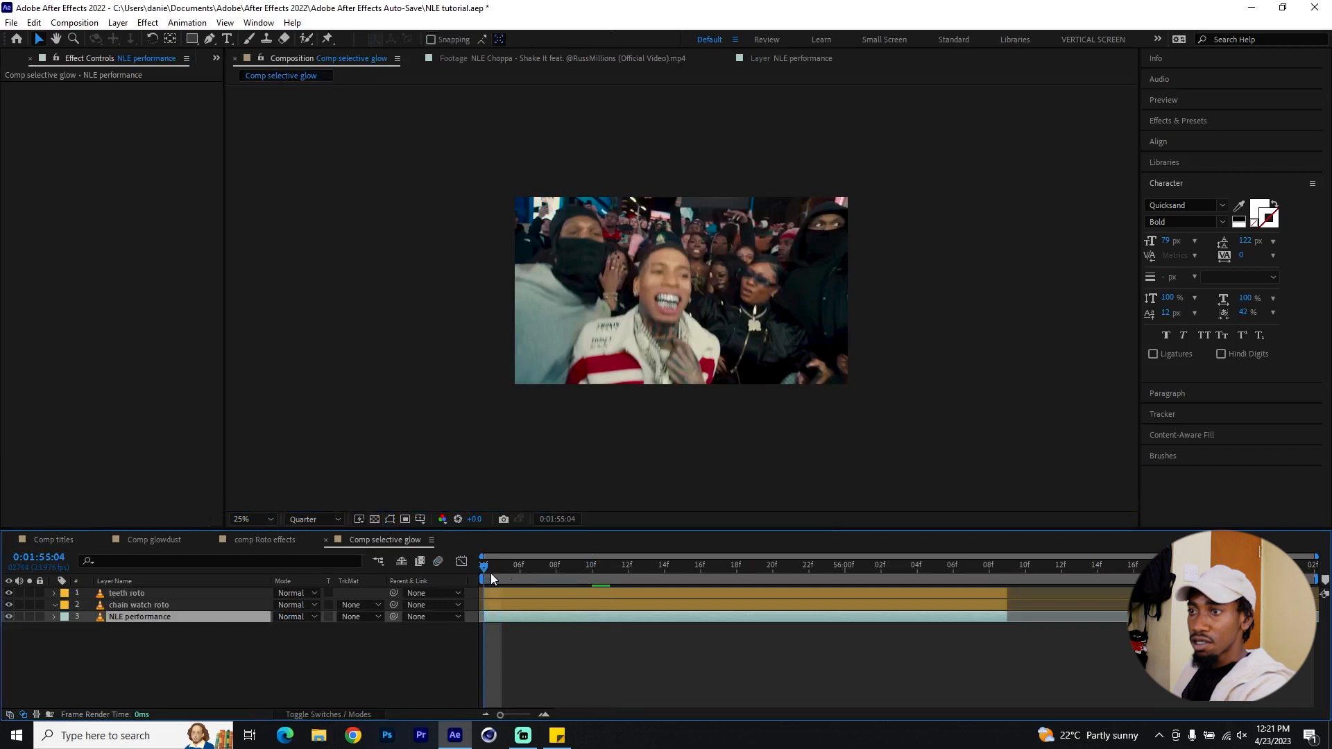
pyautogui.press('space')
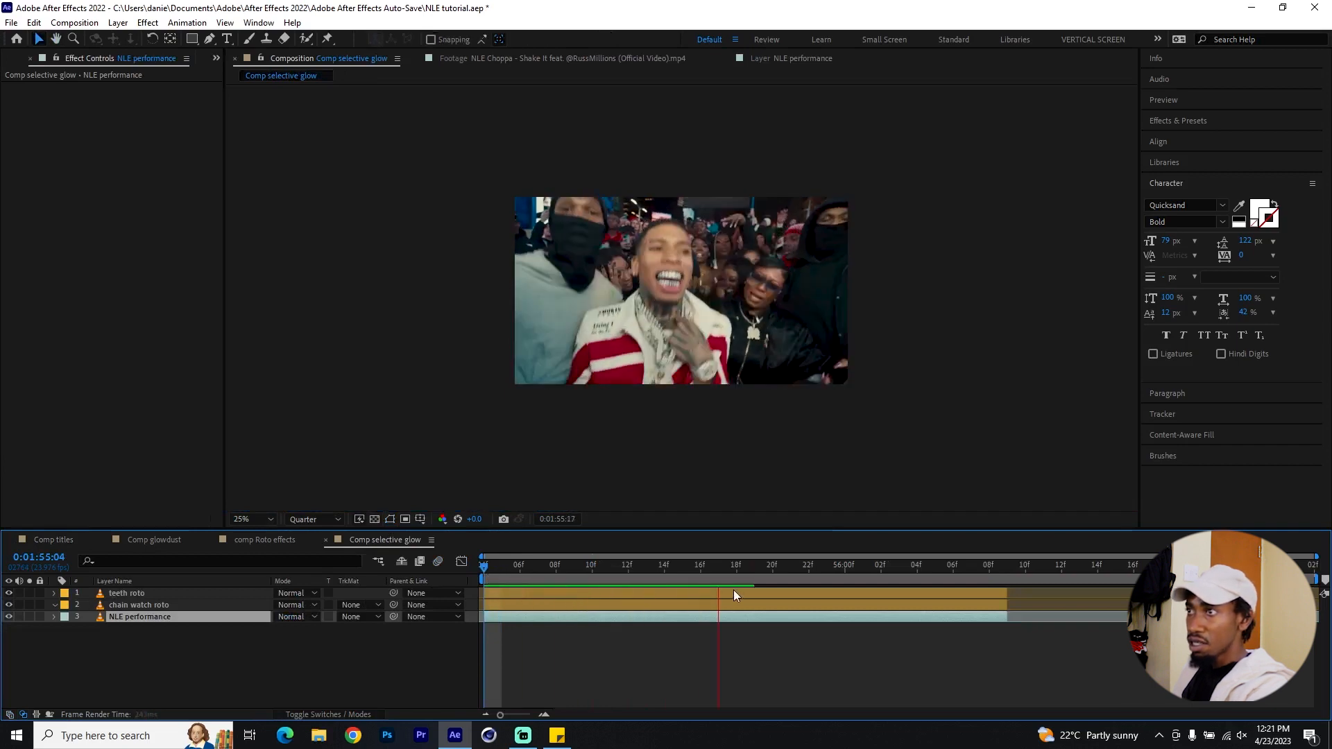
pyautogui.click(494, 571)
pyautogui.click(619, 572)
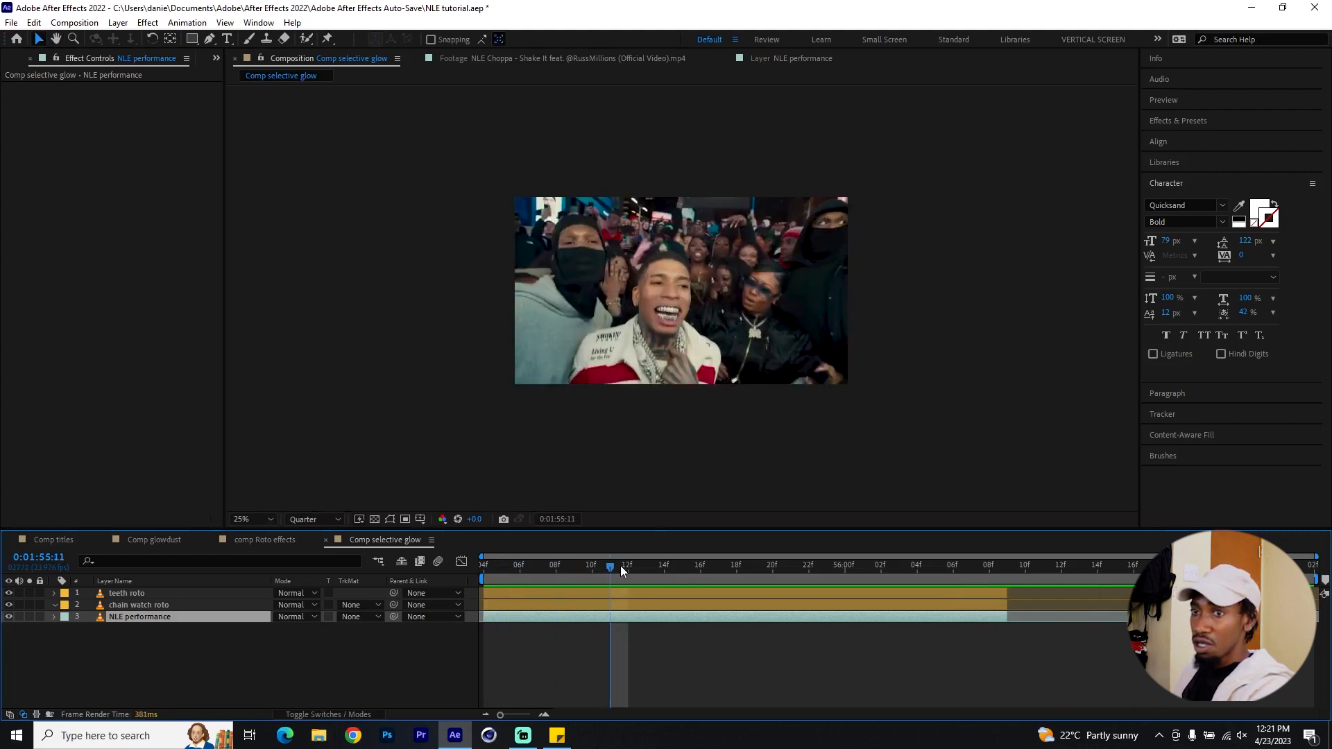
pyautogui.click(501, 574)
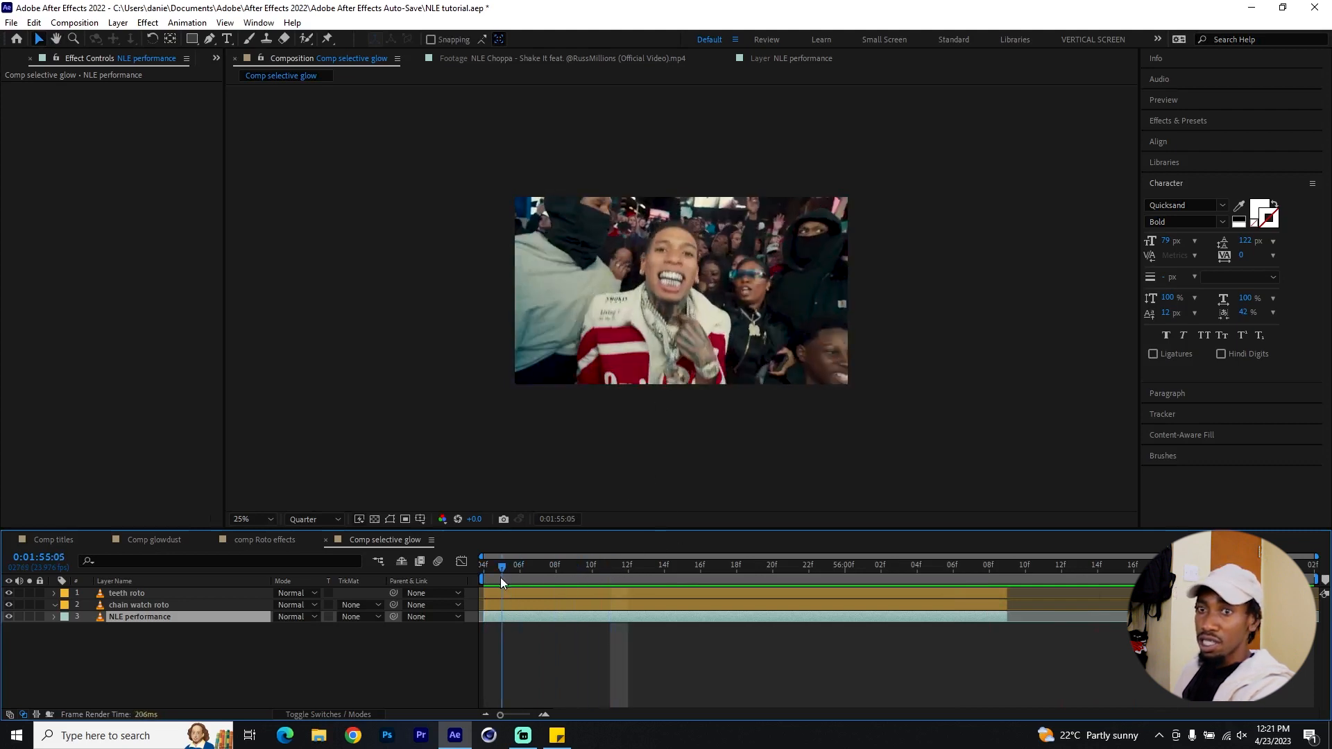
# Step: Solo the teeth roto layer and scrub through its frames to examine the cutout
pyautogui.click(28, 593)
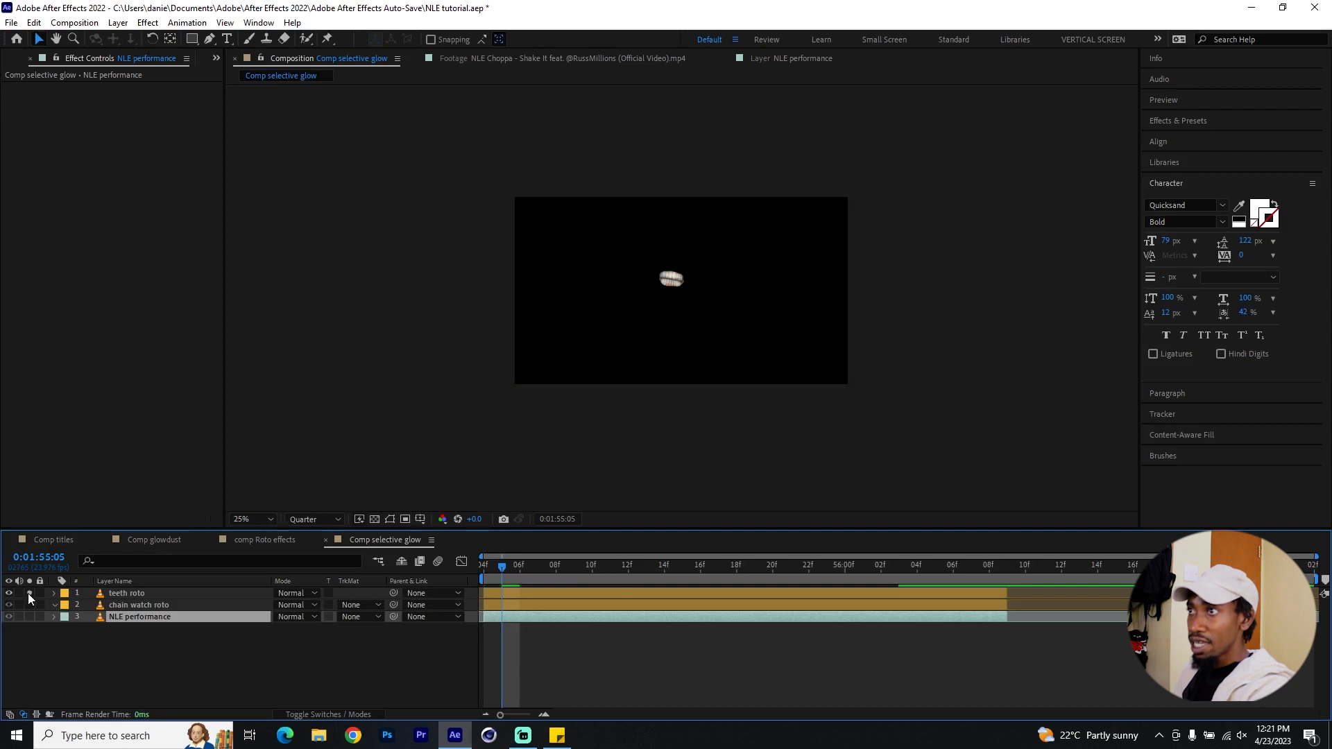
pyautogui.click(145, 593)
pyautogui.moveTo(521, 570); pyautogui.dragTo(746, 574)
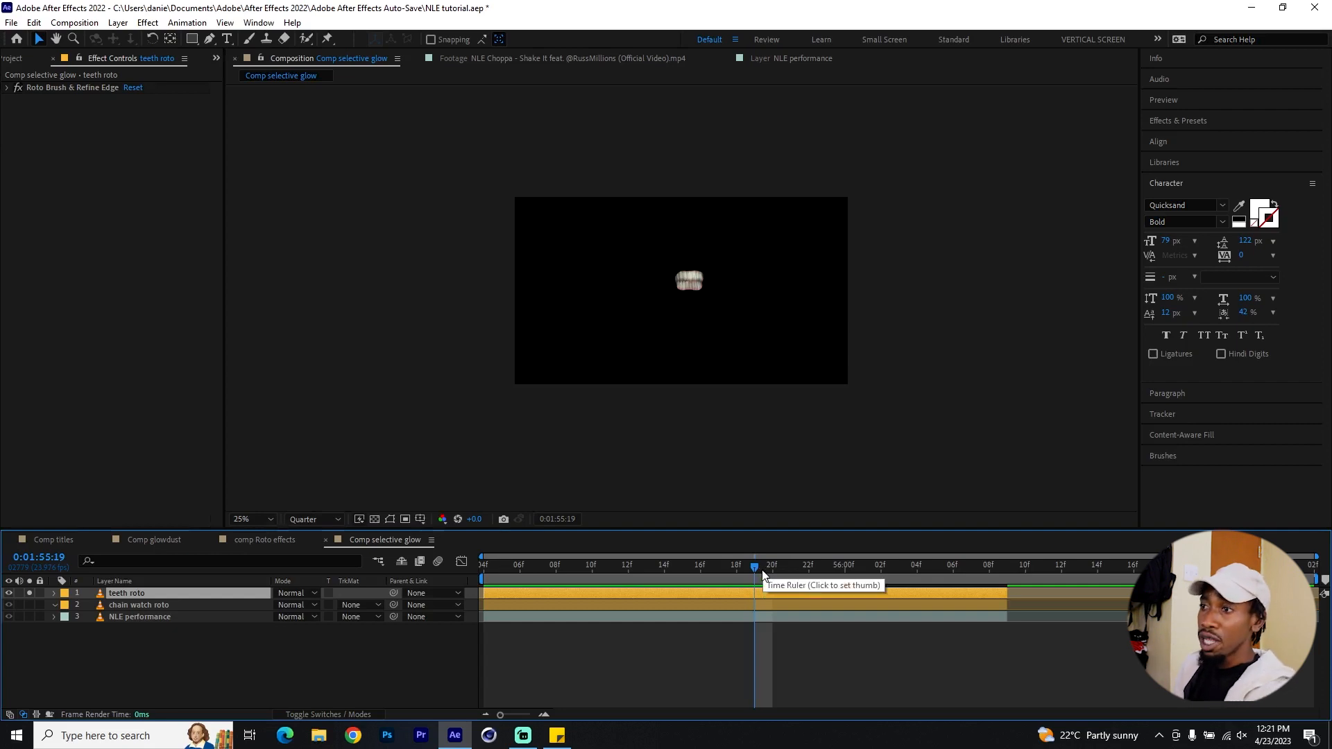
pyautogui.moveTo(756, 570); pyautogui.dragTo(858, 581)
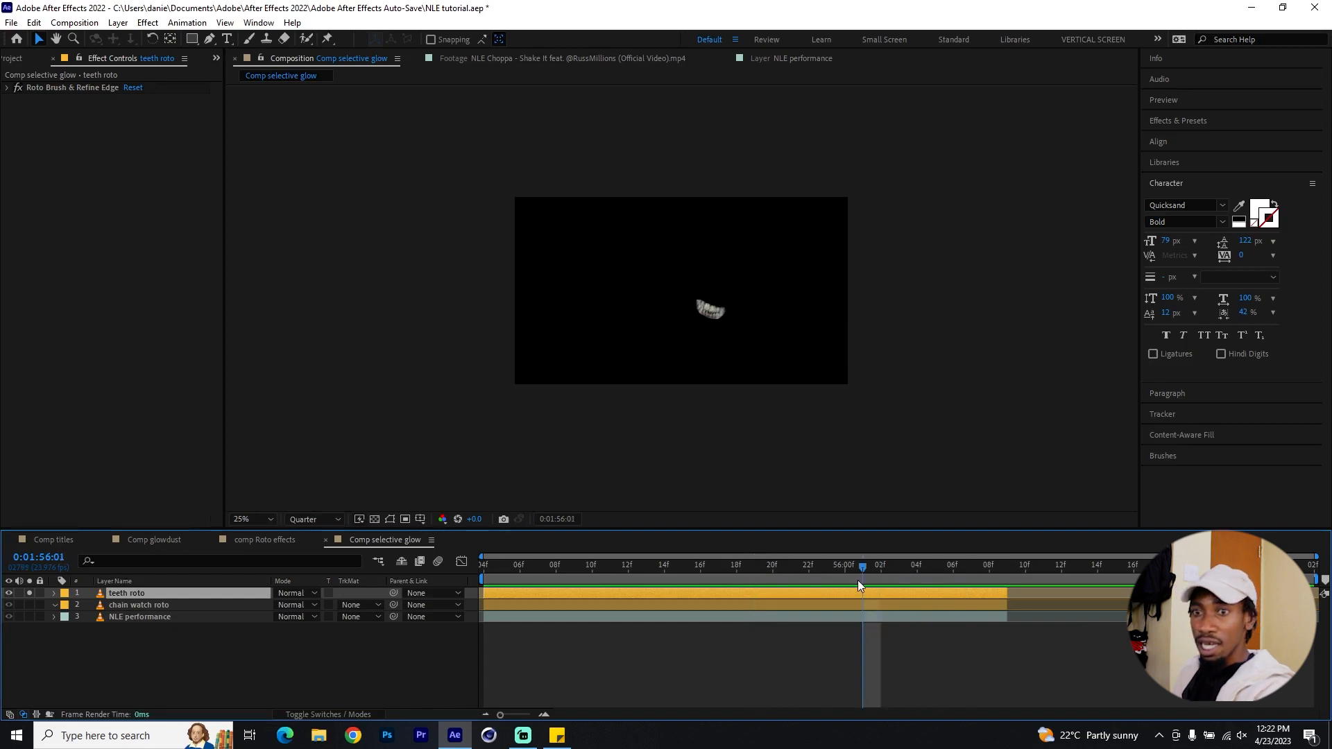
# Step: Solo the chain watch roto layer instead, scrub through its cutout, and inspect its Roto Brush & Refine Edge settings
pyautogui.click(29, 594)
pyautogui.click(29, 605)
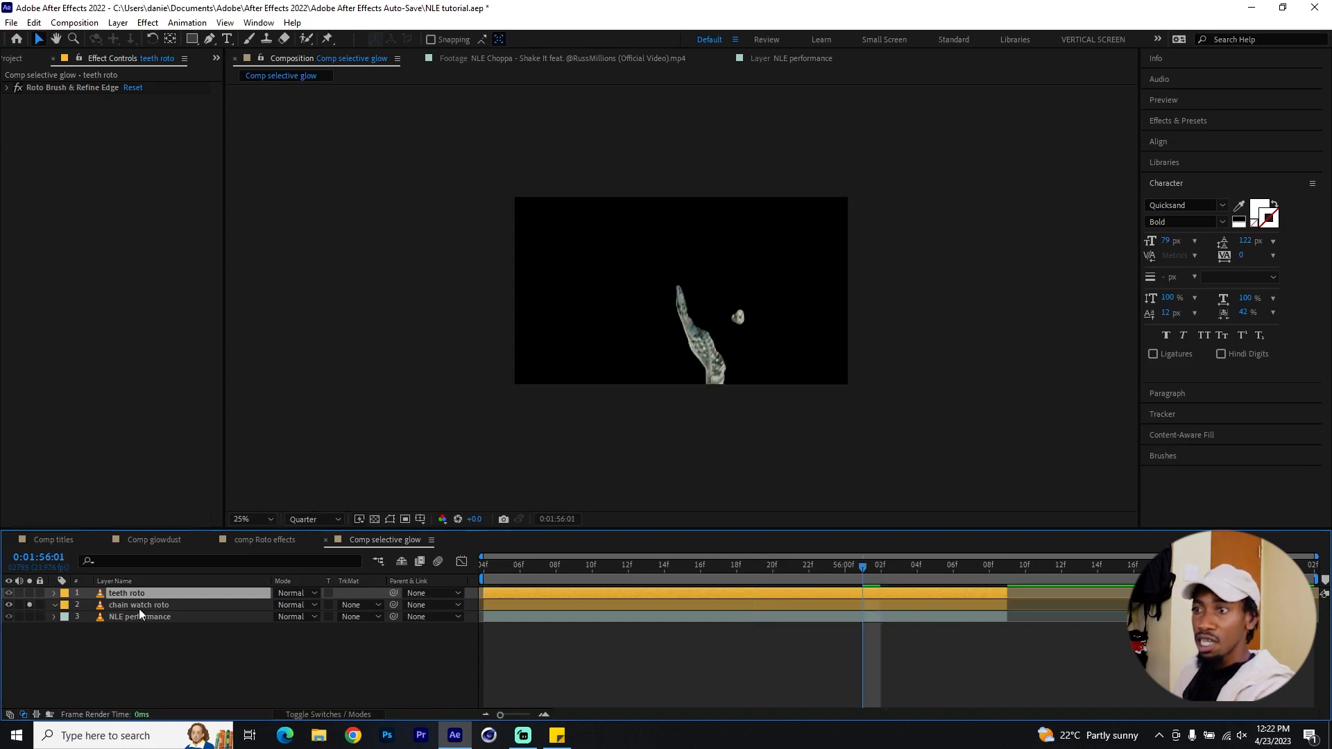
pyautogui.click(142, 605)
pyautogui.press('Home')
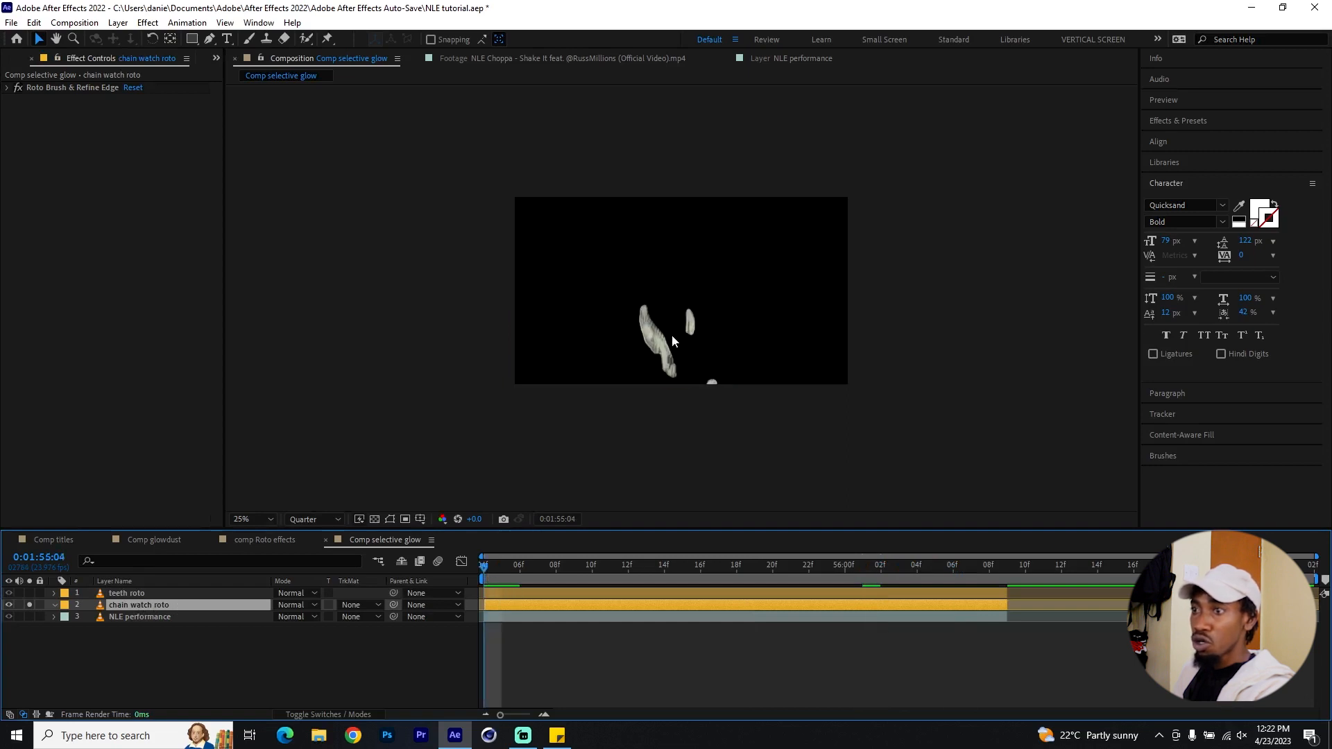
pyautogui.moveTo(489, 568); pyautogui.dragTo(809, 584)
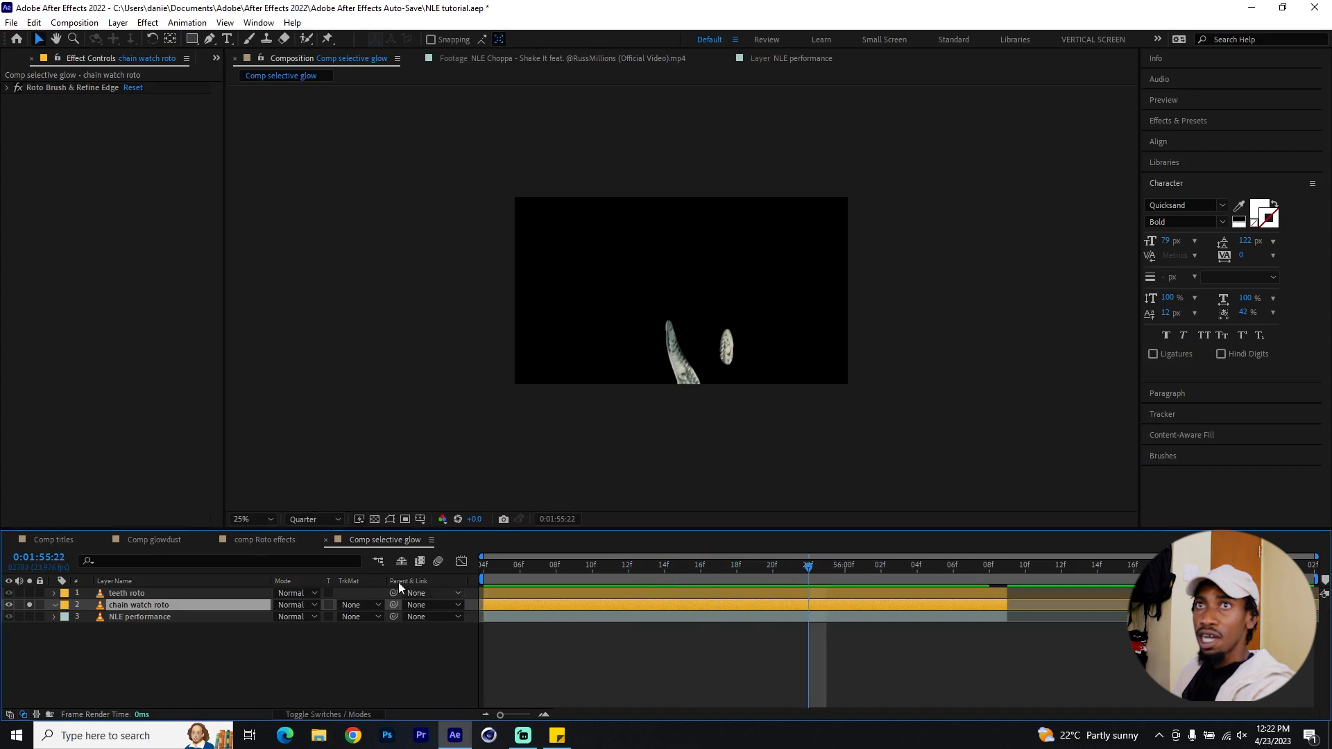
pyautogui.click(8, 88)
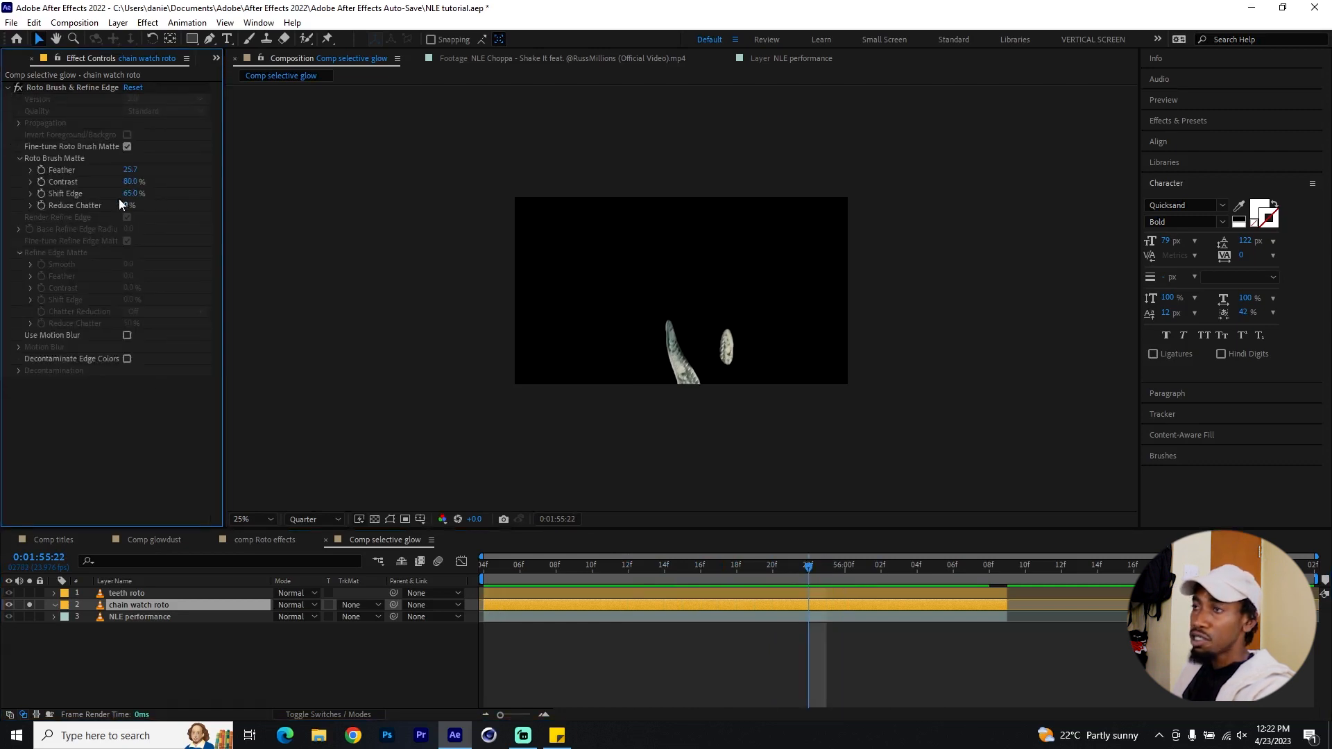
pyautogui.click(485, 571)
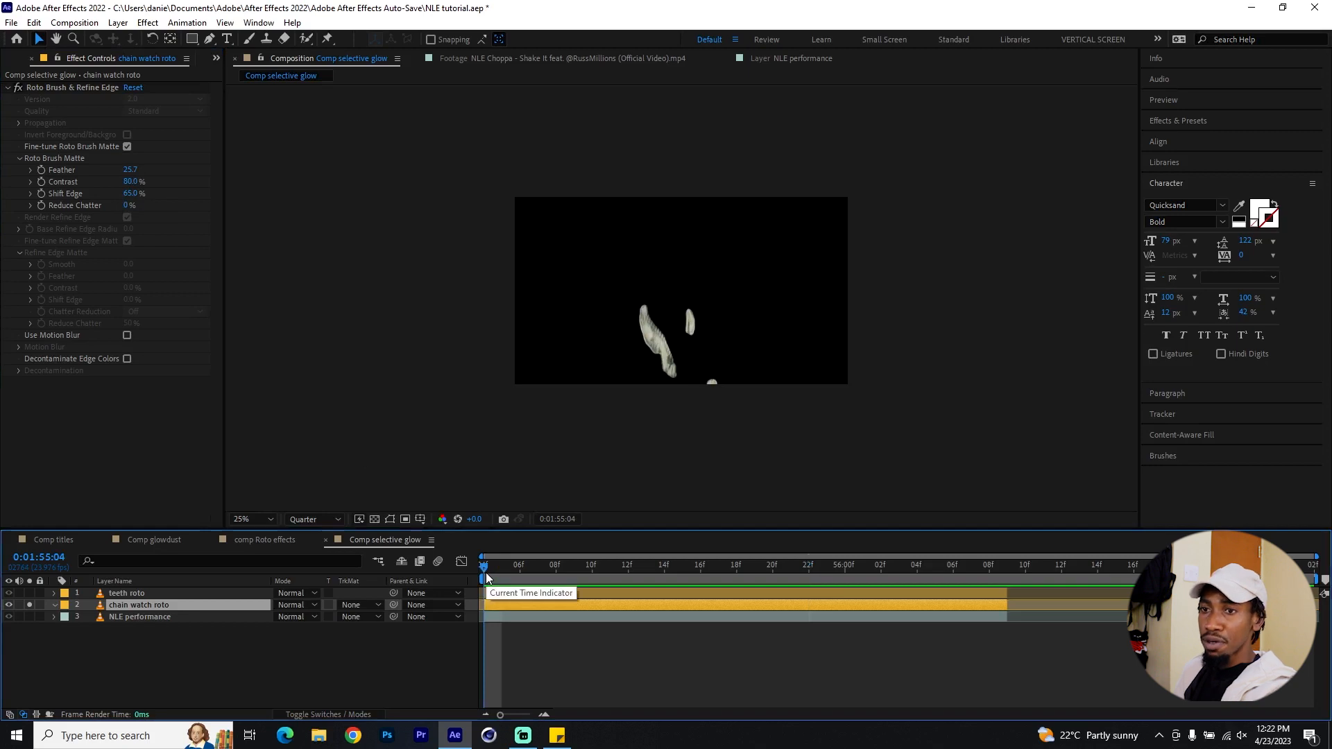
# Step: Solo only the NLE performance layer and scrub through the base footage
pyautogui.click(28, 605)
pyautogui.click(127, 617)
pyautogui.moveTo(486, 563); pyautogui.dragTo(899, 564)
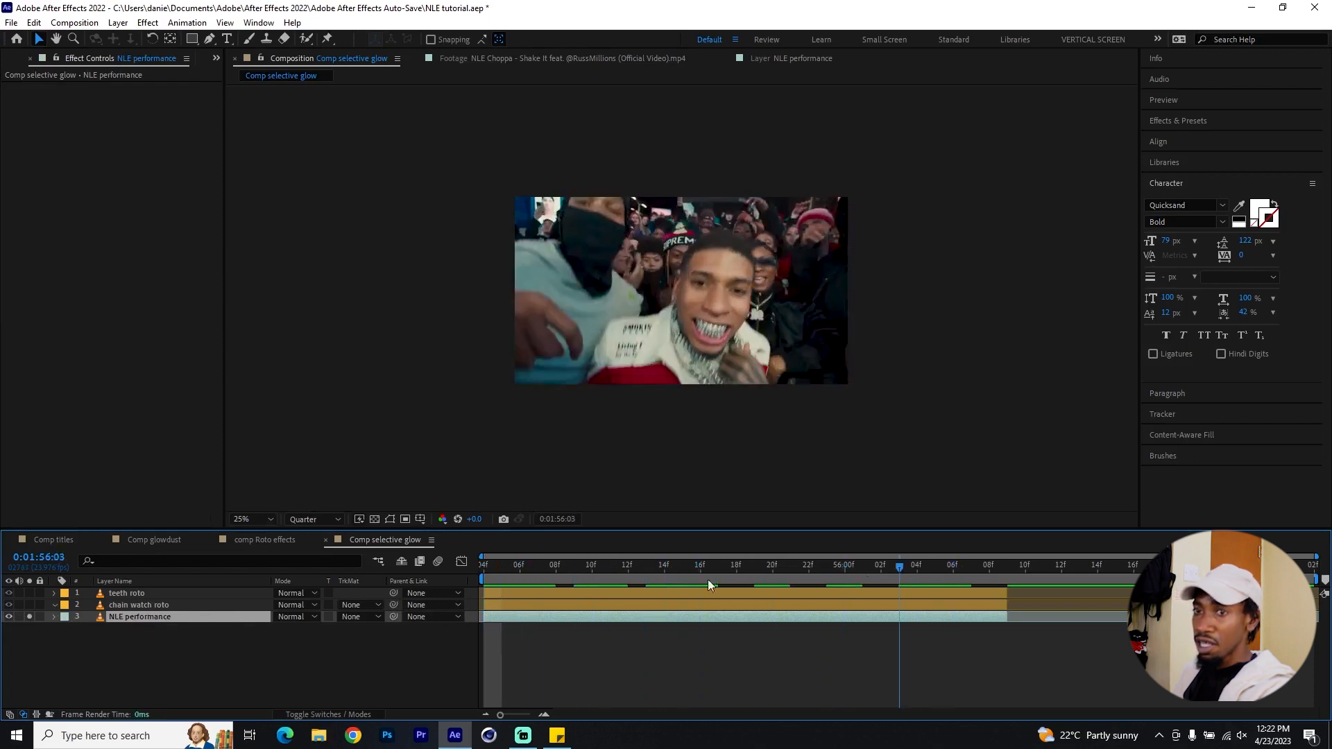
# Step: Solo the teeth roto layer, search the effects for "glow" and apply uni.Glow to it
pyautogui.click(181, 592)
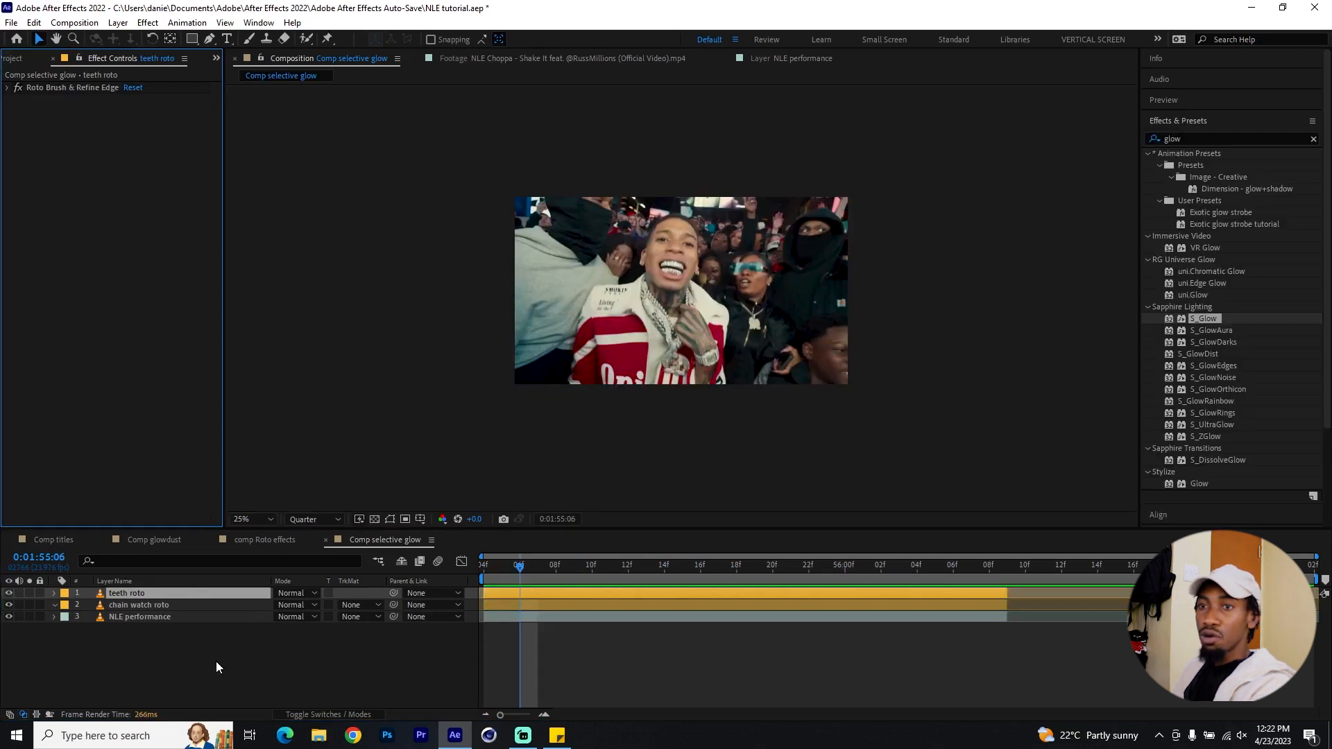
pyautogui.click(164, 593)
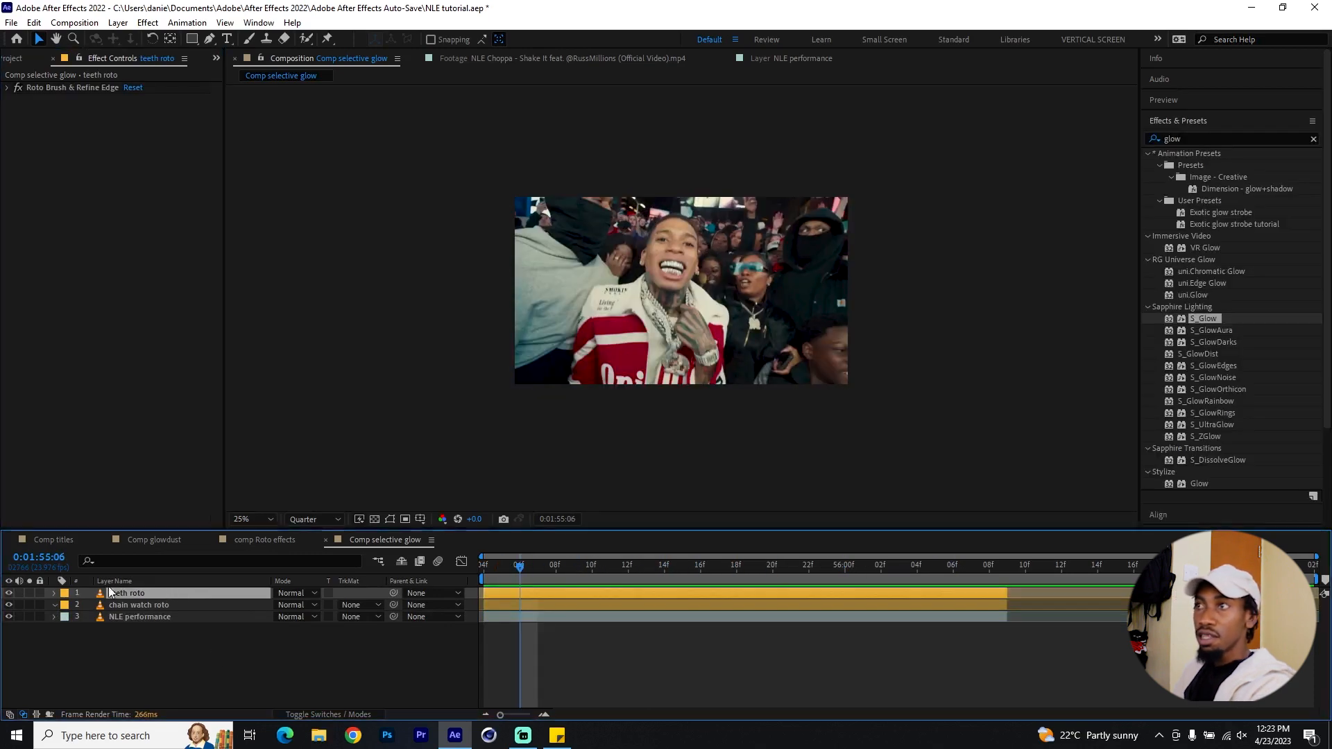
pyautogui.click(32, 593)
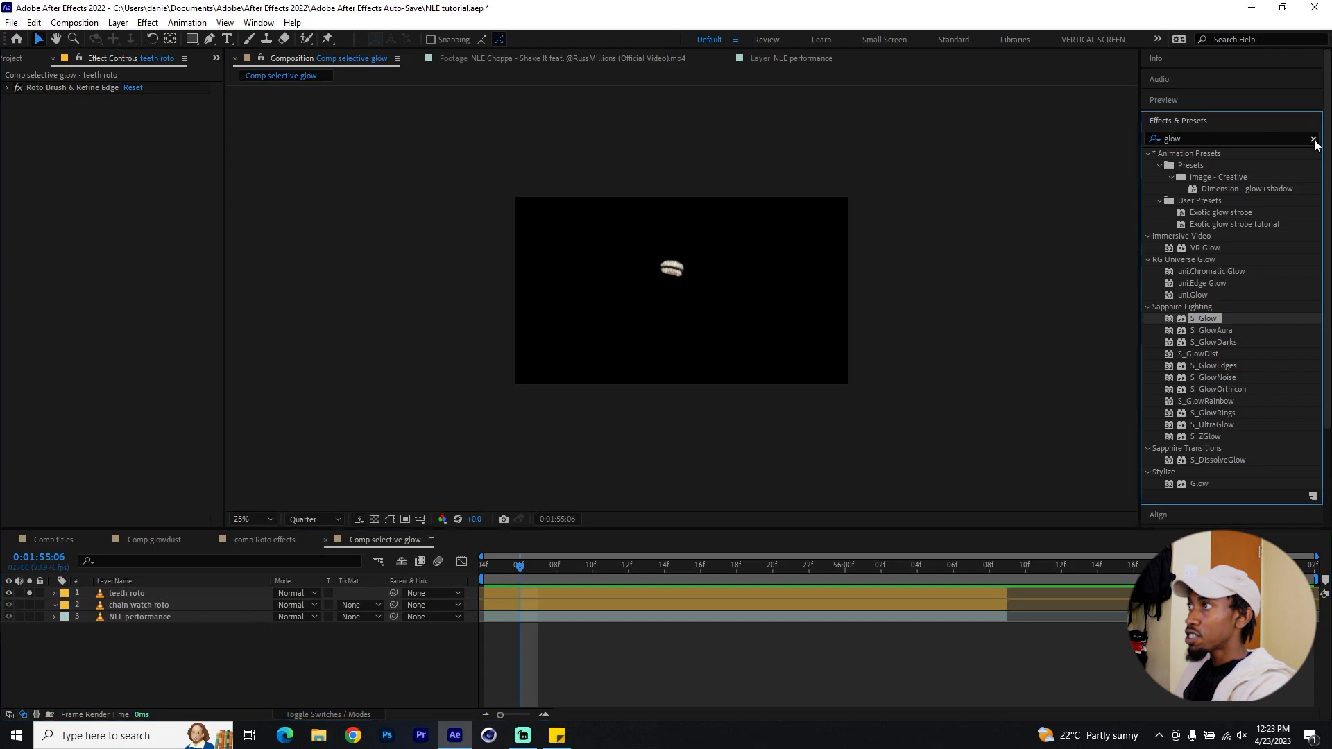
pyautogui.click(1314, 140)
pyautogui.write('glow')
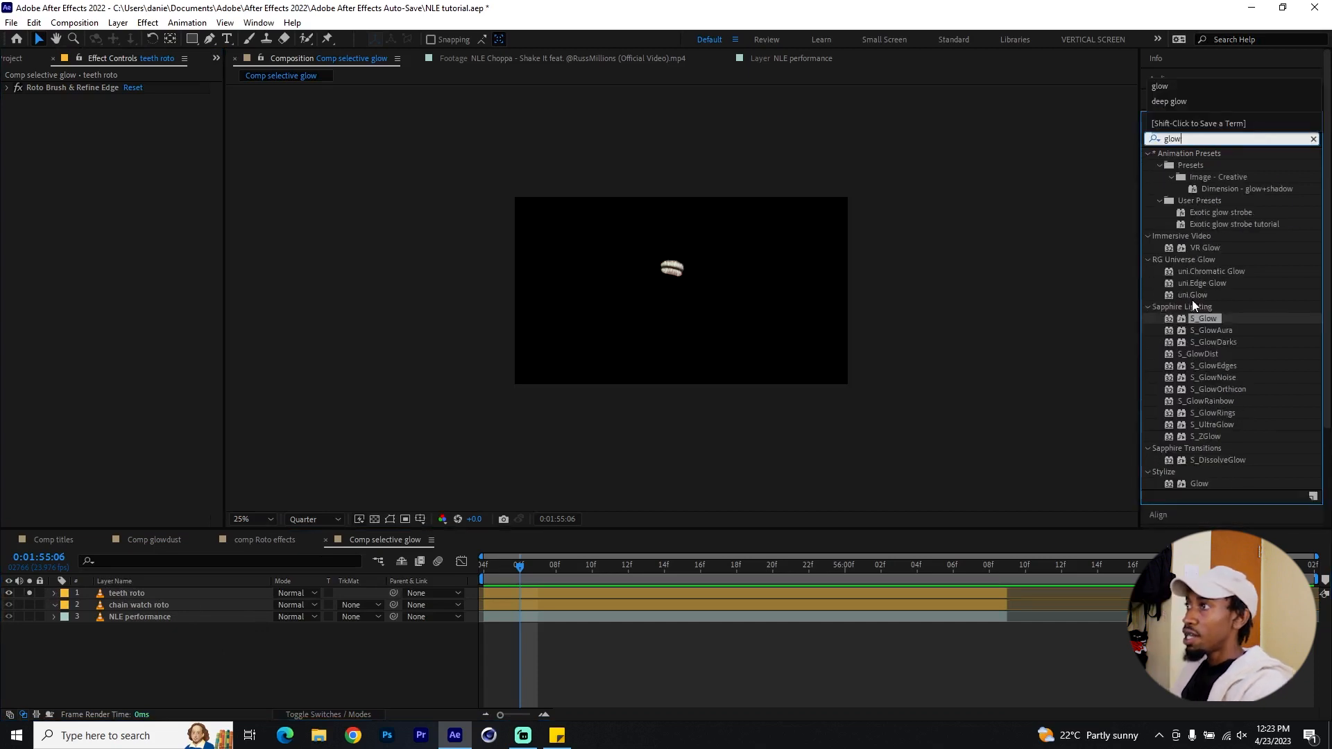
pyautogui.moveTo(1192, 293); pyautogui.dragTo(202, 595)
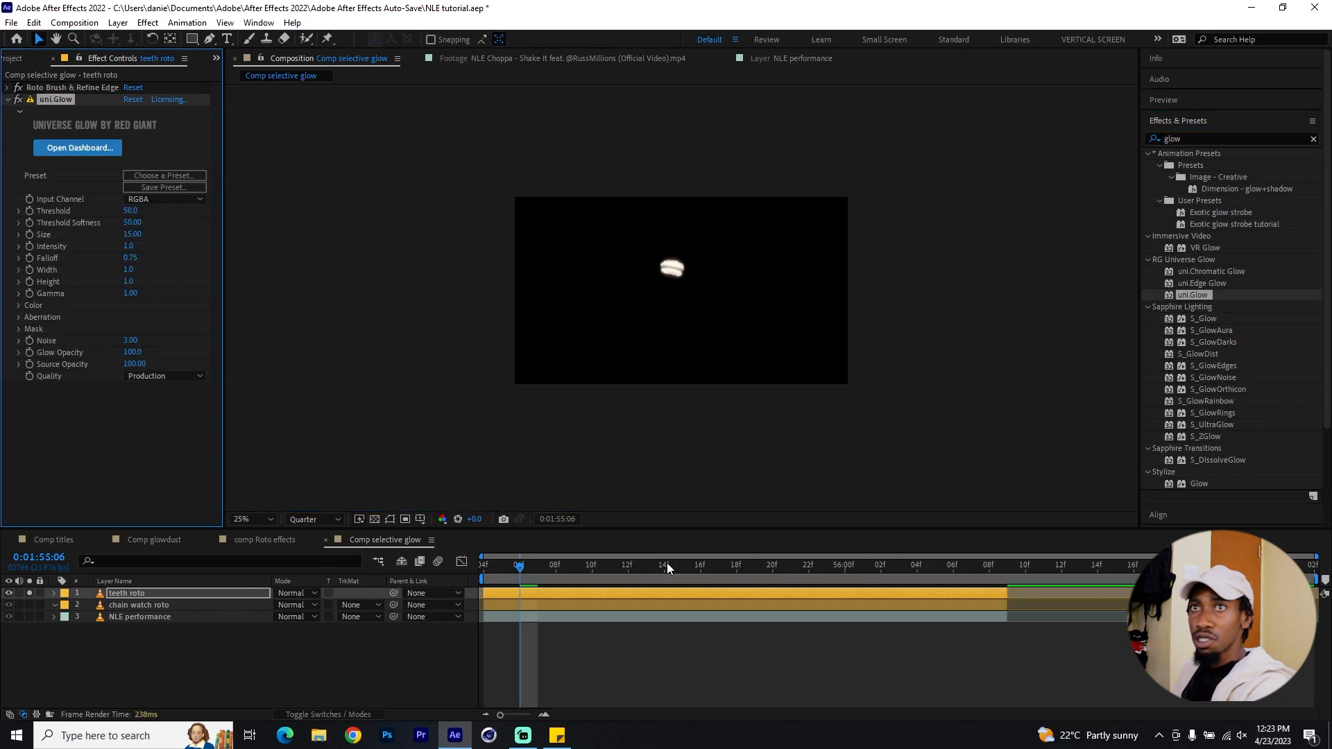
# Step: Set the teeth glow's Size to 17.18 and Intensity to 1.2, and play the result with all layers shown
pyautogui.click(19, 234)
pyautogui.moveTo(61, 254); pyautogui.dragTo(66, 254)
pyautogui.click(19, 265)
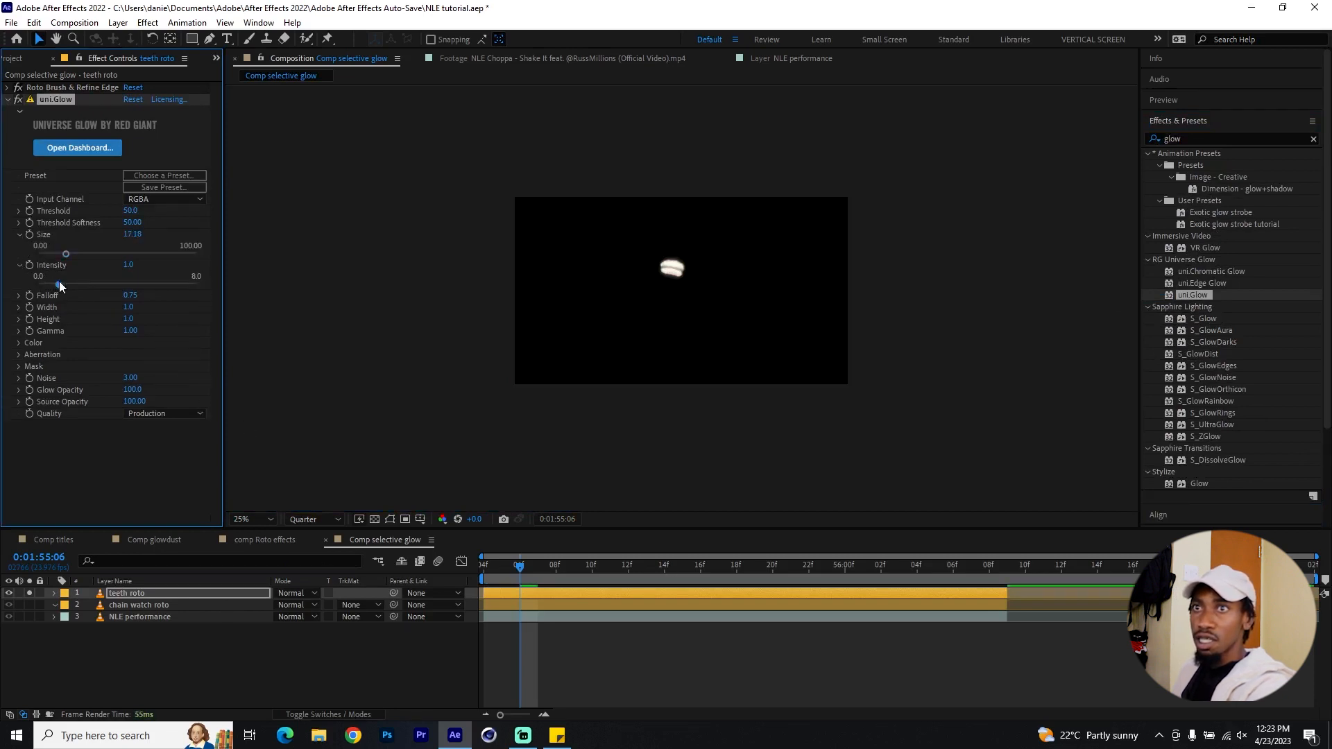
pyautogui.moveTo(61, 280); pyautogui.dragTo(63, 281)
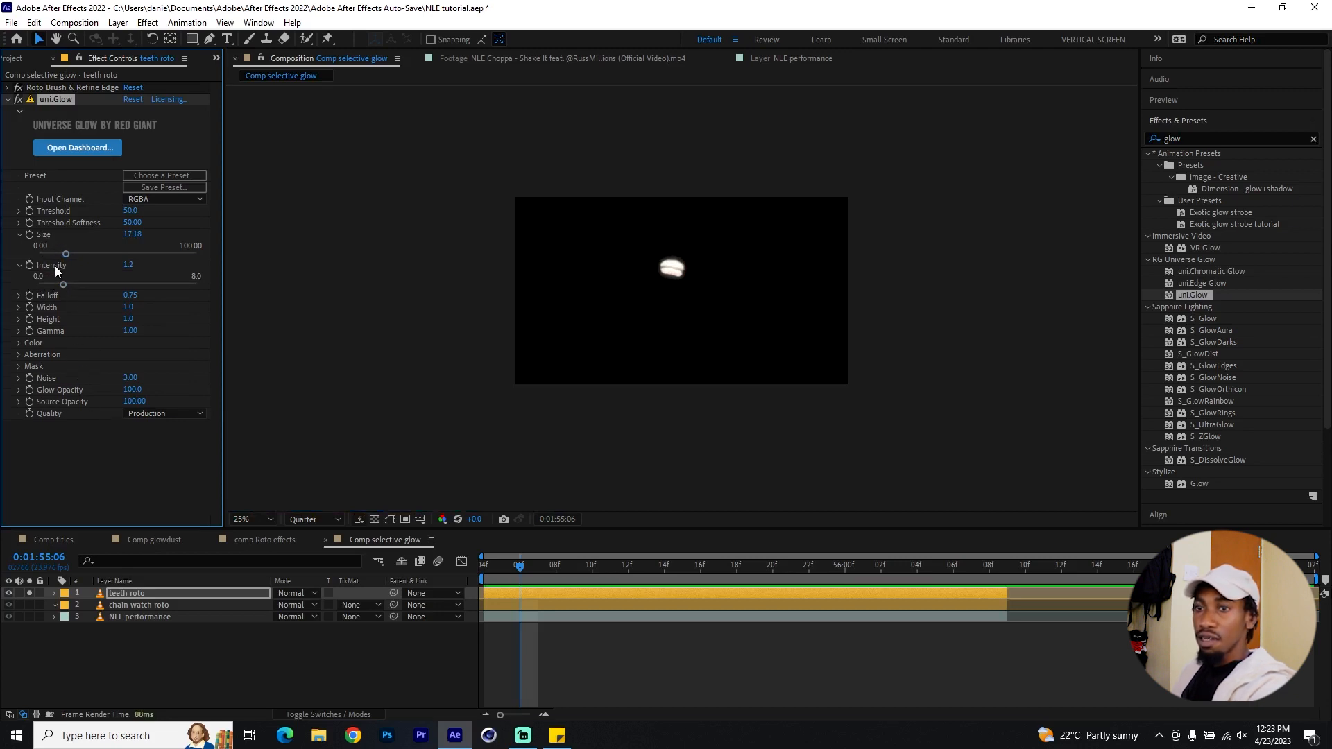
pyautogui.click(28, 593)
pyautogui.press('space')
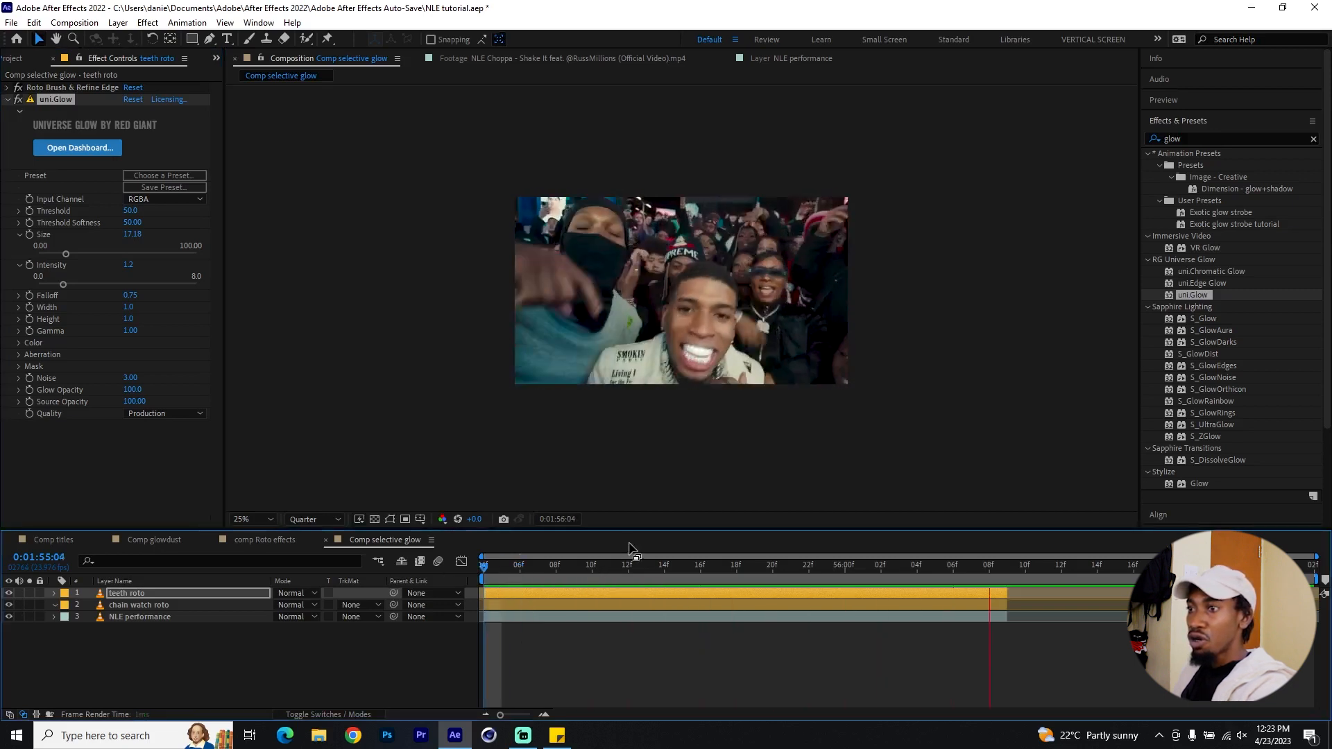
# Step: Scrub through the glowing teeth, search the effects for "strobe" and apply Strobe Light to the teeth roto layer
pyautogui.moveTo(493, 567); pyautogui.dragTo(626, 580)
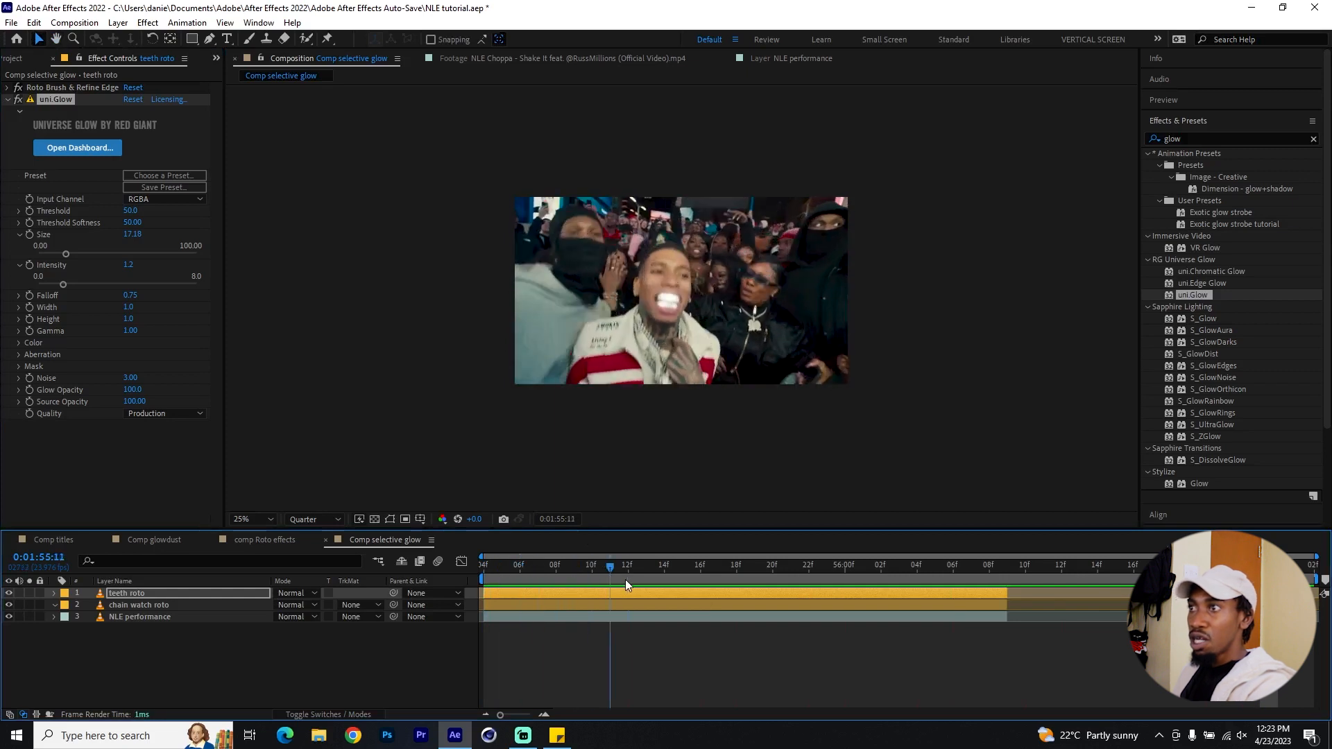
pyautogui.moveTo(602, 569); pyautogui.dragTo(672, 567)
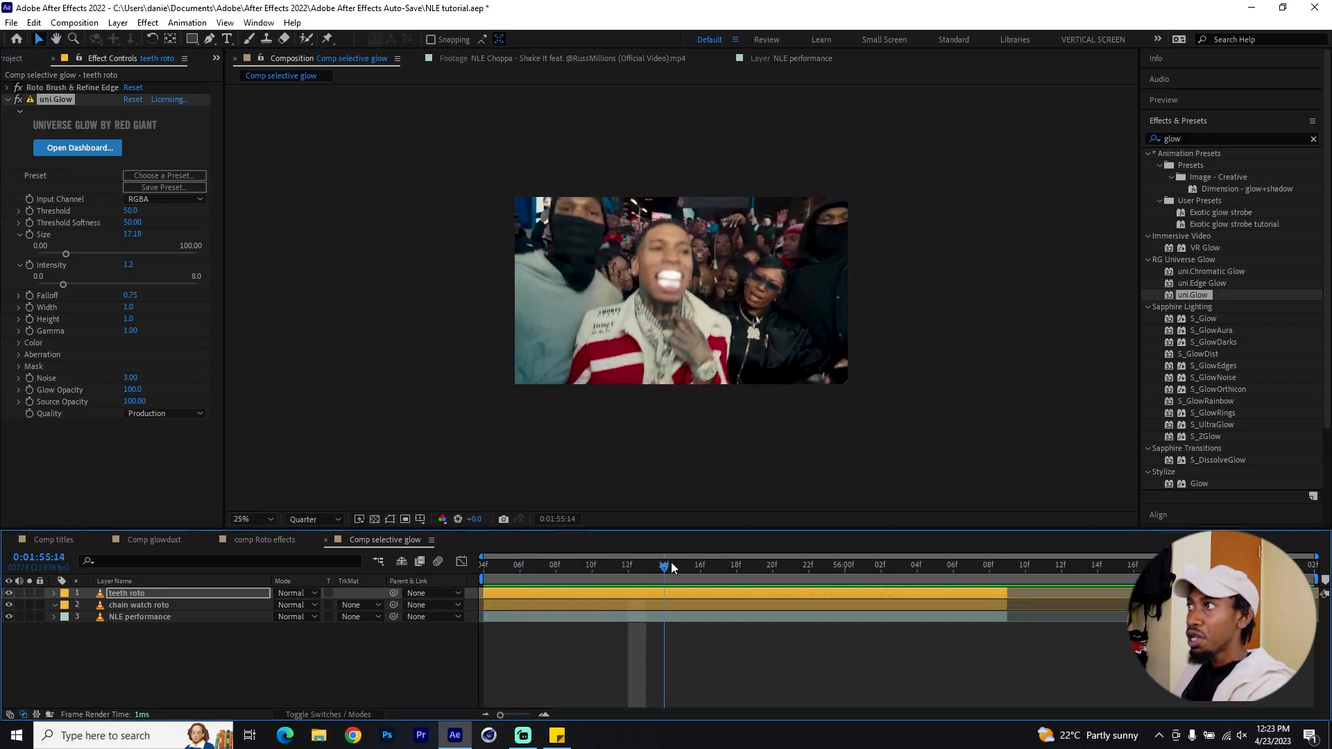
pyautogui.click(1207, 137)
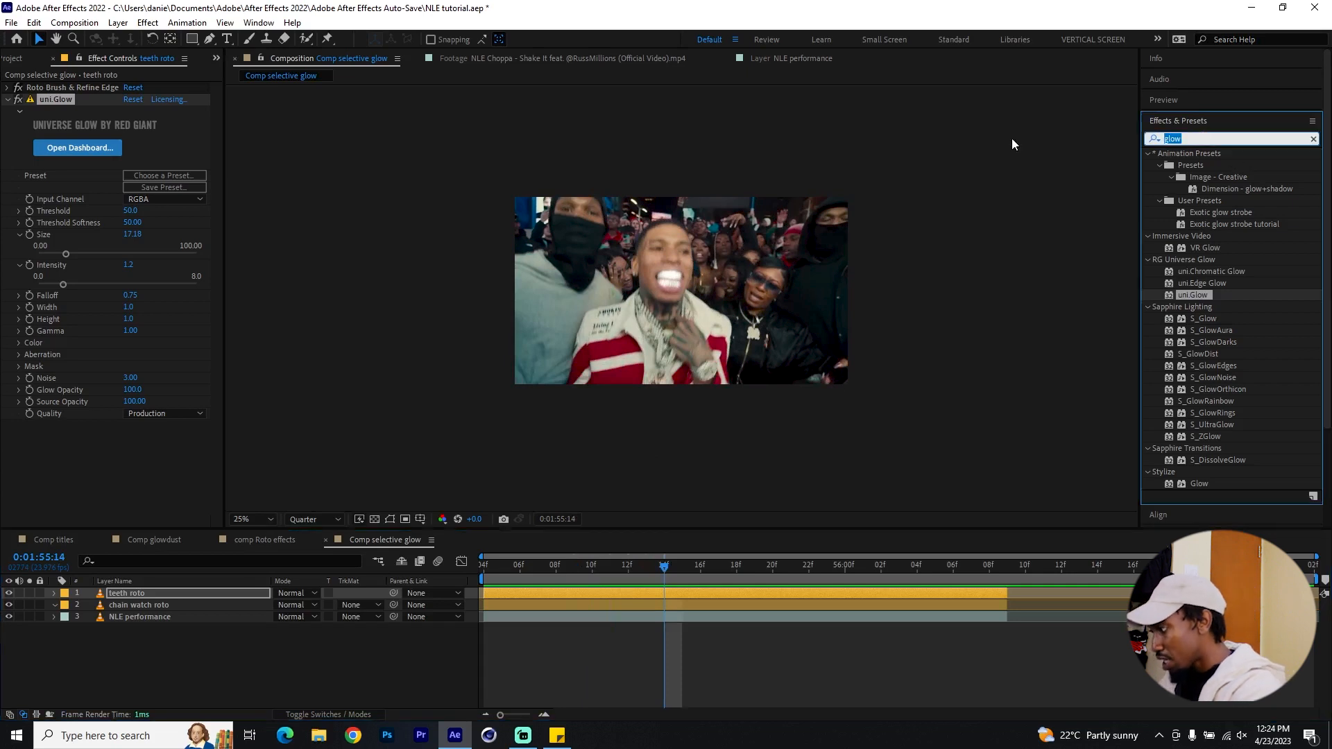
pyautogui.write('strobe')
pyautogui.moveTo(1239, 215); pyautogui.dragTo(117, 586)
pyautogui.moveTo(131, 595); pyautogui.dragTo(131, 594)
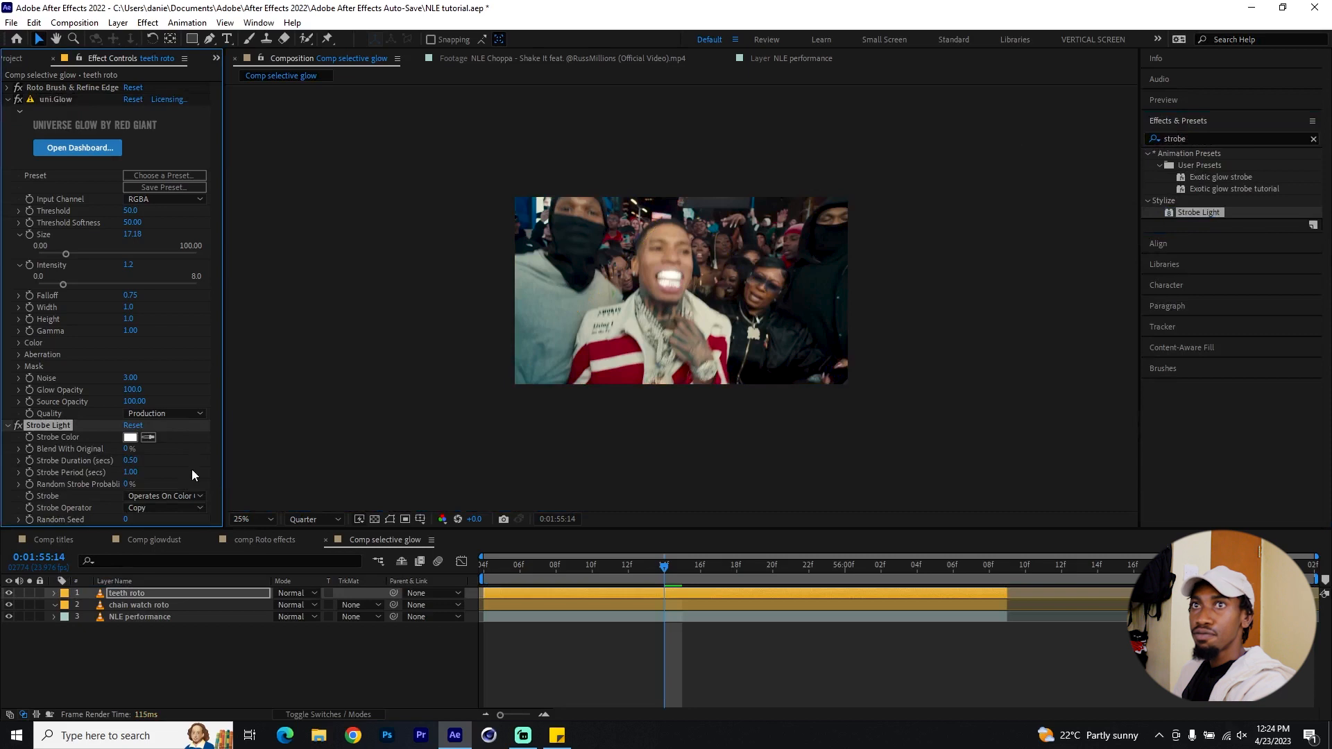
# Step: Reorder Strobe Light above uni.Glow on the teeth roto layer and set its Strobe option to Makes Layer Transparent
pyautogui.click(7, 99)
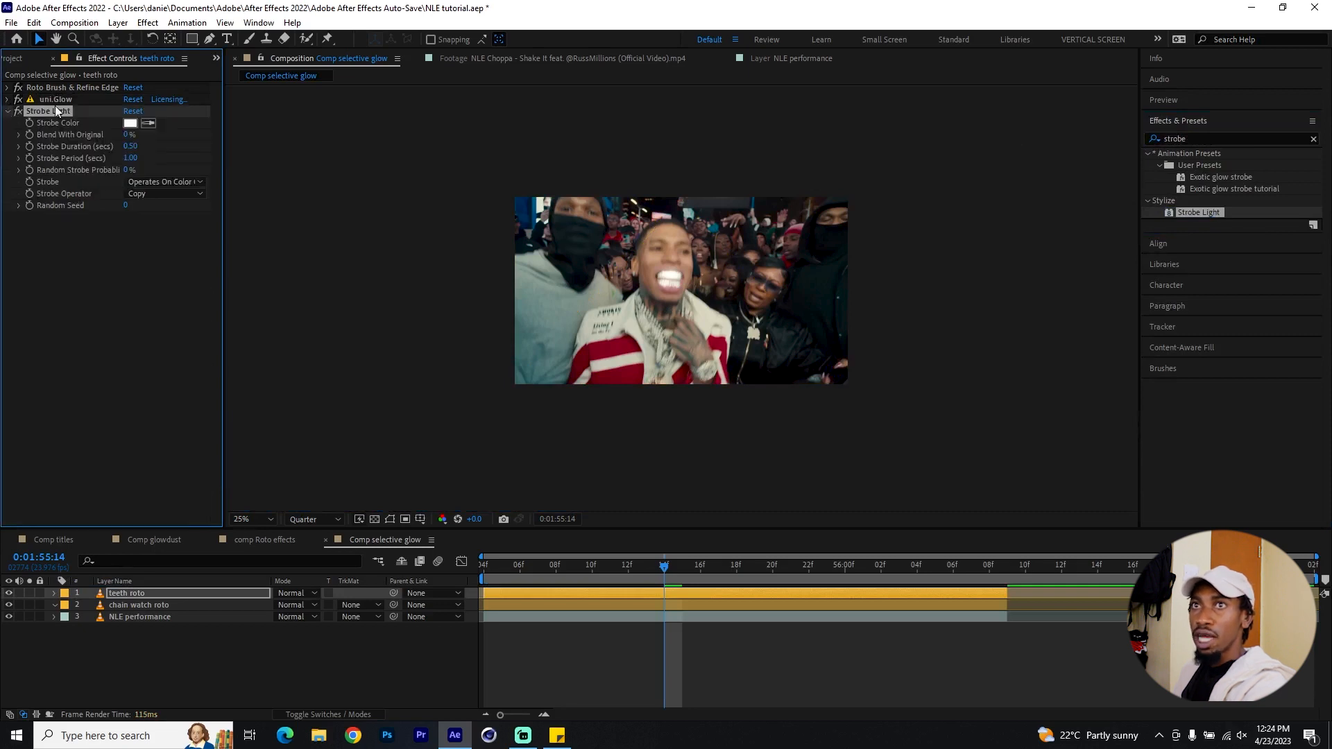
pyautogui.moveTo(57, 111); pyautogui.dragTo(55, 93)
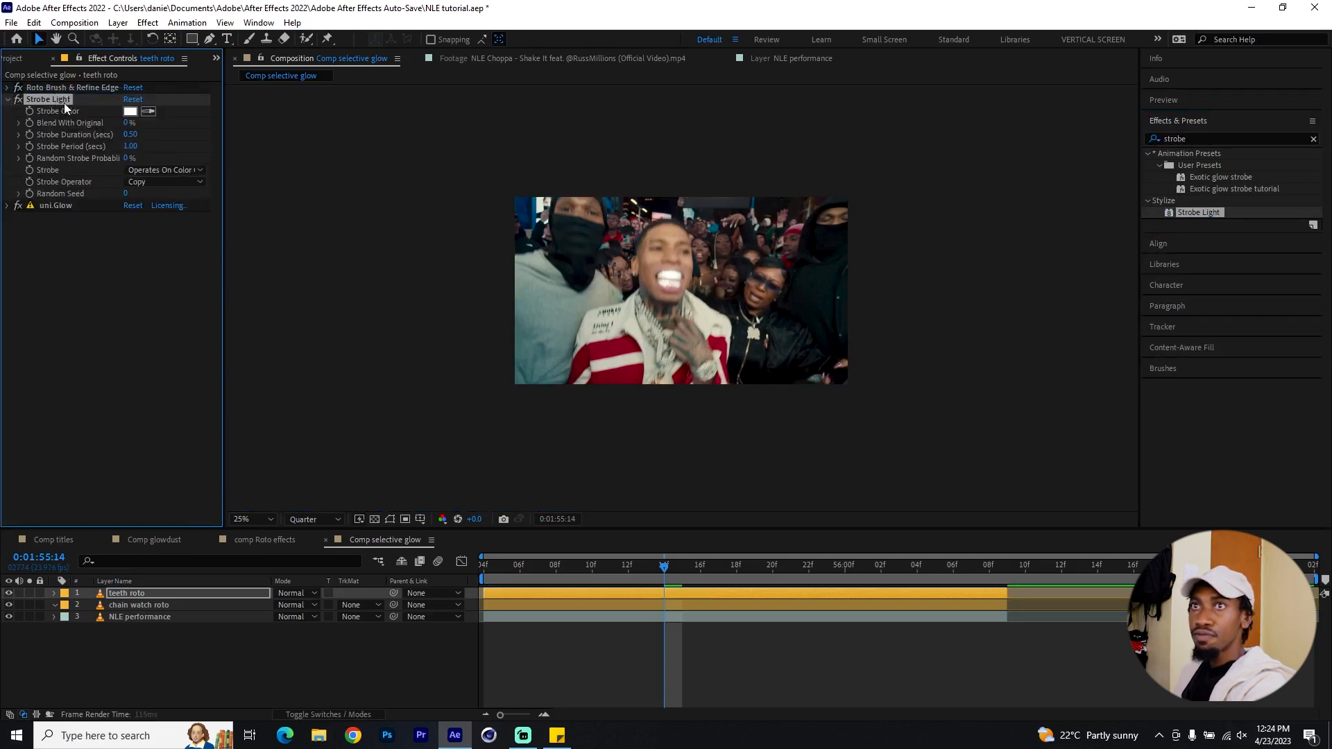
pyautogui.click(160, 172)
pyautogui.click(210, 198)
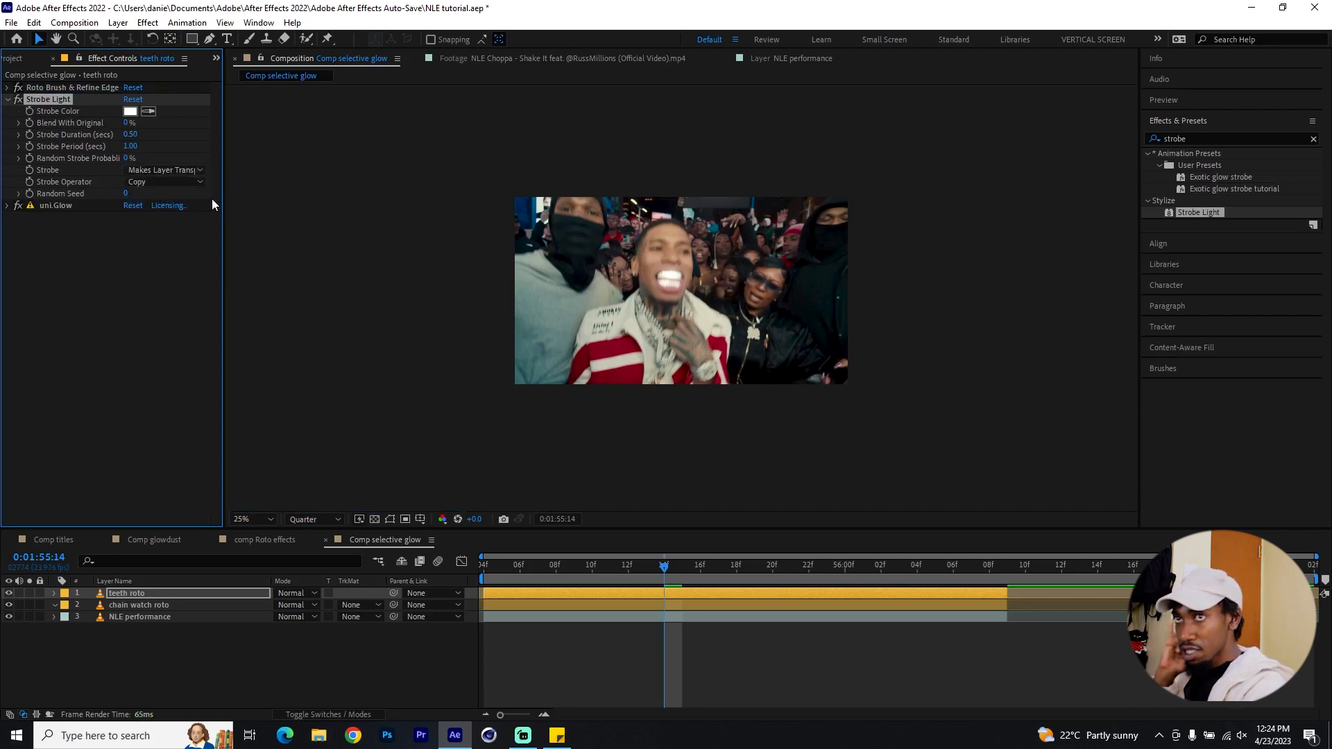
# Step: Set the teeth layer's Strobe Duration to 0.10 and Strobe Period to 0.20 seconds
pyautogui.click(134, 136)
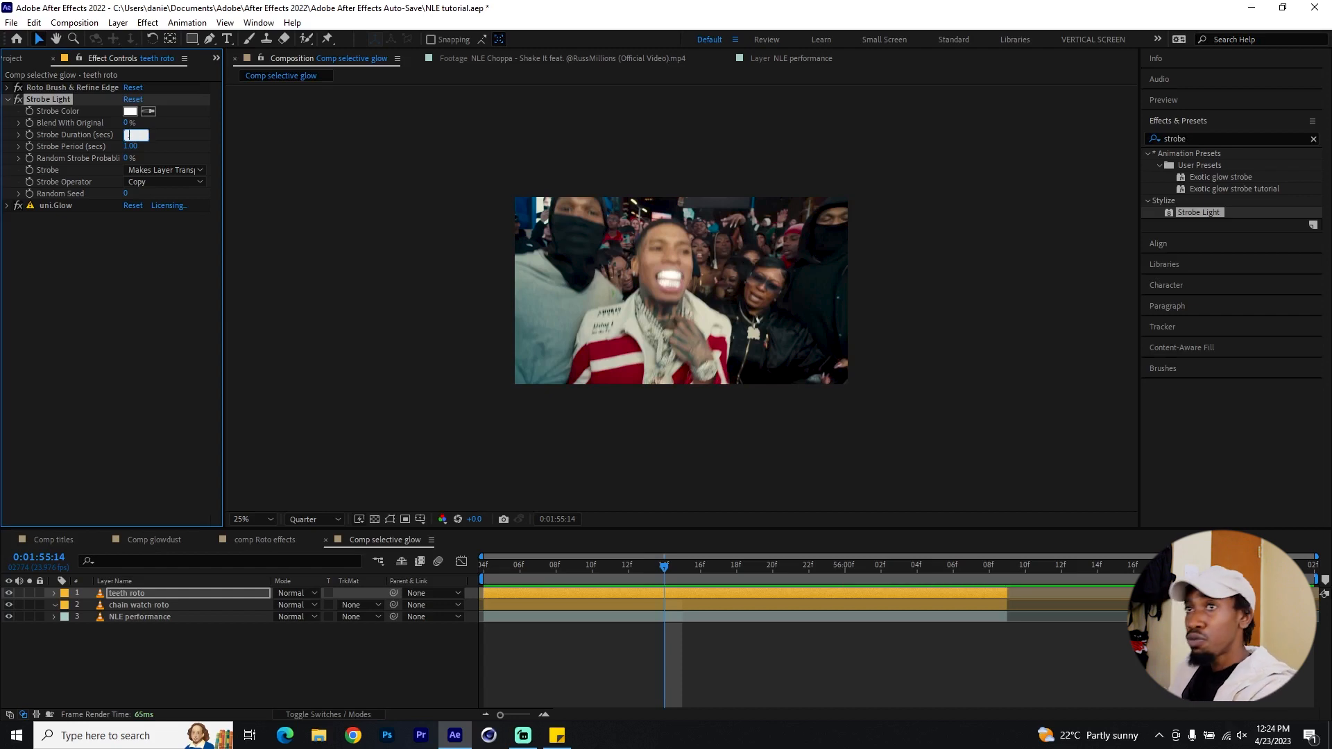
pyautogui.click(129, 146)
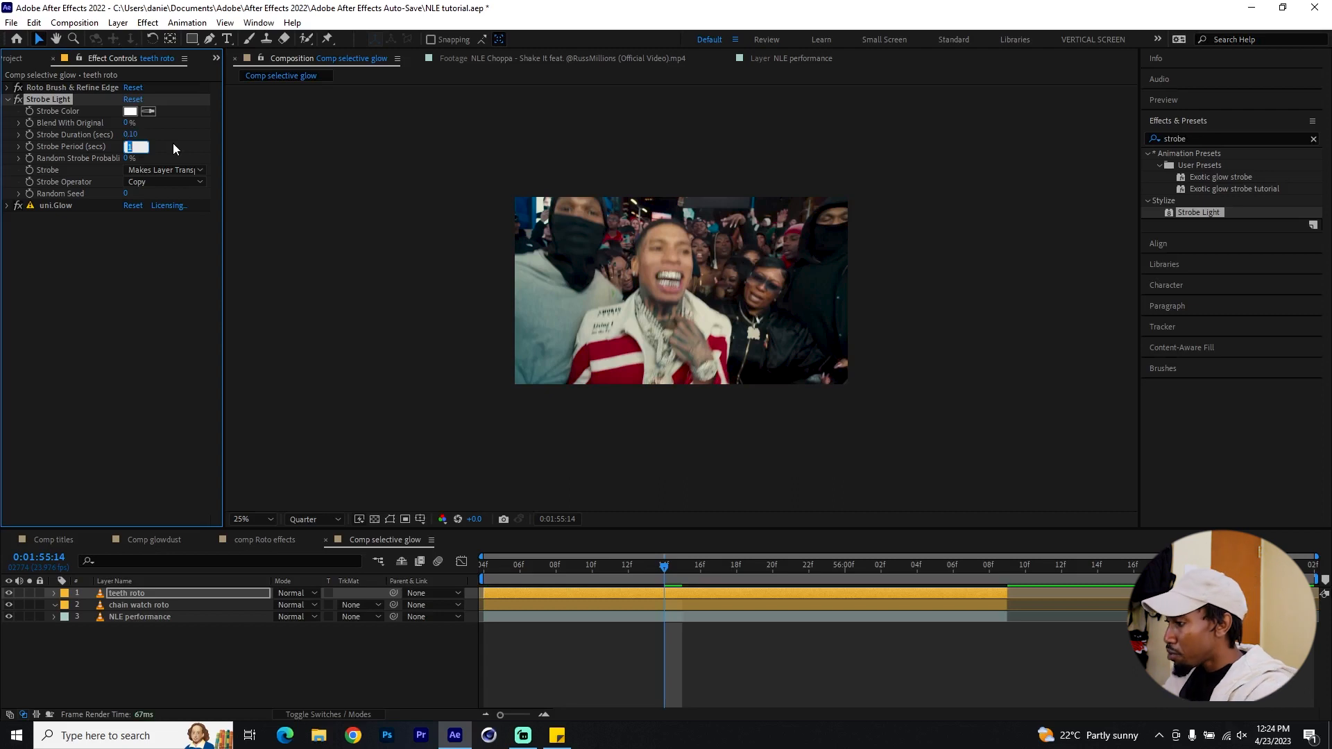
pyautogui.write('0.2')
pyautogui.press('Return')
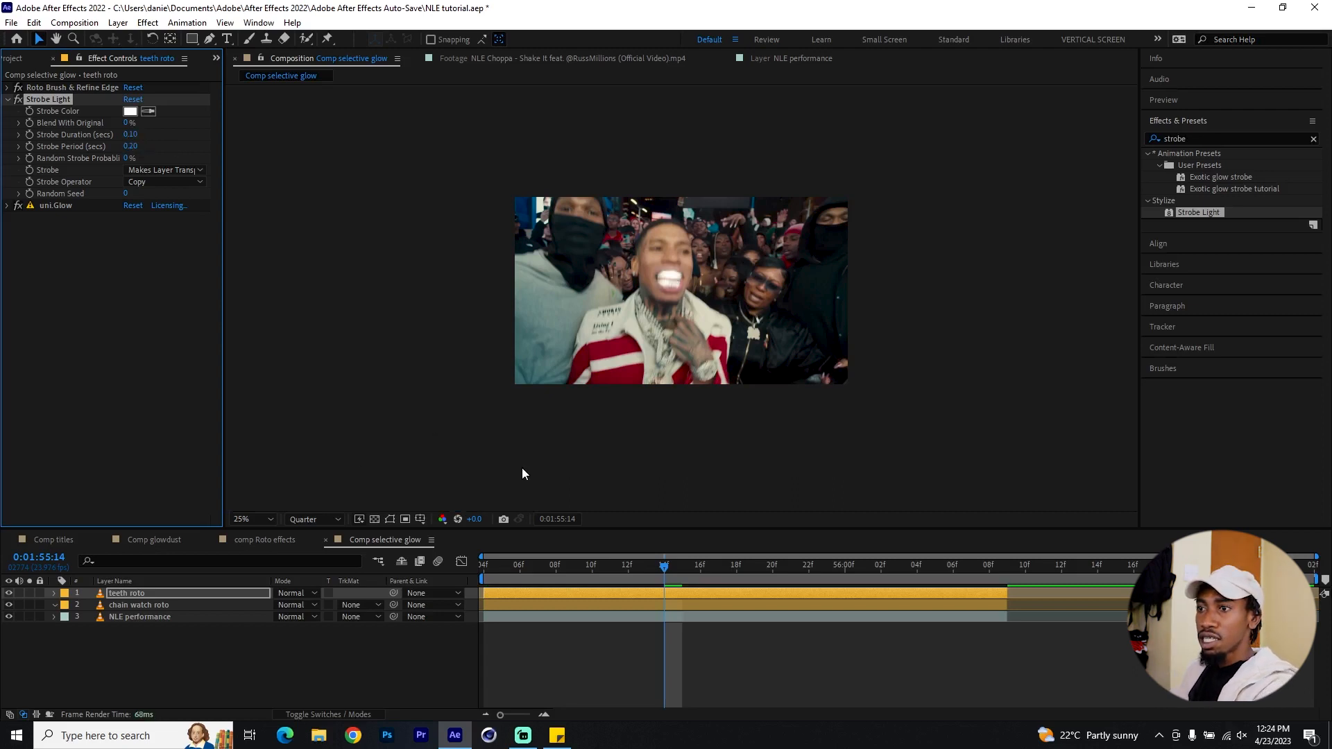
# Step: Fit the work area to the teeth roto layer's length and preview the strobing glow from the start
pyautogui.moveTo(511, 573); pyautogui.dragTo(444, 606)
pyautogui.hotkey('ctrl', 'alt', 'b')
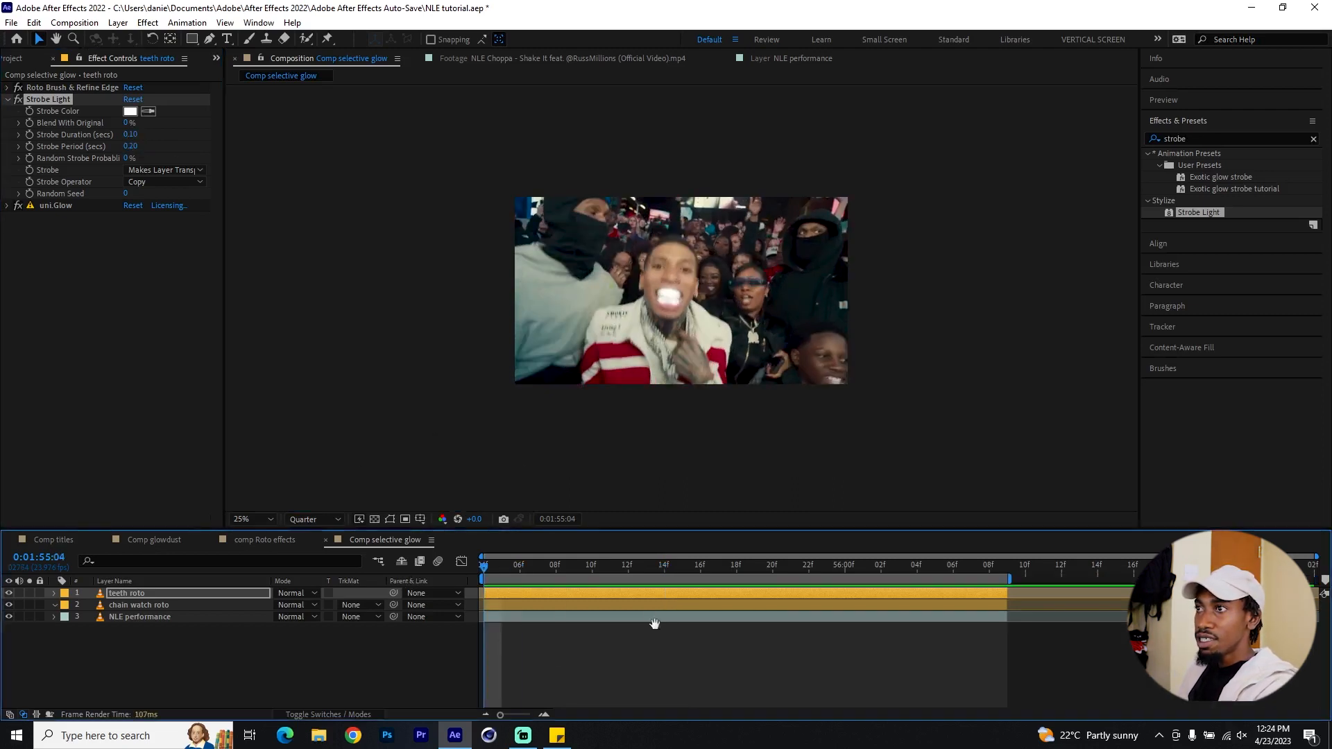
pyautogui.press('space')
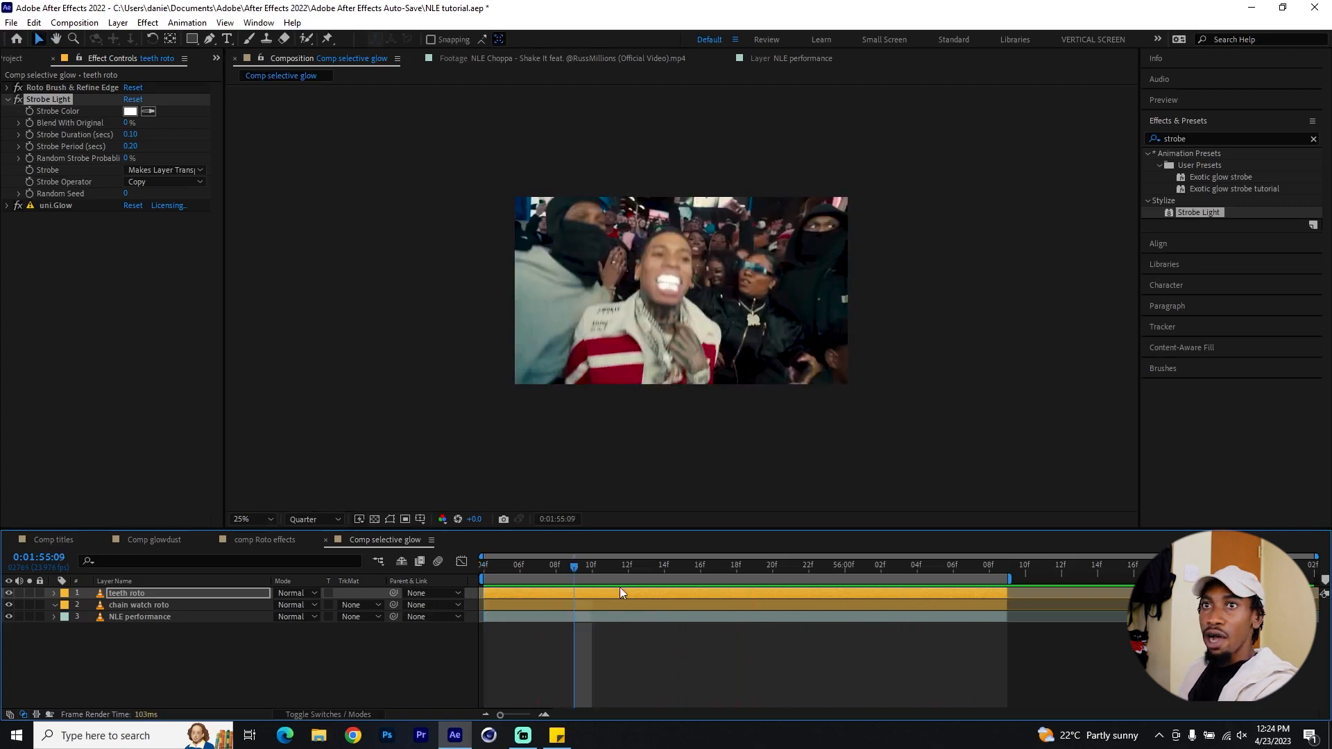
# Step: Set the teeth layer's uni.Glow Gamma to 1.19 and play the result from the start
pyautogui.click(7, 206)
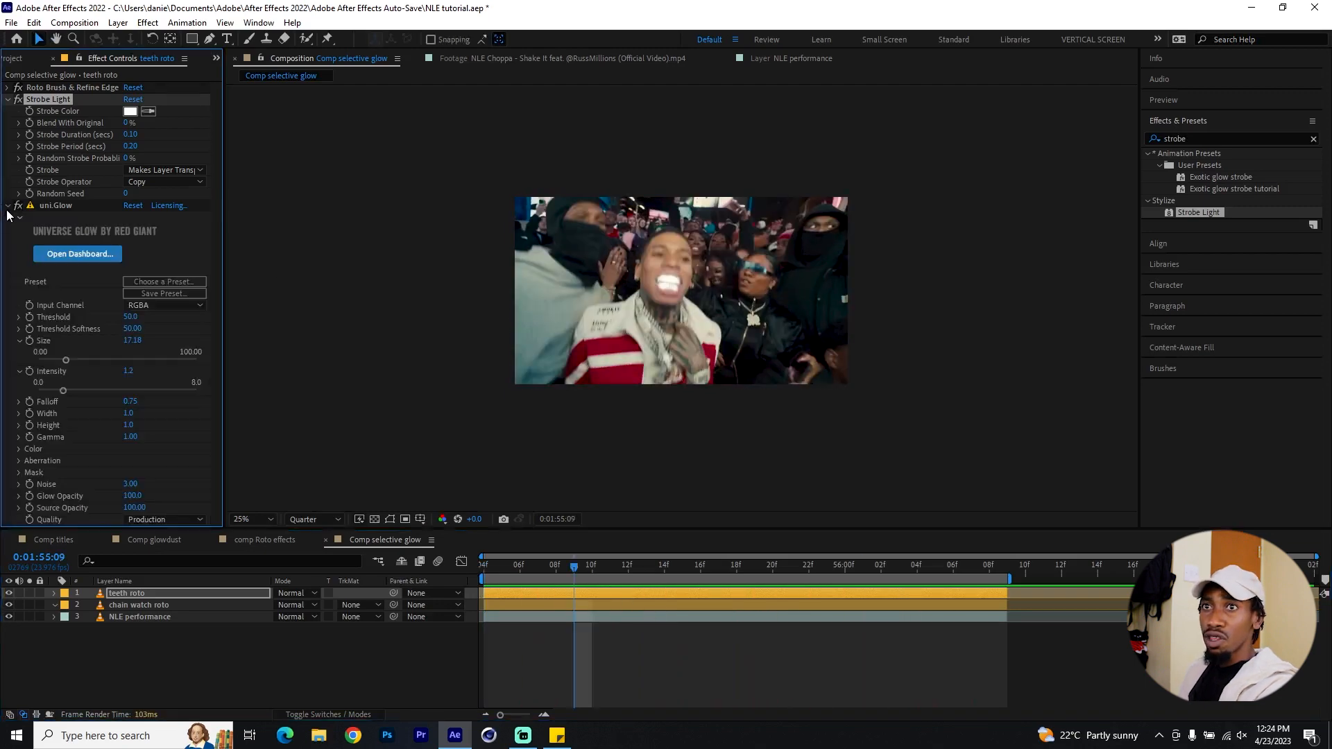
pyautogui.click(55, 206)
pyautogui.click(19, 437)
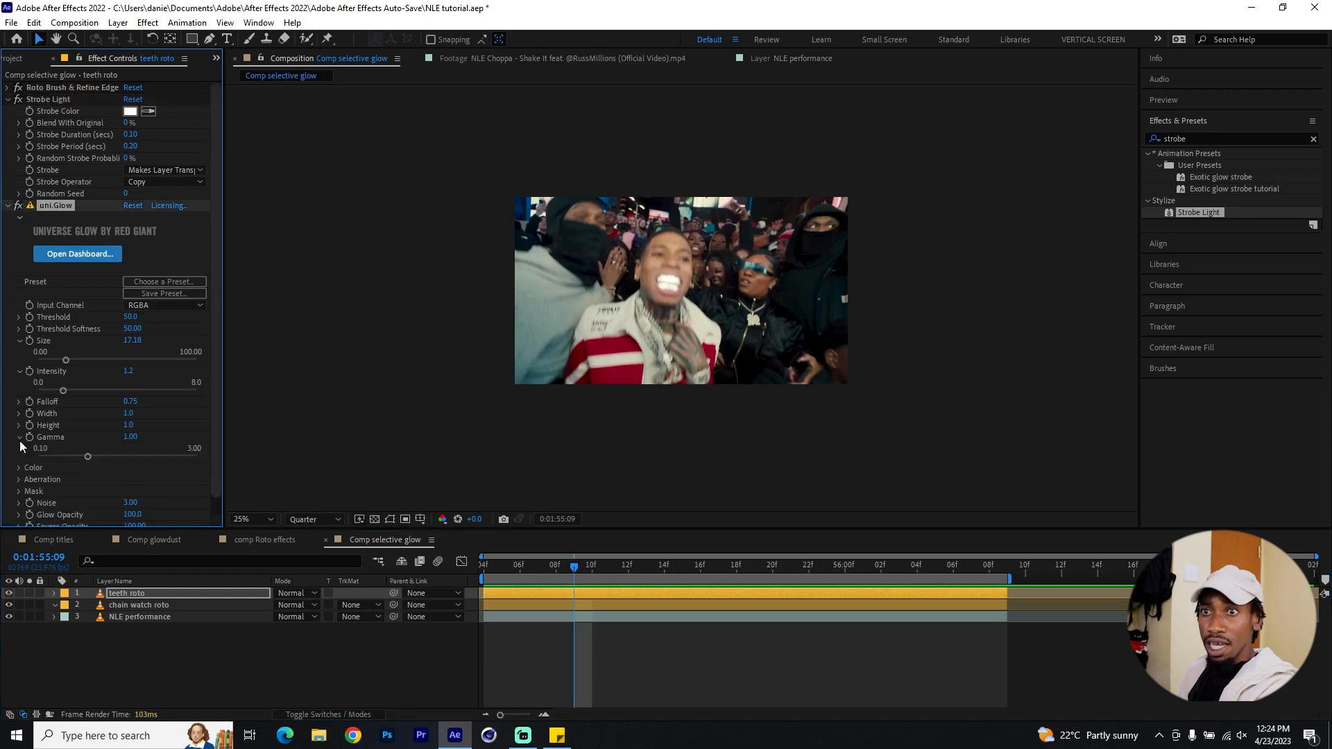
pyautogui.moveTo(87, 457); pyautogui.dragTo(97, 457)
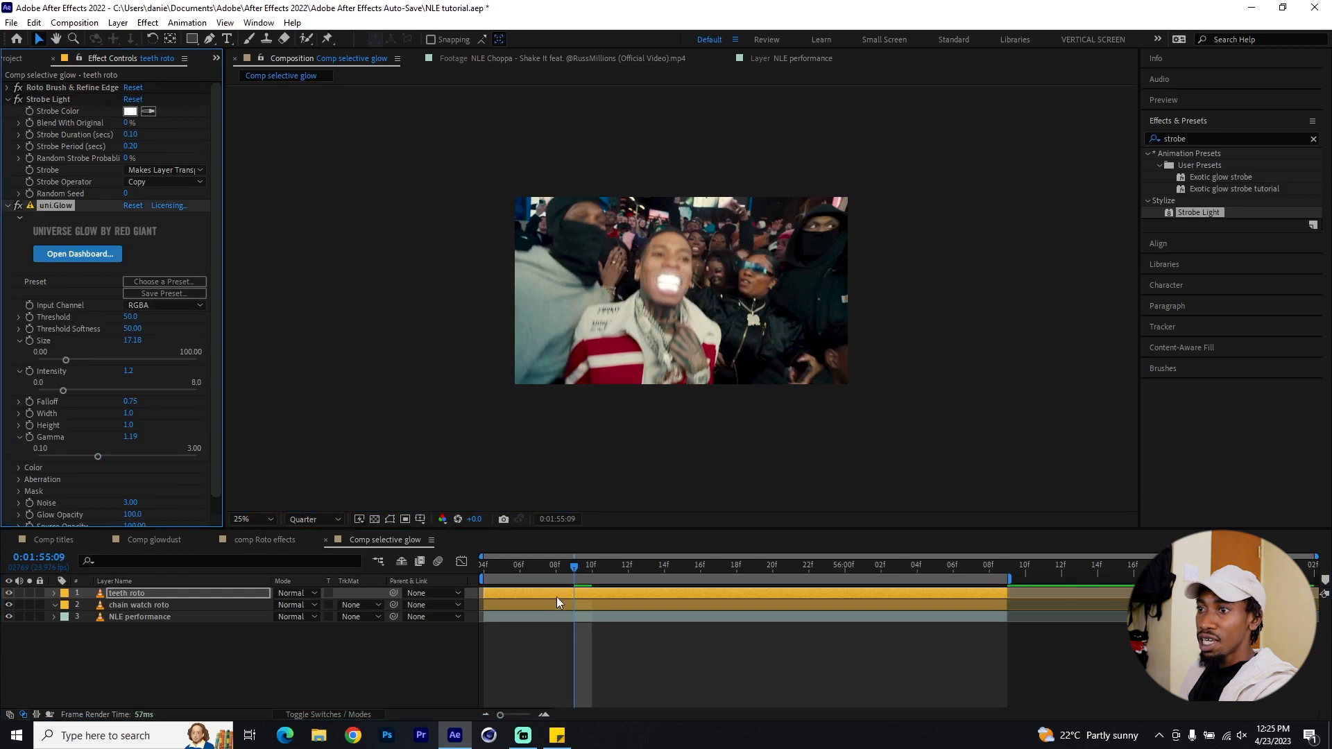
pyautogui.click(507, 568)
pyautogui.press('space')
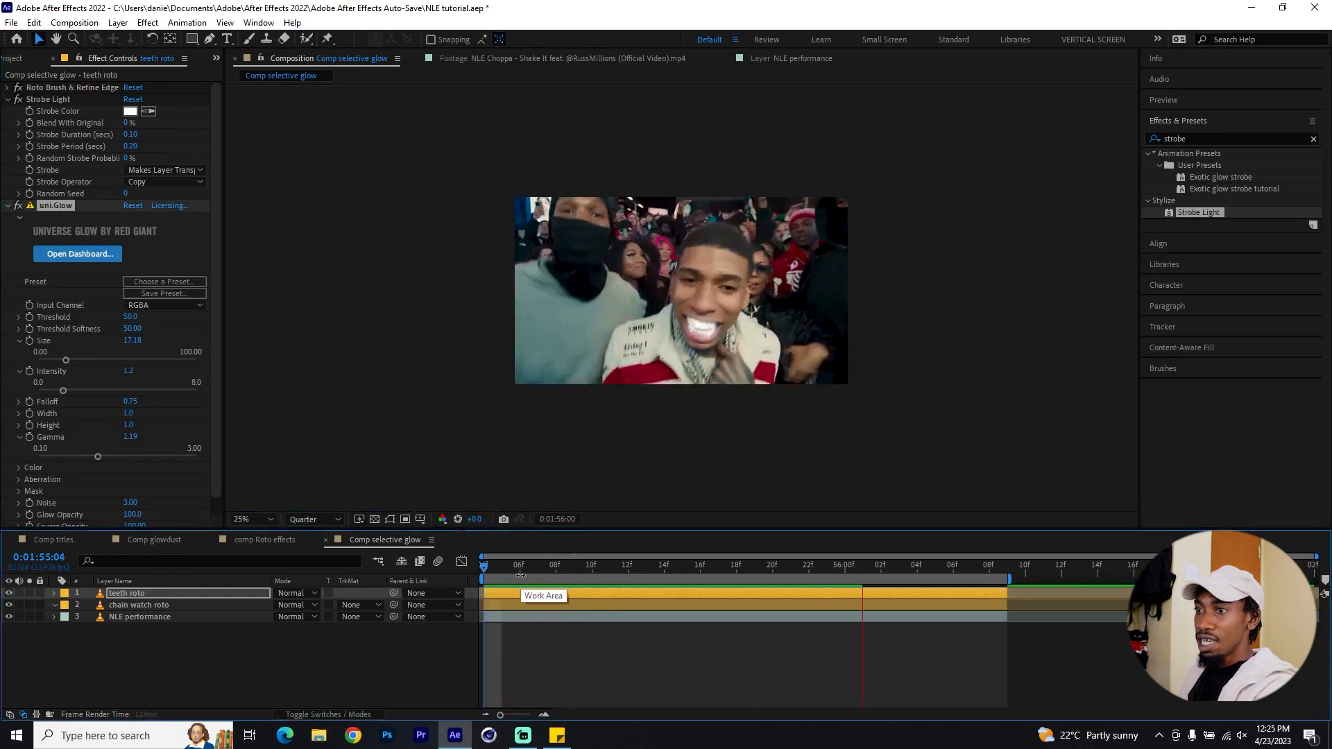
pyautogui.press('space')
pyautogui.moveTo(518, 568); pyautogui.dragTo(482, 570)
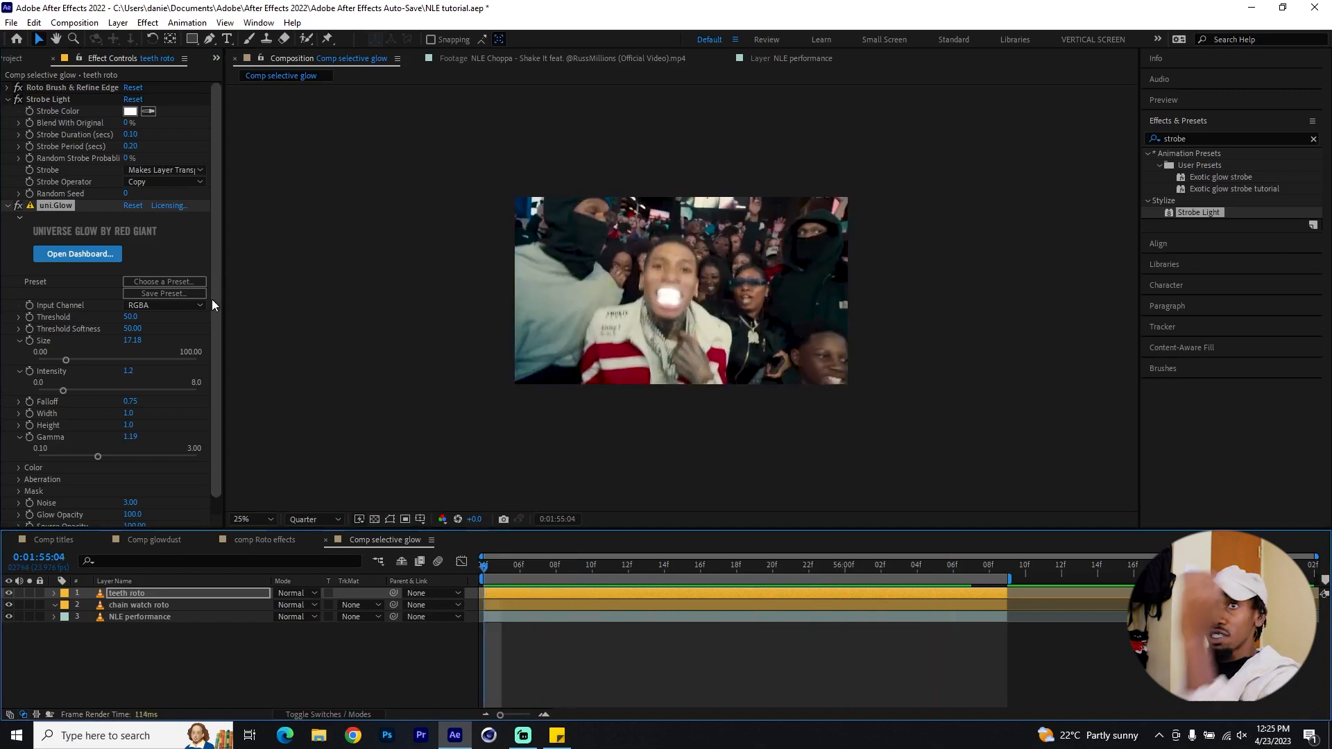
# Step: Copy Strobe Light and uni.Glow from the teeth roto layer onto the soloed chain watch roto layer and preview it
pyautogui.click(54, 101)
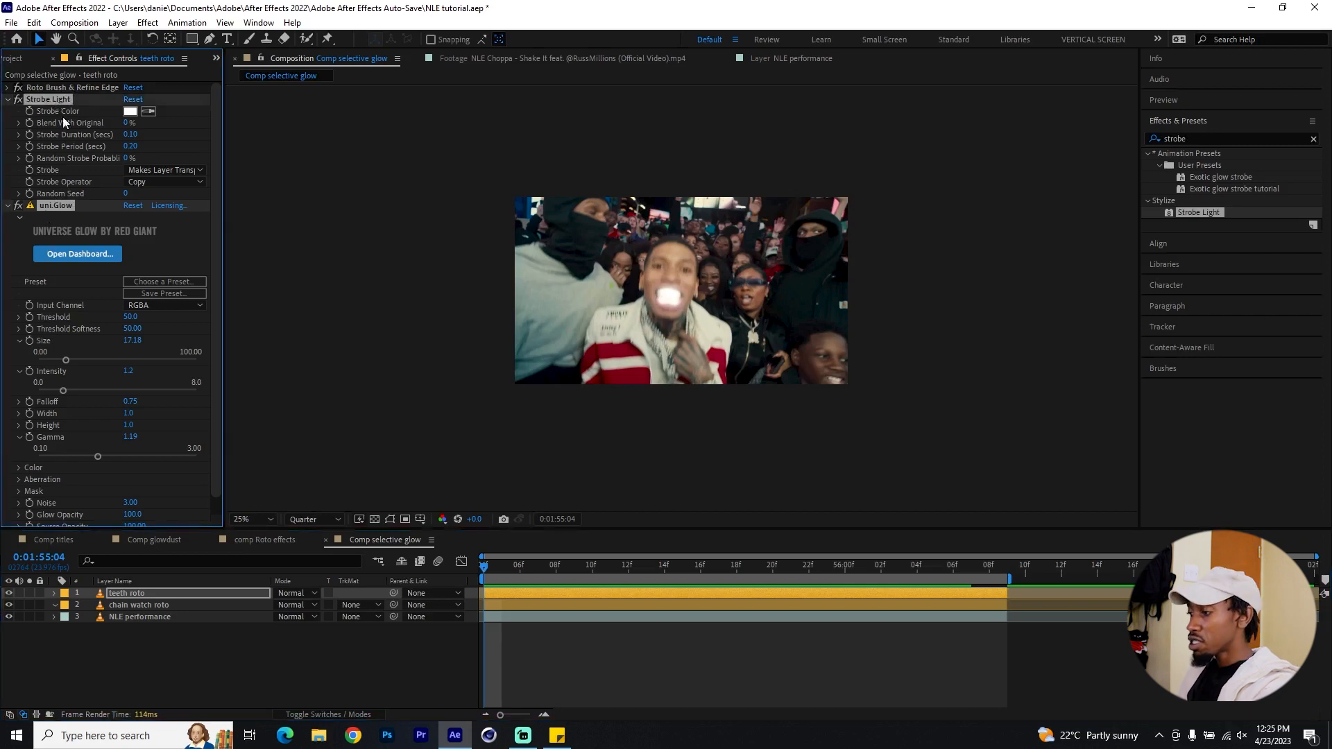
pyautogui.click(165, 603)
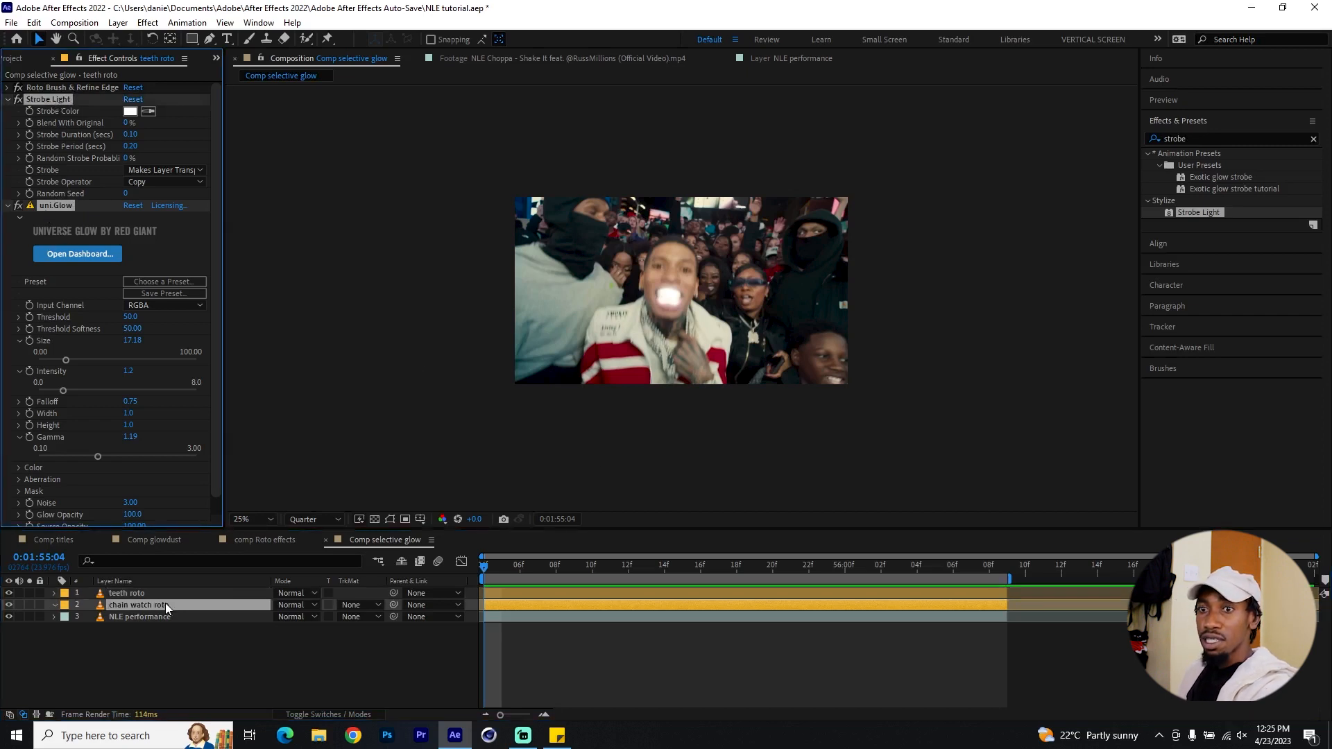
pyautogui.click(29, 605)
pyautogui.moveTo(526, 572); pyautogui.dragTo(585, 563)
pyautogui.click(111, 398)
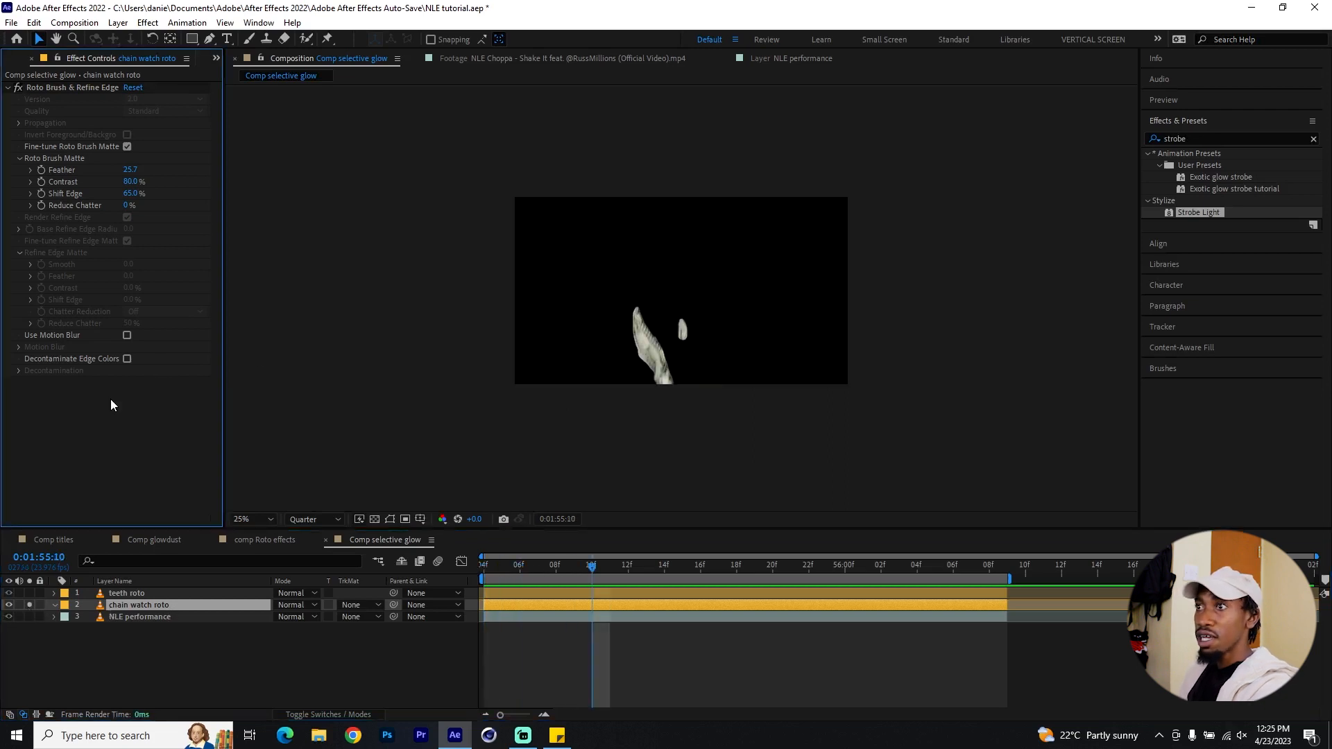
pyautogui.hotkey('ctrl', 'v')
pyautogui.press('space')
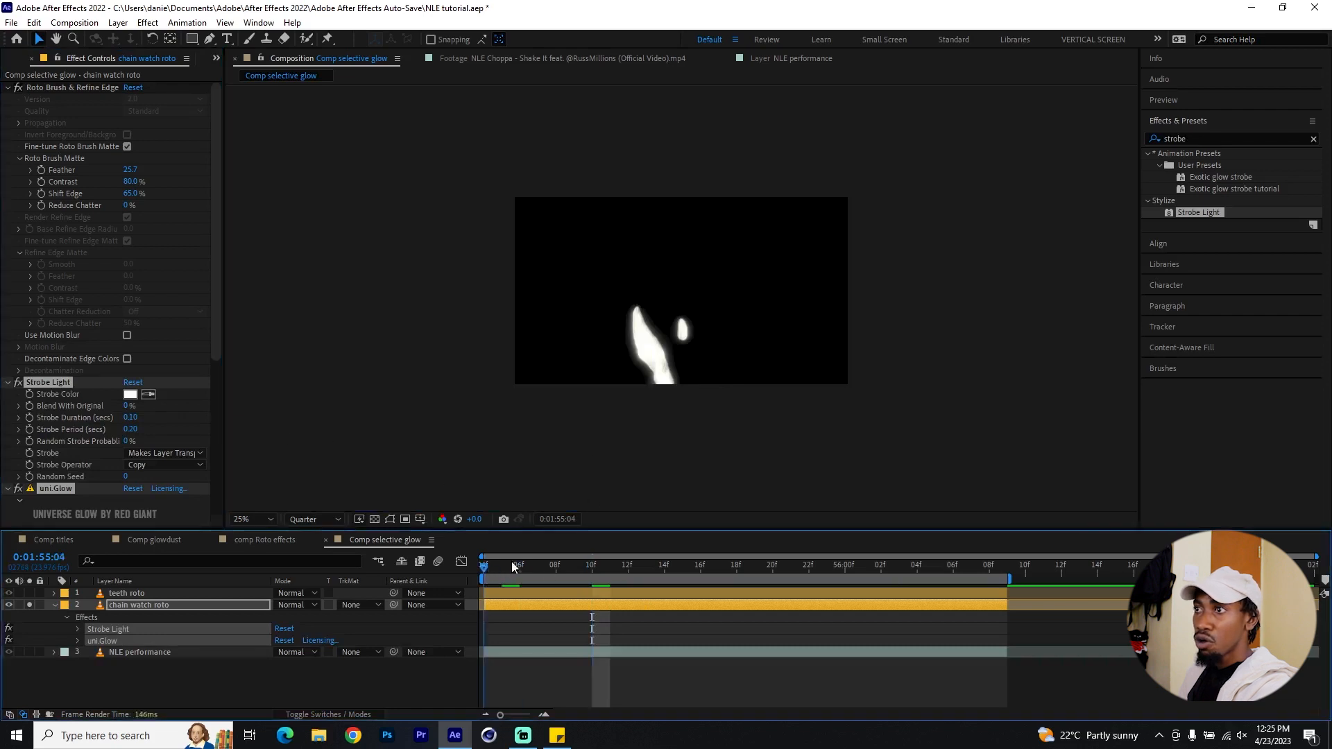
# Step: Unsolo the chain watch roto layer, collapse its properties and play the full composition from the start
pyautogui.click(28, 604)
pyautogui.click(55, 605)
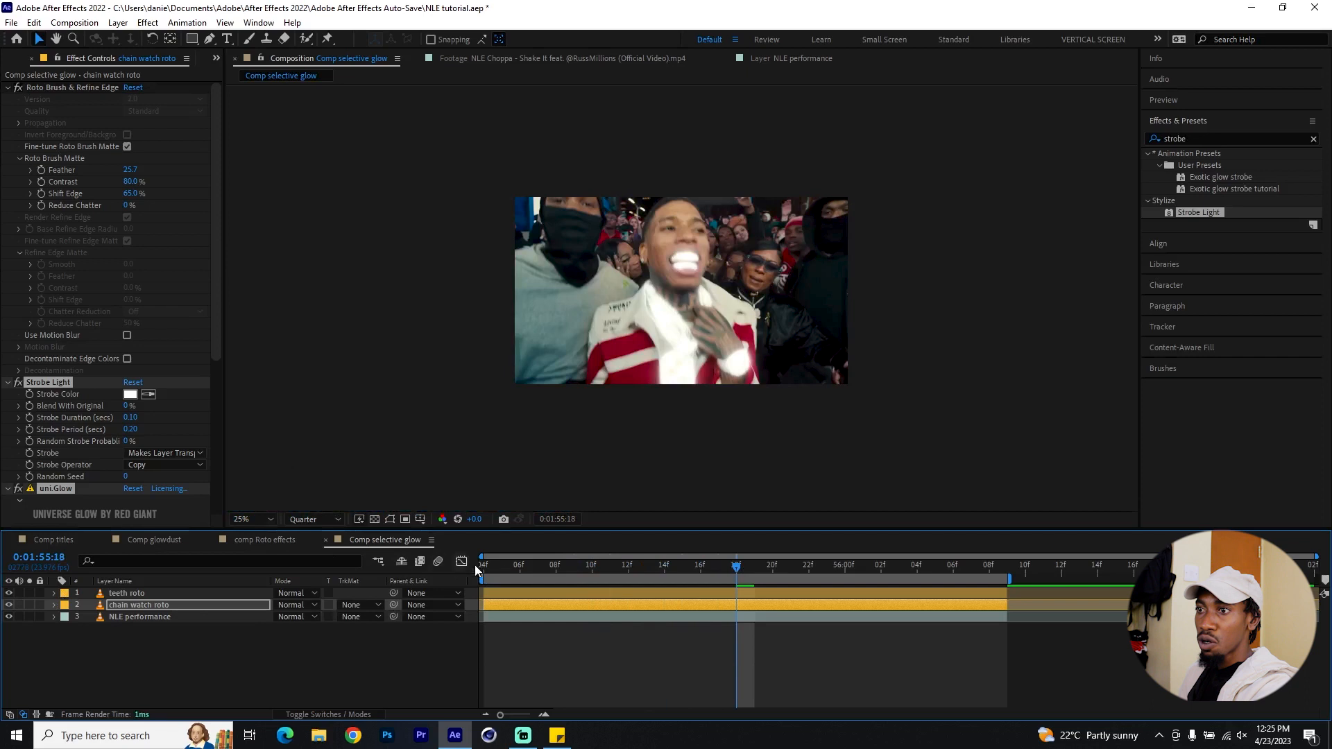
pyautogui.moveTo(522, 570); pyautogui.dragTo(483, 570)
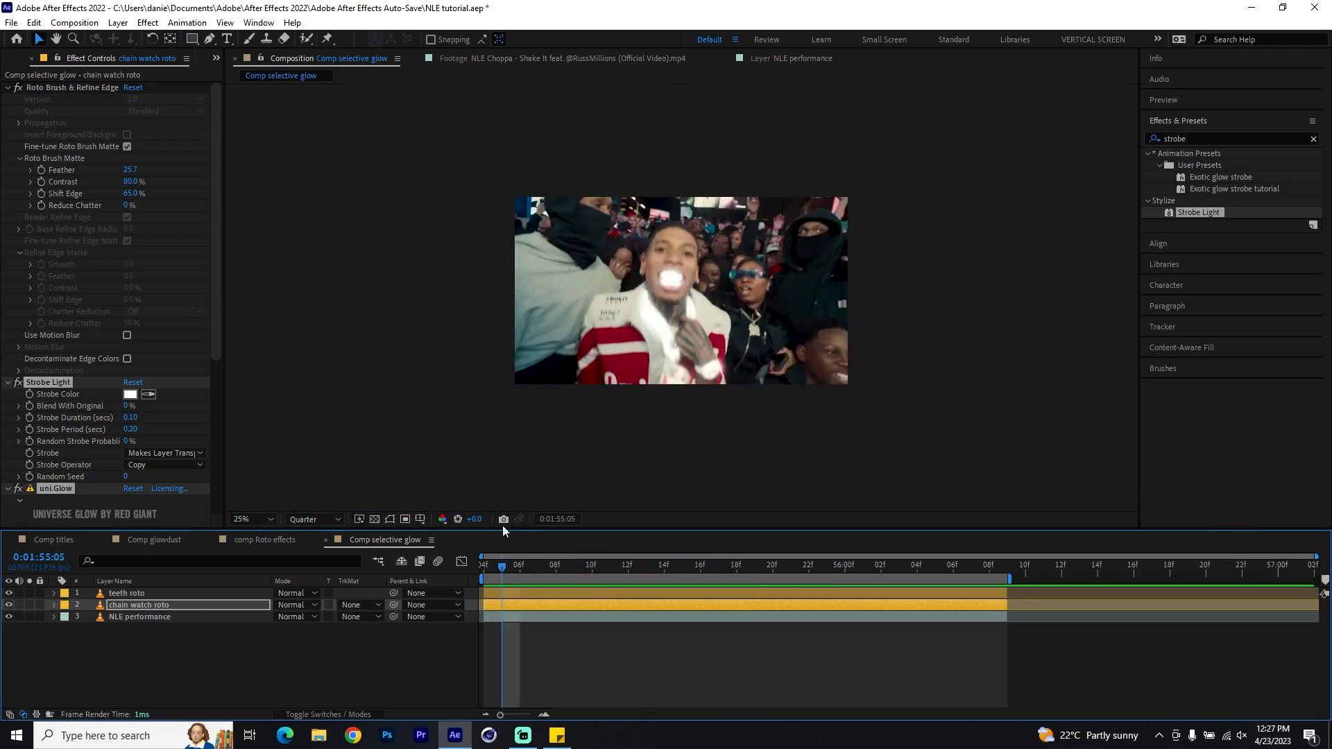
pyautogui.moveTo(502, 573); pyautogui.dragTo(484, 573)
pyautogui.press('space')
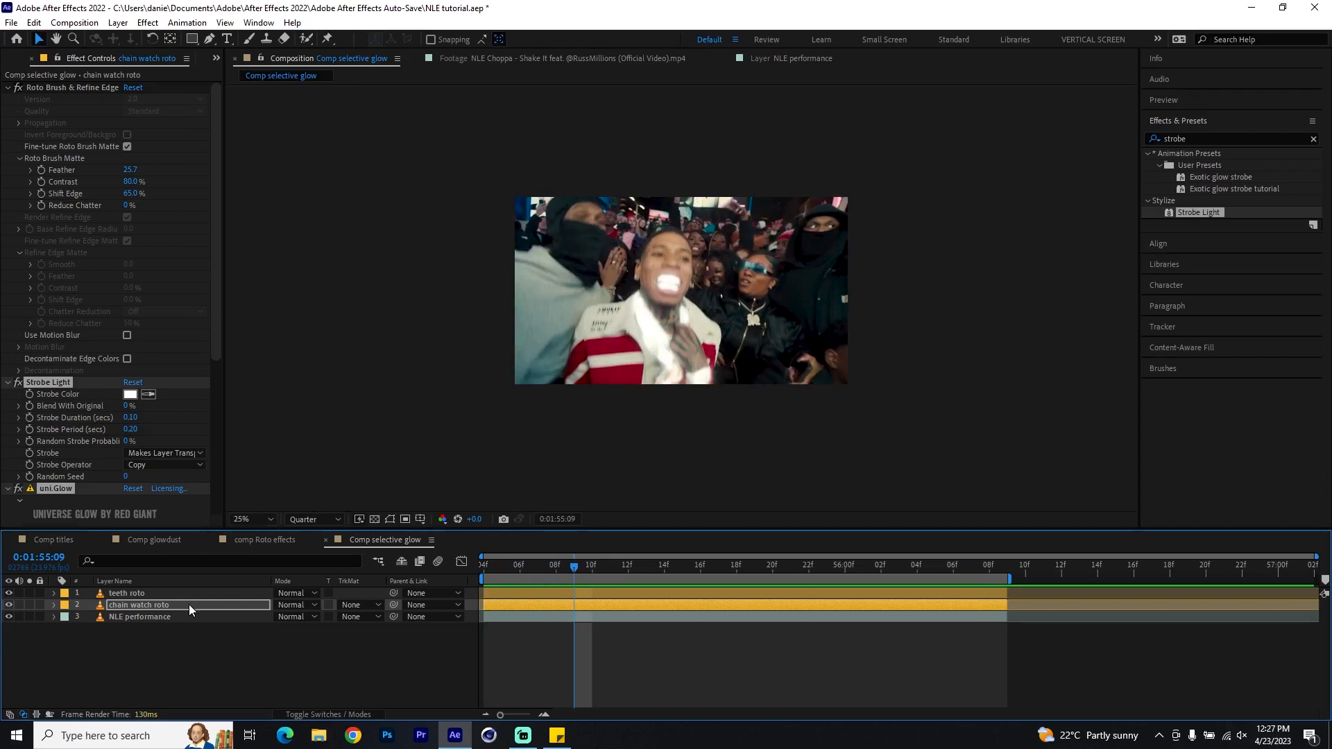
# Step: Set the chain watch roto layer's Random Strobe Probability to 27% and play the result from the start
pyautogui.moveTo(215, 157); pyautogui.dragTo(211, 235)
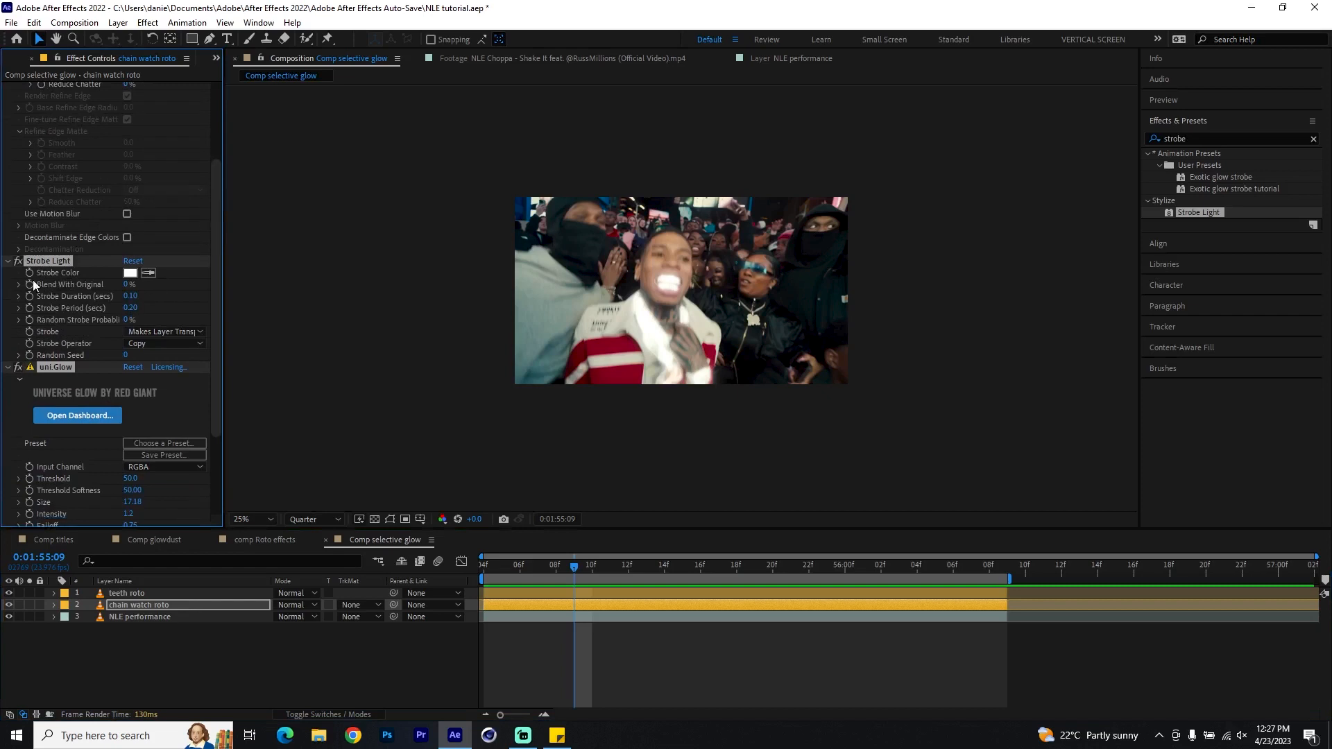
pyautogui.click(178, 605)
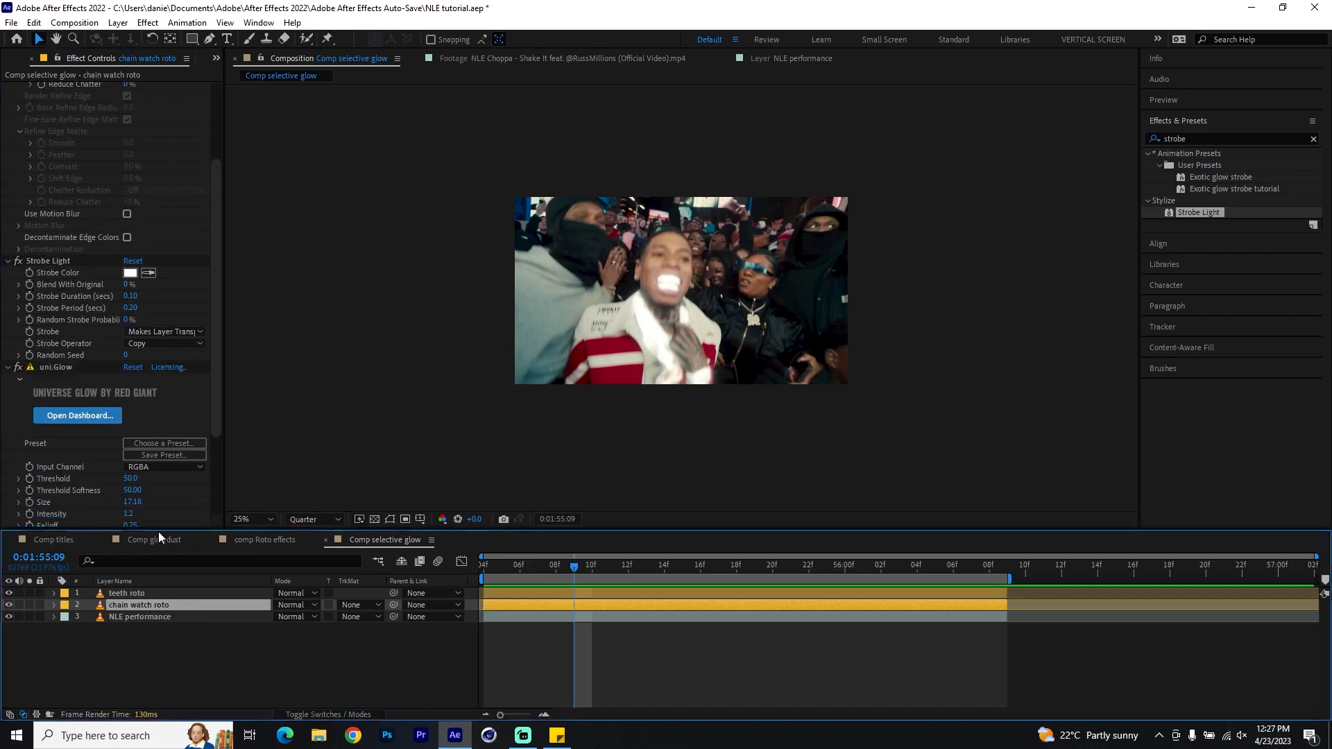
pyautogui.click(19, 320)
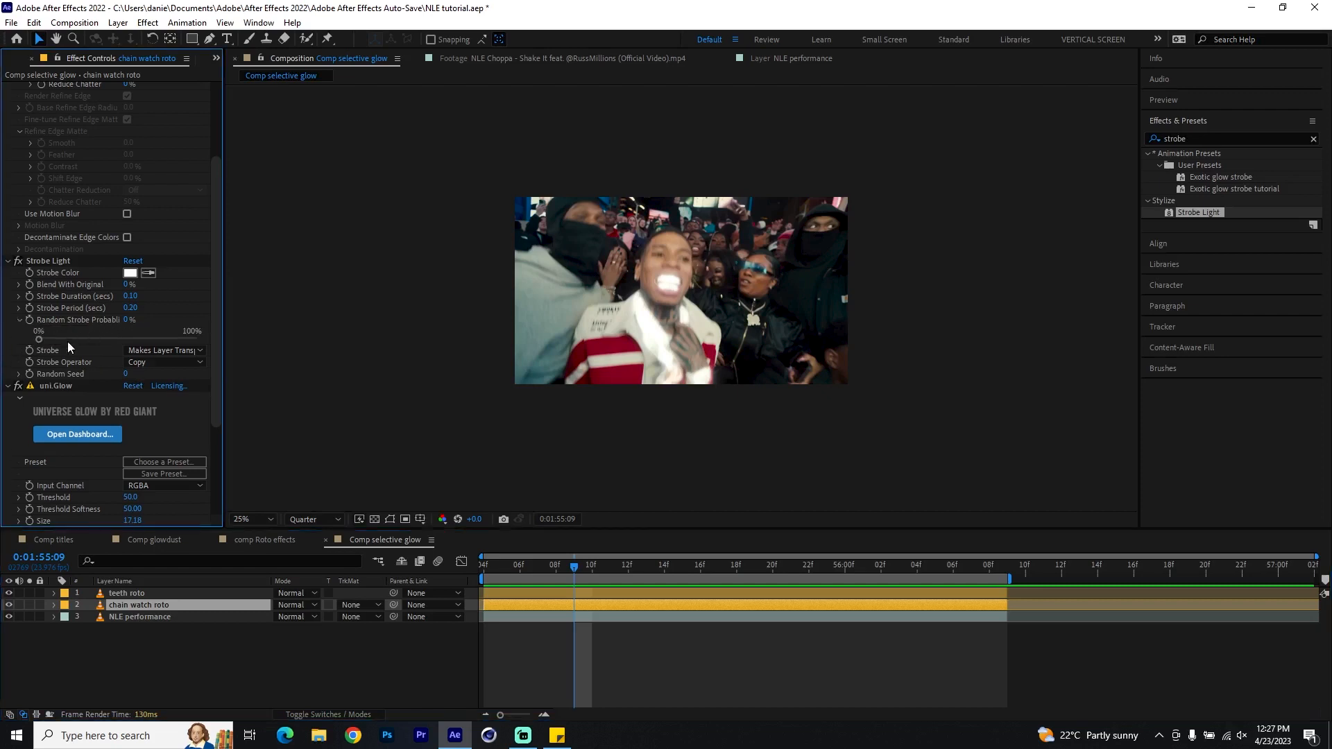
pyautogui.moveTo(38, 340); pyautogui.dragTo(82, 339)
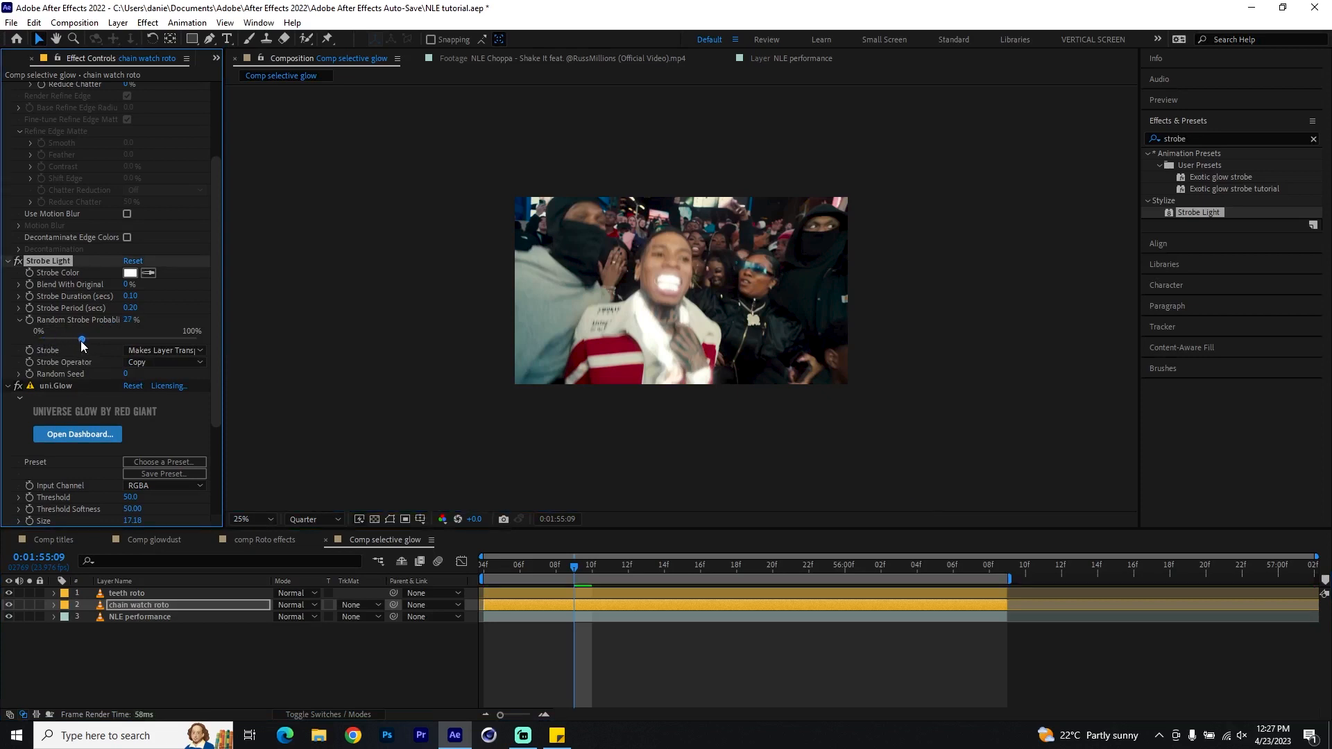
pyautogui.moveTo(501, 569); pyautogui.dragTo(460, 558)
pyautogui.press('space')
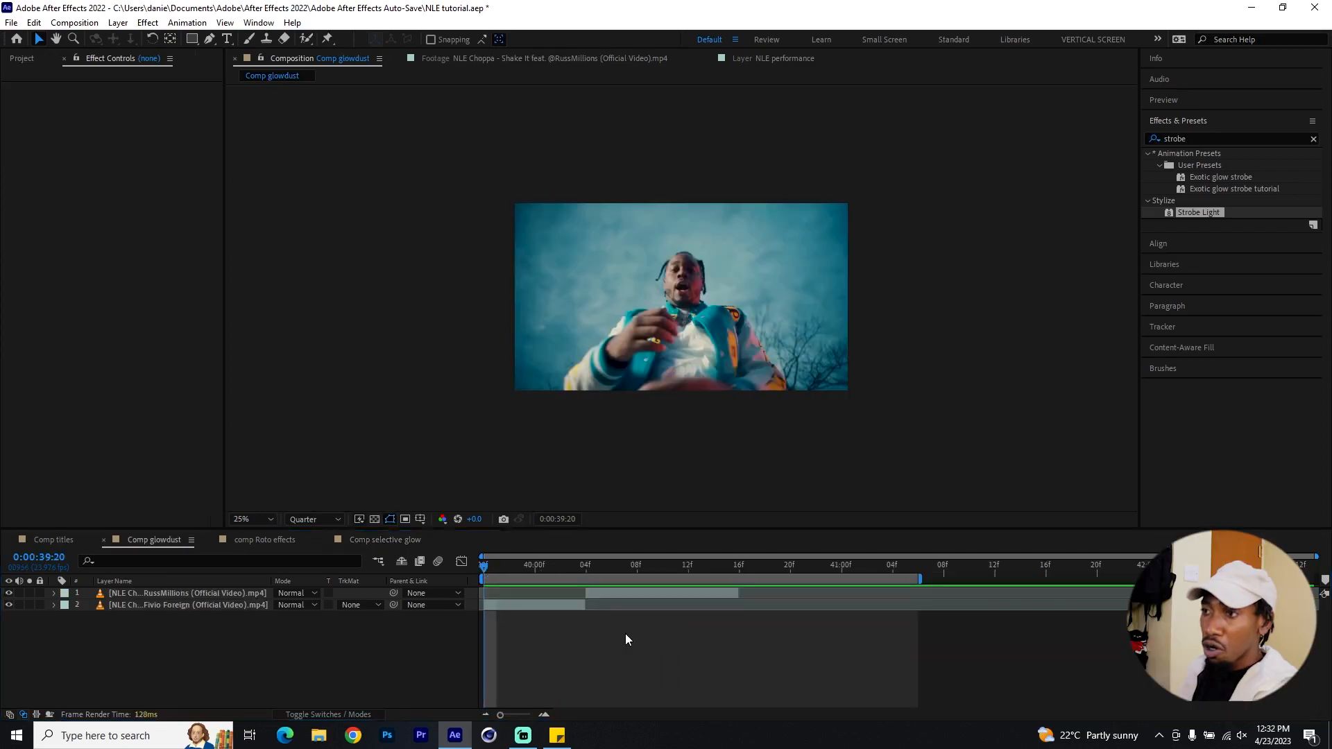
# Step: Scrub the start of Comp glowdust and duplicate the Fivio Foreign video layer
pyautogui.moveTo(494, 568); pyautogui.dragTo(472, 576)
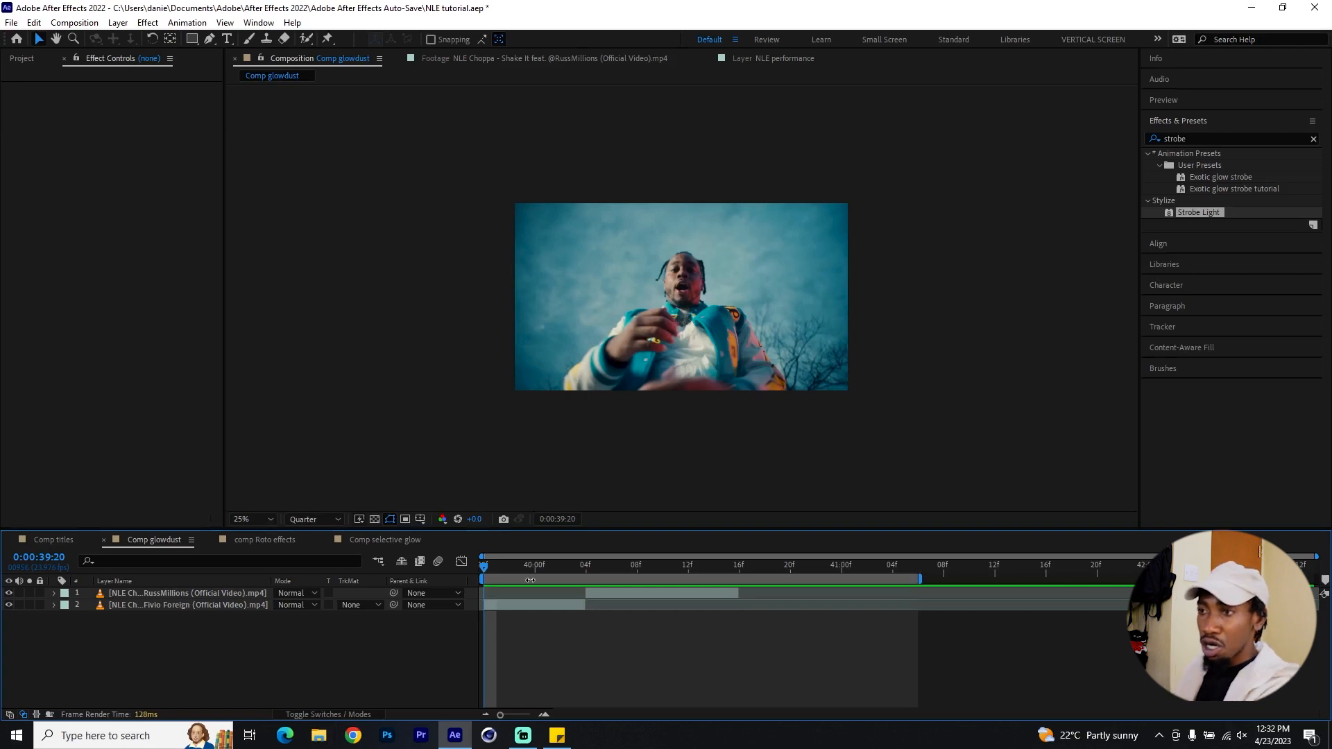
pyautogui.moveTo(512, 566); pyautogui.dragTo(488, 593)
pyautogui.click(517, 605)
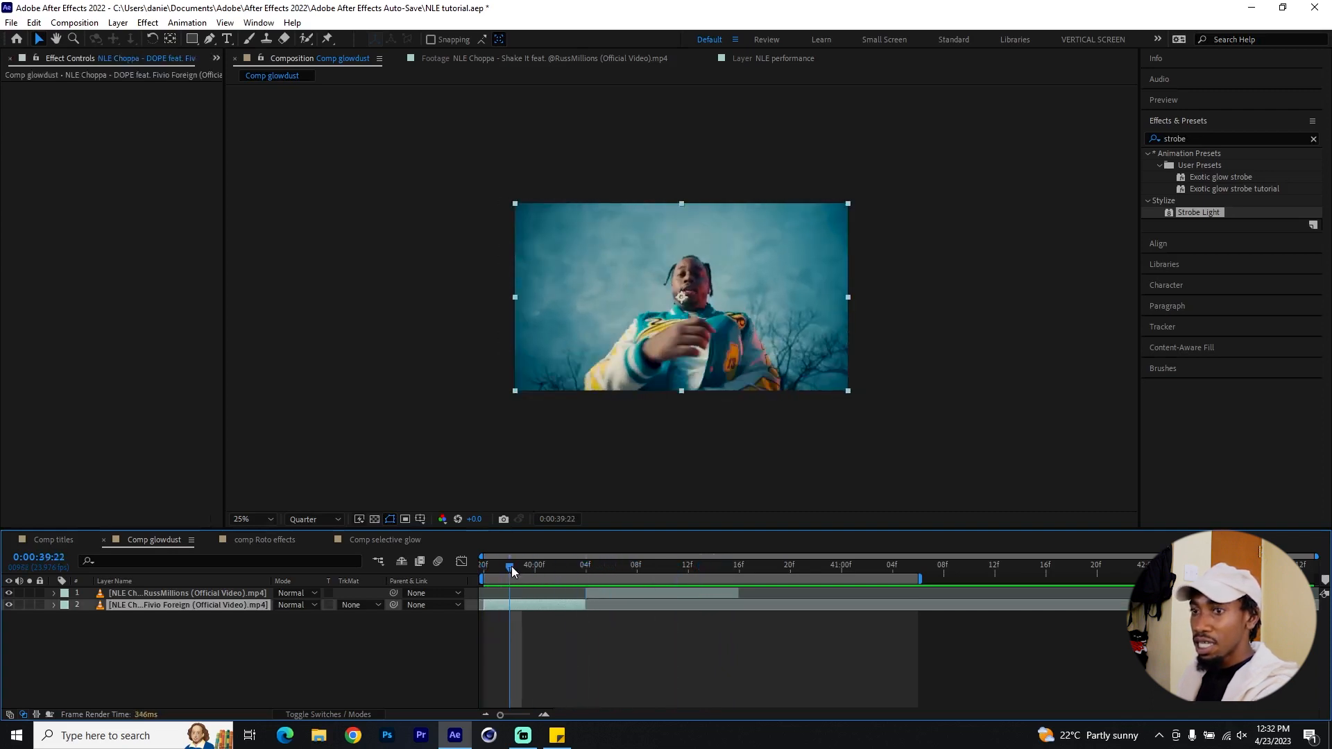
pyautogui.hotkey('ctrl', 'd')
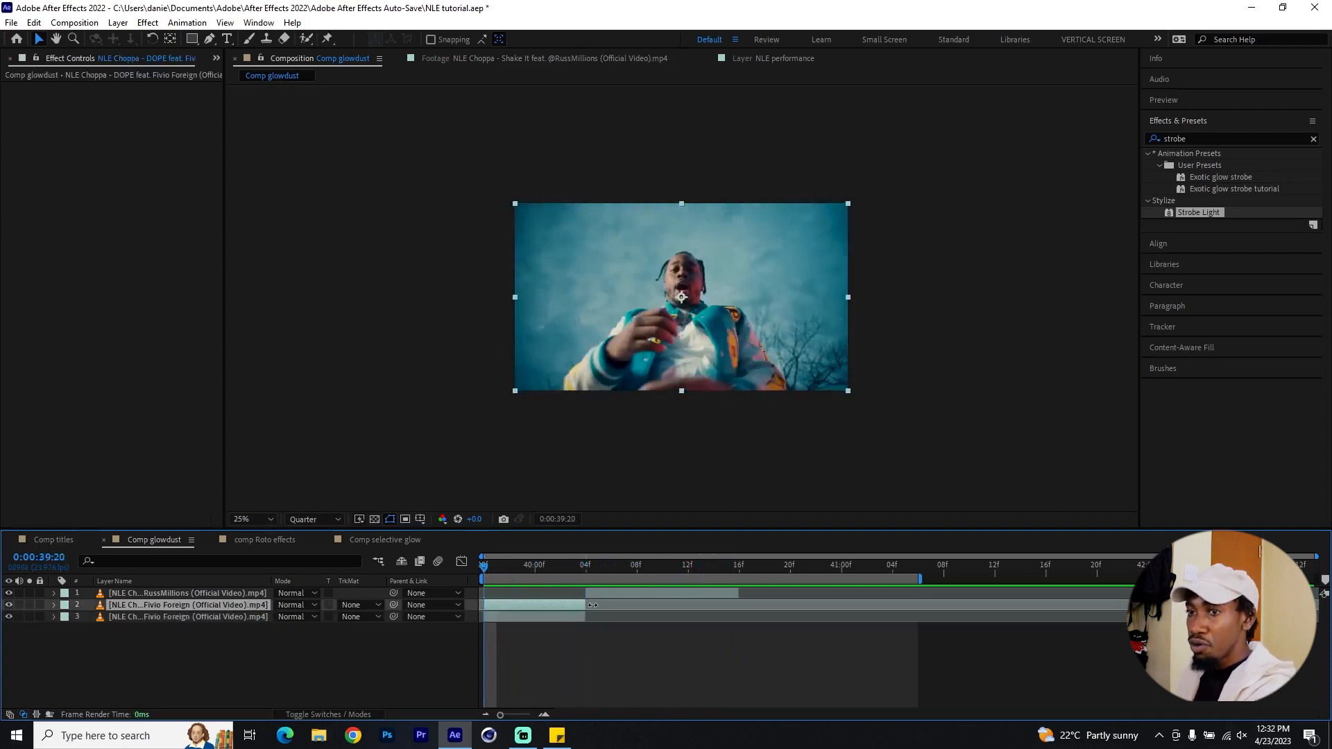
# Step: Give the upper Fivio Foreign duplicate a yellow label and rename it "glow dust"
pyautogui.click(62, 608)
pyautogui.click(97, 367)
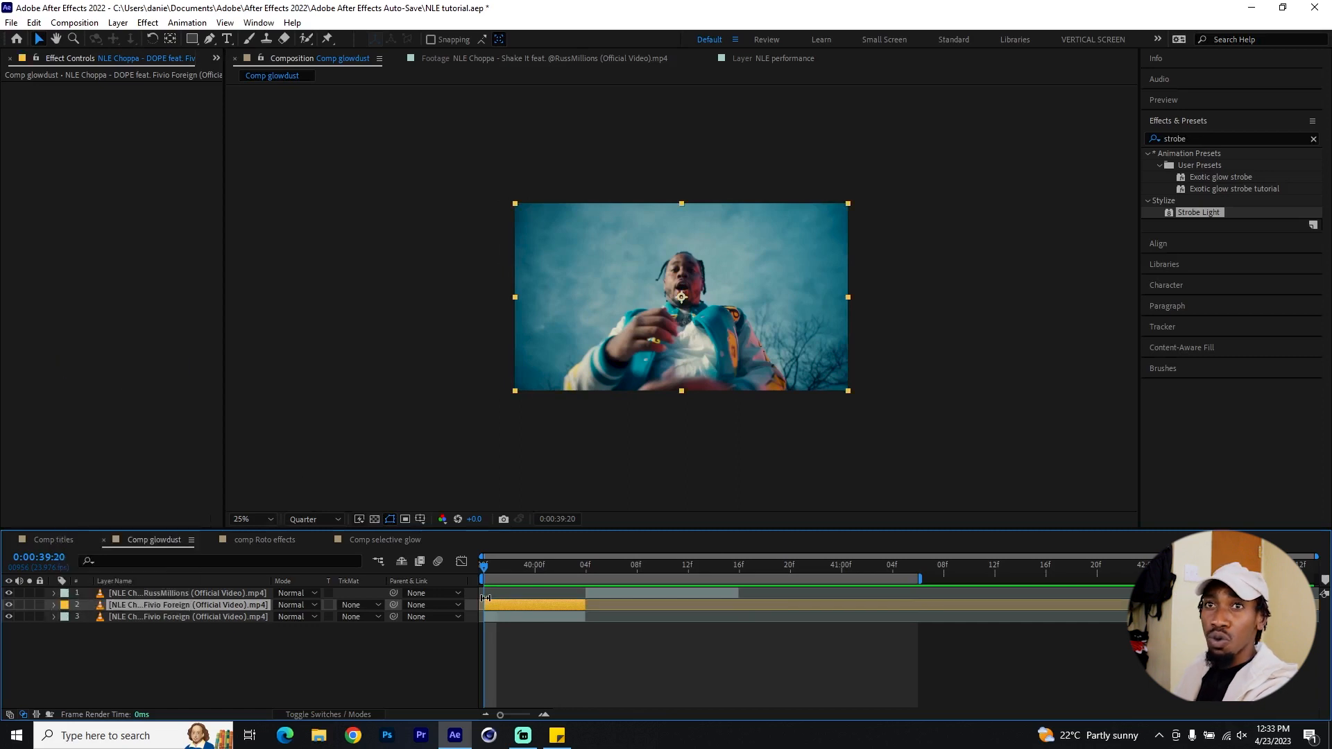
pyautogui.press('Return')
pyautogui.write('glow dust')
pyautogui.press('Return')
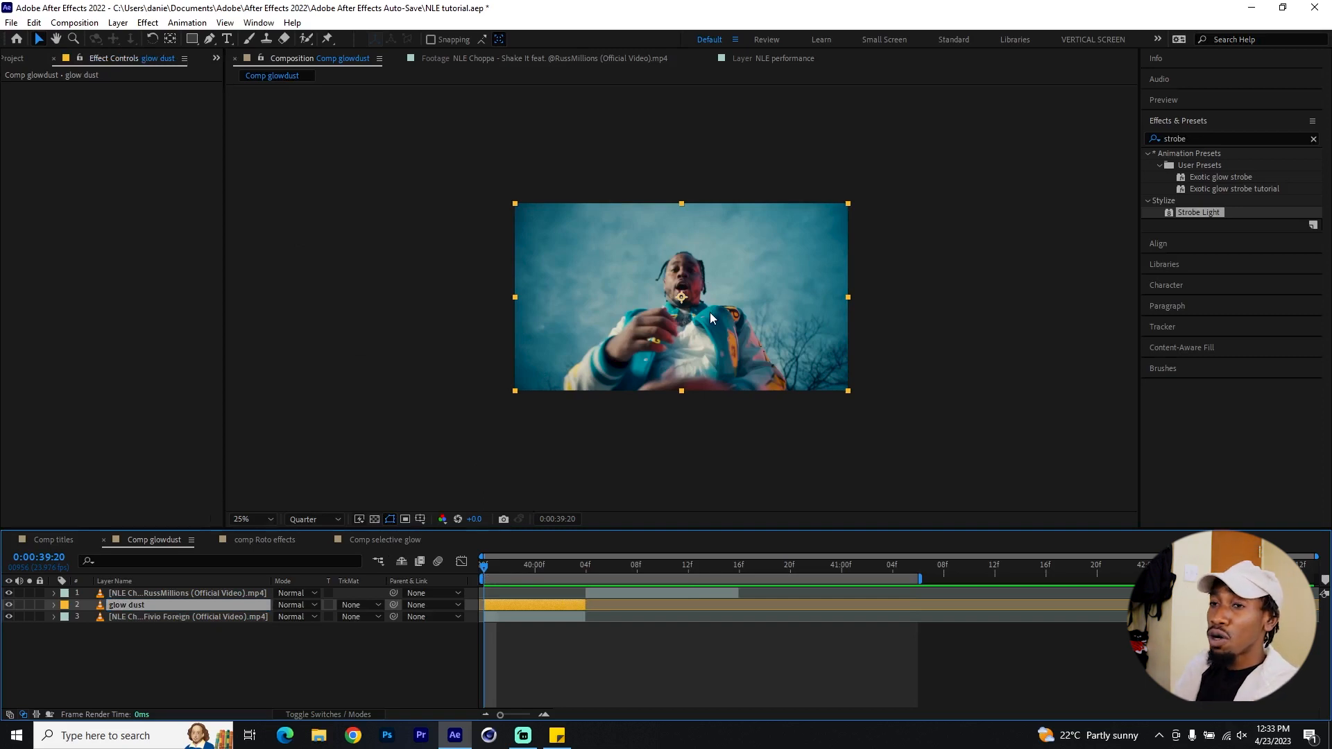
# Step: Draw a closed Pen tool mask around the performer's head, shoulders and body on the glow dust layer
pyautogui.press('g')
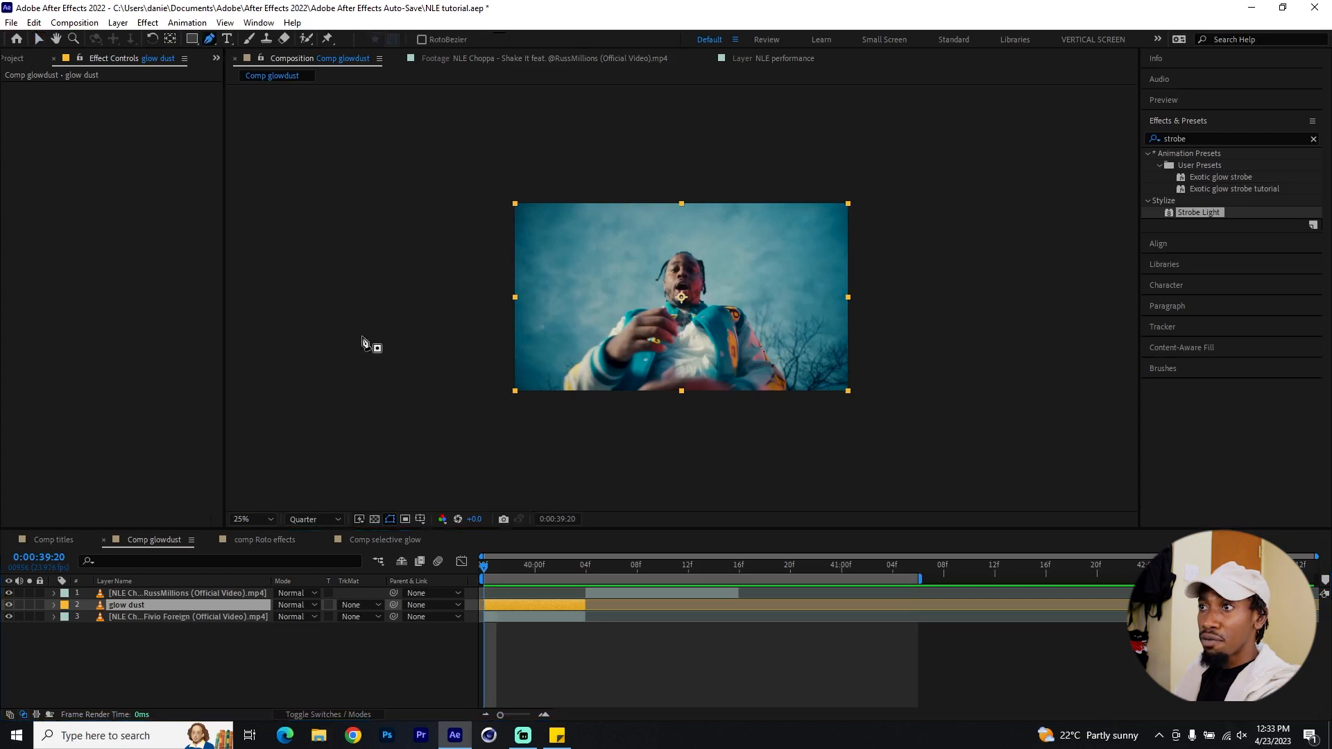
pyautogui.click(573, 376)
pyautogui.click(614, 343)
pyautogui.click(626, 315)
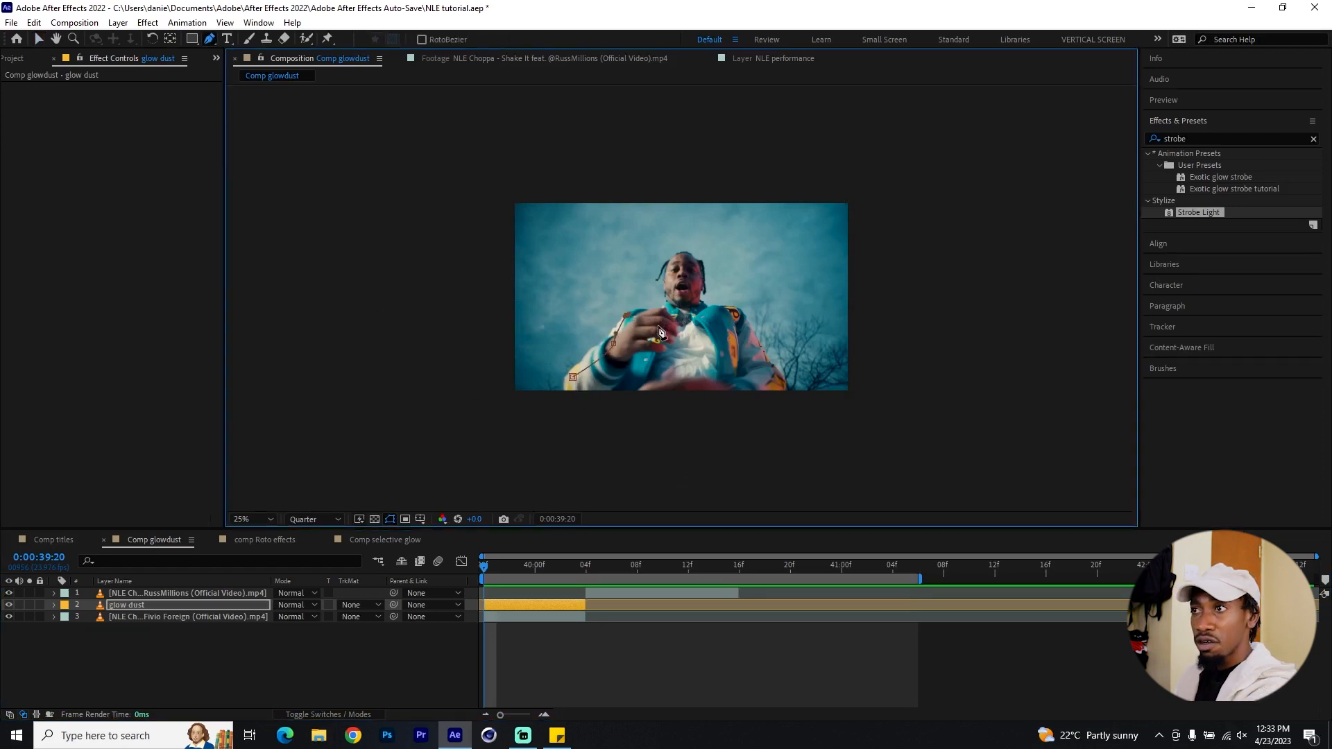
pyautogui.click(659, 311)
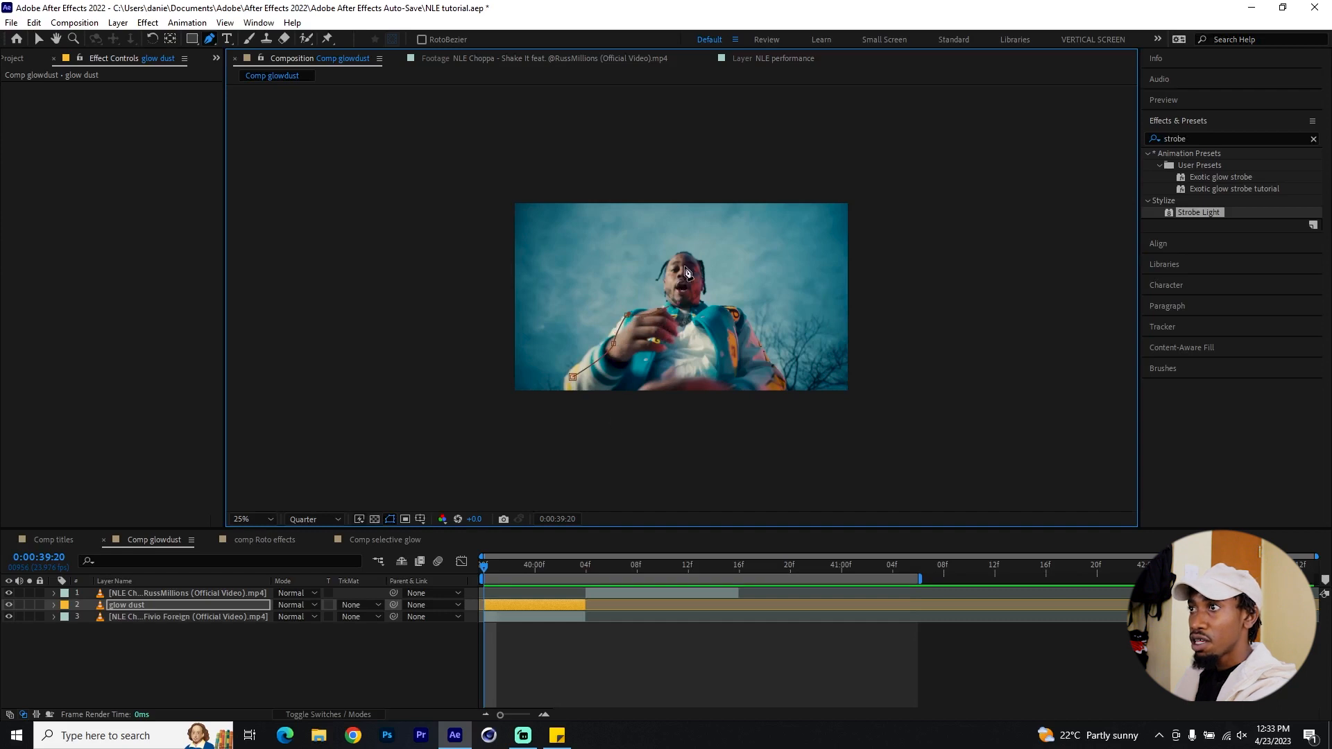
pyautogui.moveTo(700, 280); pyautogui.dragTo(702, 286)
pyautogui.moveTo(734, 328)
pyautogui.mouseDown()
pyautogui.moveTo(769, 384)
pyautogui.moveTo(754, 386)
pyautogui.mouseUp()
pyautogui.moveTo(686, 389); pyautogui.dragTo(669, 391)
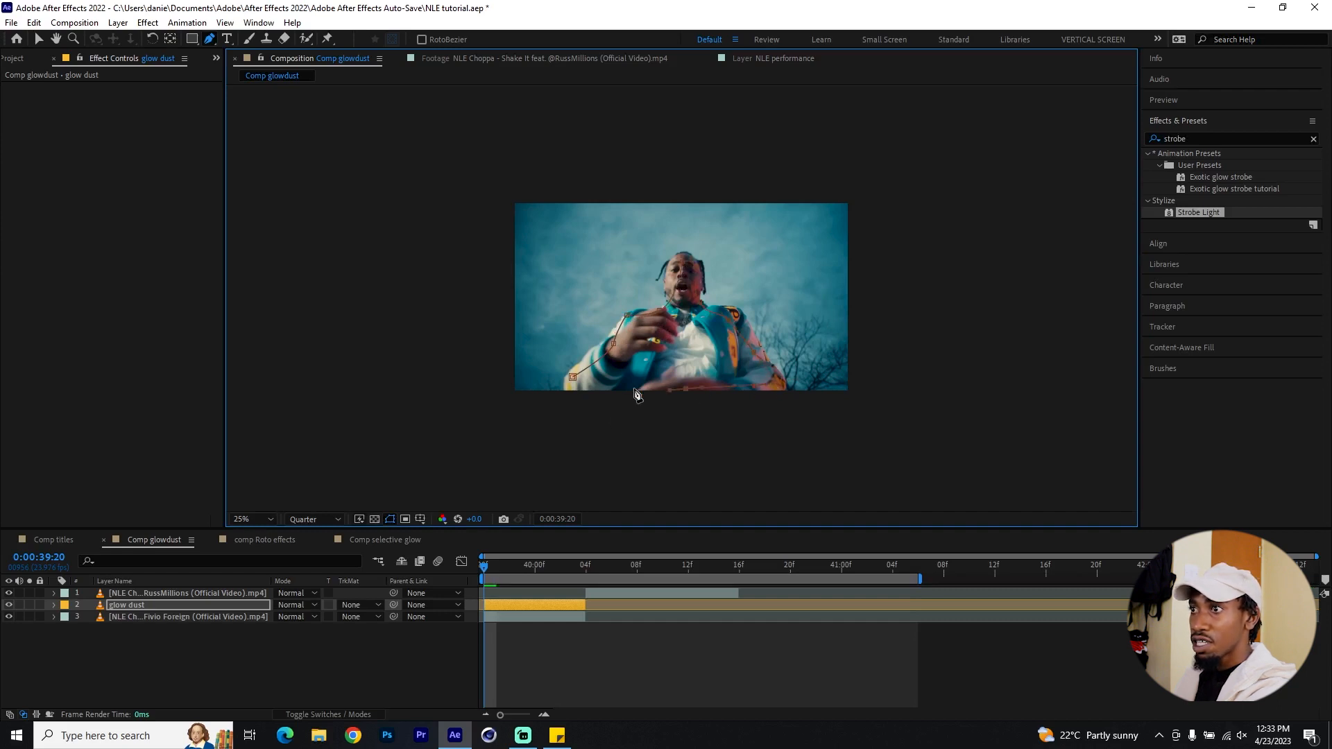
pyautogui.click(573, 376)
# Step: Start keyframing the mask's Mask Path at 0:00:39:20 and refit its points to the performer at 0:00:39:23
pyautogui.press('m')
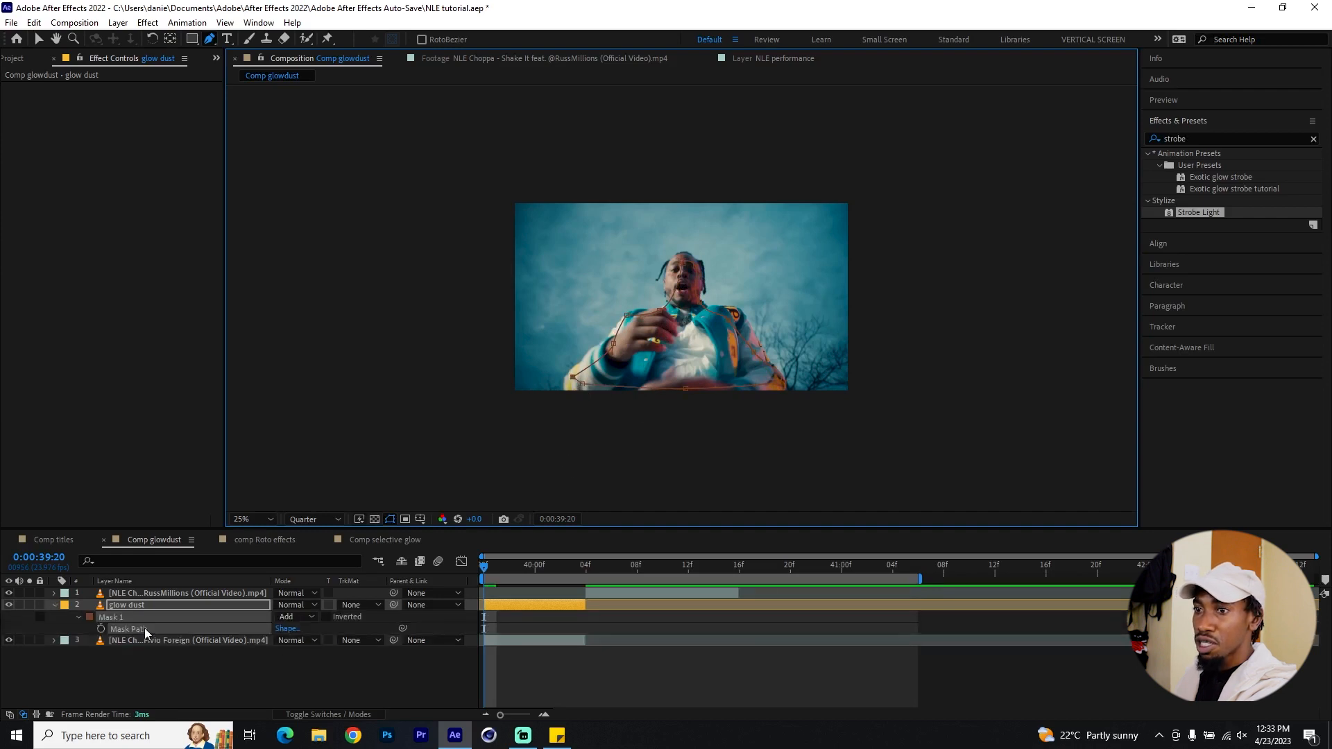
pyautogui.click(101, 629)
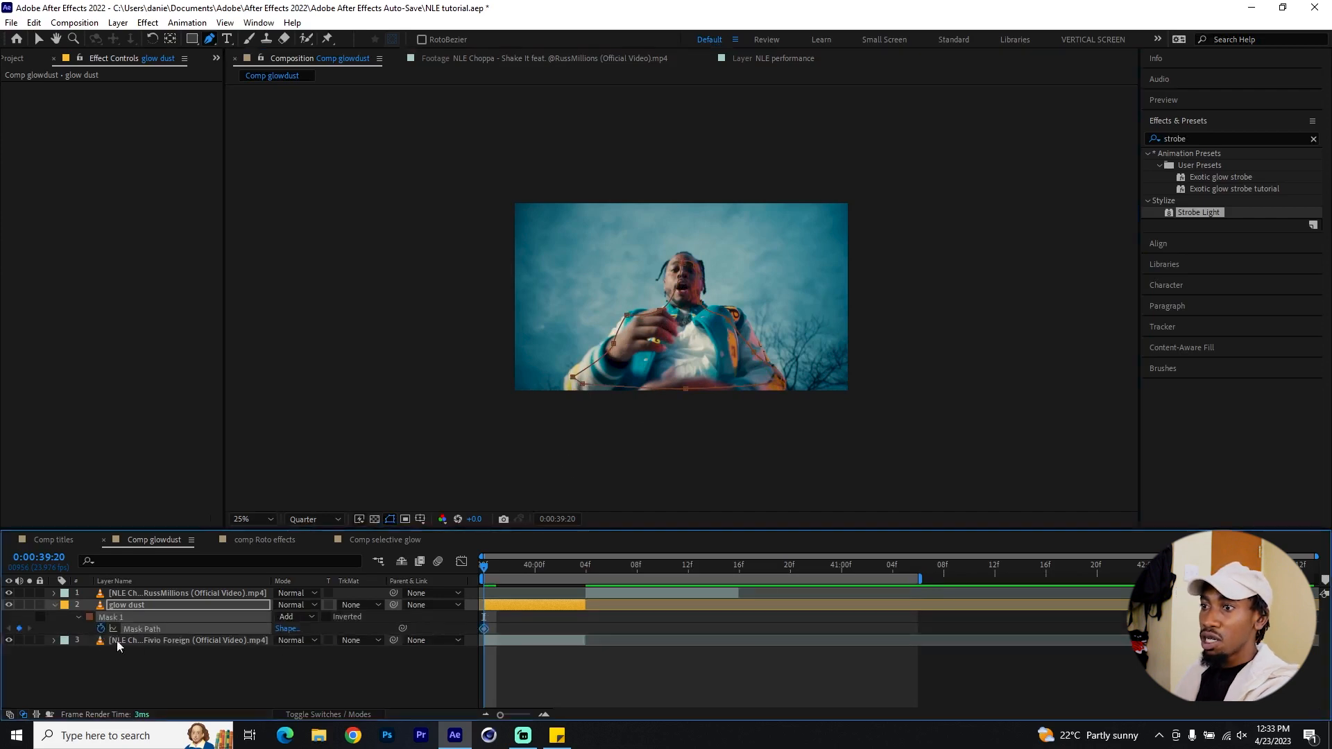
pyautogui.moveTo(488, 571); pyautogui.dragTo(523, 576)
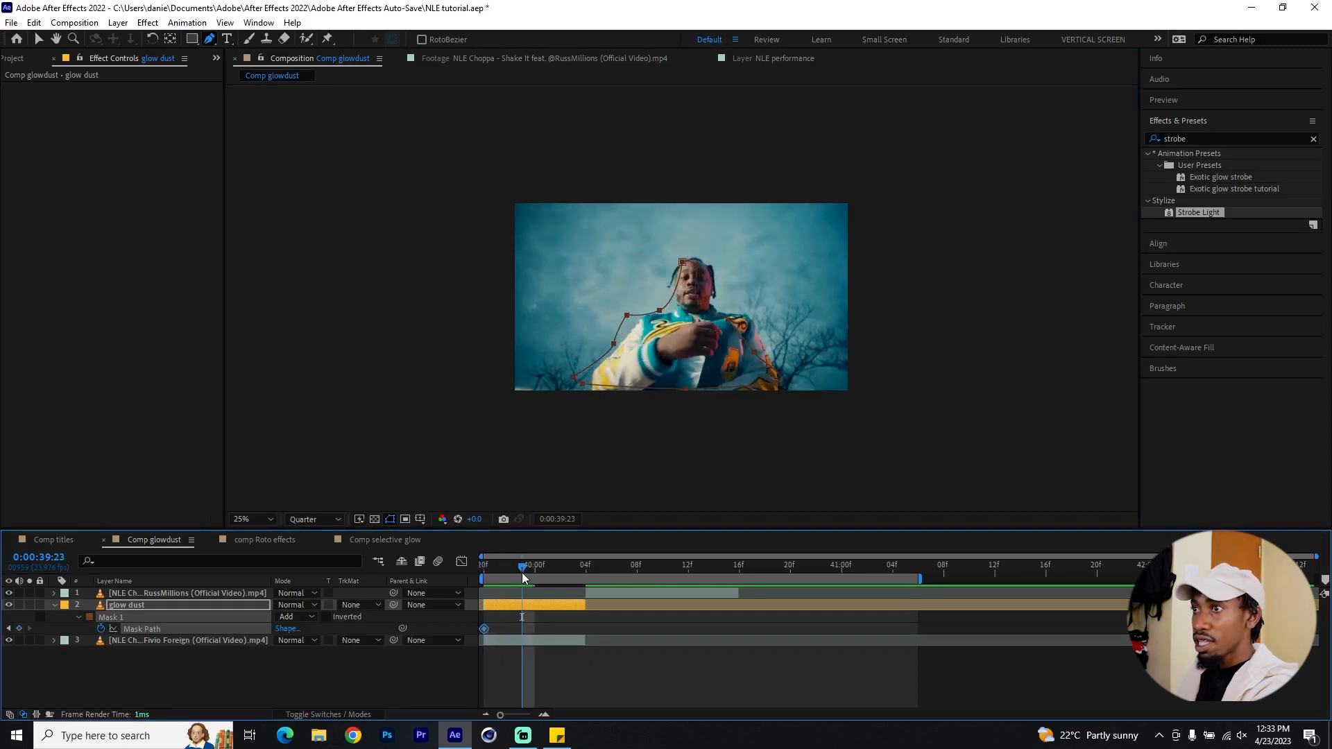
pyautogui.moveTo(581, 387); pyautogui.dragTo(591, 388)
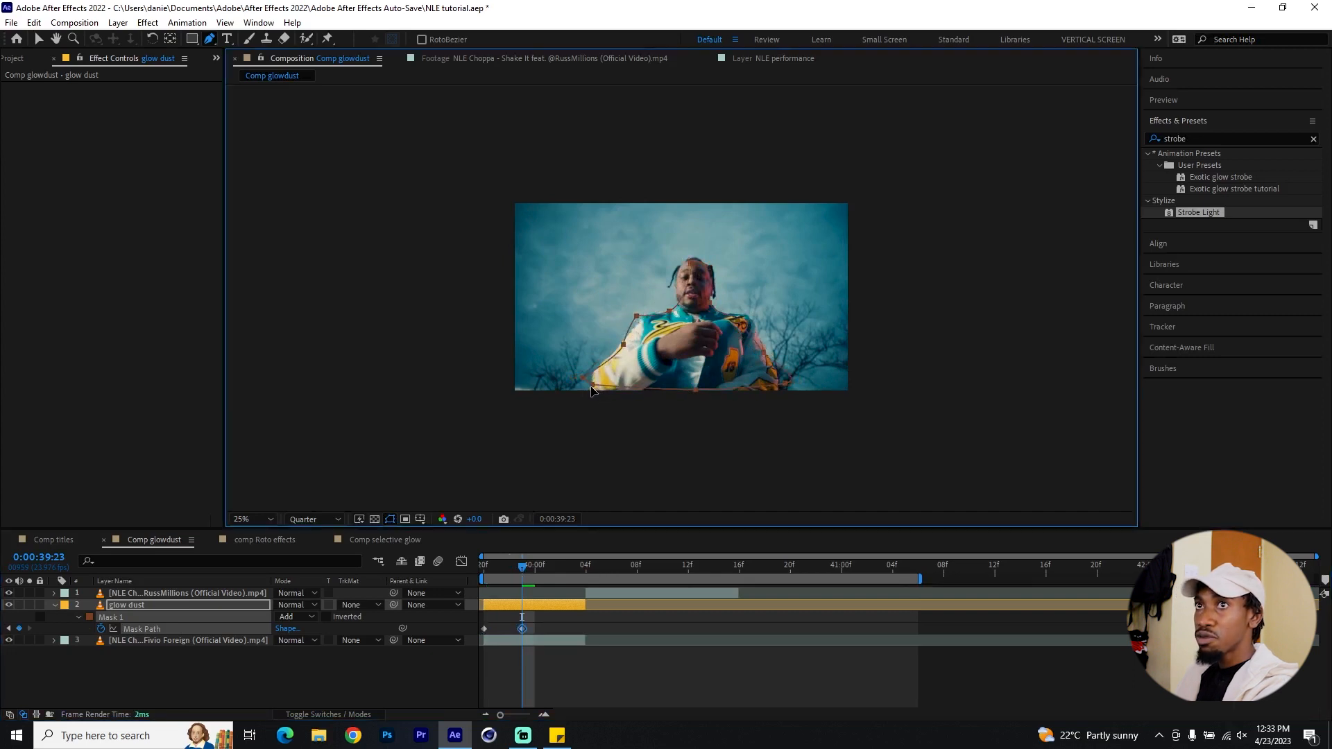
pyautogui.click(39, 39)
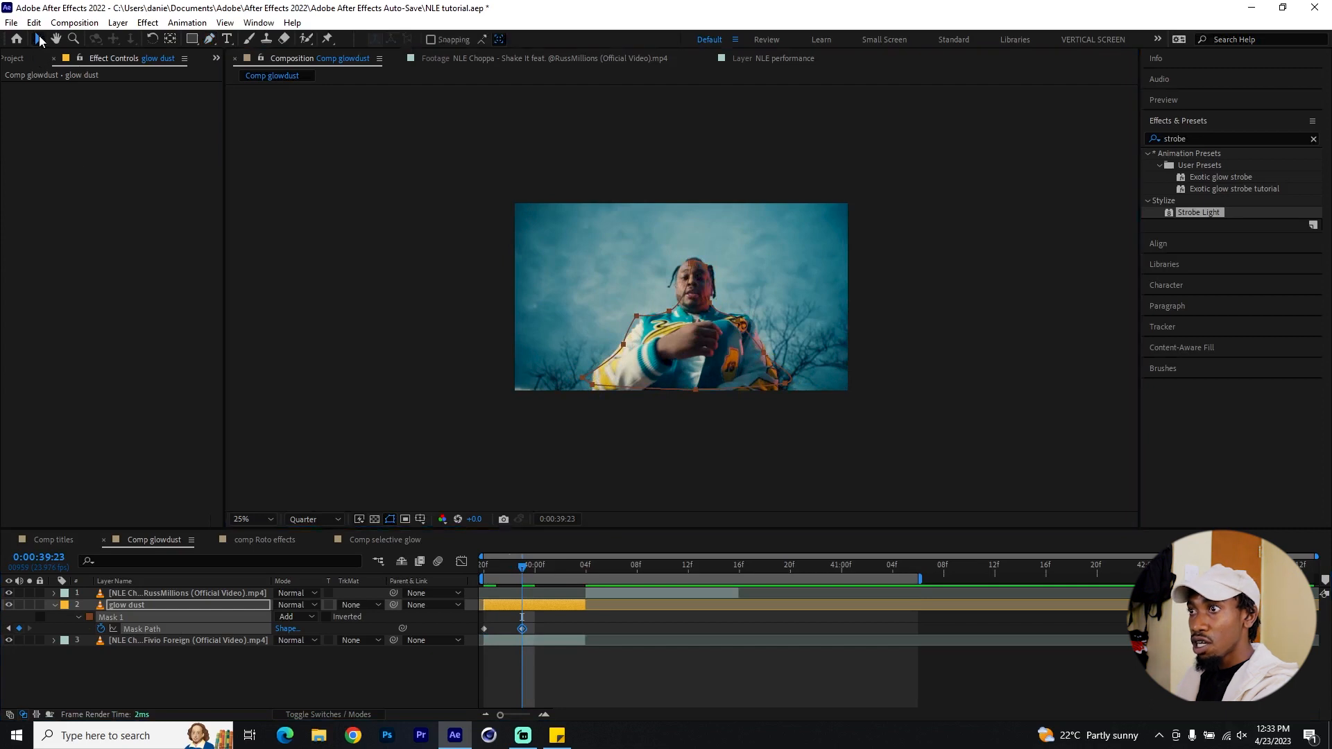
pyautogui.click(581, 377)
pyautogui.moveTo(592, 378); pyautogui.dragTo(673, 313)
pyautogui.moveTo(691, 264); pyautogui.dragTo(743, 330)
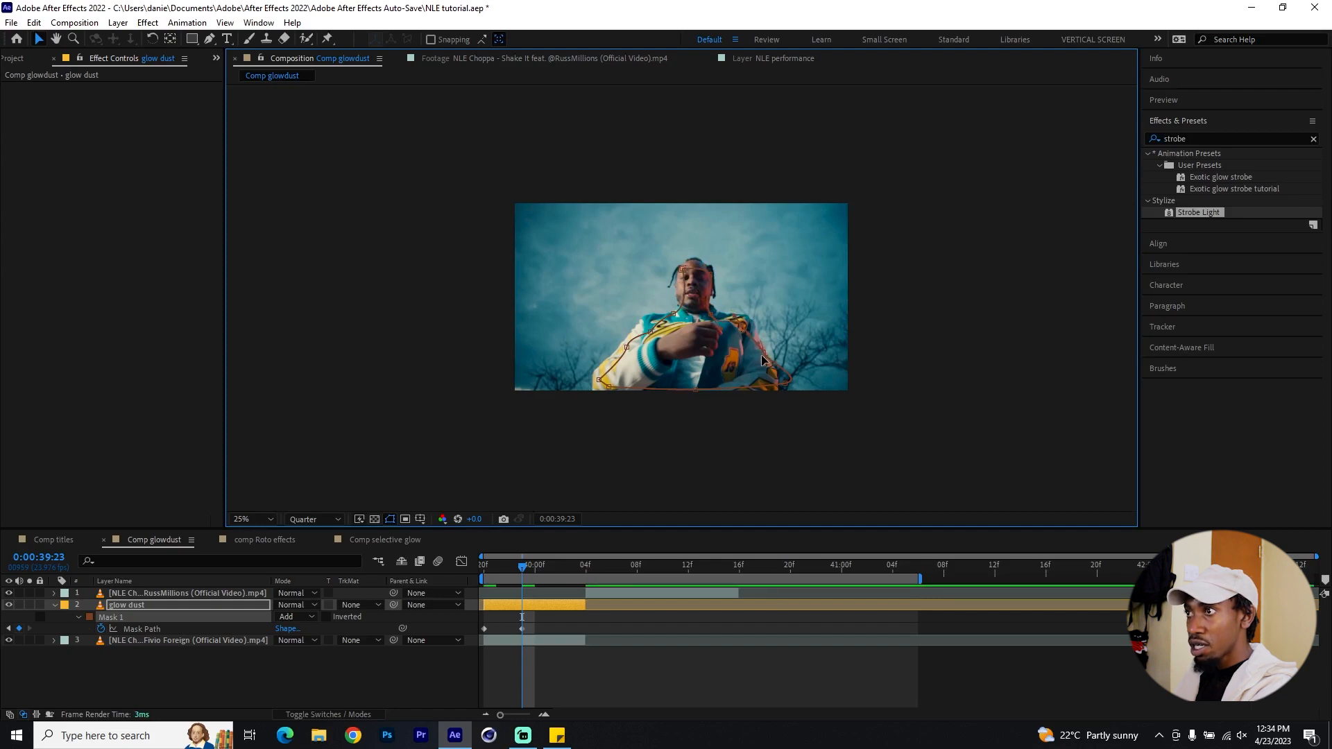
pyautogui.moveTo(763, 354); pyautogui.dragTo(762, 385)
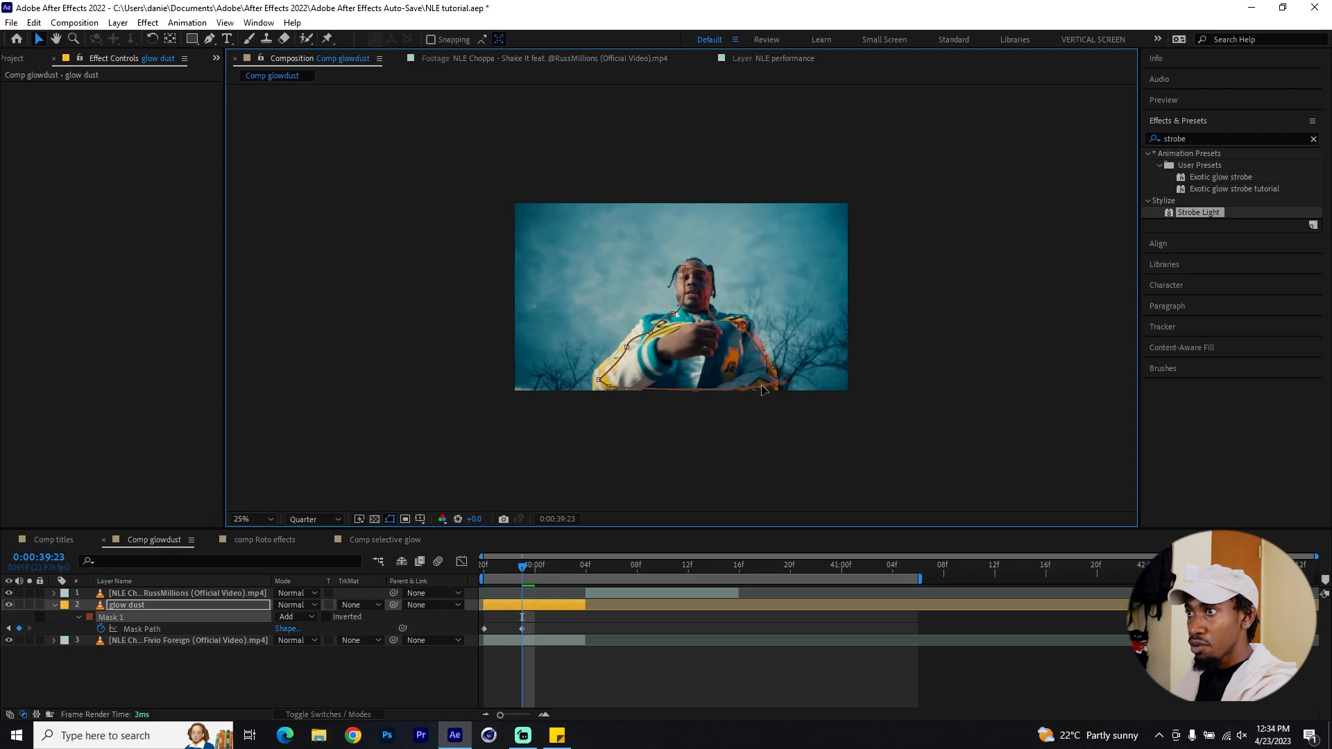
# Step: Reshape Mask 1 to follow the performer's head, shoulders and jacket at 0:00:40:02
pyautogui.moveTo(514, 567); pyautogui.dragTo(560, 567)
pyautogui.moveTo(595, 375); pyautogui.dragTo(632, 378)
pyautogui.moveTo(651, 331); pyautogui.dragTo(644, 329)
pyautogui.moveTo(672, 314); pyautogui.dragTo(676, 317)
pyautogui.moveTo(682, 269); pyautogui.dragTo(692, 284)
pyautogui.click(710, 272)
pyautogui.click(188, 618)
pyautogui.click(180, 639)
pyautogui.click(163, 614)
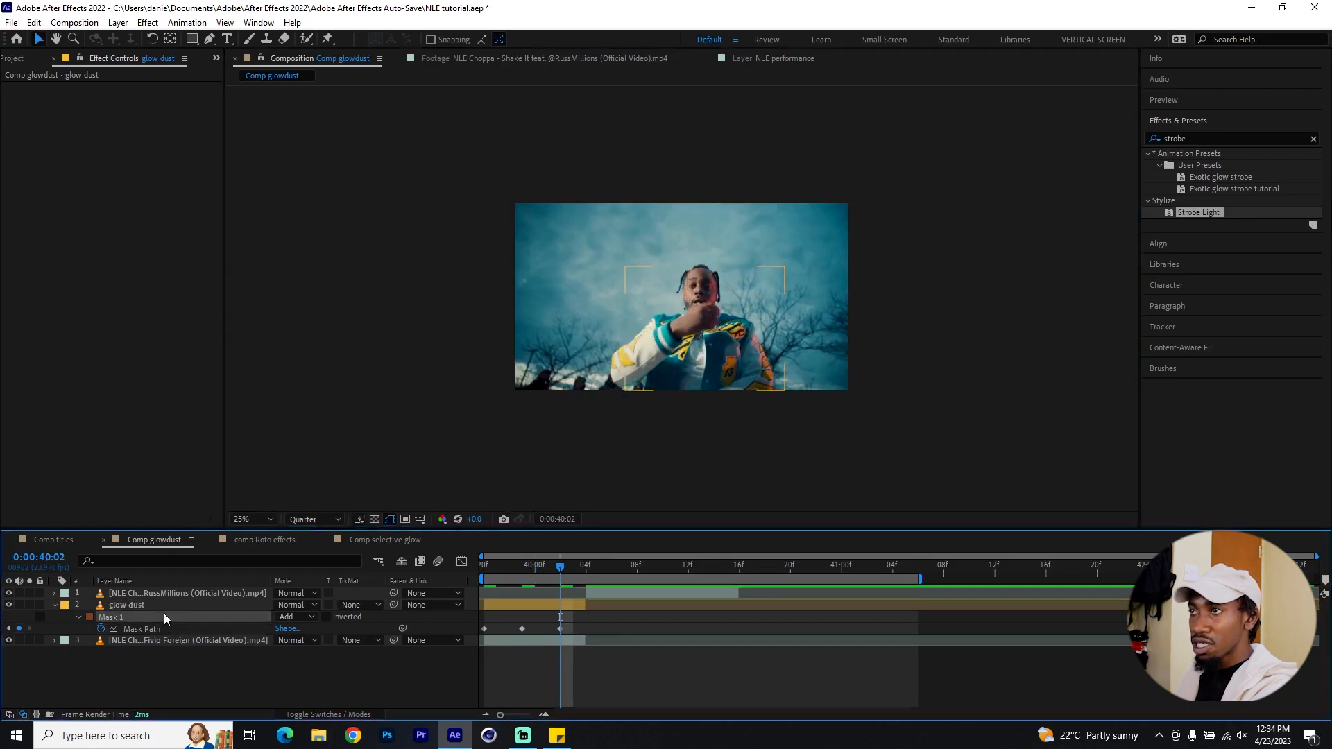
pyautogui.click(714, 277)
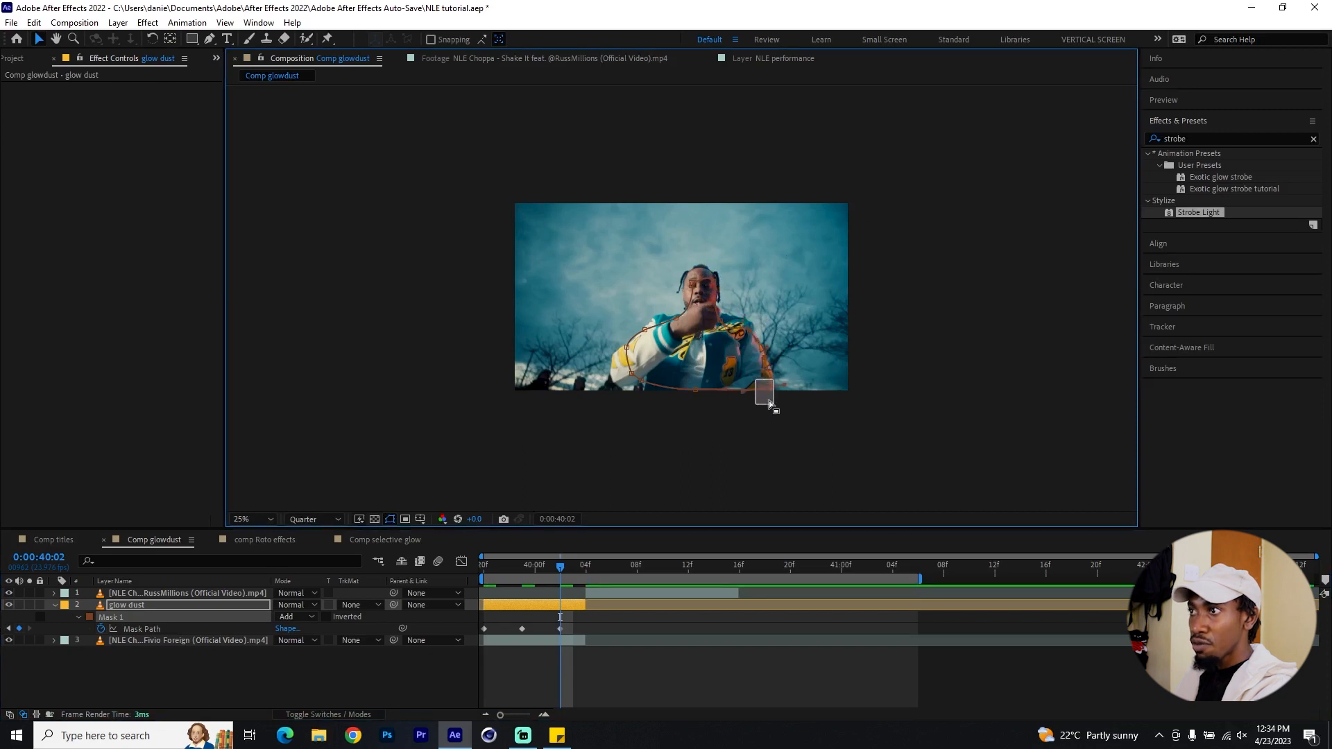
pyautogui.moveTo(761, 391); pyautogui.dragTo(748, 385)
# Step: Return to 0:00:39:20 and apply the Video Copilot Saber effect to the glow dust layer
pyautogui.moveTo(576, 567); pyautogui.dragTo(486, 571)
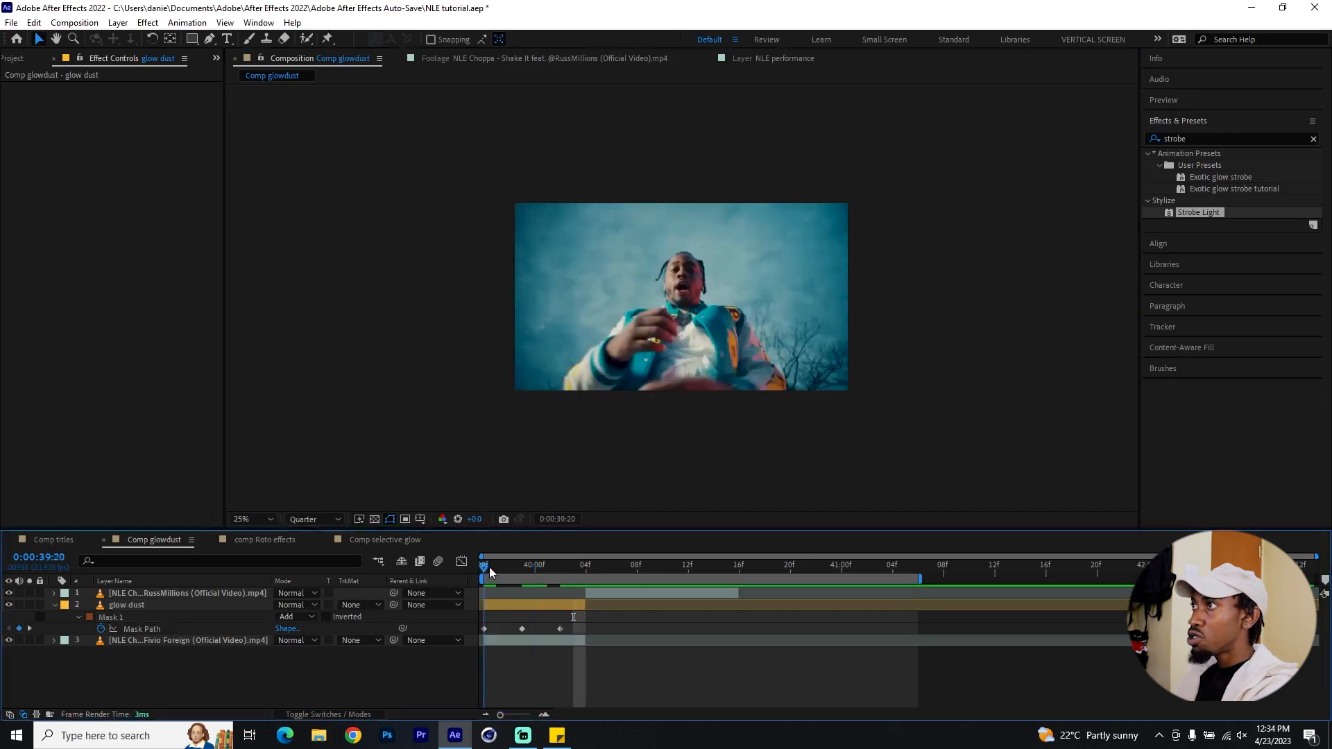
pyautogui.click(1207, 142)
pyautogui.write('saber')
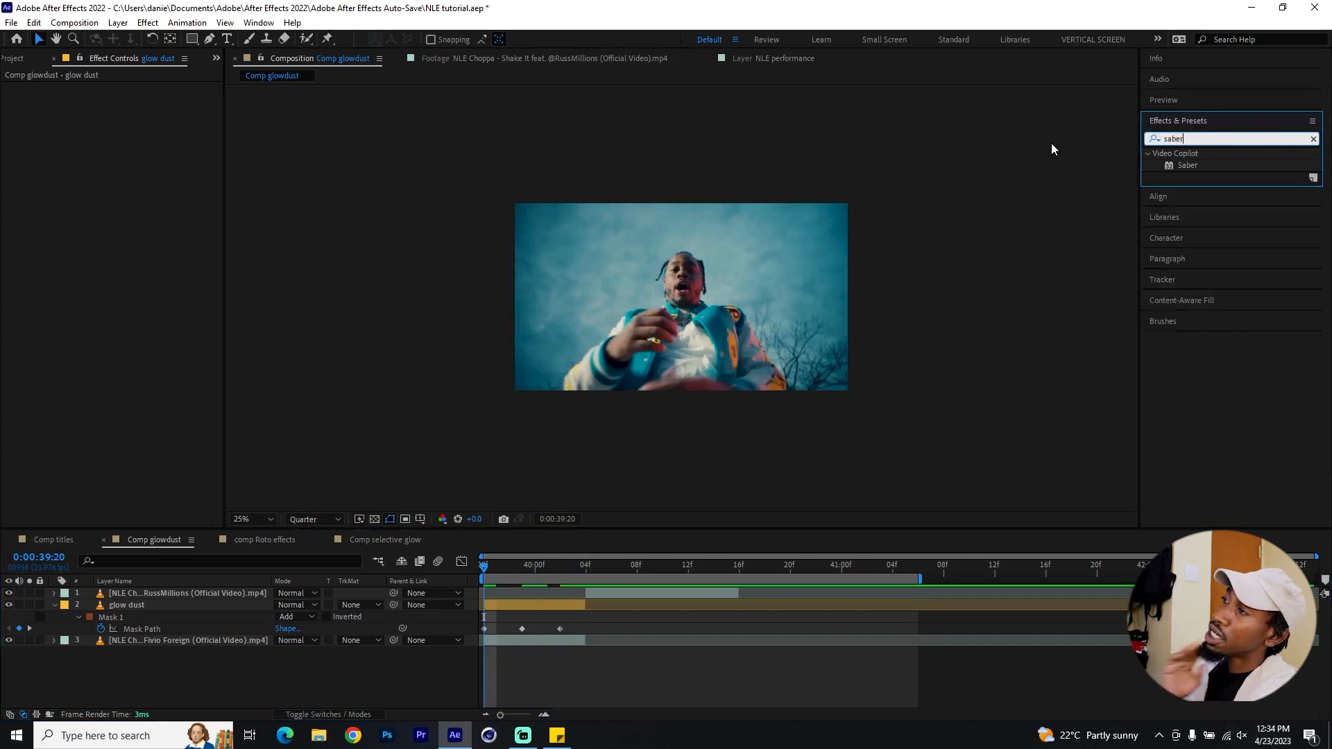
pyautogui.click(1172, 165)
pyautogui.moveTo(1168, 165); pyautogui.dragTo(229, 603)
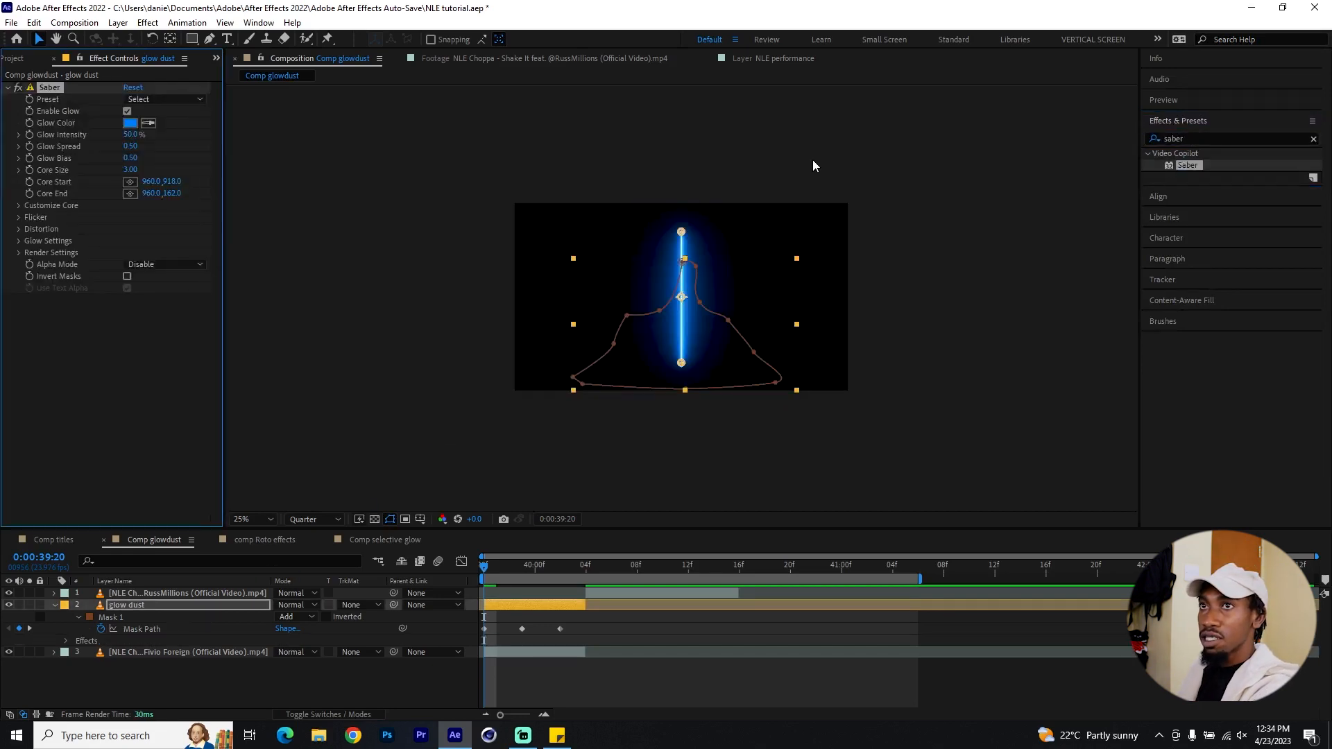
# Step: Set Saber's Core Type to Layer Masks and check the glowing outline at 0:00:39:22
pyautogui.click(19, 204)
pyautogui.click(163, 219)
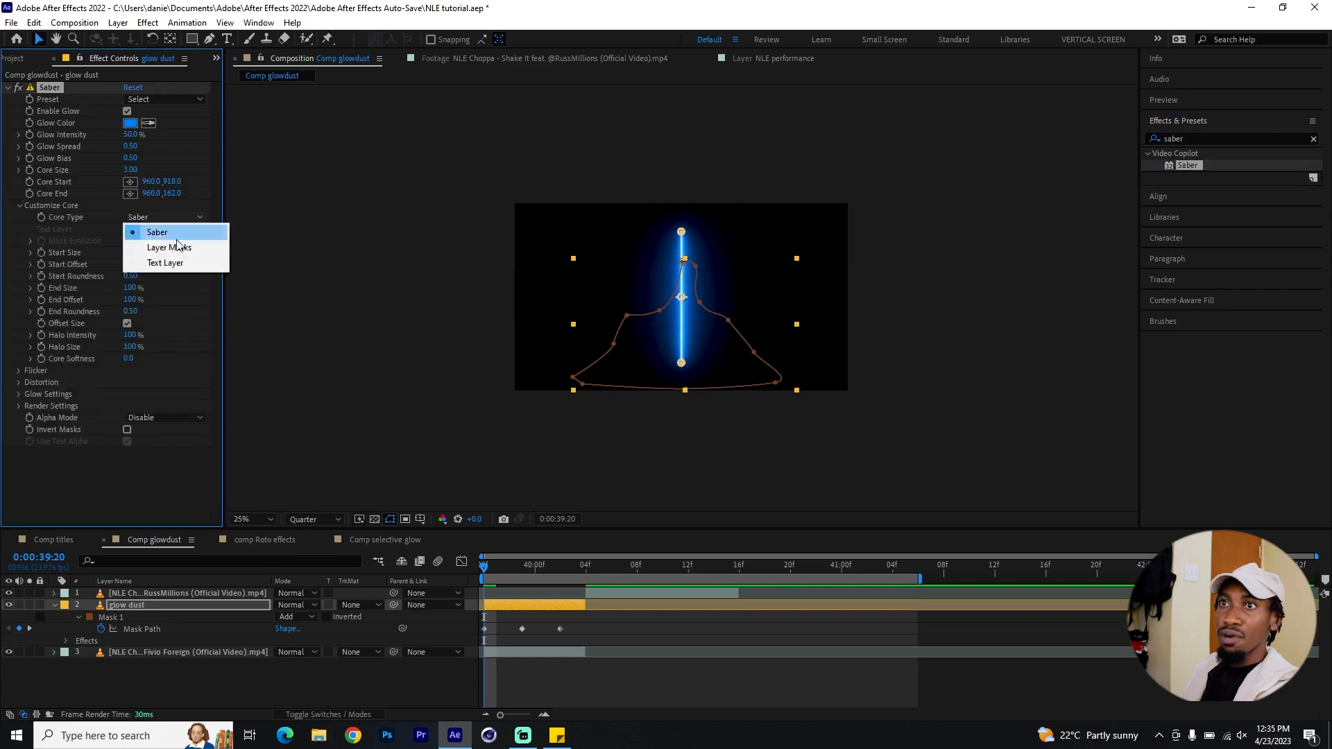
pyautogui.click(182, 251)
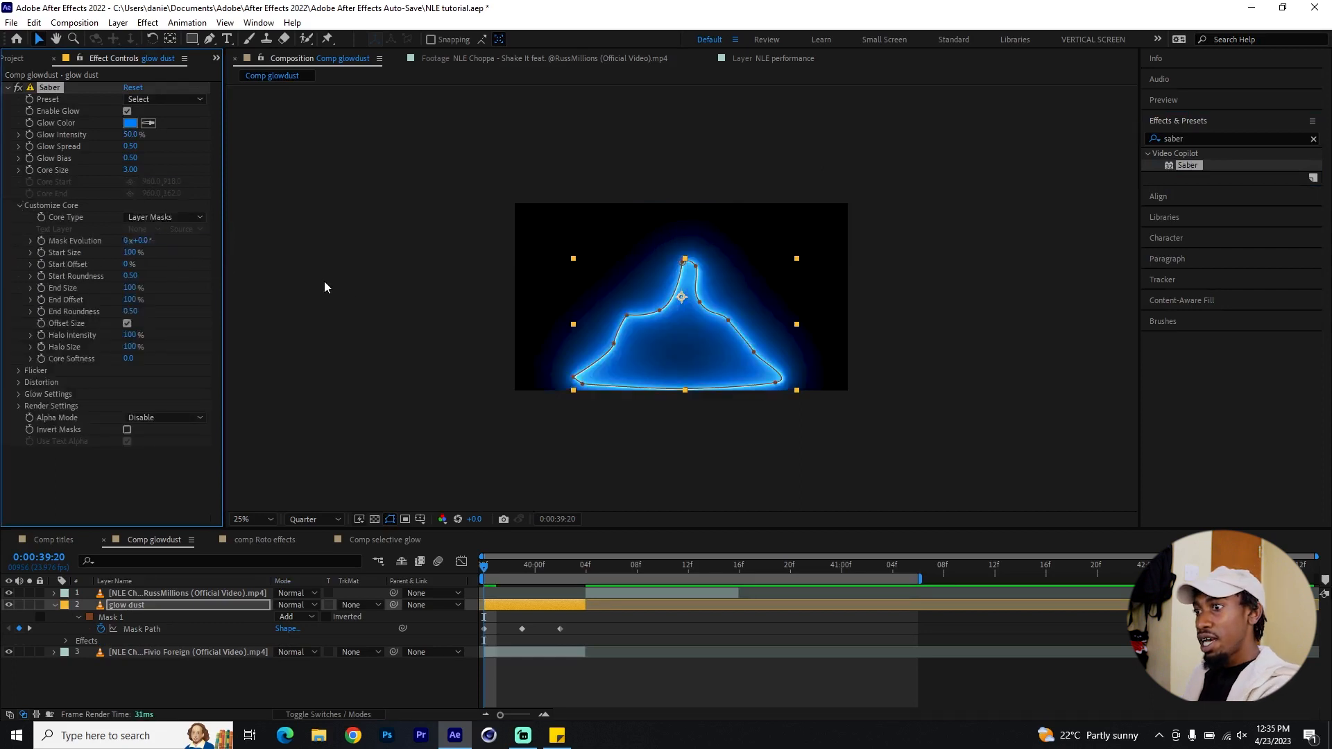
pyautogui.click(916, 674)
pyautogui.click(509, 567)
pyautogui.moveTo(508, 569)
pyautogui.mouseDown()
pyautogui.moveTo(487, 576)
pyautogui.moveTo(574, 565)
pyautogui.moveTo(475, 580)
pyautogui.moveTo(509, 578)
pyautogui.mouseUp()
# Step: Set Saber's Composite Settings to Transparent in its render settings and go back to 0:00:39:20
pyautogui.click(18, 393)
pyautogui.click(18, 393)
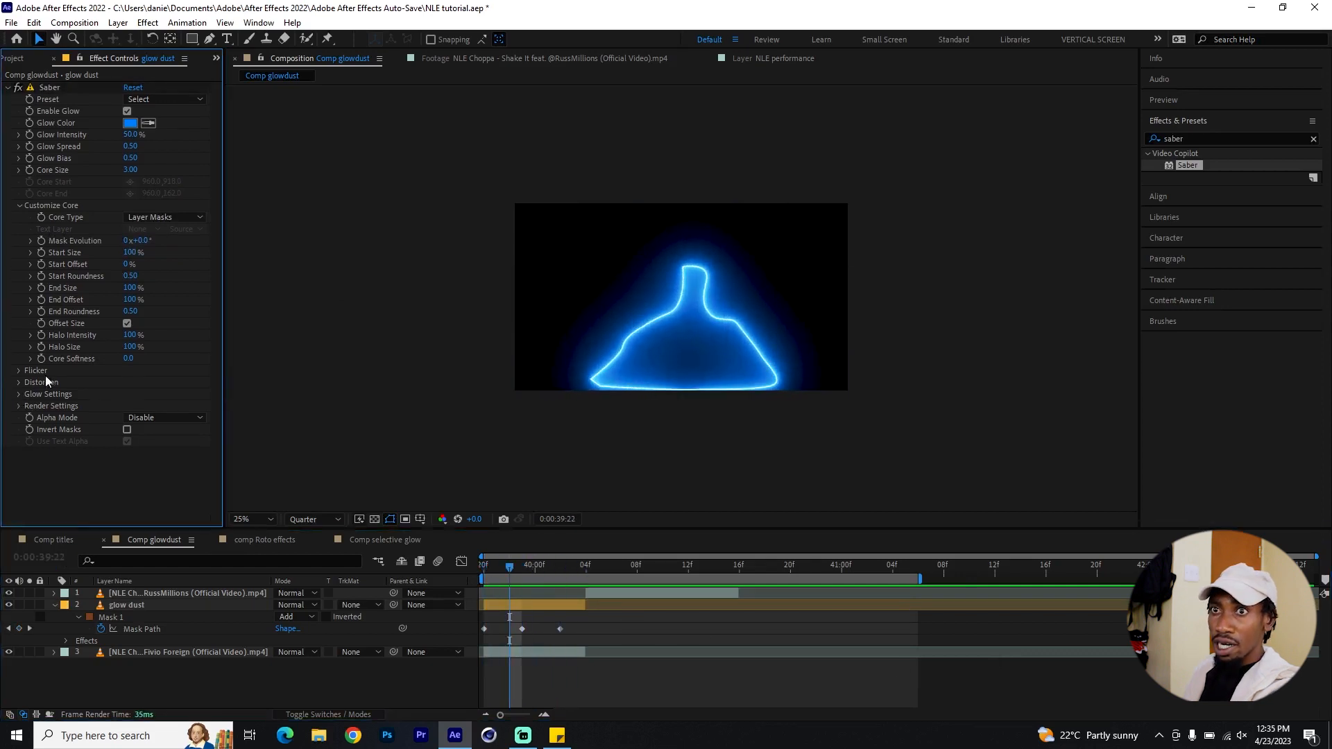
pyautogui.click(20, 405)
pyautogui.scroll(-1, 141, 495)
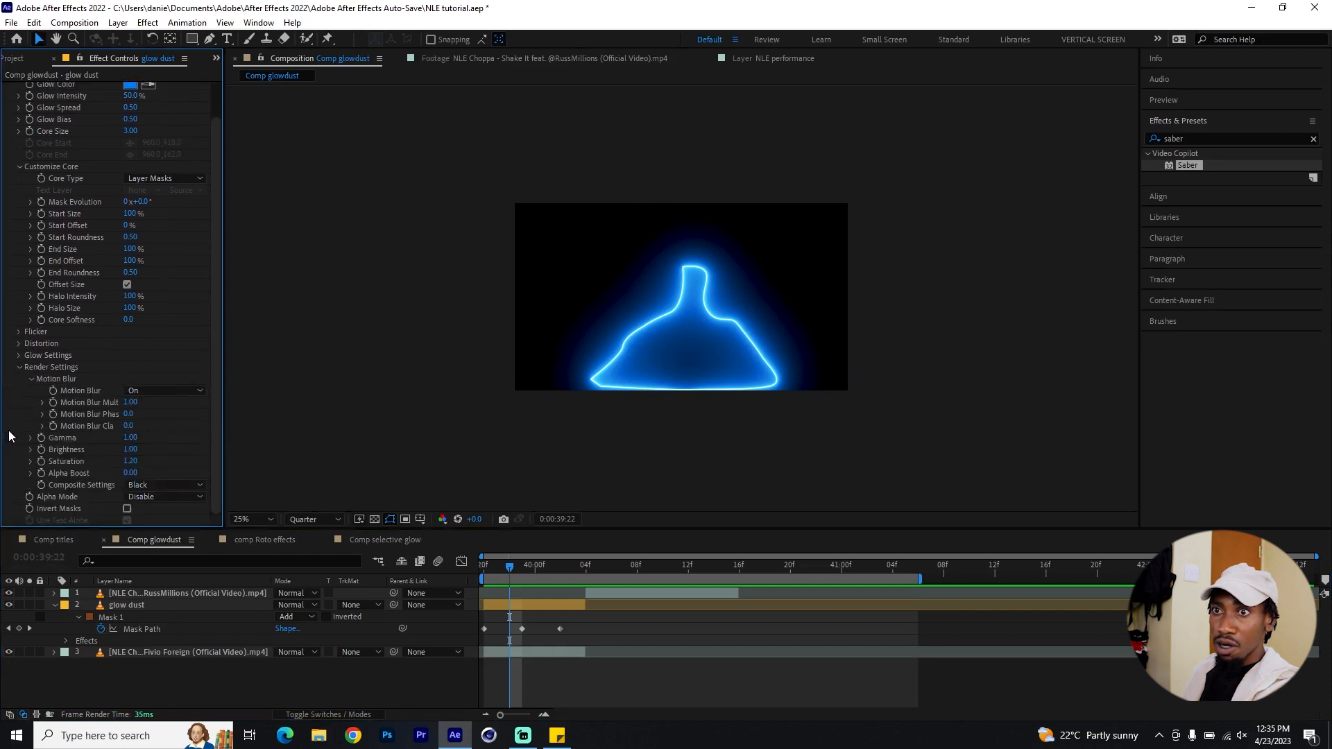
pyautogui.click(142, 486)
pyautogui.click(173, 500)
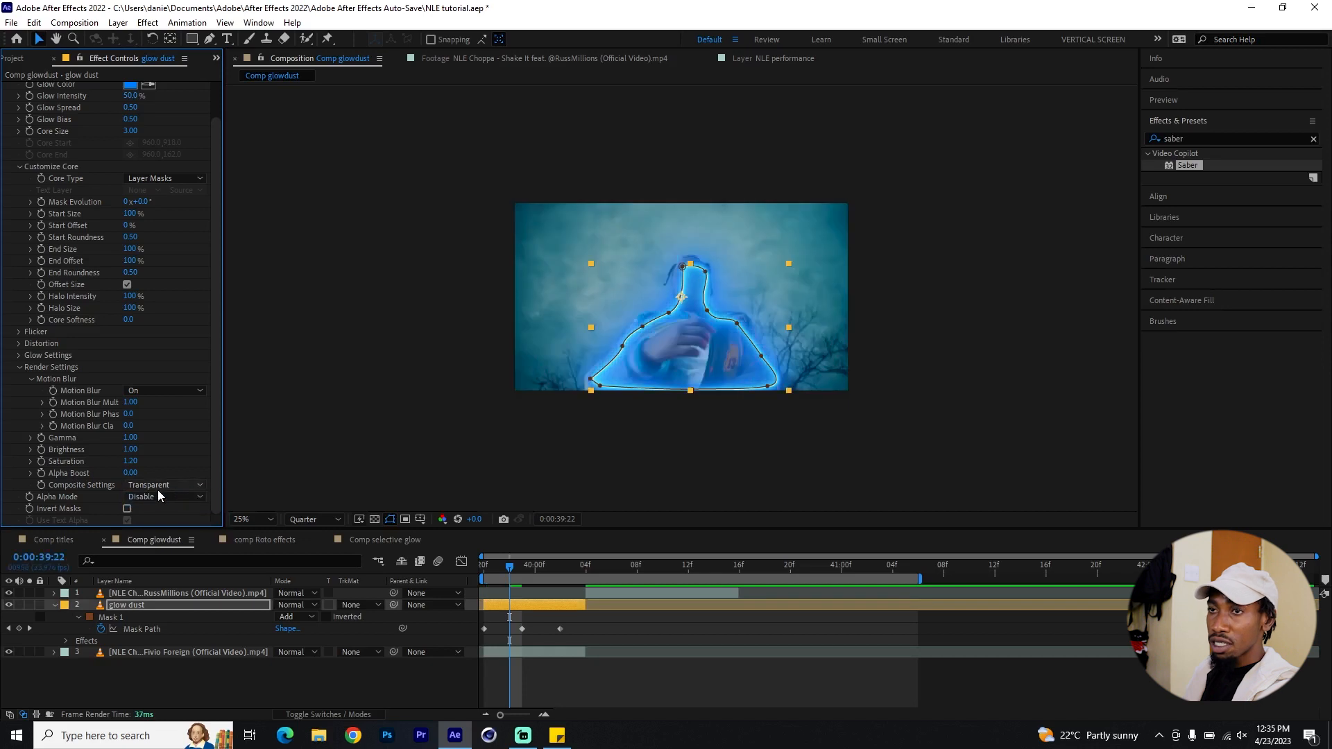
pyautogui.click(627, 672)
pyautogui.moveTo(503, 564)
pyautogui.mouseDown()
pyautogui.moveTo(478, 568)
pyautogui.moveTo(533, 560)
pyautogui.moveTo(481, 569)
pyautogui.mouseUp()
pyautogui.click(505, 602)
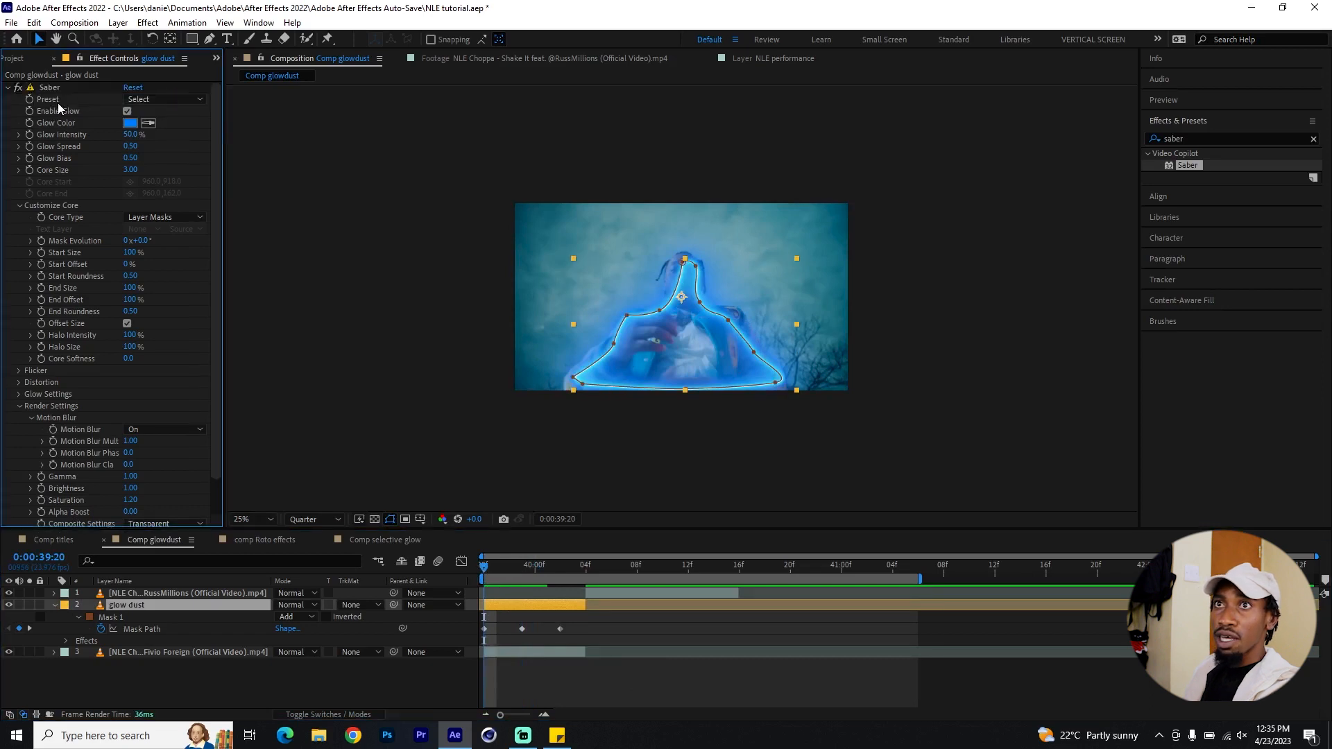
# Step: Apply Saber's Soft Smoke preset, change its Glow Color to bright blue 1FB3FF and play the result
pyautogui.click(141, 102)
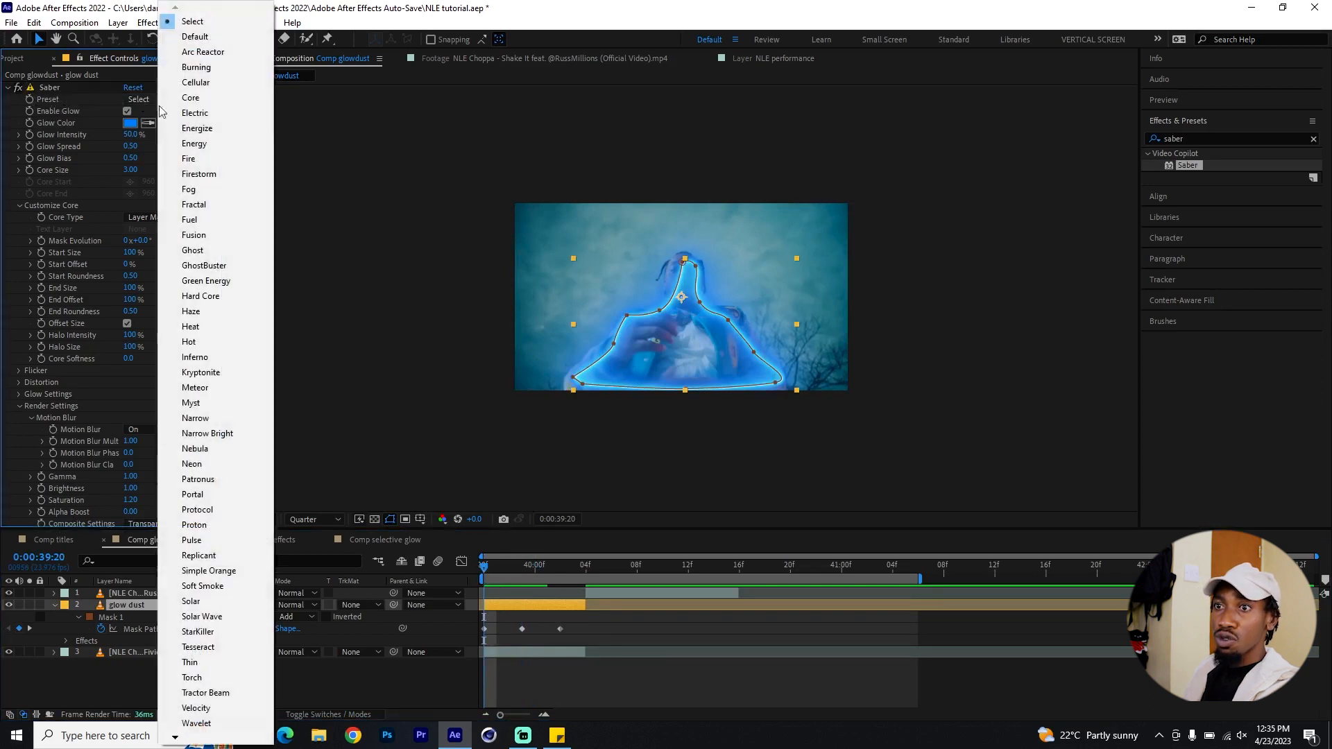
pyautogui.click(233, 586)
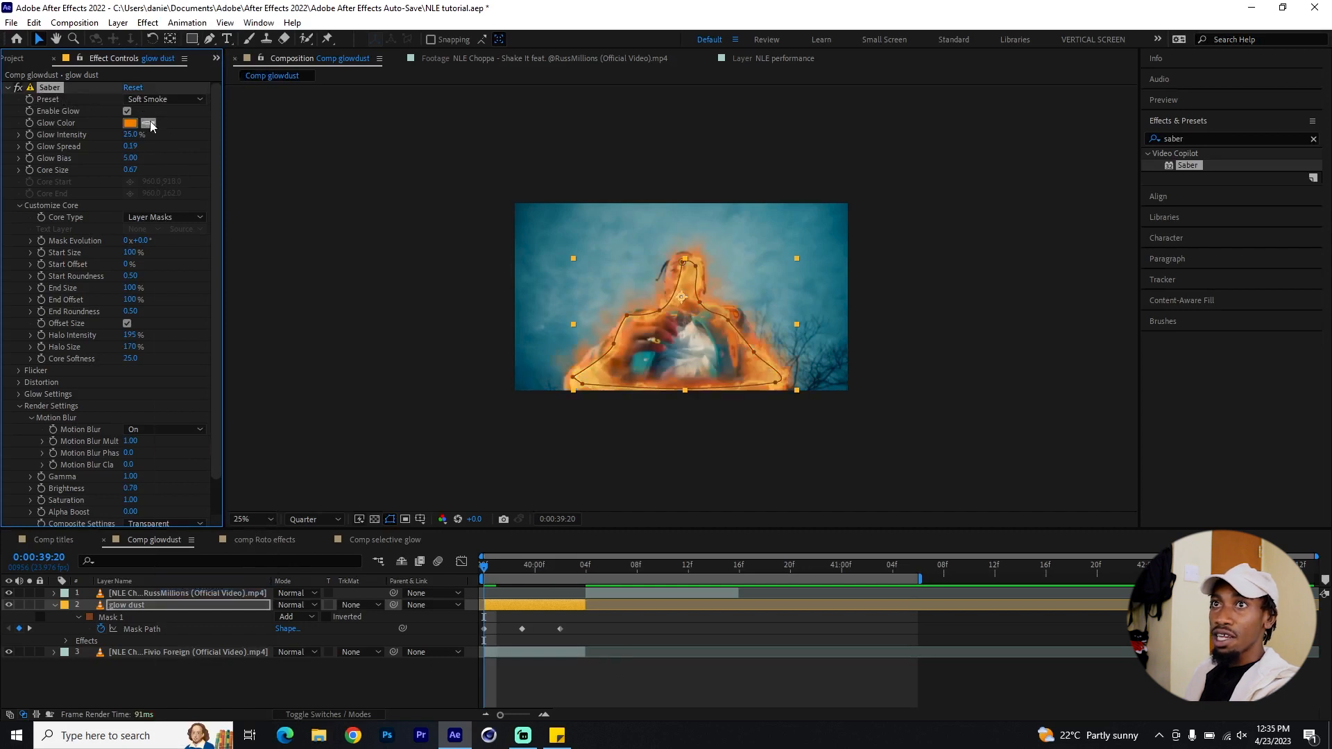
pyautogui.click(129, 124)
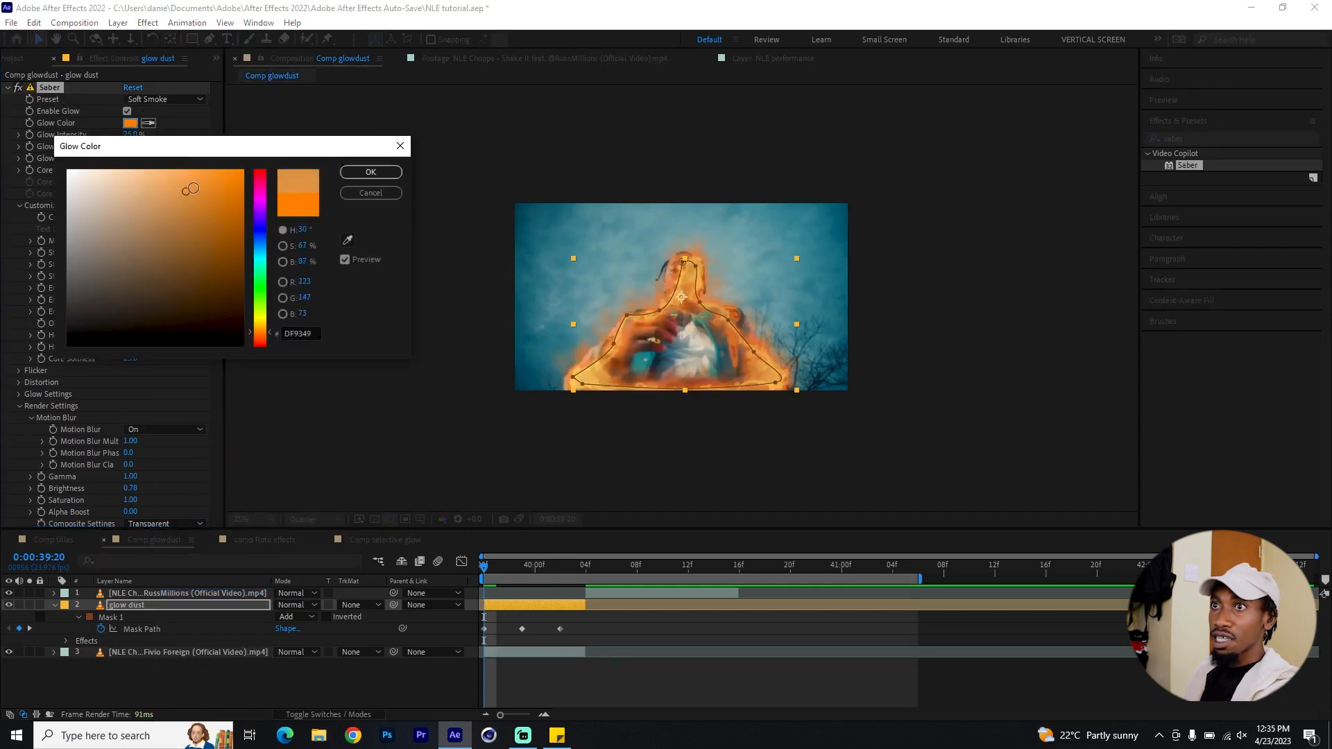
pyautogui.click(258, 243)
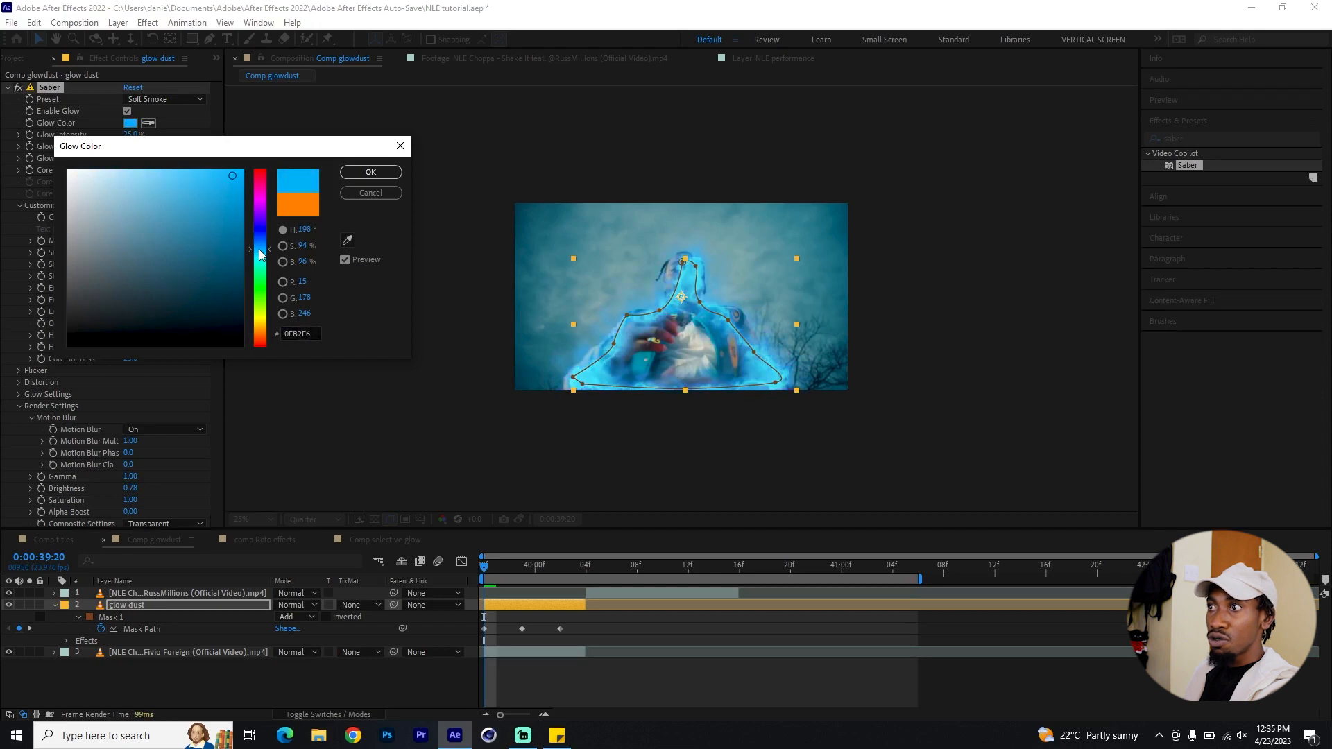
pyautogui.moveTo(256, 242); pyautogui.dragTo(260, 248)
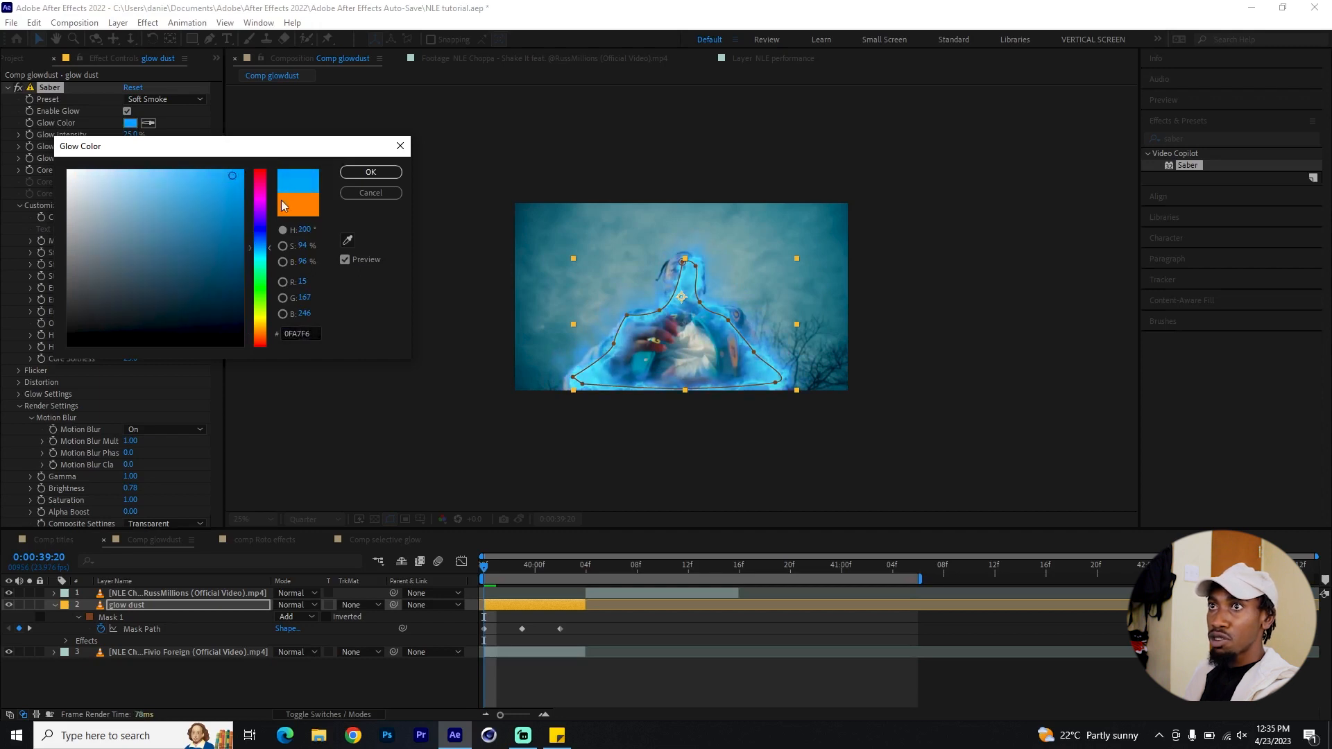
pyautogui.click(221, 170)
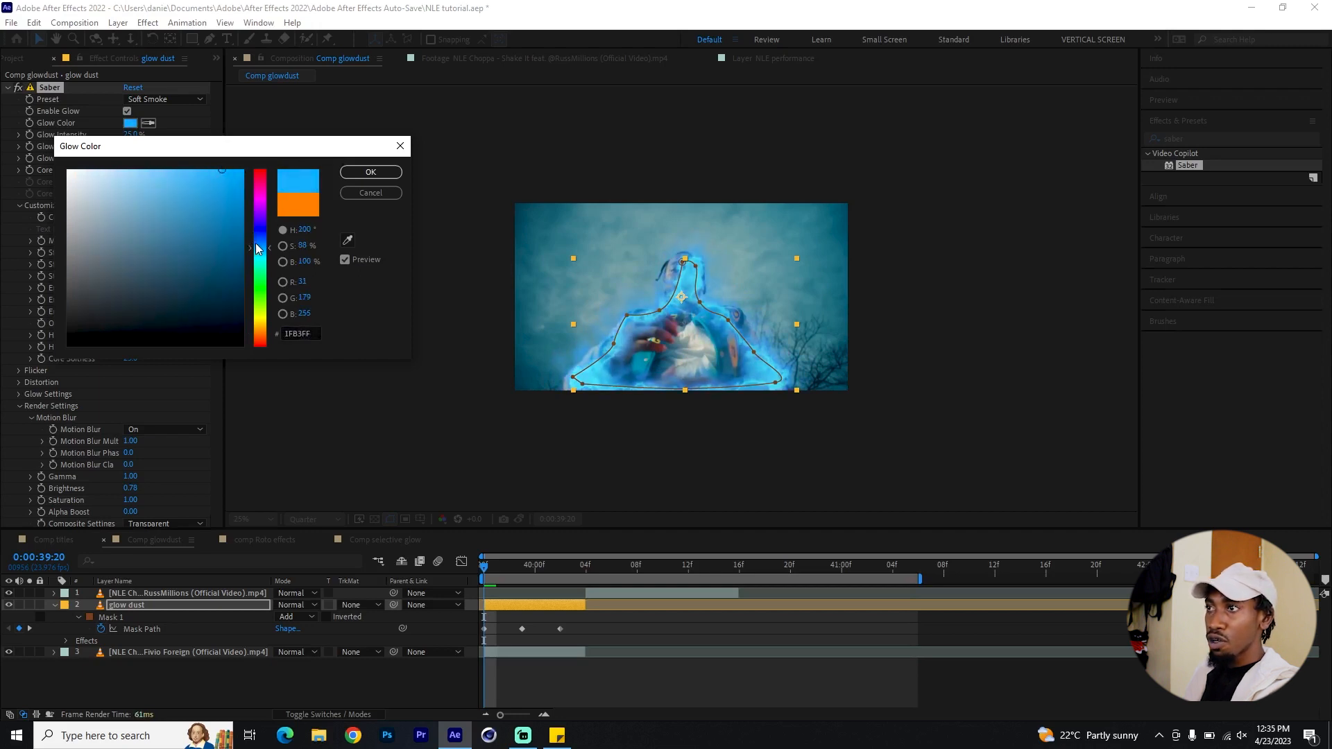
pyautogui.click(378, 172)
pyautogui.click(668, 670)
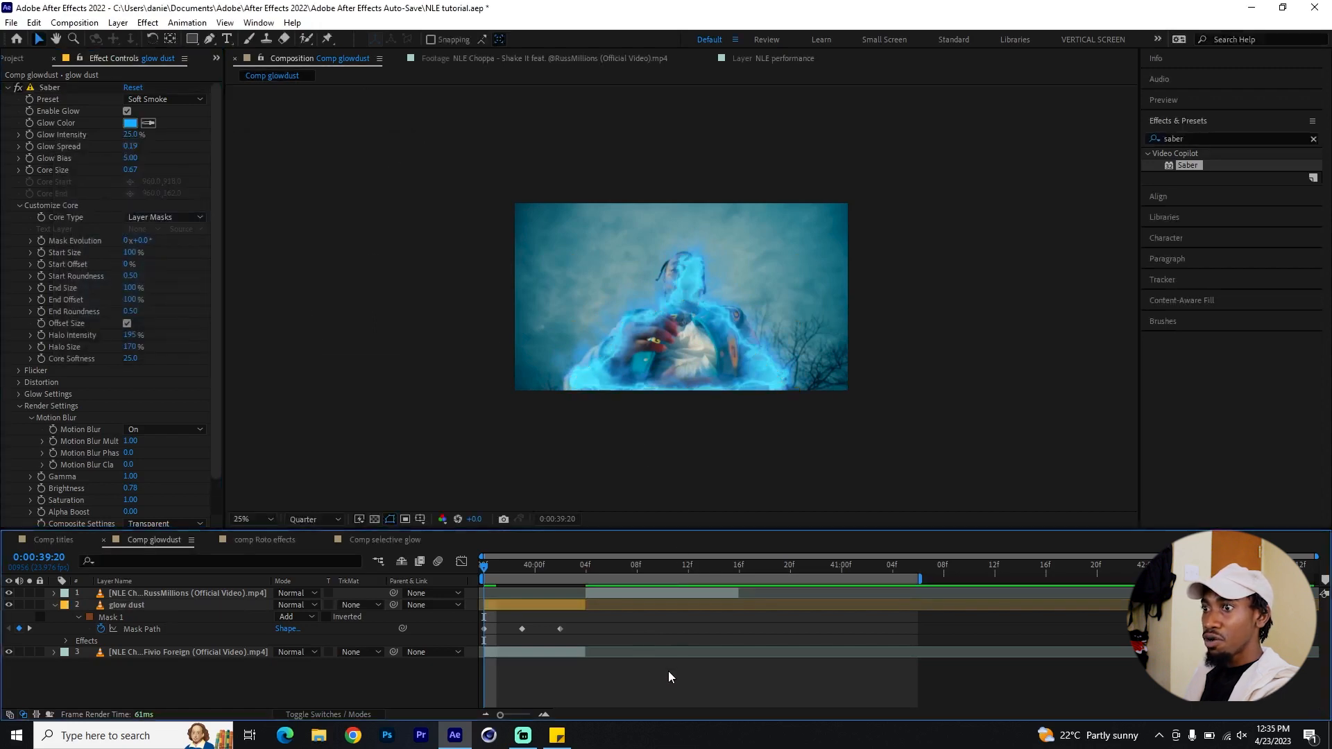
pyautogui.press('space')
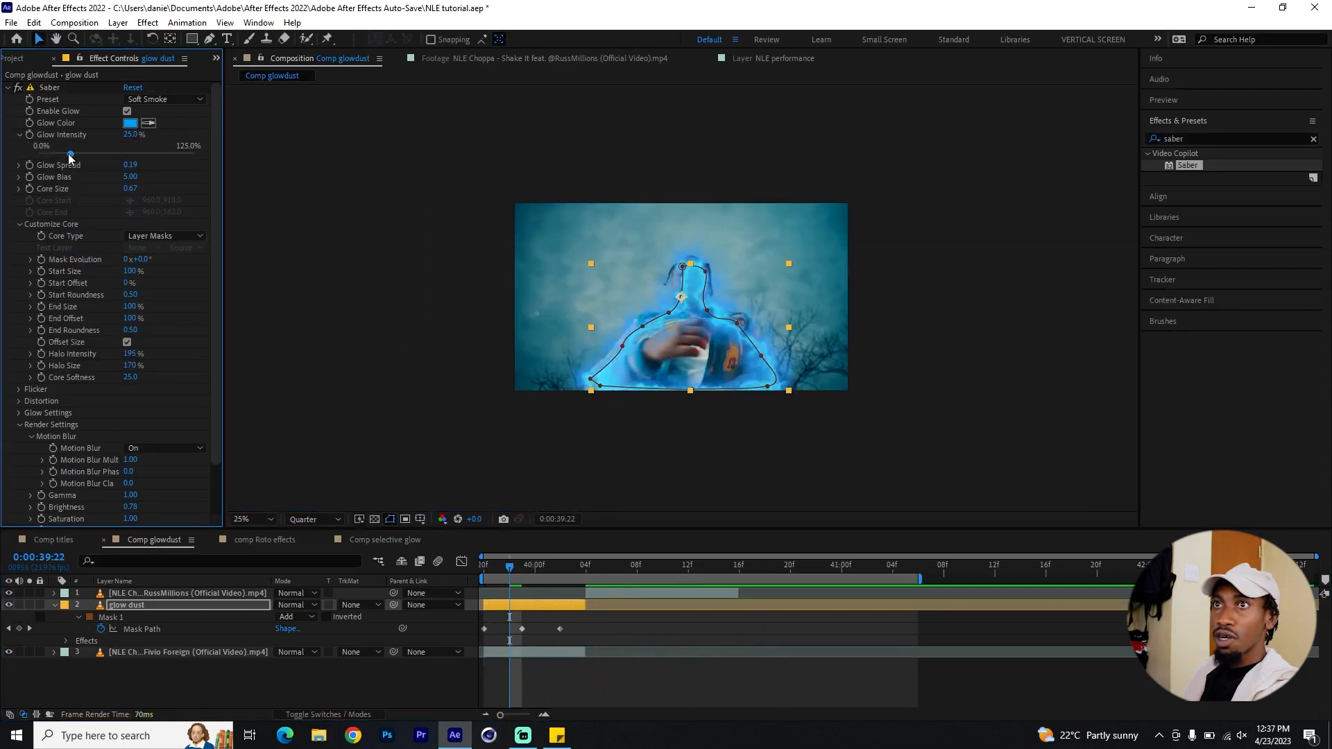
# Step: Raise Saber's Glow Intensity to 28.1% and preview the glow
pyautogui.moveTo(69, 154); pyautogui.dragTo(73, 152)
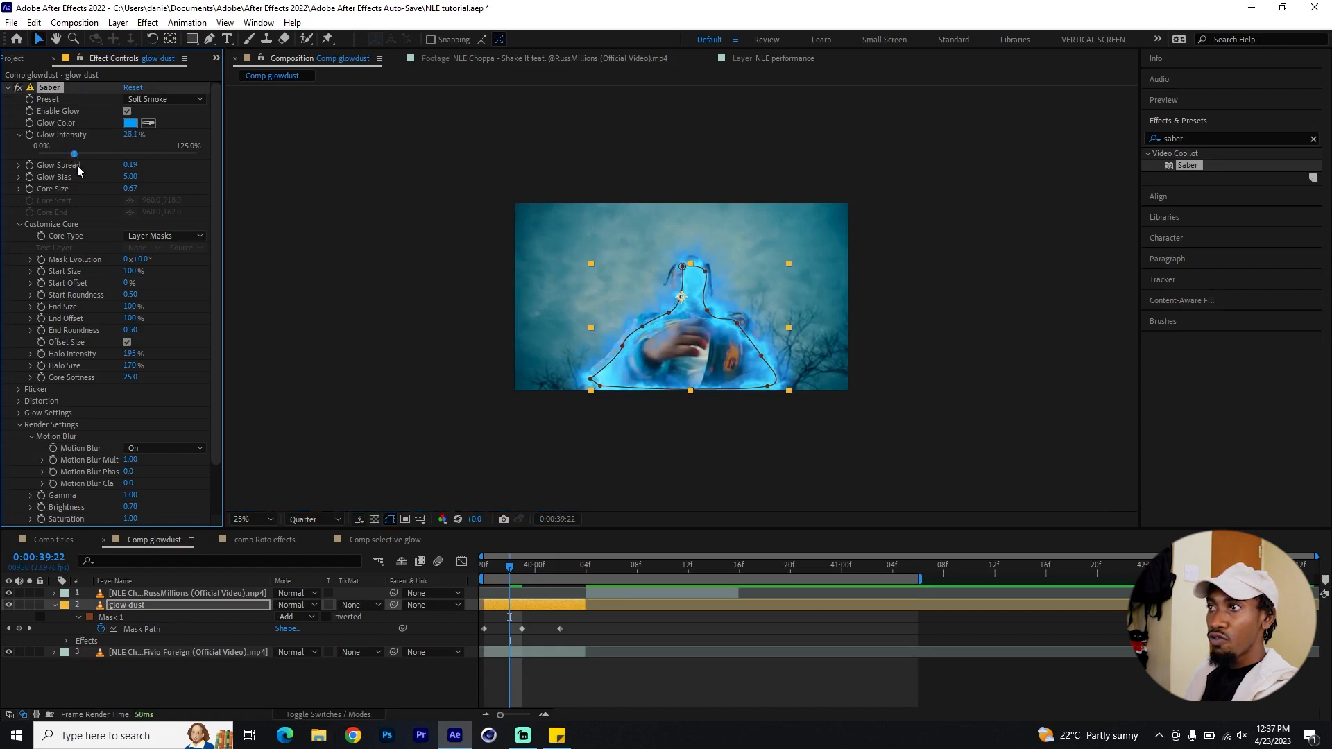
pyautogui.click(768, 673)
pyautogui.press('space')
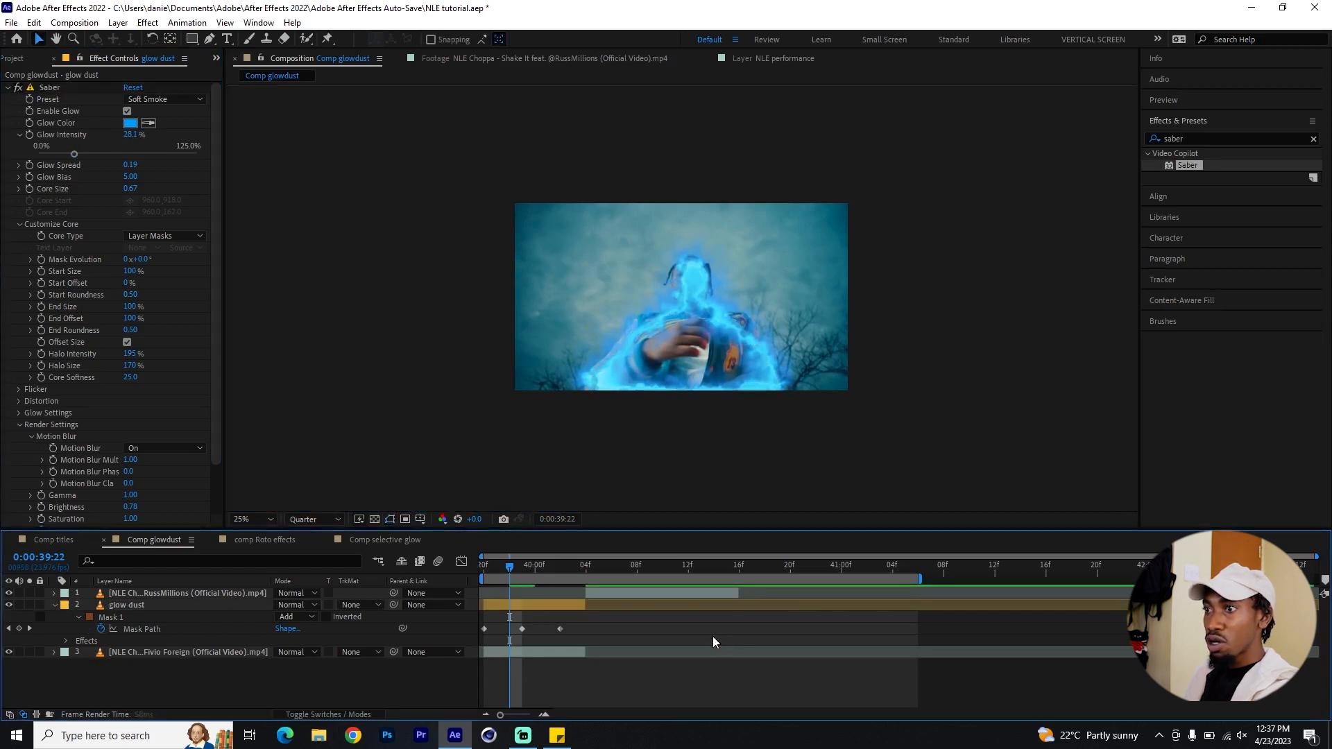
# Step: Return to 0:00:39:20 and set the glow dust layer's blending mode to Screen
pyautogui.click(485, 571)
pyautogui.moveTo(486, 574)
pyautogui.mouseDown()
pyautogui.moveTo(564, 576)
pyautogui.moveTo(489, 581)
pyautogui.mouseUp()
pyautogui.click(100, 628)
pyautogui.click(187, 601)
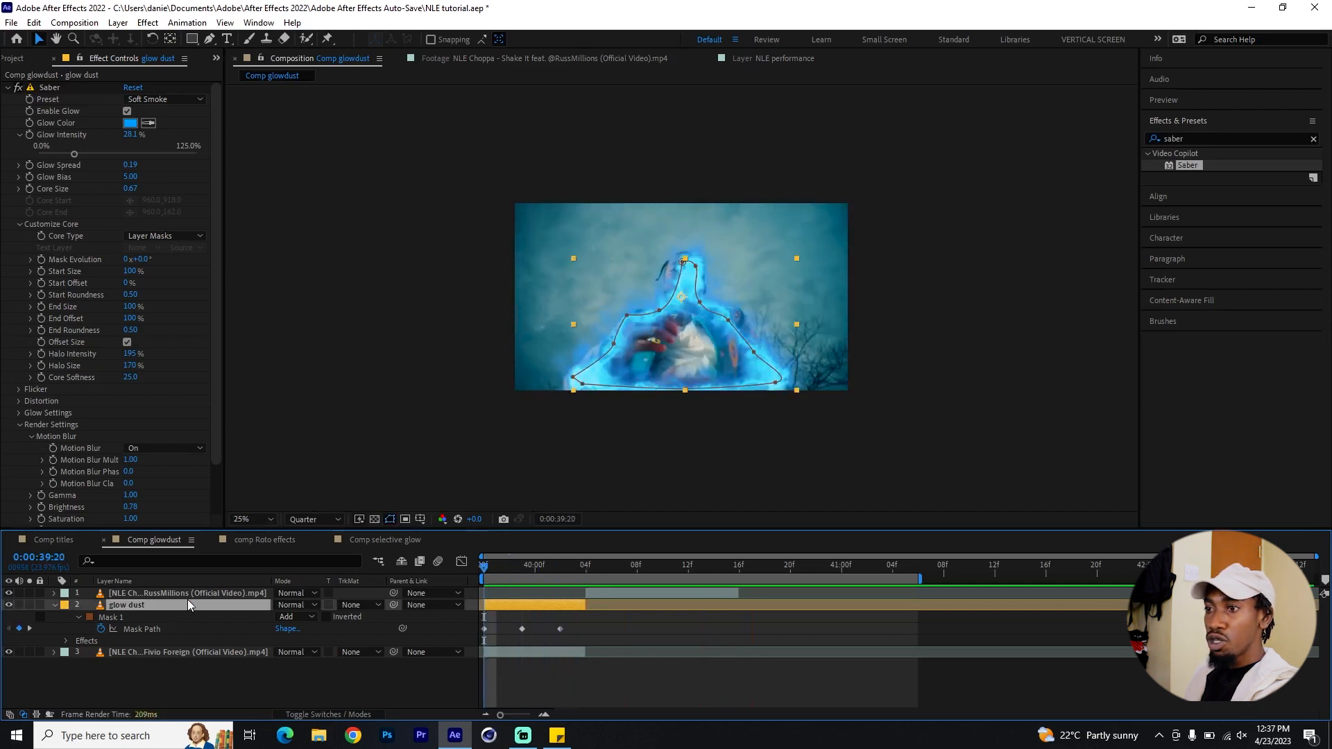
pyautogui.click(295, 605)
pyautogui.click(376, 290)
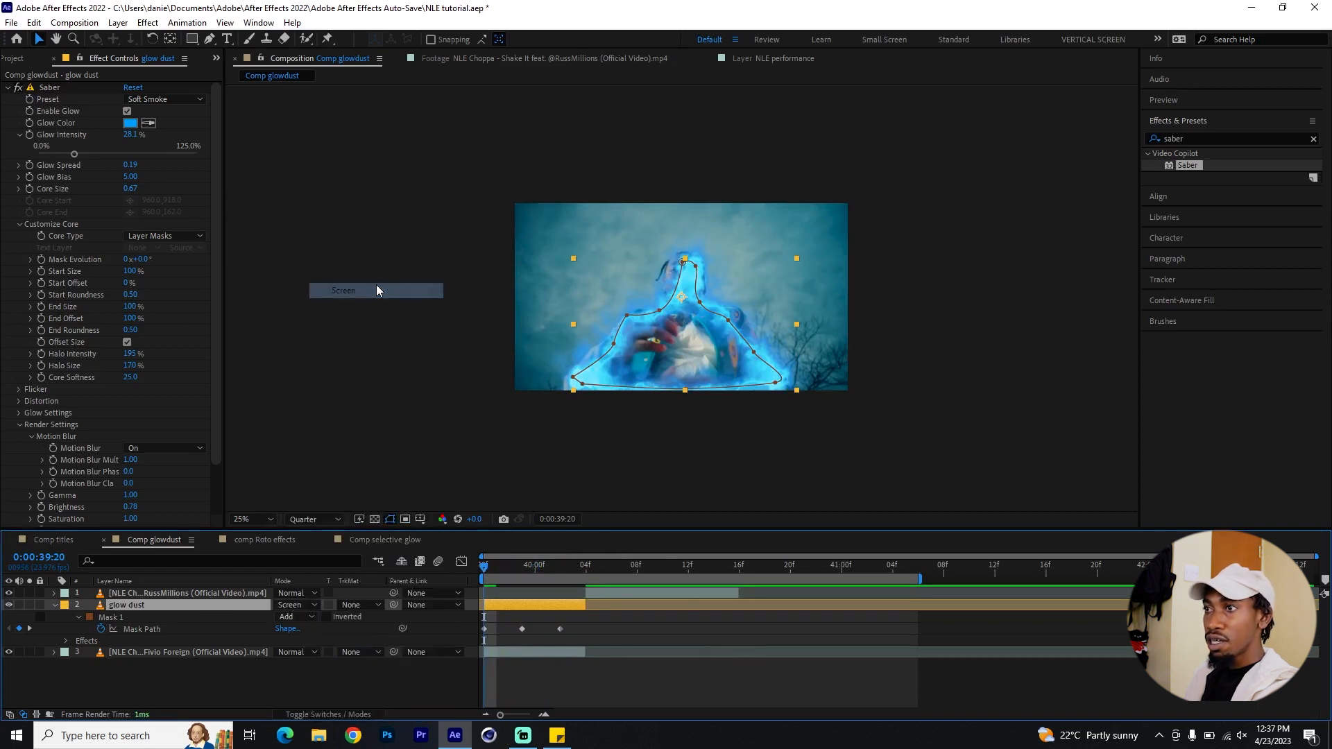
pyautogui.click(644, 676)
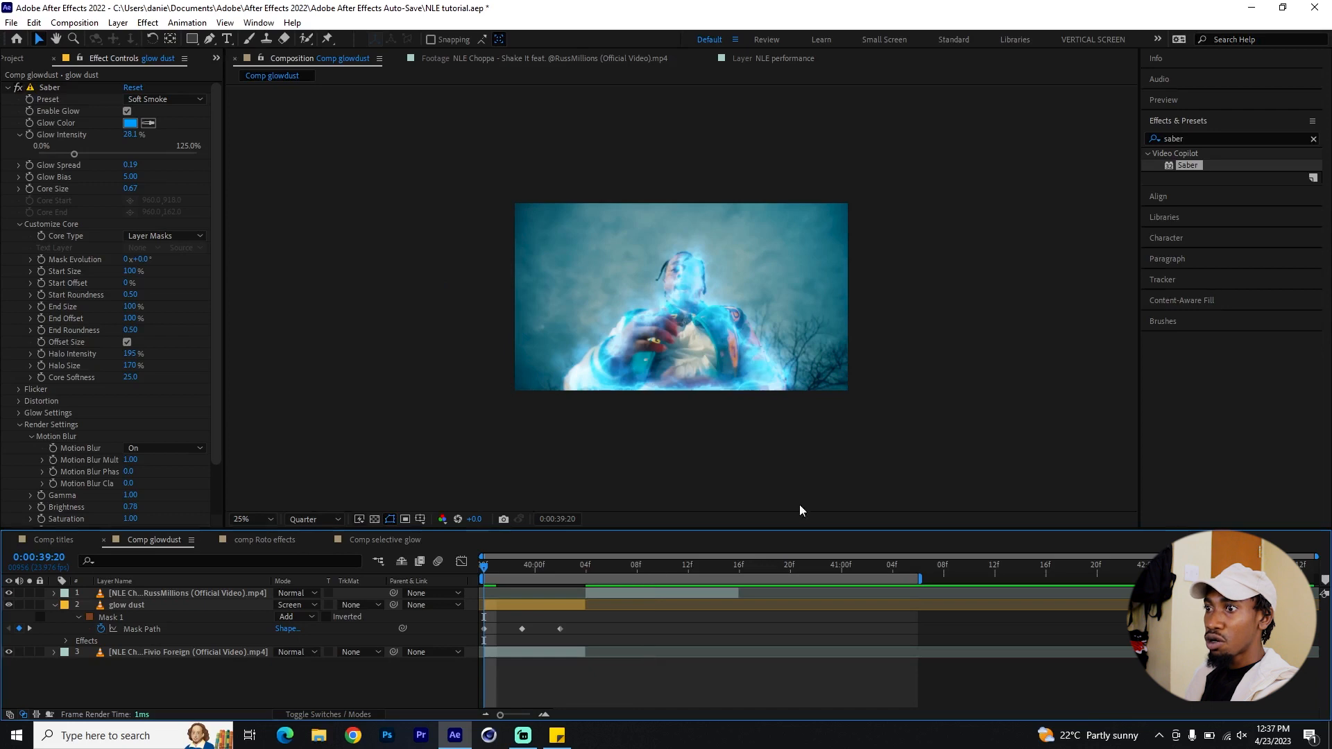
# Step: Play the glow result, go to 0:00:40:04 and duplicate the RussMillions clip layer
pyautogui.press('space')
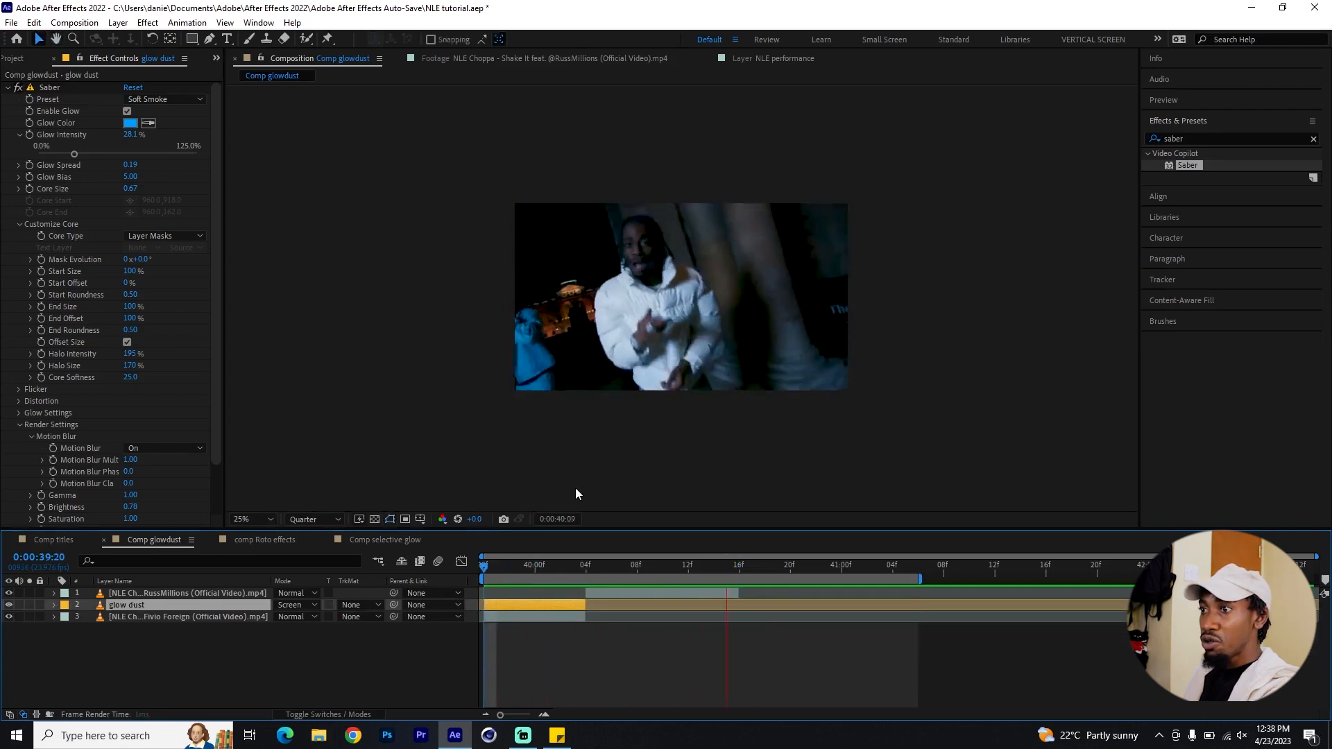
pyautogui.press('space')
pyautogui.click(586, 568)
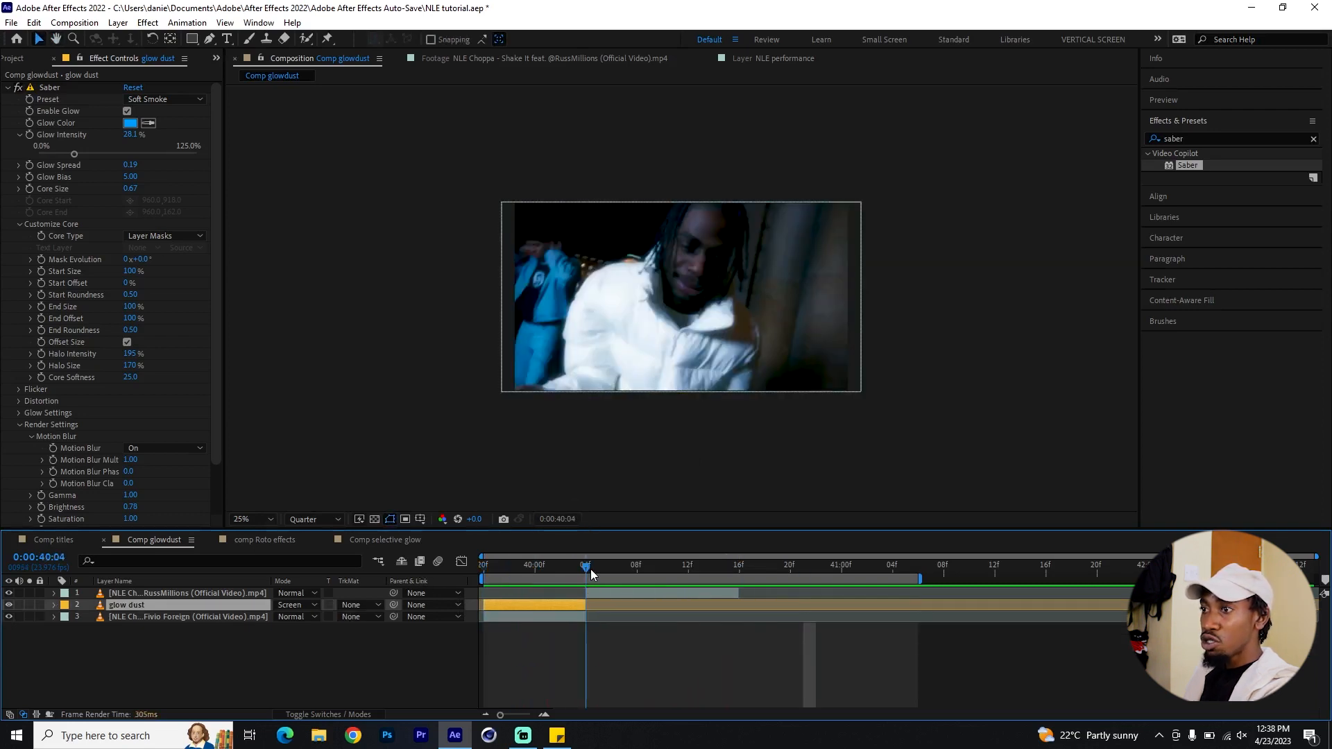
pyautogui.click(598, 589)
pyautogui.moveTo(587, 570)
pyautogui.mouseDown()
pyautogui.moveTo(701, 574)
pyautogui.moveTo(590, 580)
pyautogui.mouseUp()
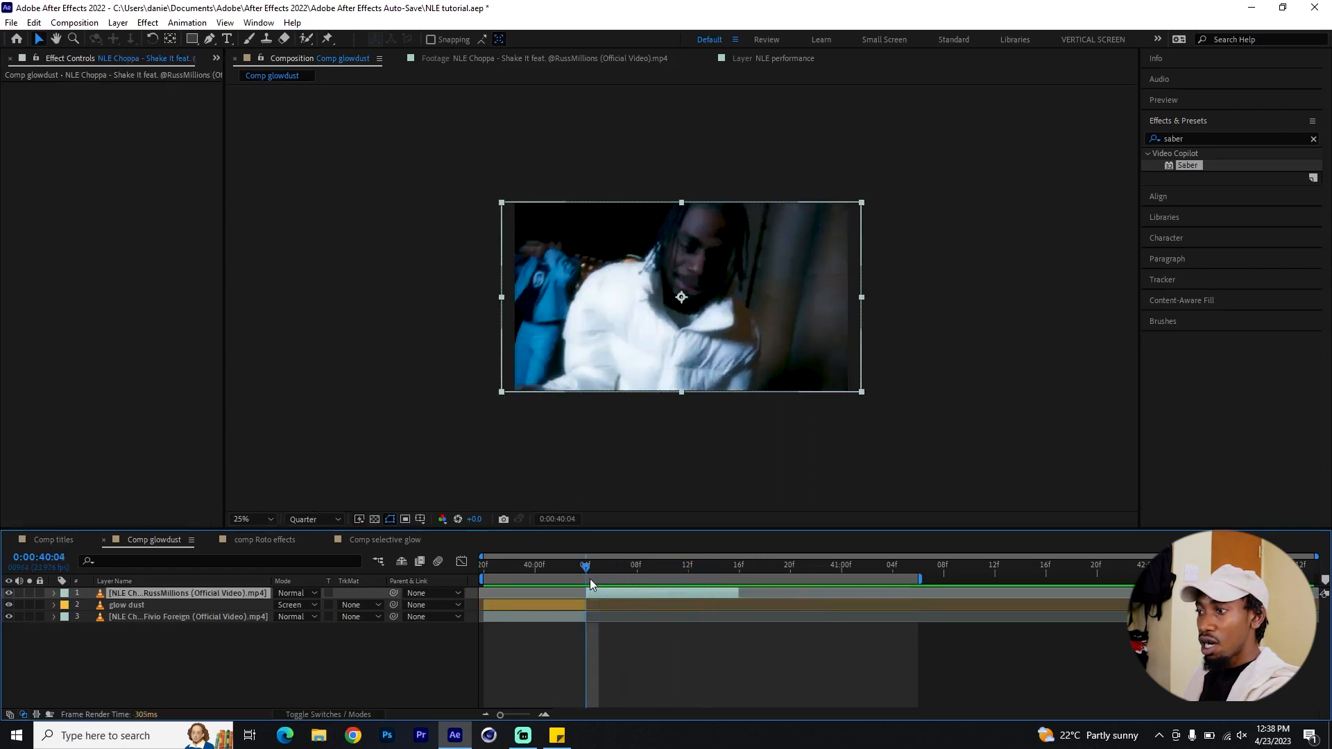
pyautogui.hotkey('ctrl', 'd')
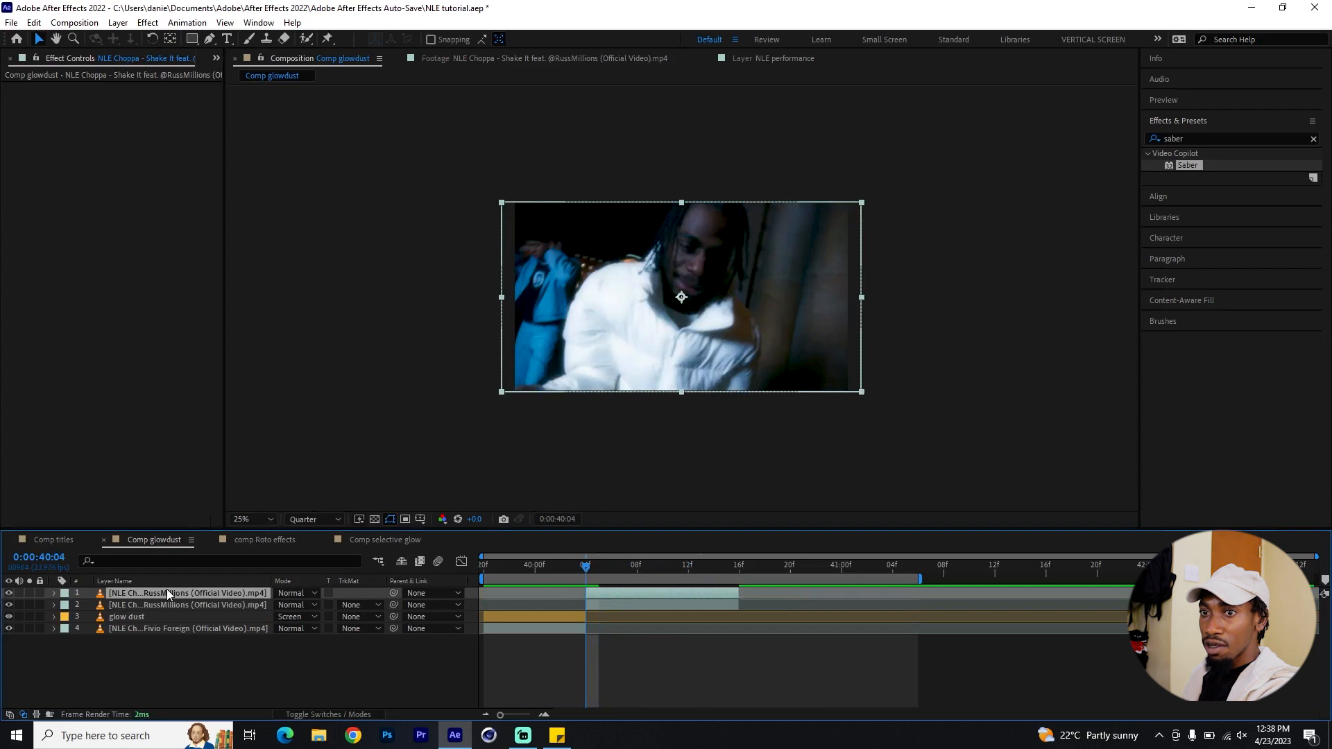
# Step: Give the top RussMillions copy a yellow label and rename it "glowdust Russ"
pyautogui.click(65, 595)
pyautogui.click(135, 360)
pyautogui.press('Return')
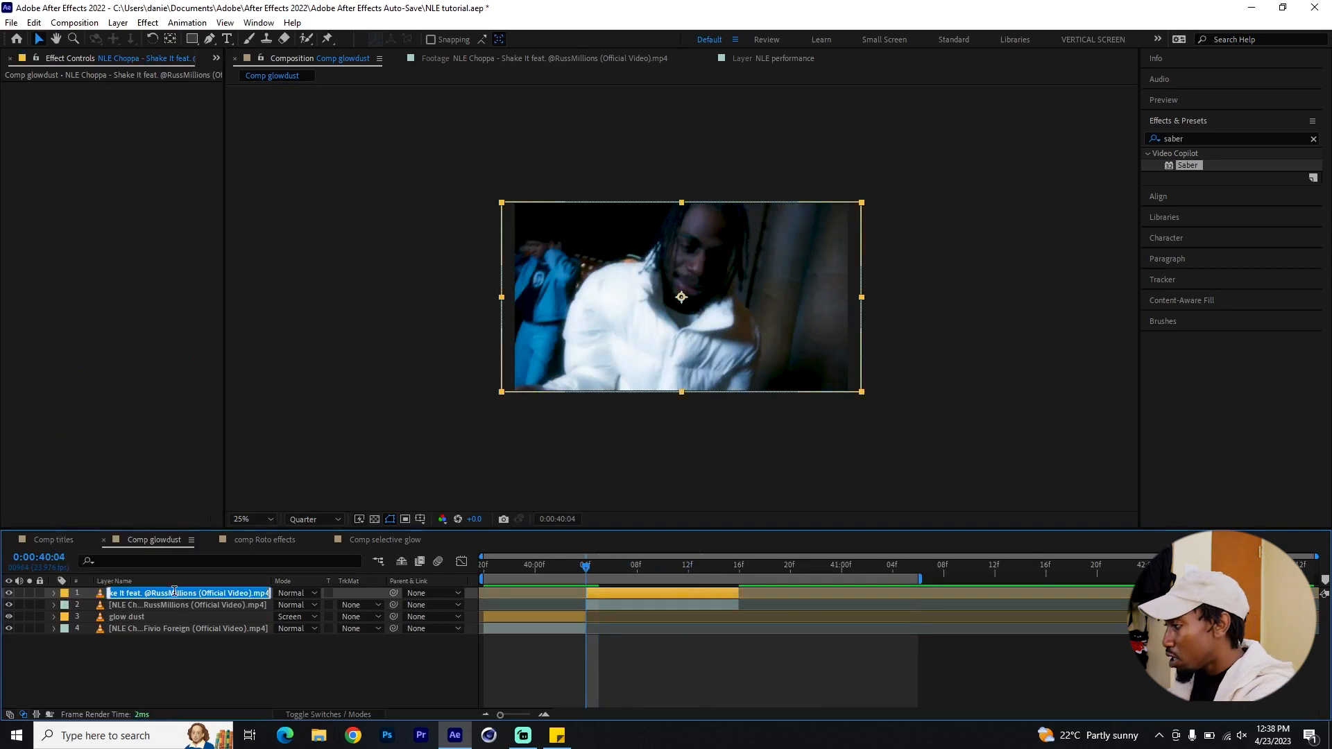
pyautogui.write('glowdust')
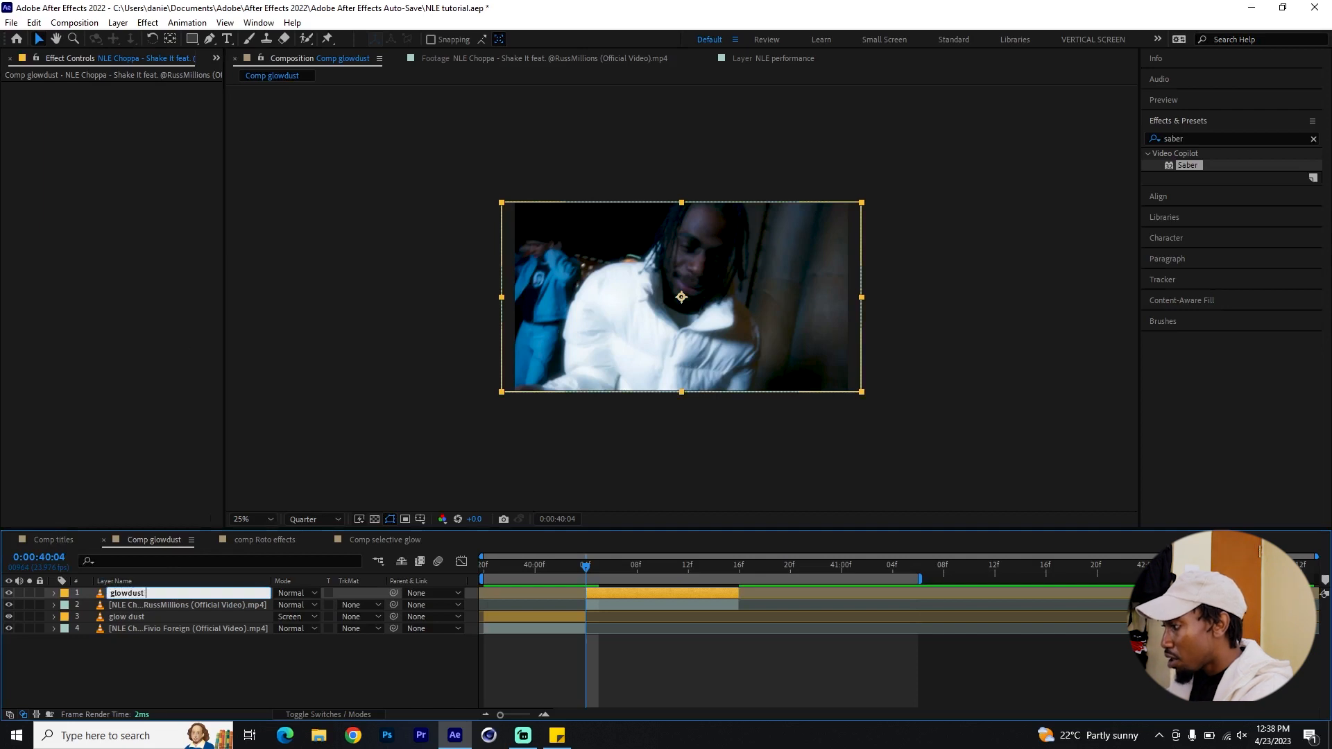
pyautogui.write(' Russ')
pyautogui.press('Return')
# Step: Draw an open Pen tool mask along the performer's white sleeve on glowdust Russ and keyframe its Mask Path at 0:00:40:04
pyautogui.click(207, 43)
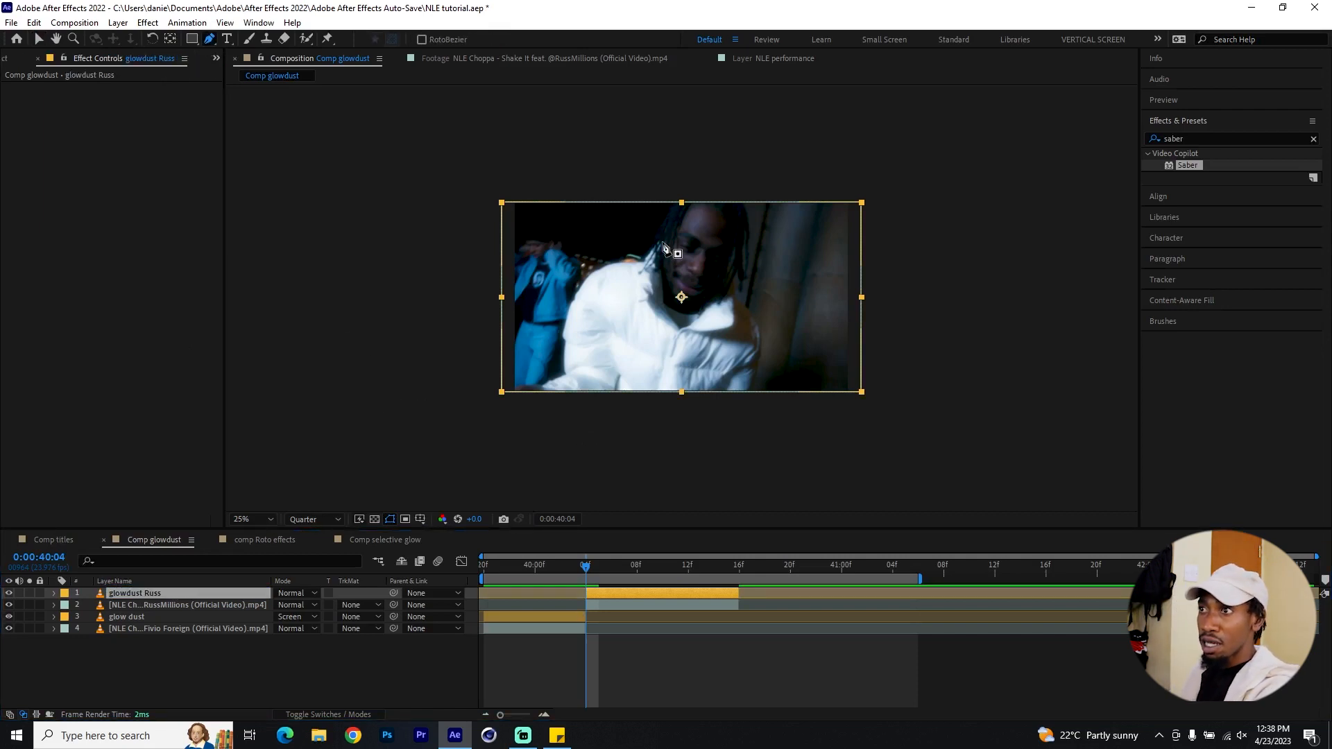
pyautogui.click(547, 385)
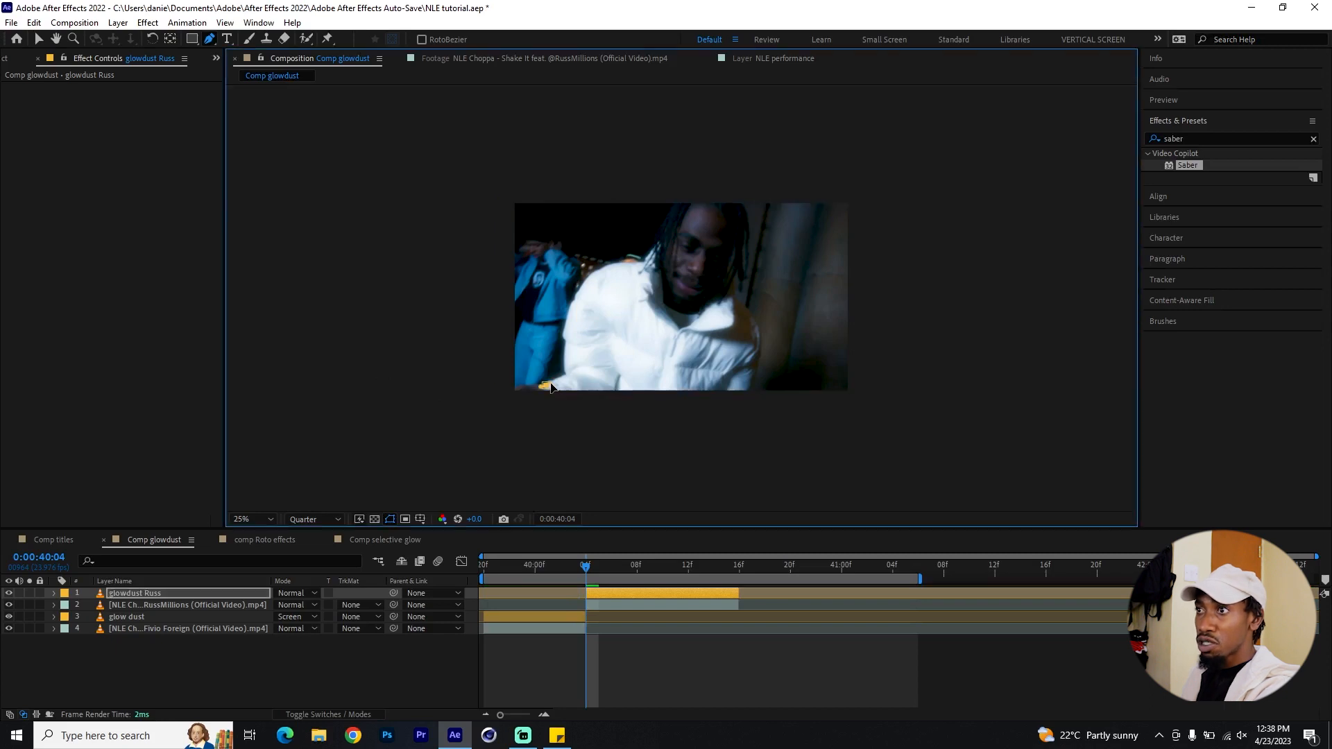
pyautogui.moveTo(572, 374); pyautogui.dragTo(575, 366)
pyautogui.hotkey('ctrl', 'z')
pyautogui.hotkey('ctrl', 'z')
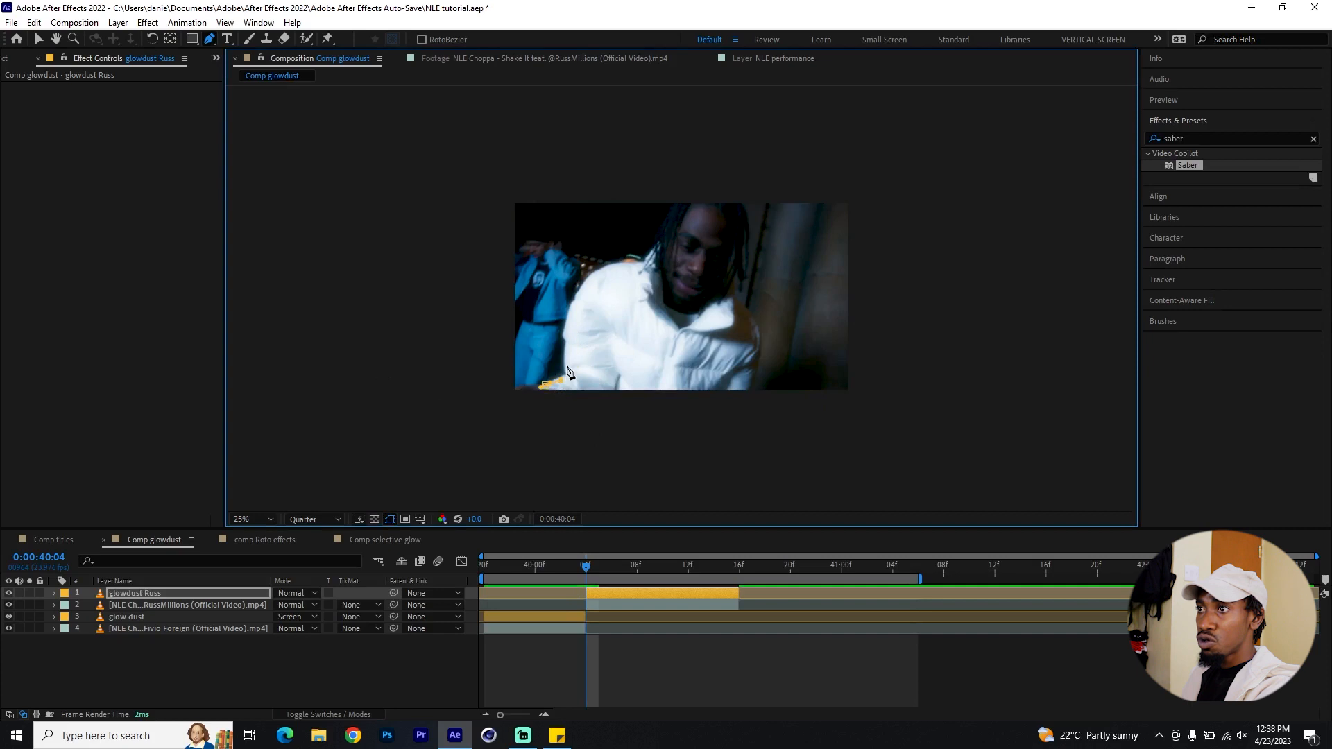
pyautogui.moveTo(571, 358); pyautogui.dragTo(580, 342)
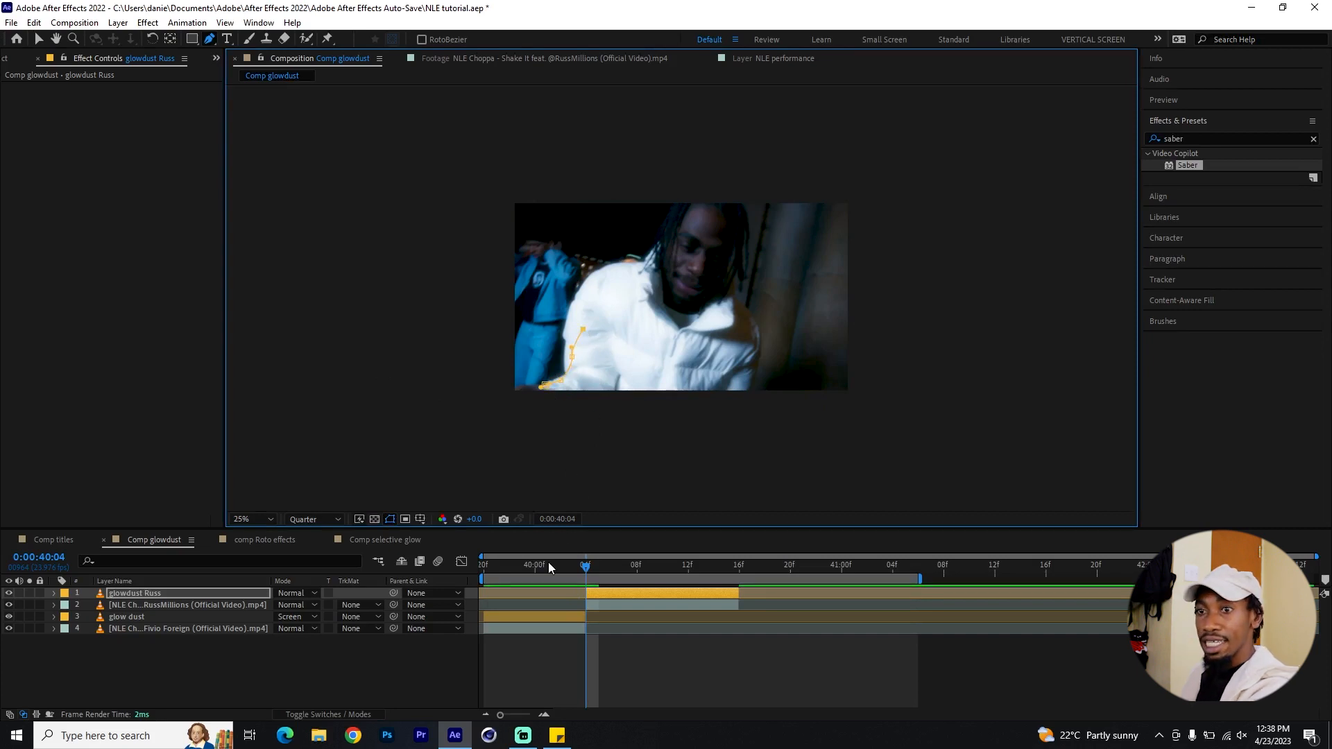
pyautogui.press('m')
pyautogui.click(101, 617)
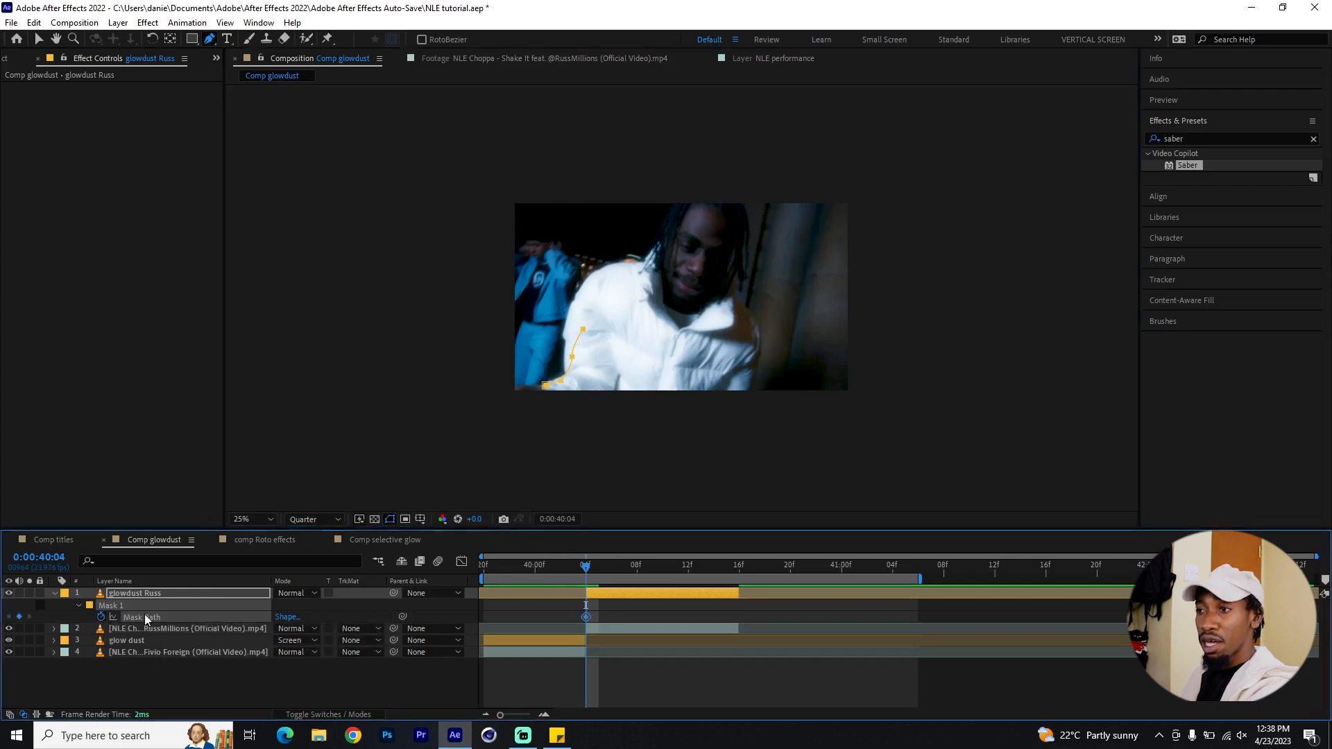
# Step: At 0:00:40:06, move the whole mask path up the white sleeve and reshape its points towards the shoulder
pyautogui.moveTo(589, 569); pyautogui.dragTo(616, 567)
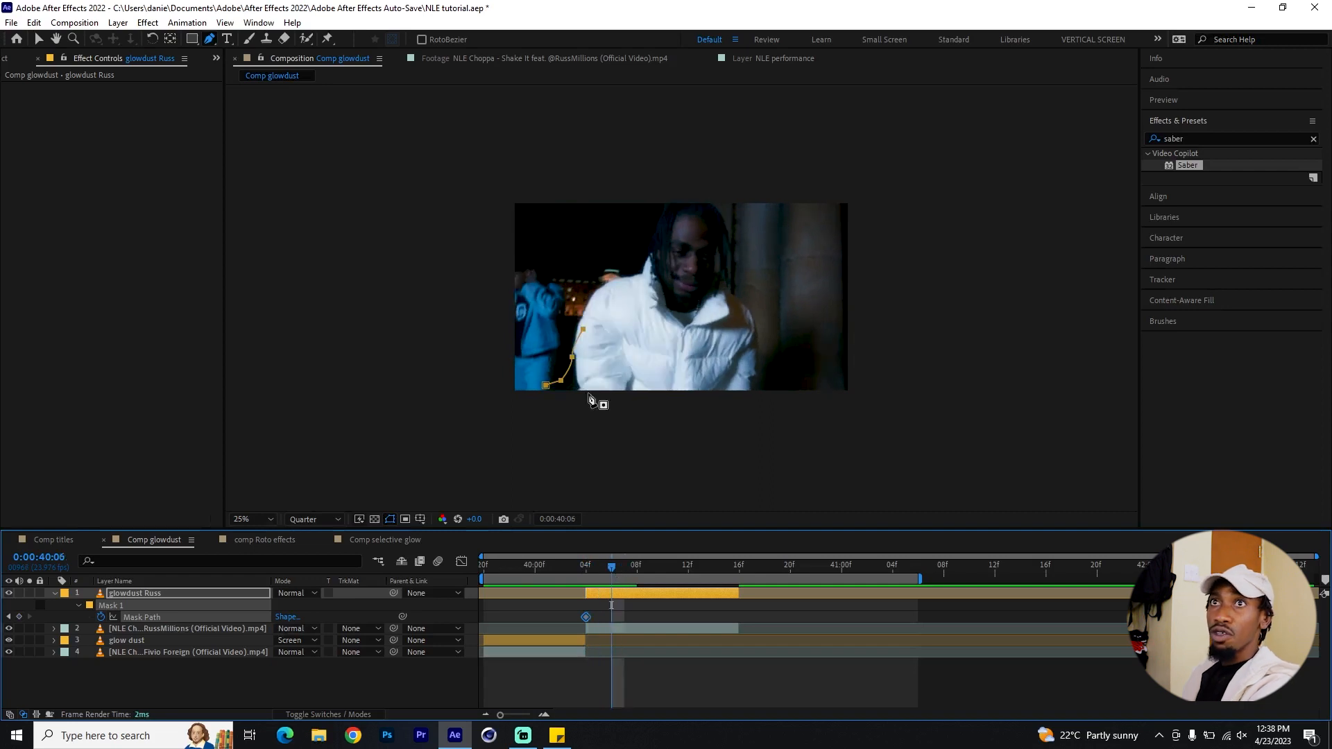
pyautogui.click(39, 39)
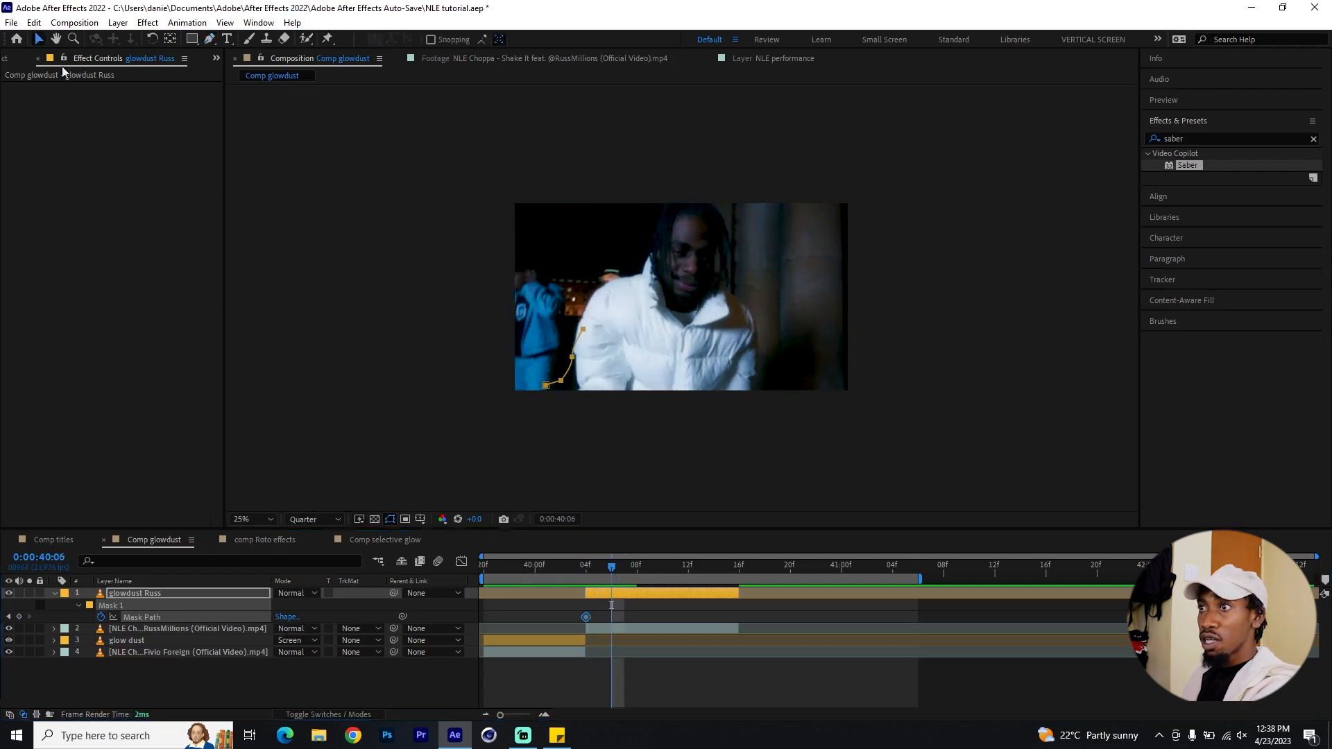
pyautogui.click(522, 307)
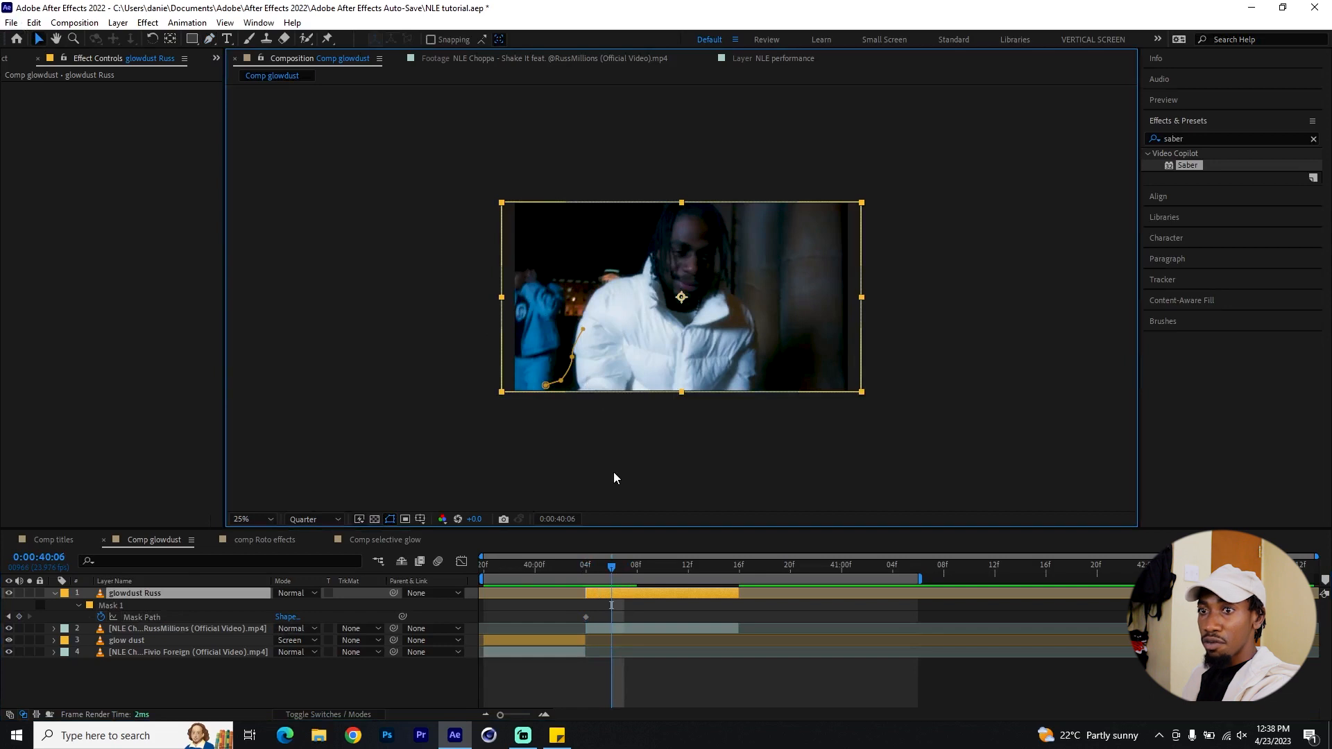
pyautogui.click(186, 605)
pyautogui.moveTo(609, 306); pyautogui.dragTo(477, 419)
pyautogui.moveTo(592, 330); pyautogui.dragTo(623, 303)
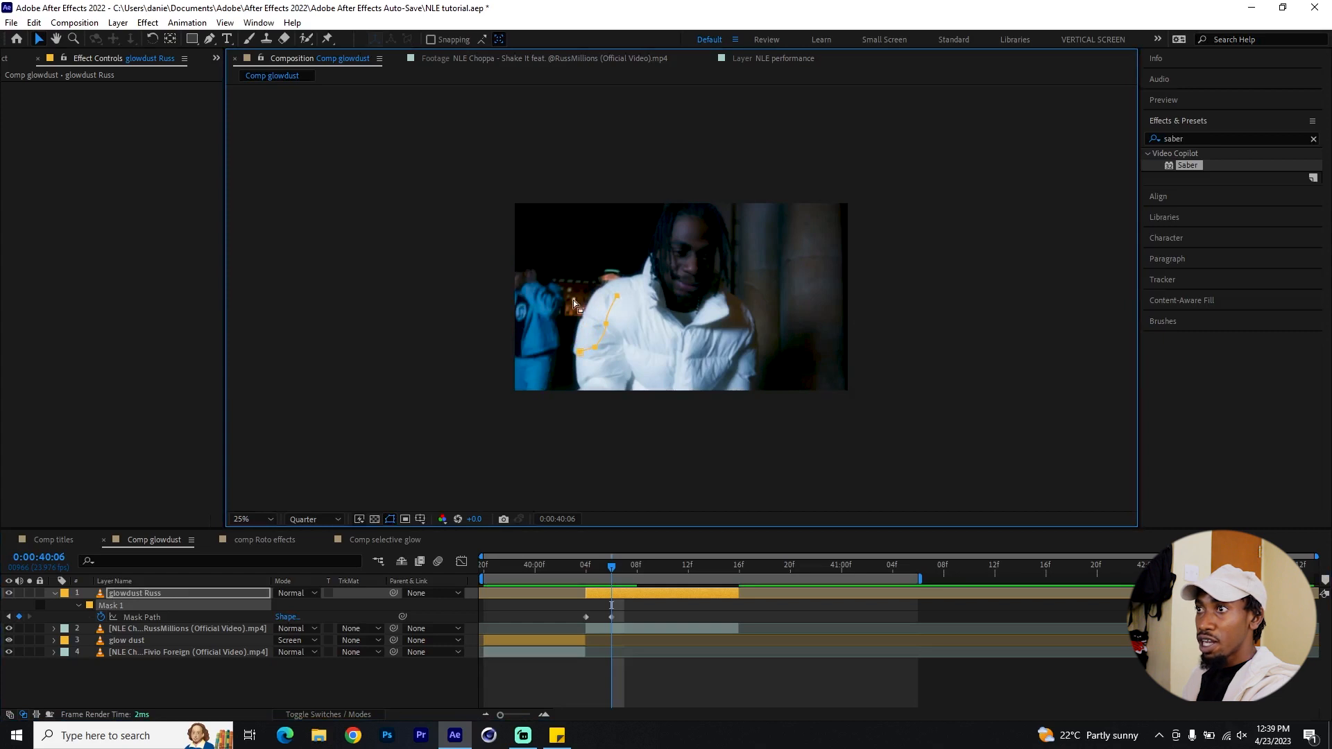
pyautogui.moveTo(606, 326); pyautogui.dragTo(623, 290)
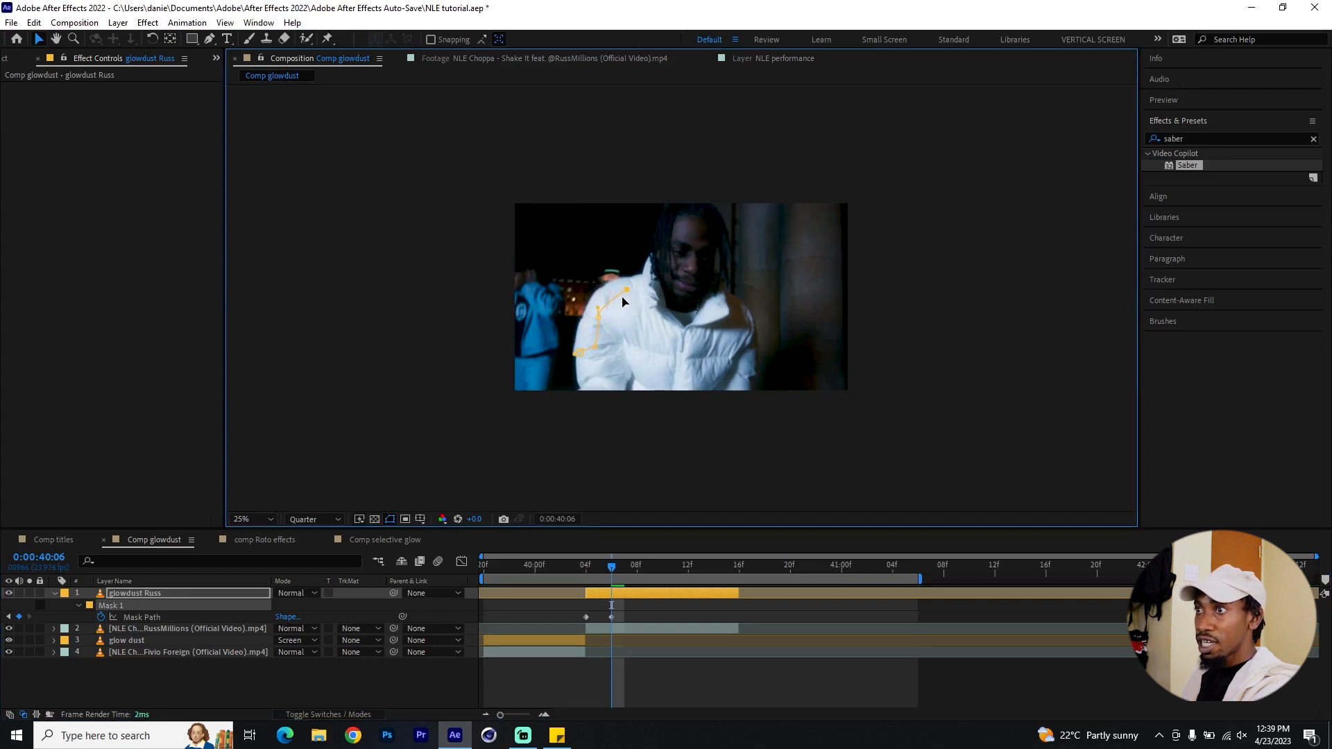
pyautogui.moveTo(579, 355); pyautogui.dragTo(568, 364)
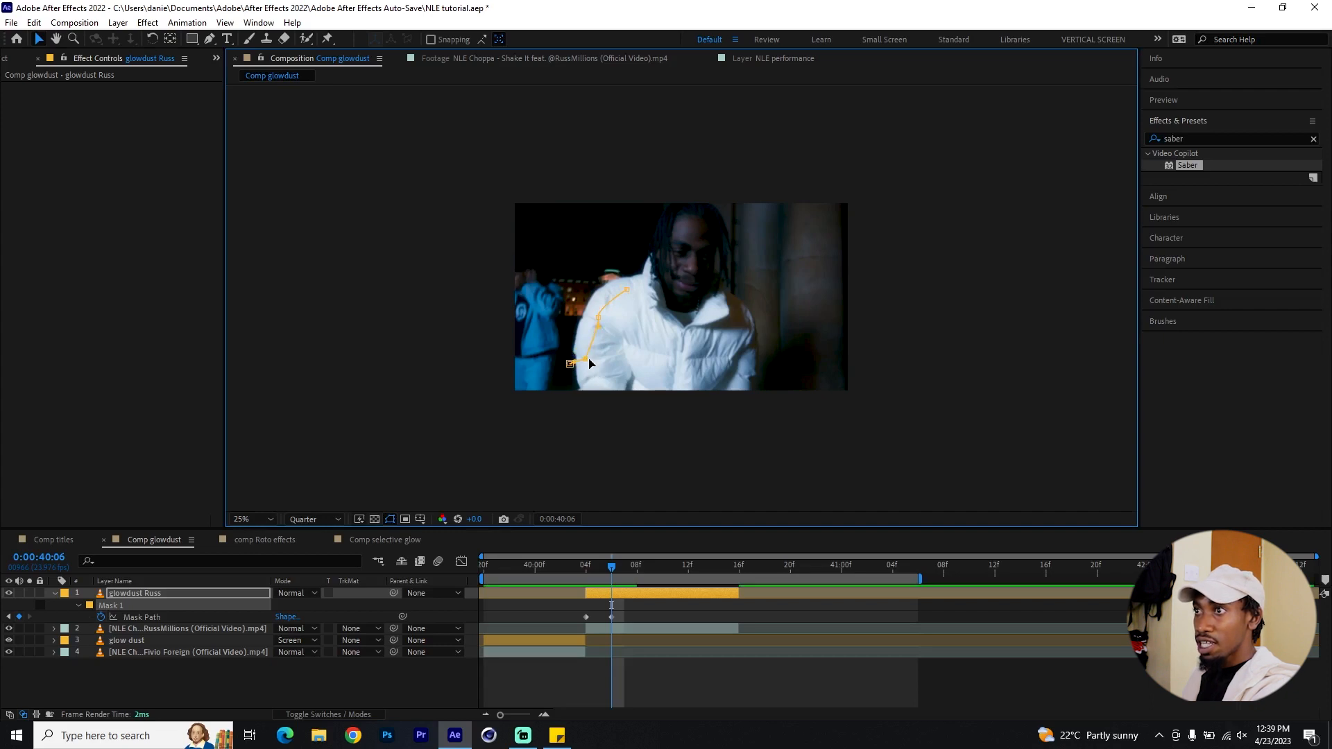
pyautogui.moveTo(603, 355); pyautogui.dragTo(597, 356)
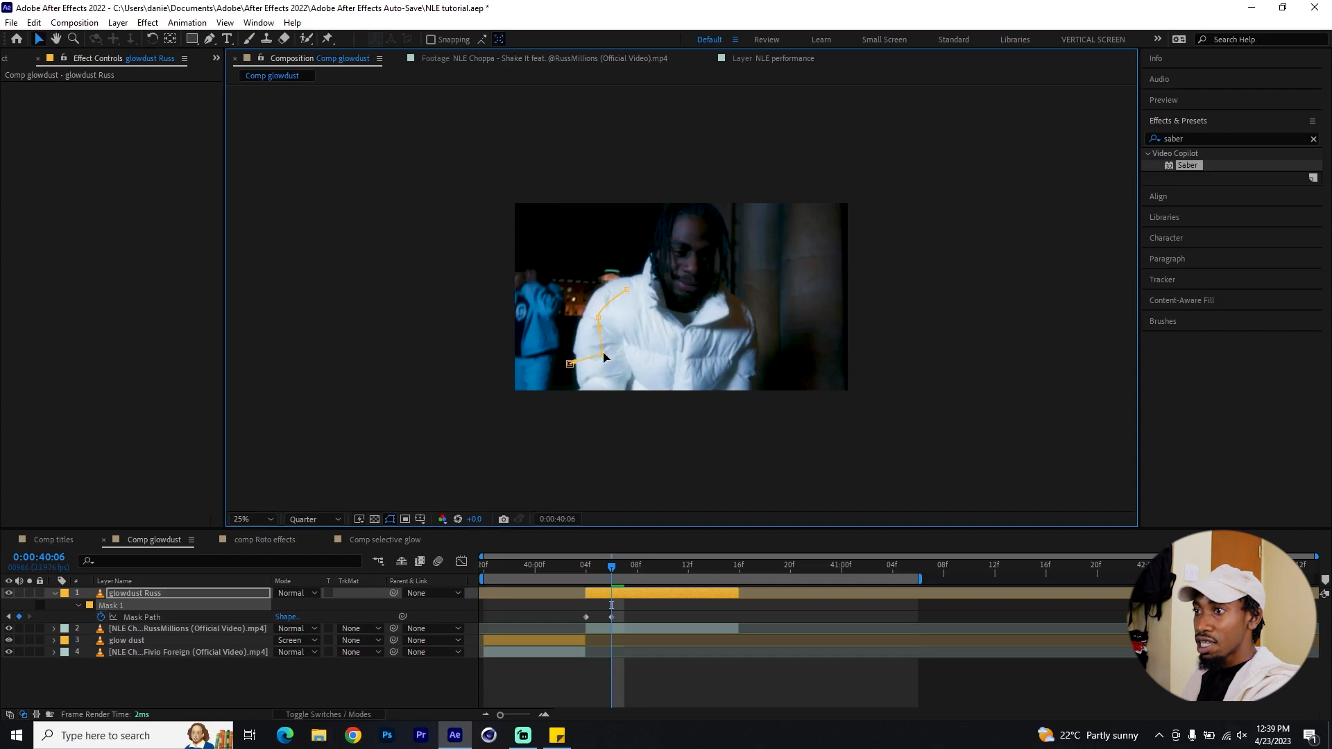
# Step: At 0:00:40:08, reshape the mask path so it runs from the performer's face down to the jacket shoulder
pyautogui.moveTo(612, 564); pyautogui.dragTo(636, 570)
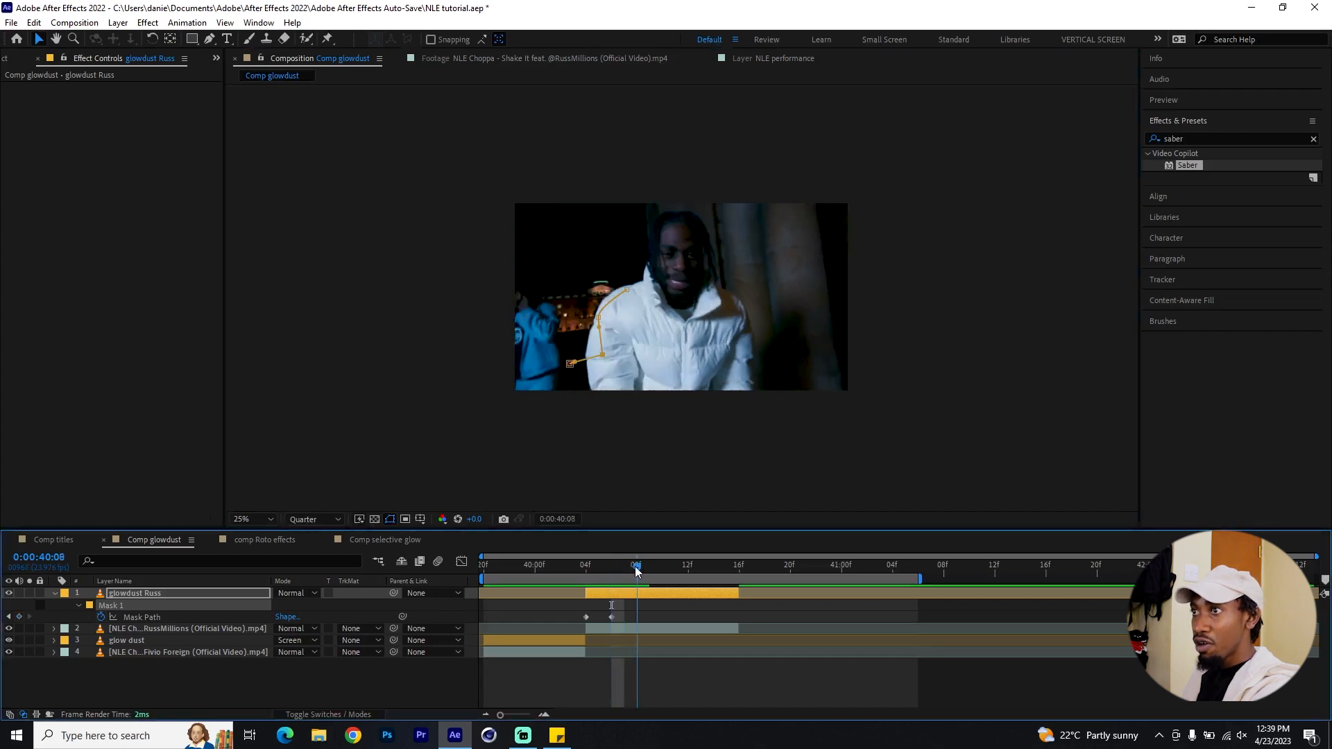
pyautogui.moveTo(624, 293); pyautogui.dragTo(679, 255)
pyautogui.moveTo(597, 313); pyautogui.dragTo(655, 282)
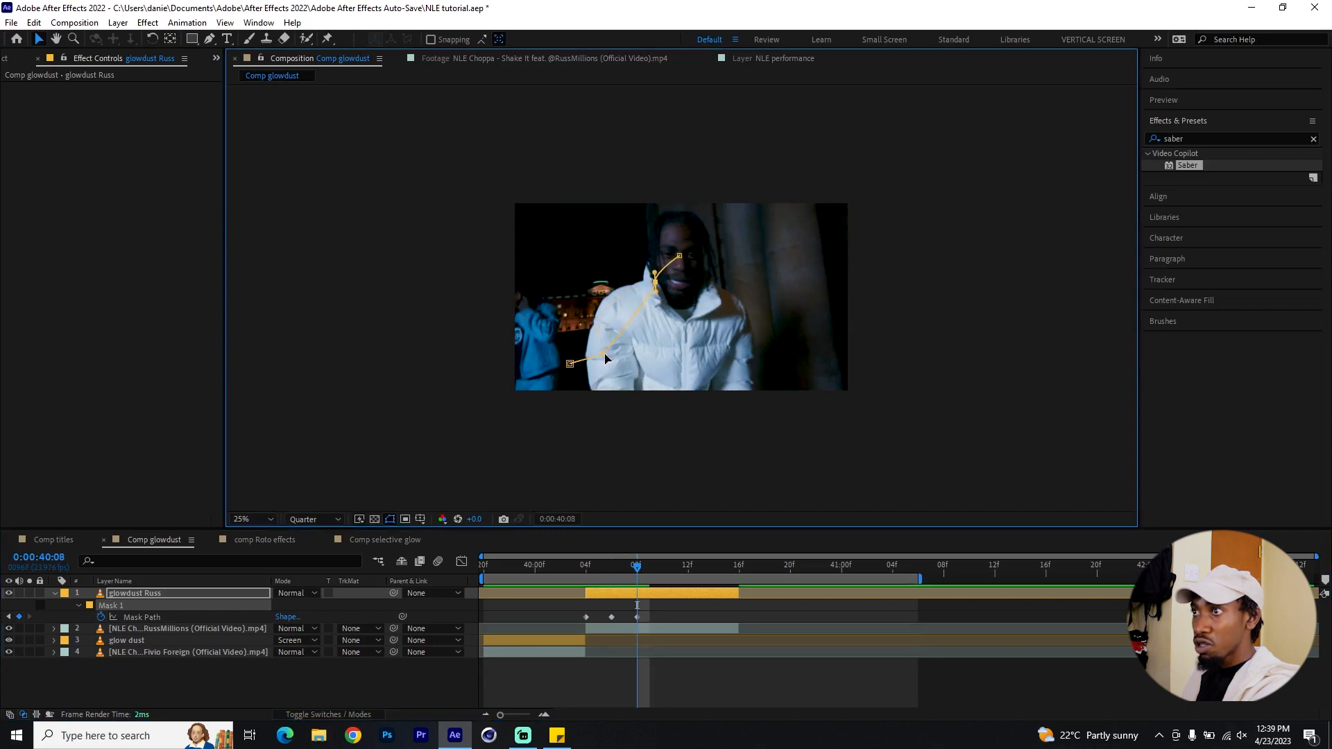
pyautogui.moveTo(606, 358); pyautogui.dragTo(632, 314)
pyautogui.moveTo(570, 364); pyautogui.dragTo(591, 346)
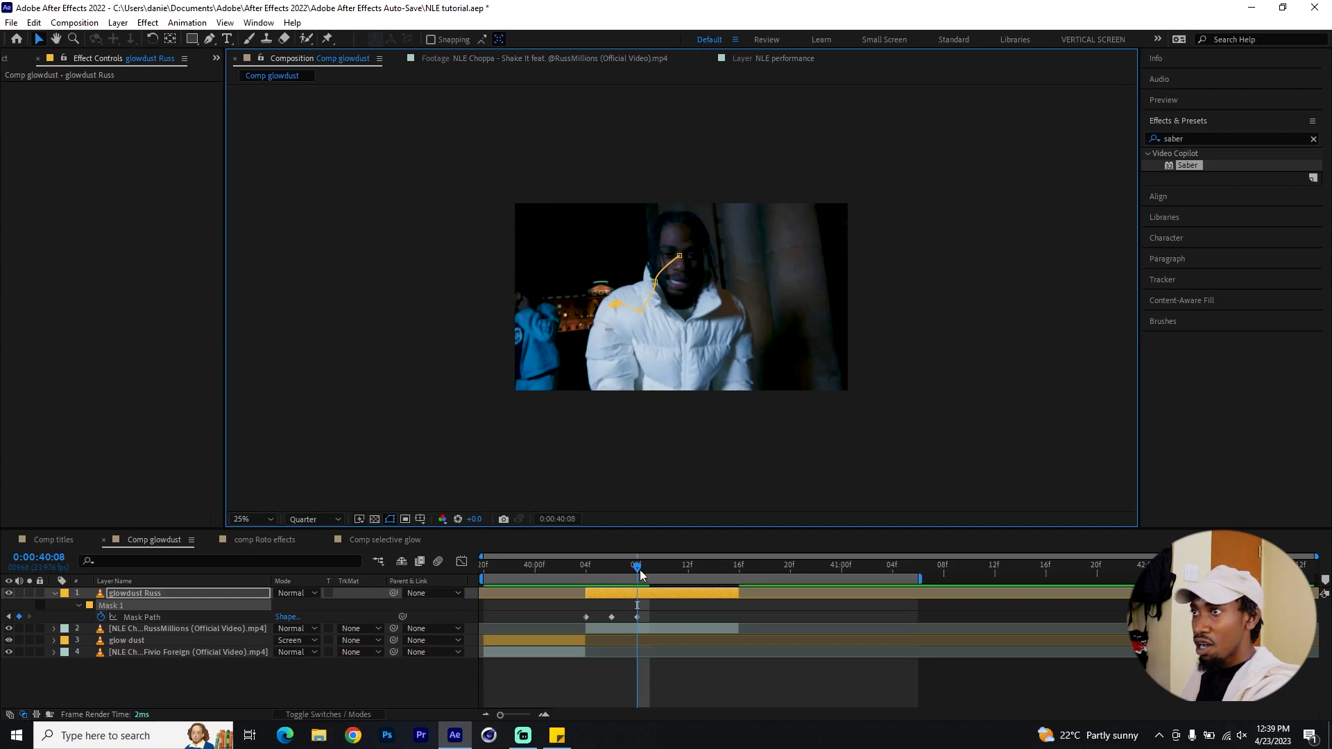
# Step: At 0:00:40:10, shift the mask path to the performer's opposite shoulder and bend its points down along the upper arm
pyautogui.click(668, 565)
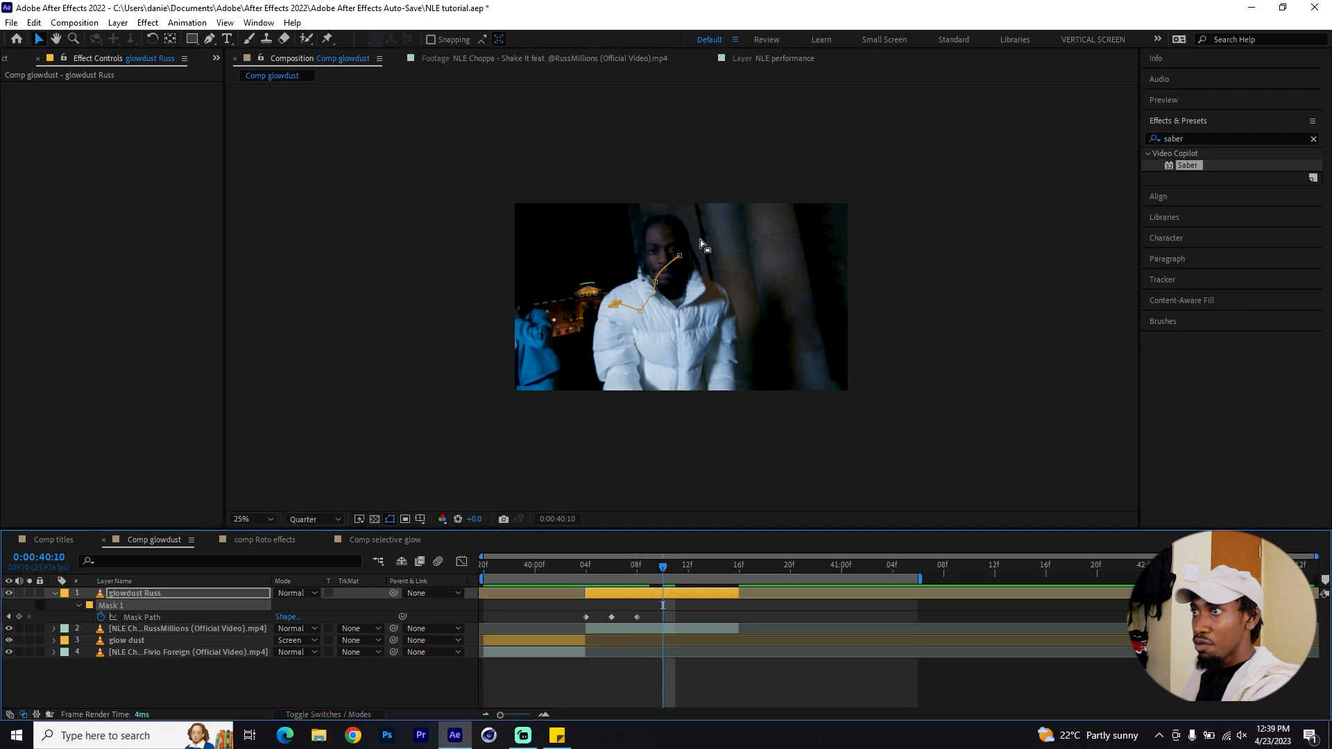
pyautogui.moveTo(700, 239); pyautogui.dragTo(548, 339)
pyautogui.moveTo(685, 260); pyautogui.dragTo(723, 258)
pyautogui.click(717, 254)
pyautogui.moveTo(717, 253); pyautogui.dragTo(728, 332)
pyautogui.moveTo(693, 278); pyautogui.dragTo(715, 313)
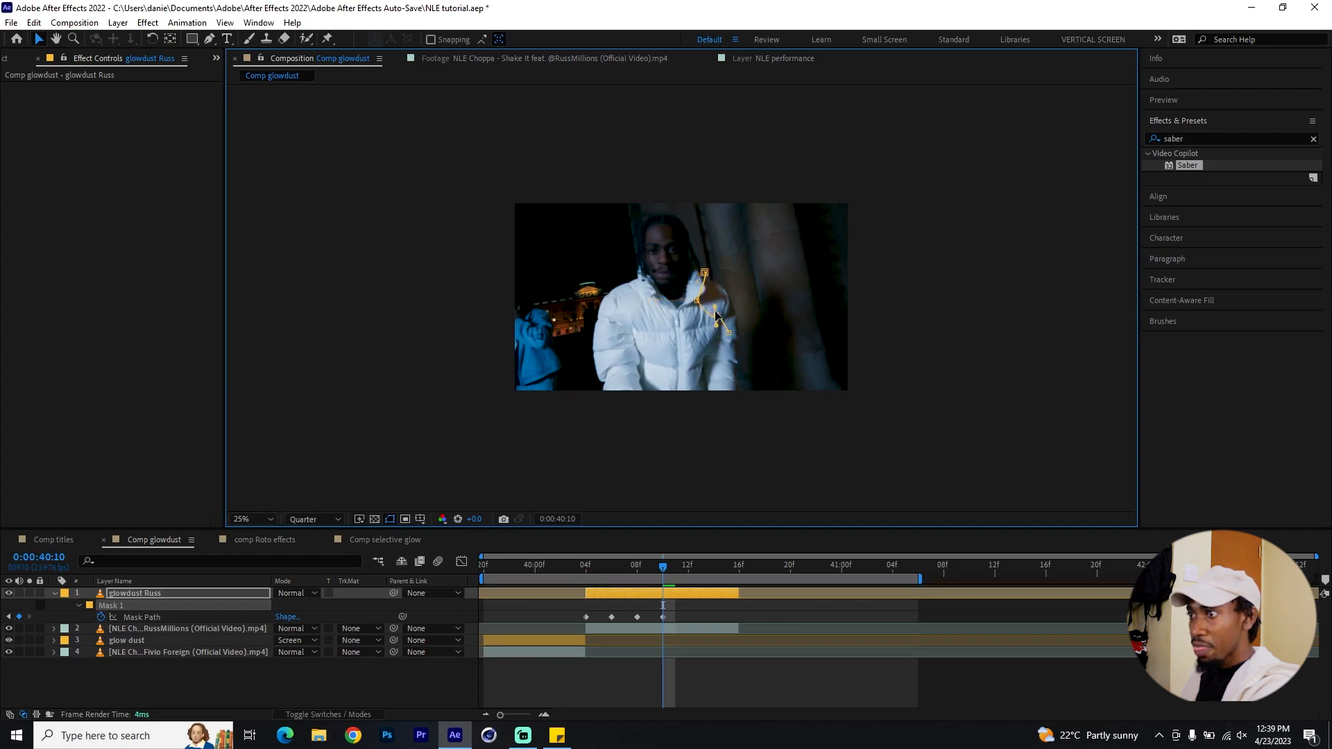
# Step: Keyframe the mask path lower on the arm at 0:00:40:12 and down by the waist at 0:00:40:15
pyautogui.moveTo(667, 573); pyautogui.dragTo(688, 573)
pyautogui.moveTo(738, 251); pyautogui.dragTo(713, 353)
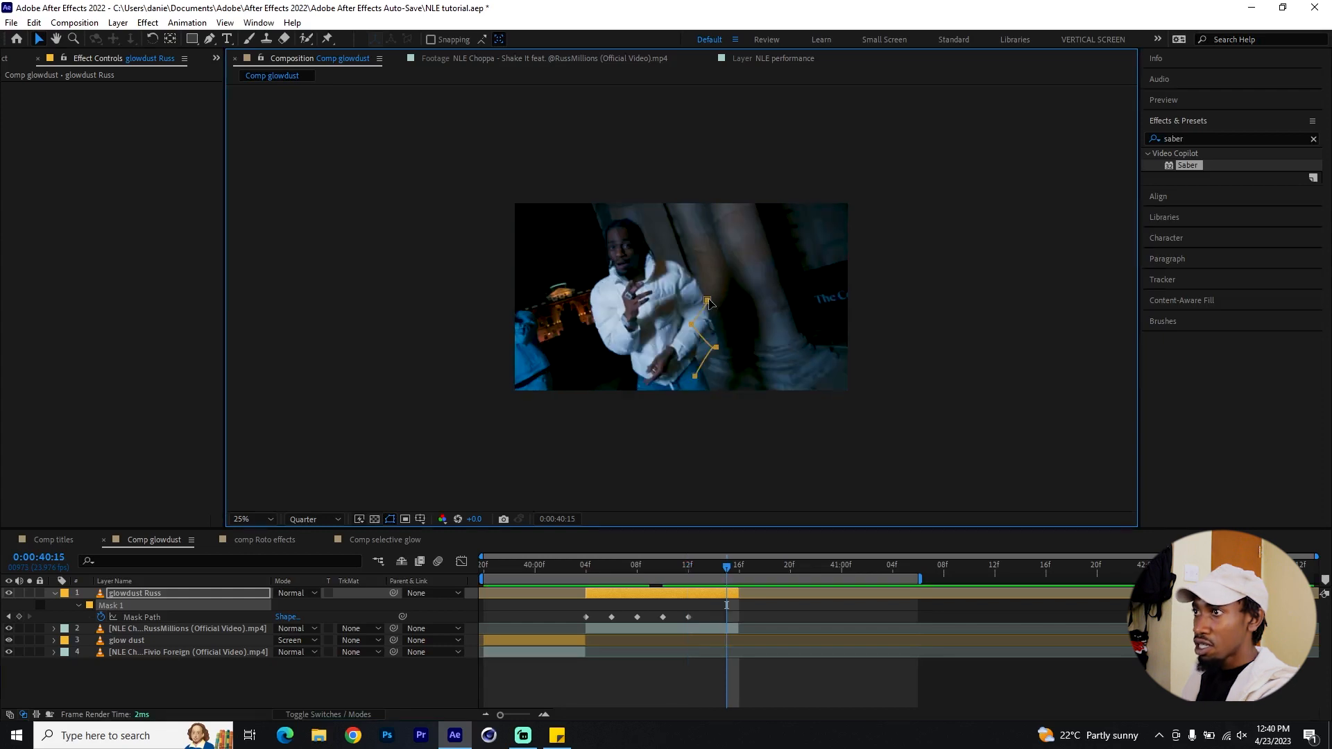
pyautogui.moveTo(709, 303); pyautogui.dragTo(682, 346)
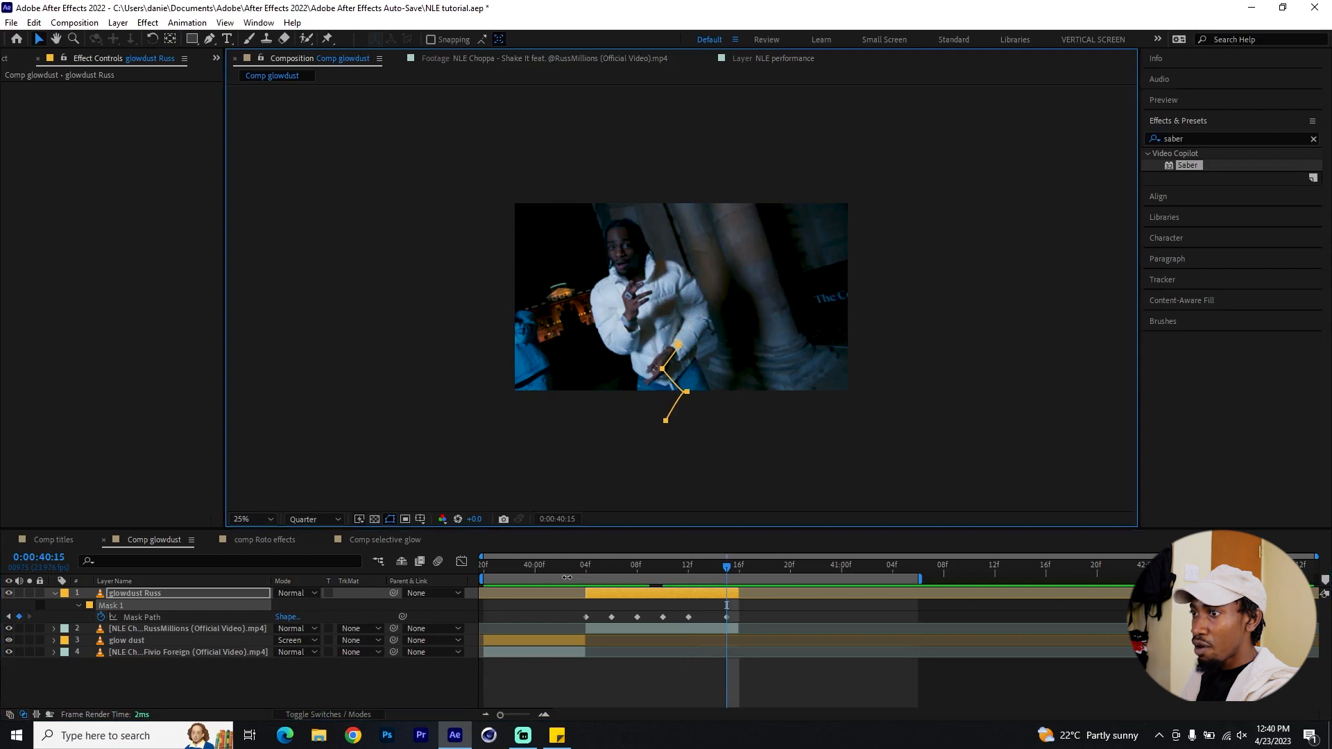
# Step: Scrub and play through the mask path animation to check its movement
pyautogui.moveTo(569, 570); pyautogui.dragTo(632, 566)
pyautogui.press('space')
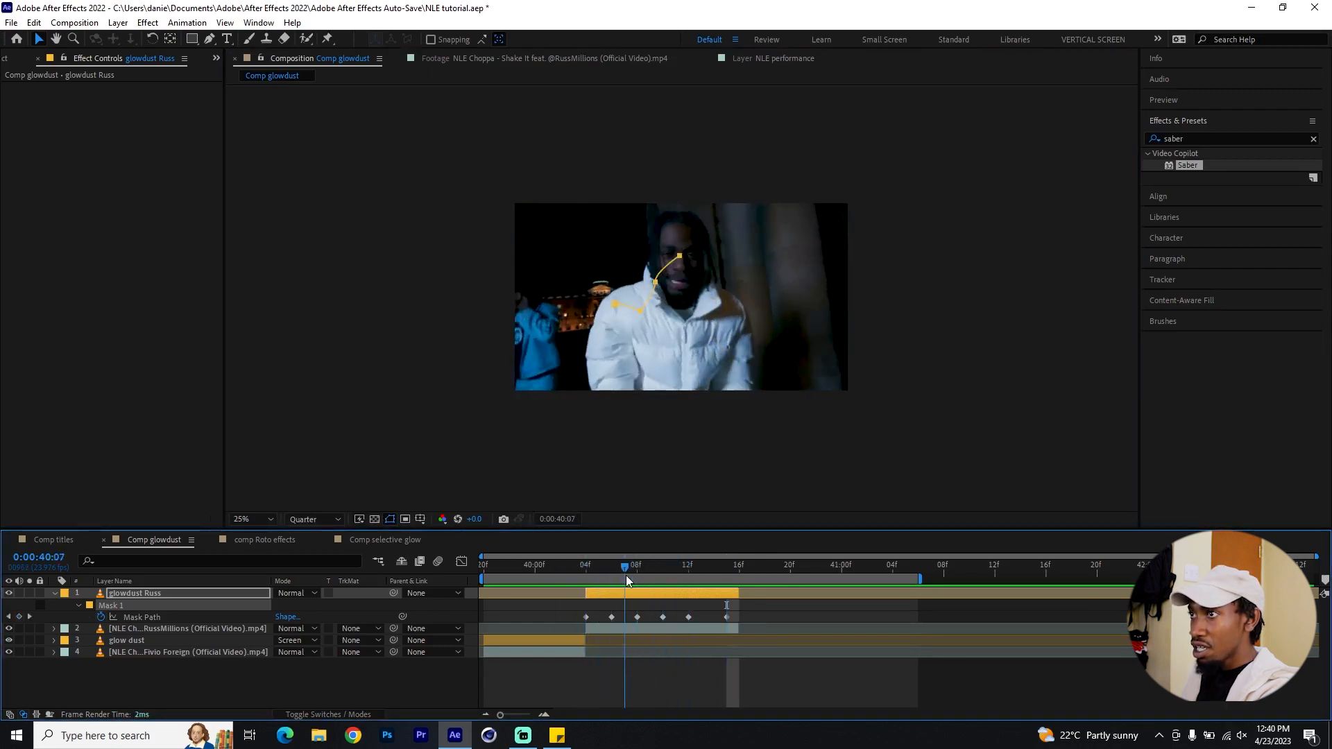
pyautogui.press('space')
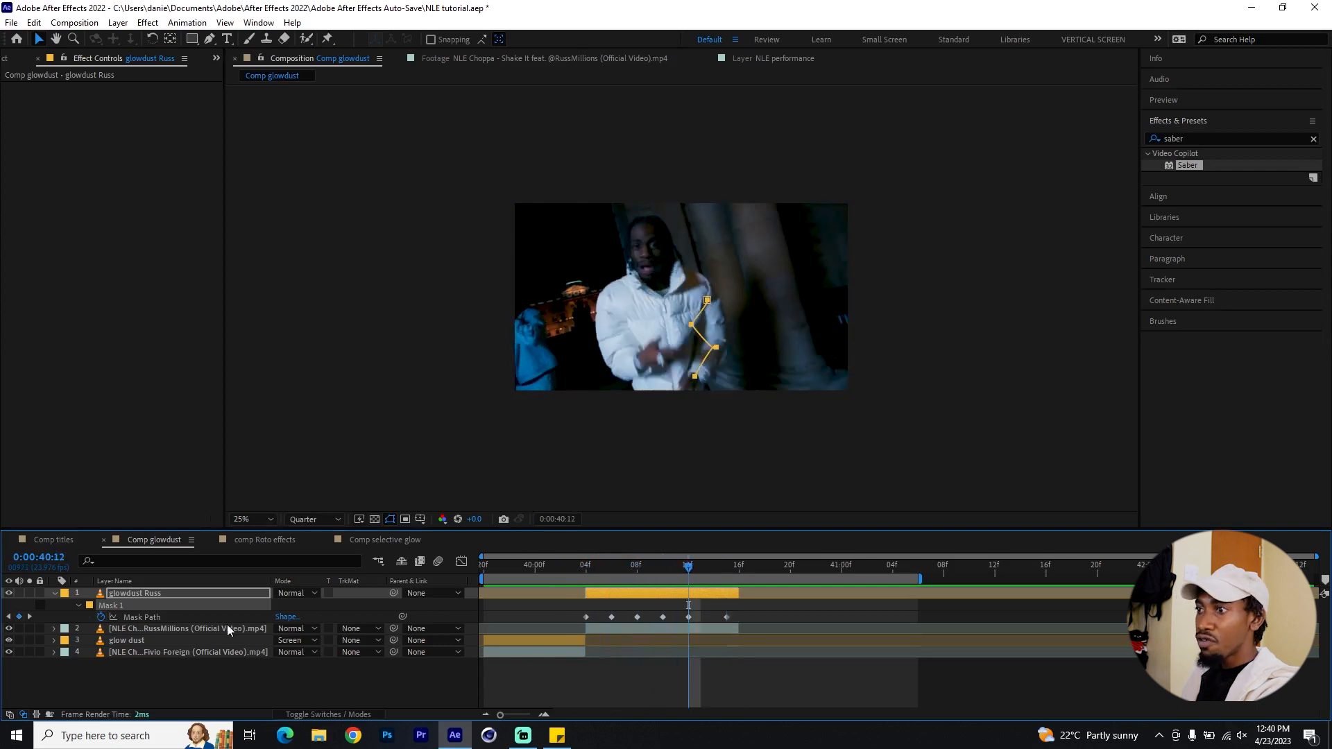
# Step: Copy the Saber effect from the glow dust layer and paste it onto glowdust Russ
pyautogui.click(209, 593)
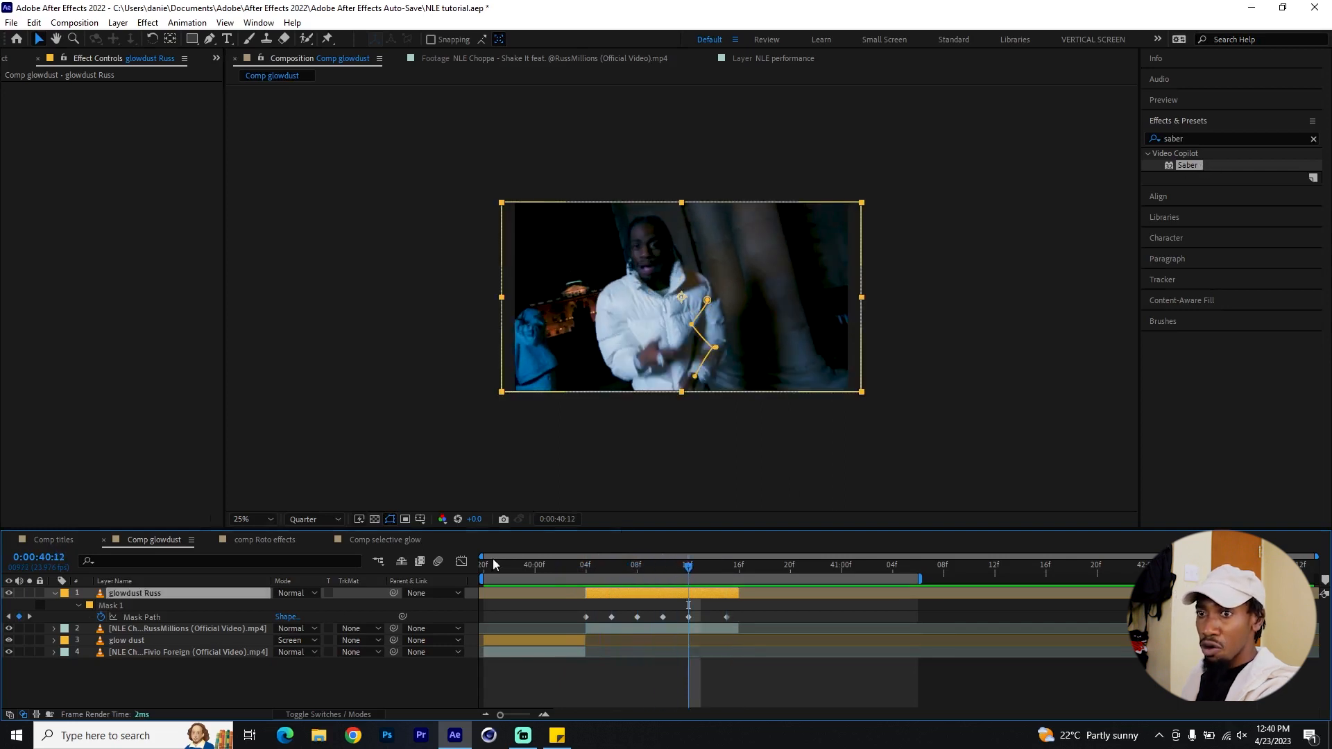
pyautogui.click(139, 640)
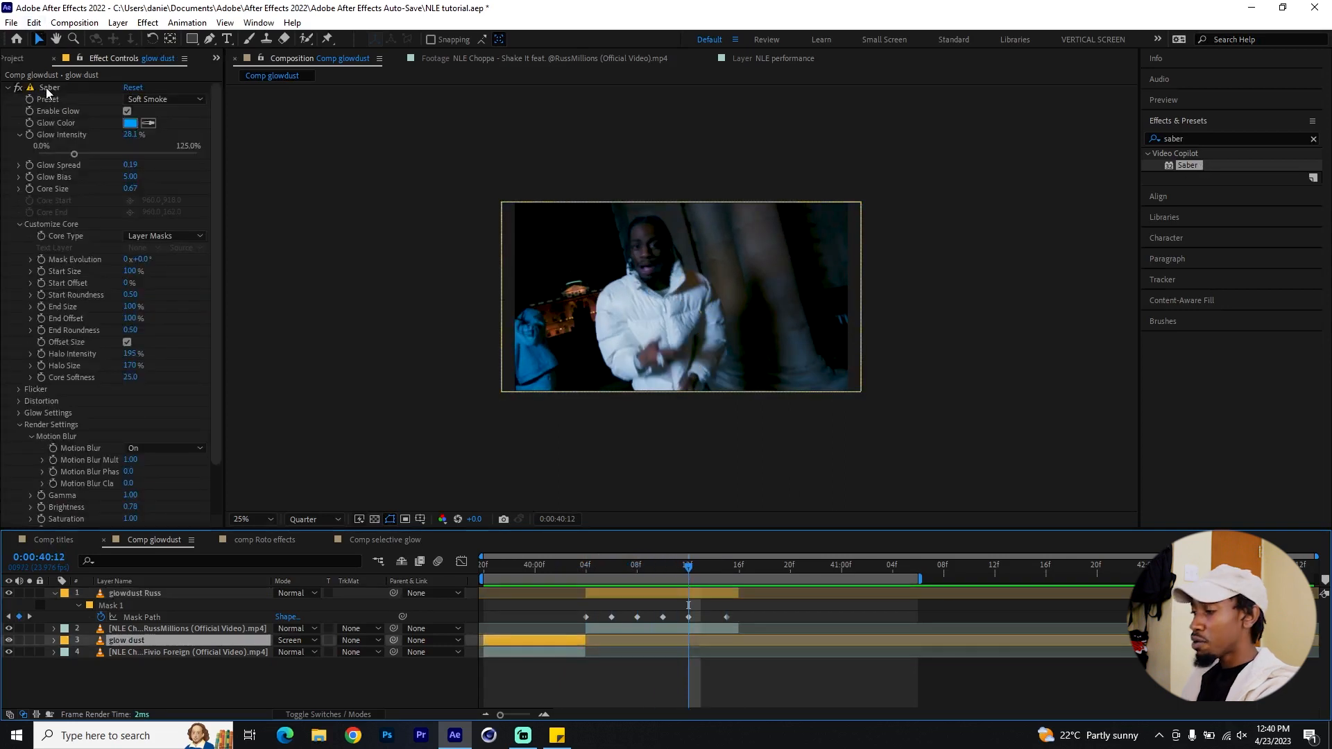
pyautogui.click(47, 88)
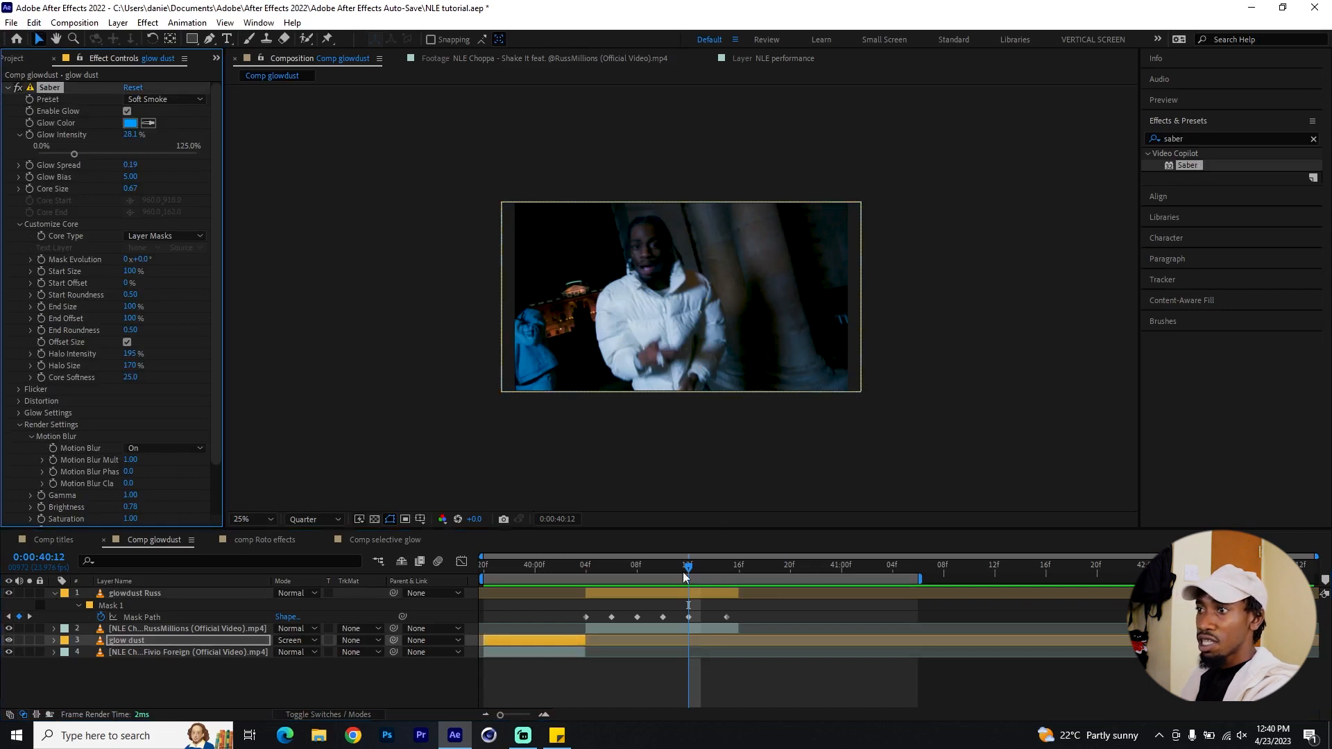
pyautogui.click(661, 593)
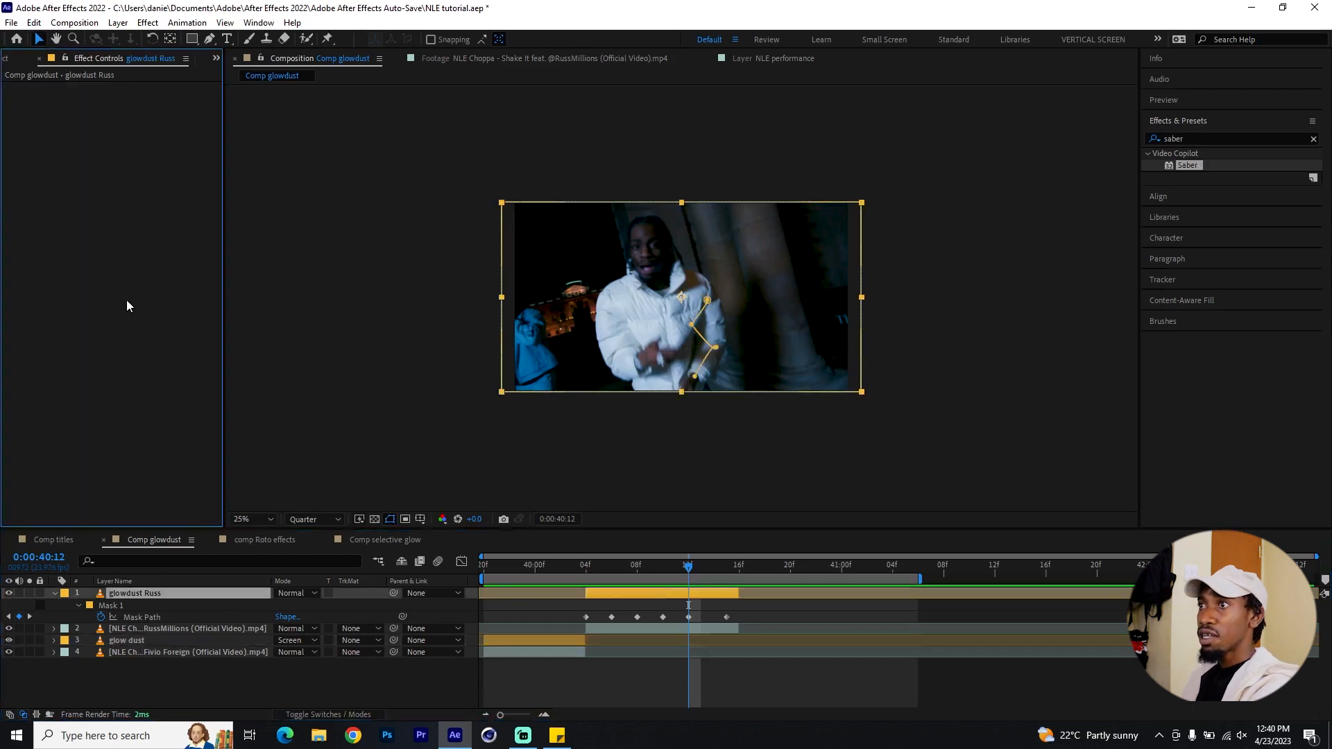
pyautogui.hotkey('ctrl', 'v')
# Step: Set the glowdust Russ layer's blending mode to Screen and preview the glow from 0:00:39:20
pyautogui.moveTo(593, 564); pyautogui.dragTo(709, 598)
pyautogui.click(294, 594)
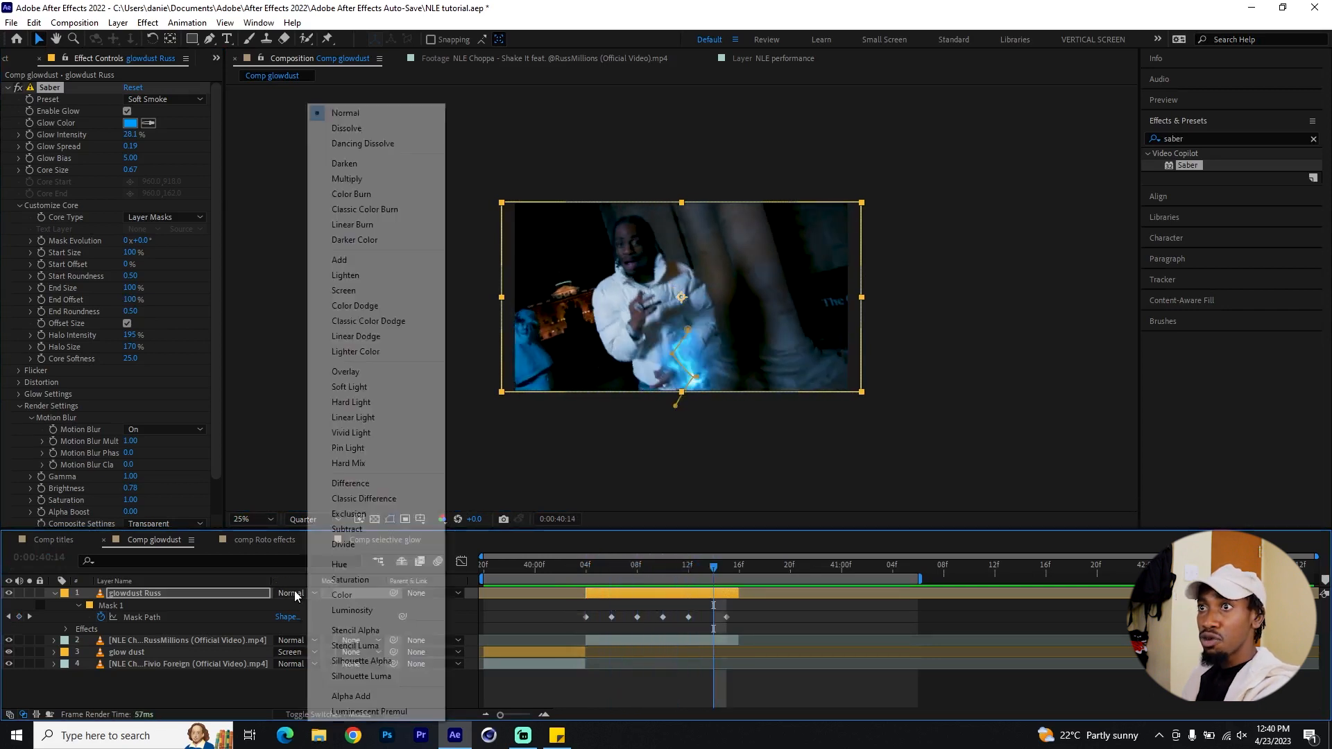
pyautogui.click(343, 290)
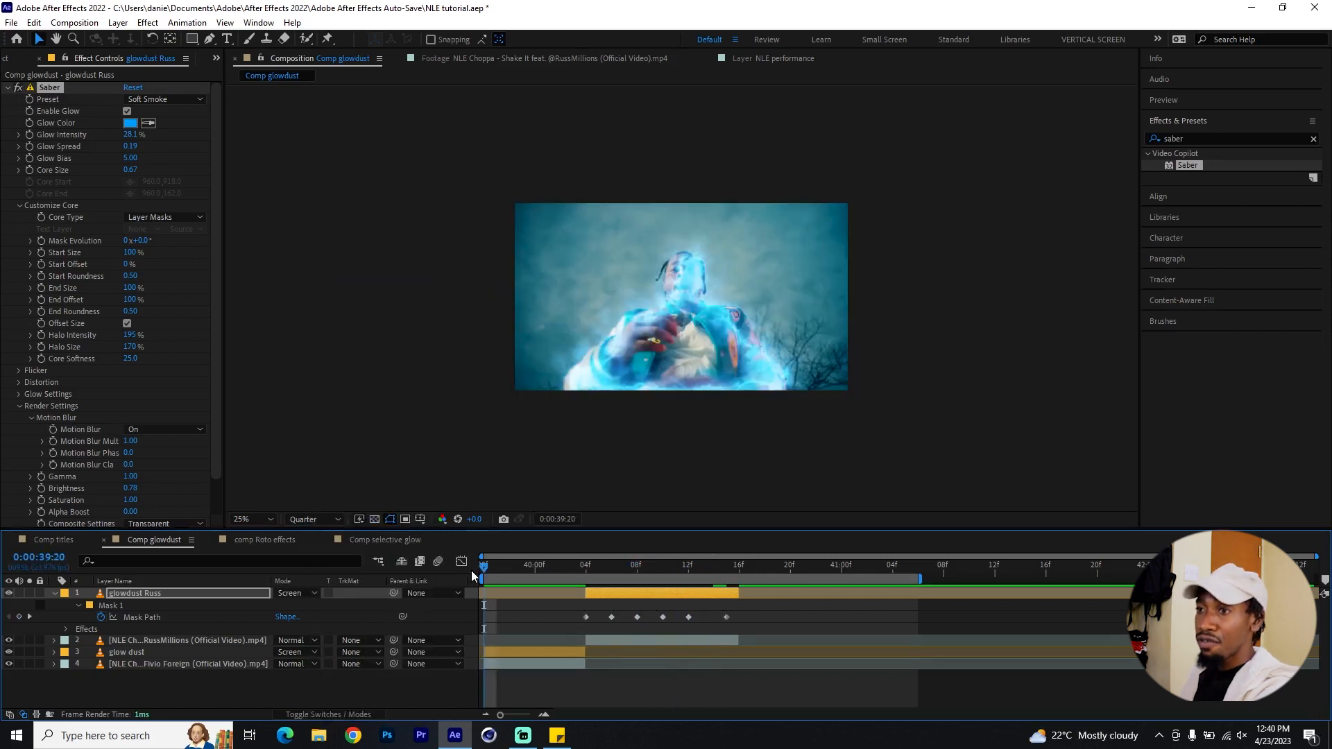
pyautogui.press('space')
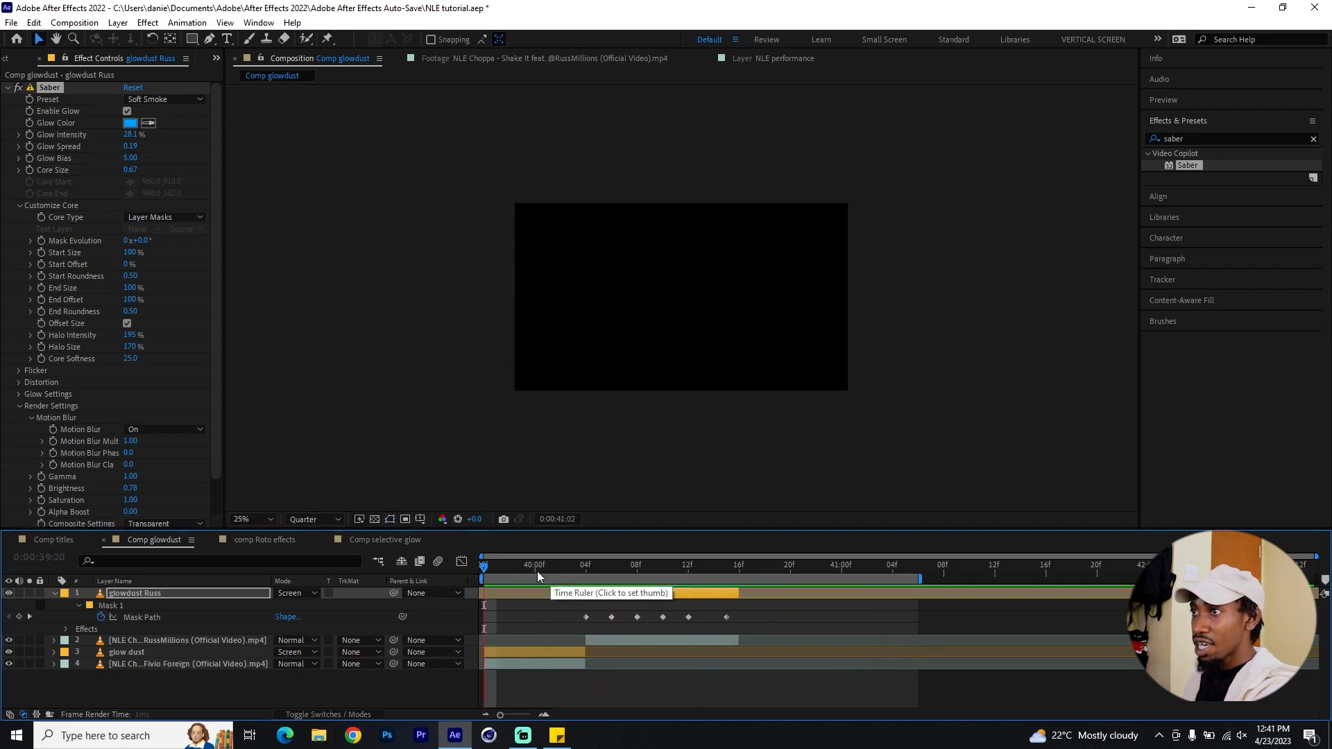
pyautogui.moveTo(559, 568); pyautogui.dragTo(683, 555)
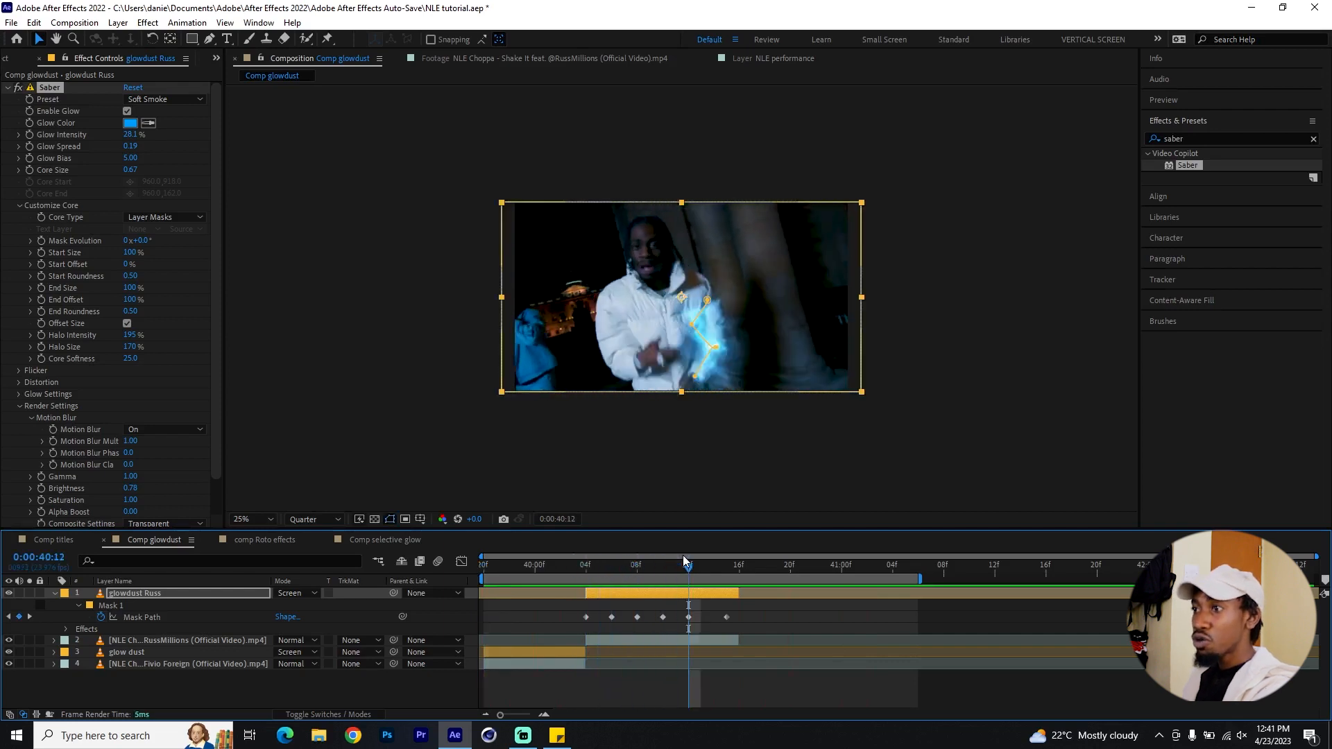
# Step: Change the glowdust Russ layer's Saber glow color to magenta FF01EA and play the result
pyautogui.click(689, 592)
pyautogui.click(130, 123)
pyautogui.click(262, 176)
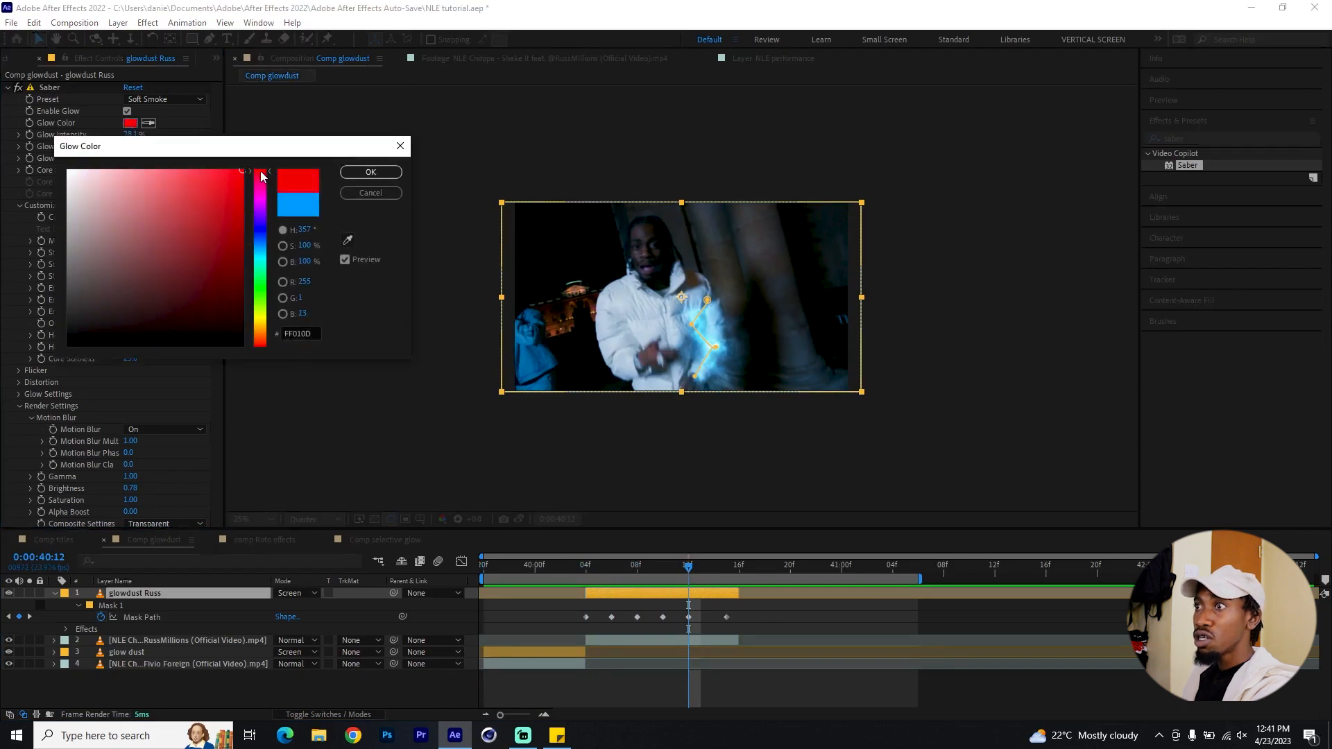
pyautogui.moveTo(262, 176); pyautogui.dragTo(263, 197)
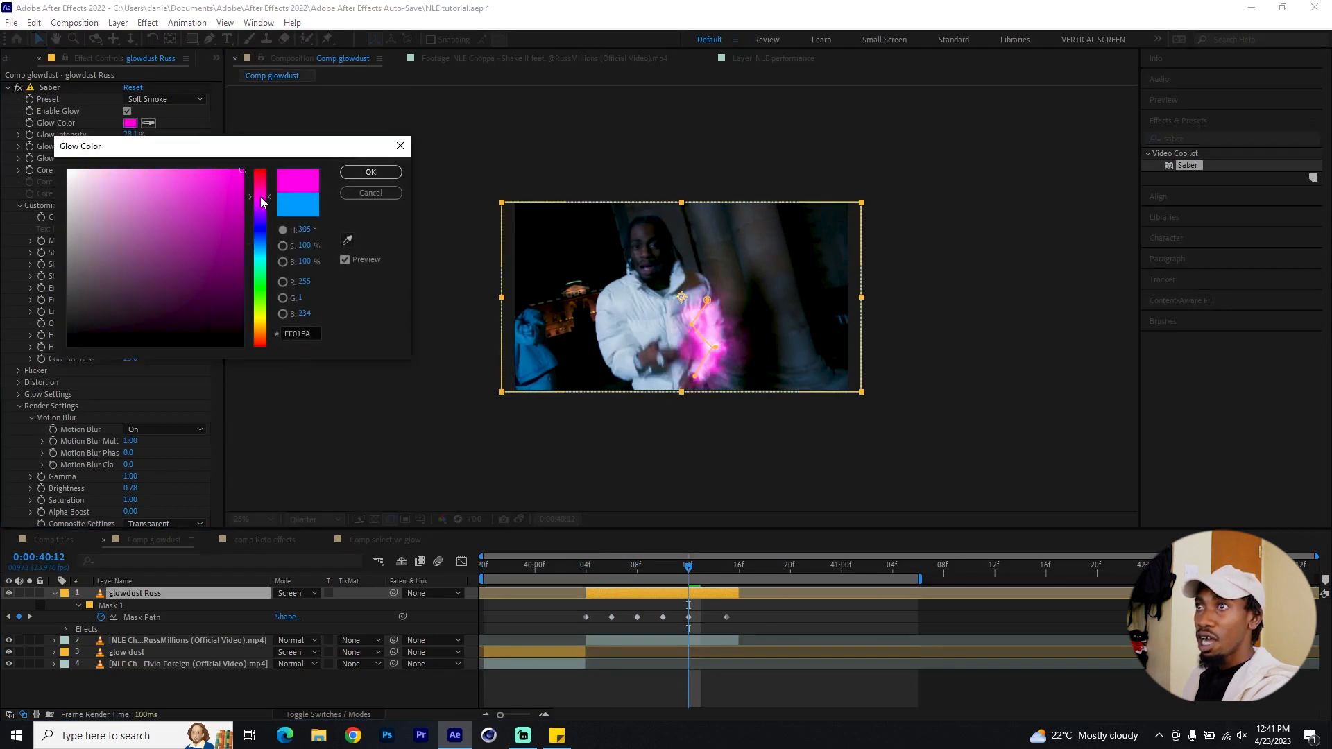
pyautogui.click(371, 172)
pyautogui.click(858, 664)
pyautogui.press('space')
# Step: Try magenta and green for the glow dust layer's Saber glow color at 0:00:39:22, settling on yellow
pyautogui.moveTo(555, 561); pyautogui.dragTo(511, 575)
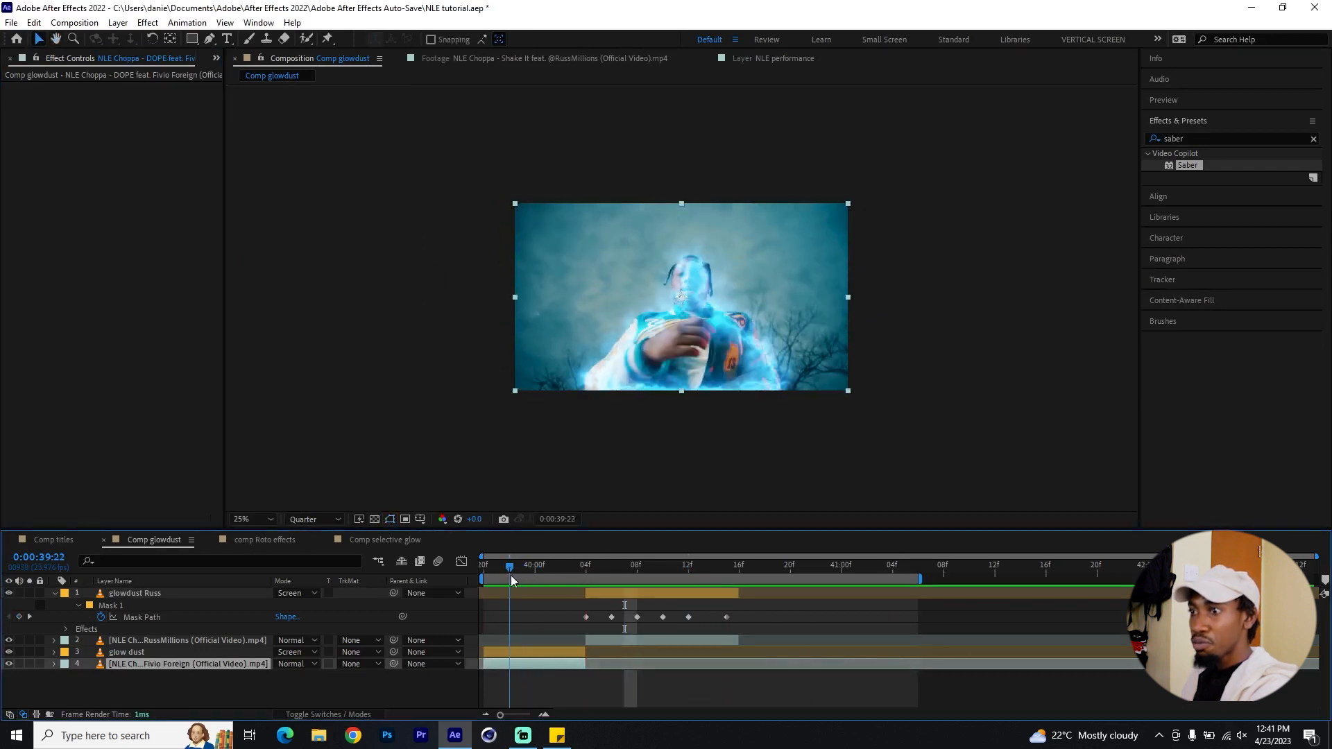
pyautogui.click(533, 652)
pyautogui.click(129, 125)
pyautogui.click(263, 206)
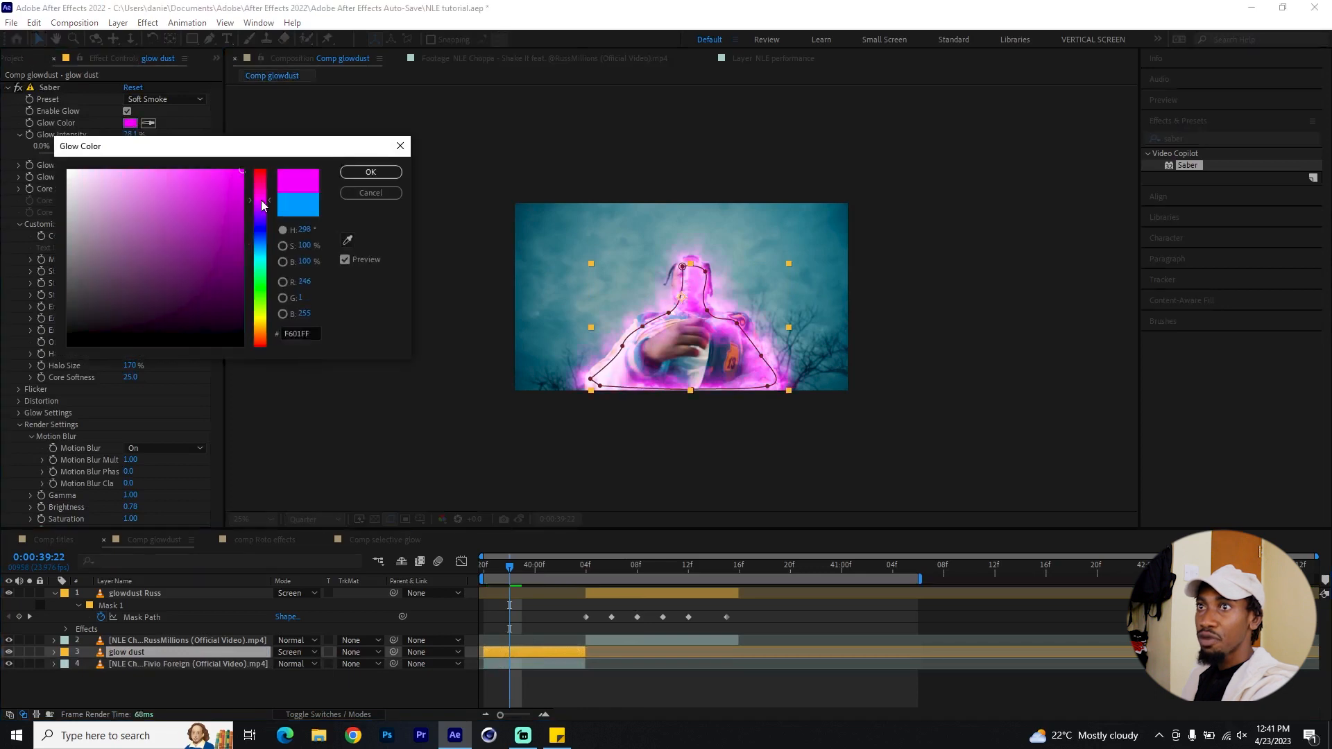
pyautogui.click(265, 293)
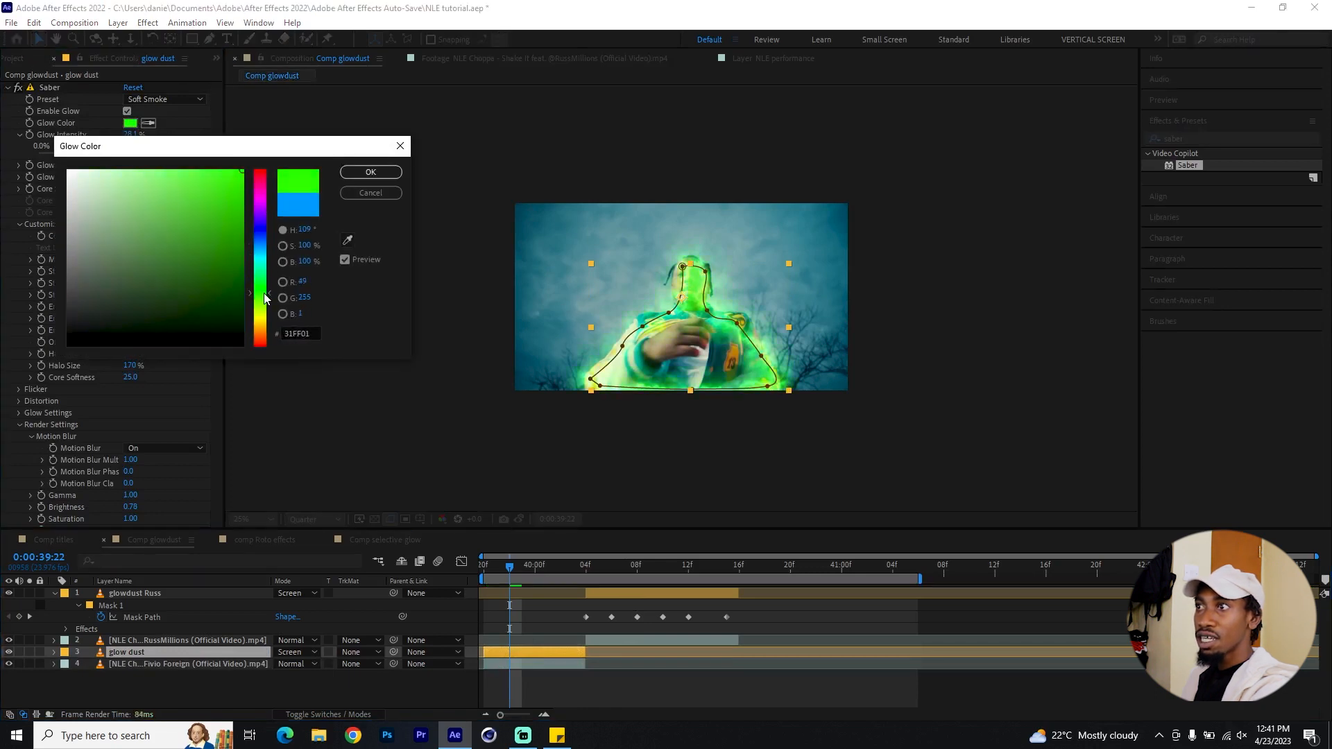
pyautogui.click(263, 322)
pyautogui.click(370, 172)
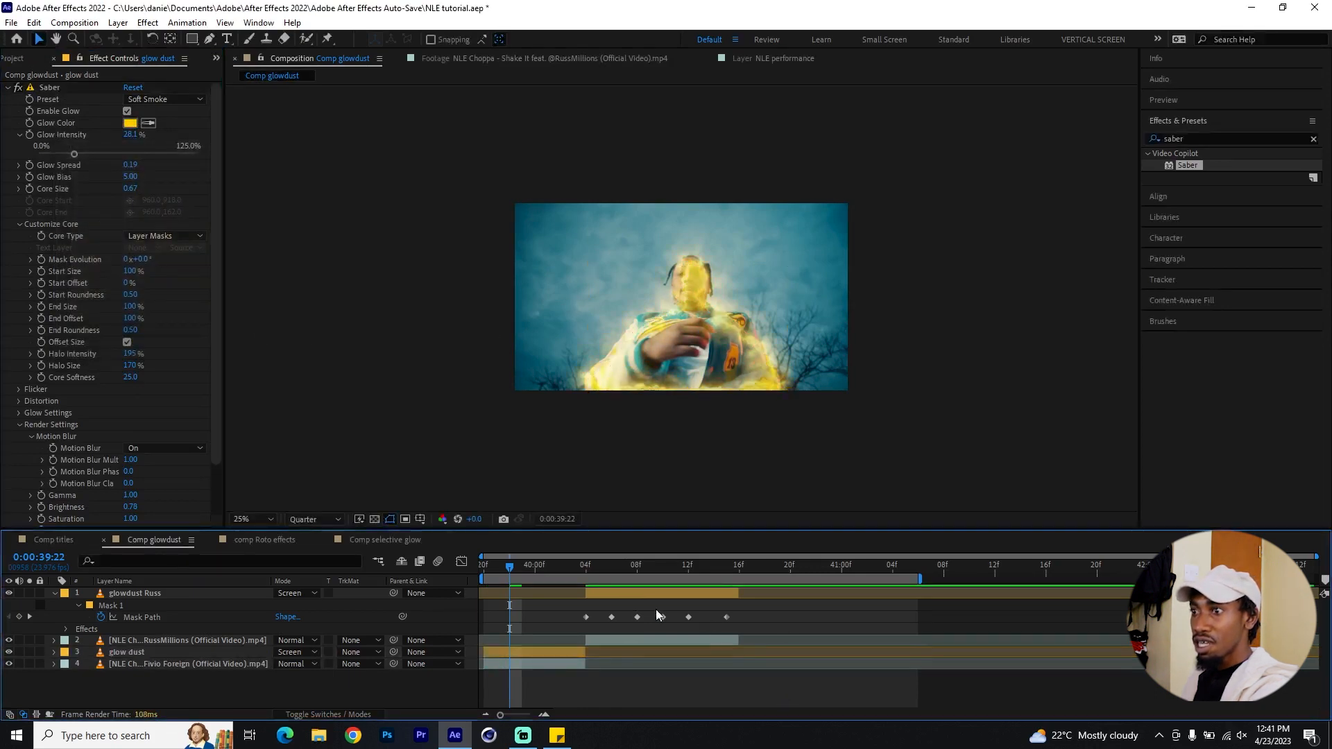
# Step: Play both recolored glow shots from 0:00:39:20 and scrub through them to check the colors
pyautogui.moveTo(502, 566); pyautogui.dragTo(484, 566)
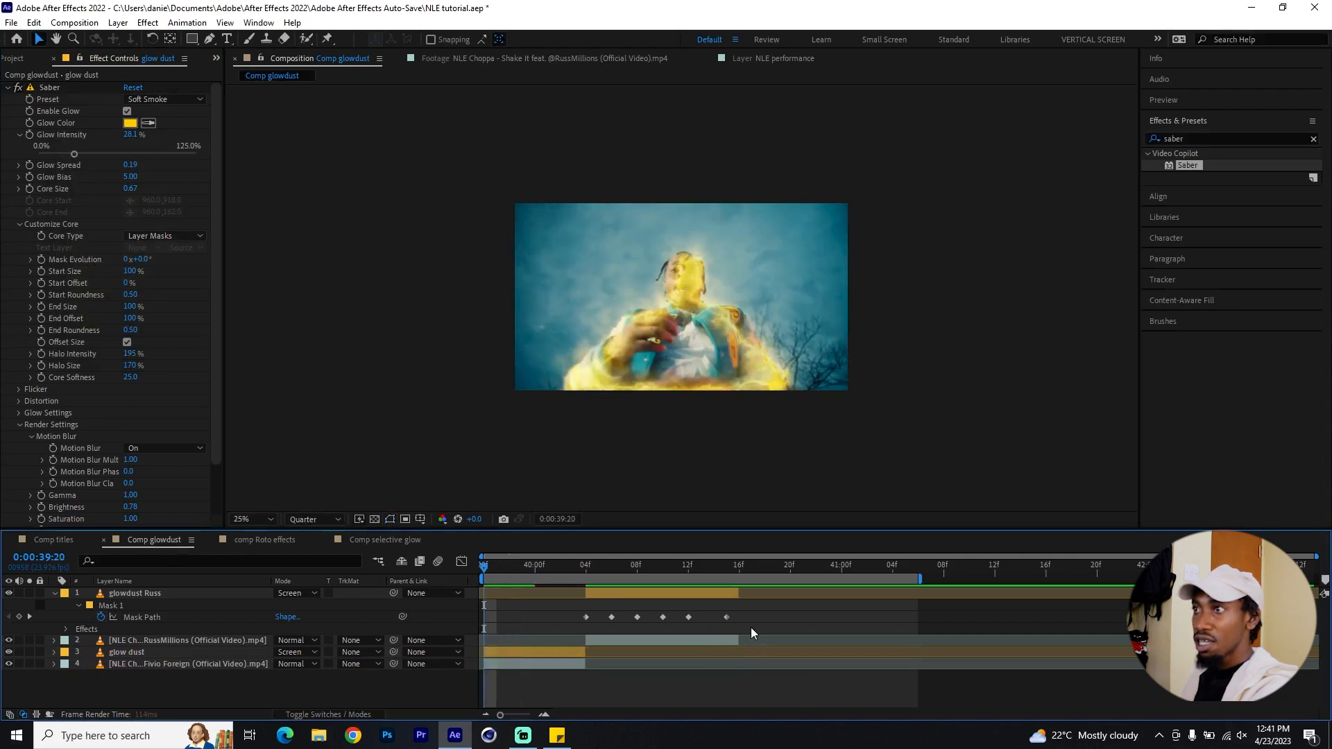
pyautogui.press('space')
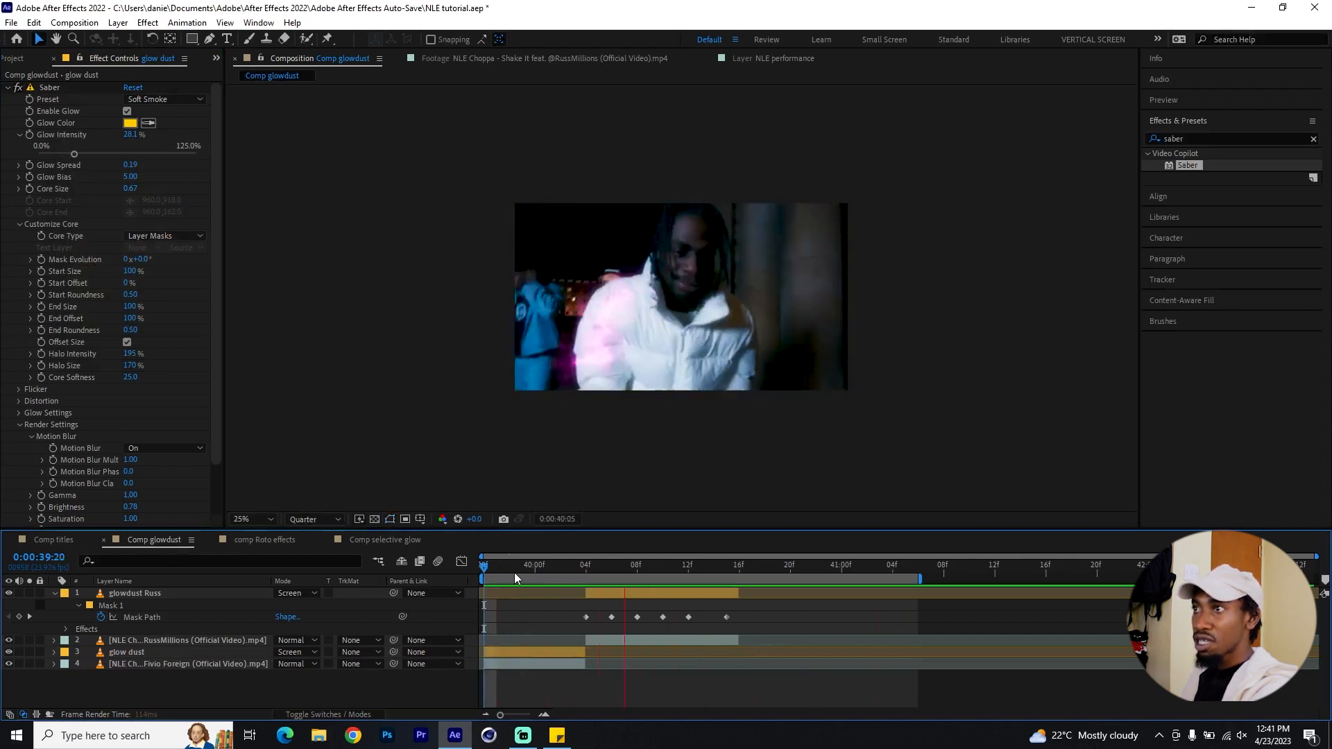
pyautogui.press('space')
pyautogui.moveTo(503, 568); pyautogui.dragTo(698, 544)
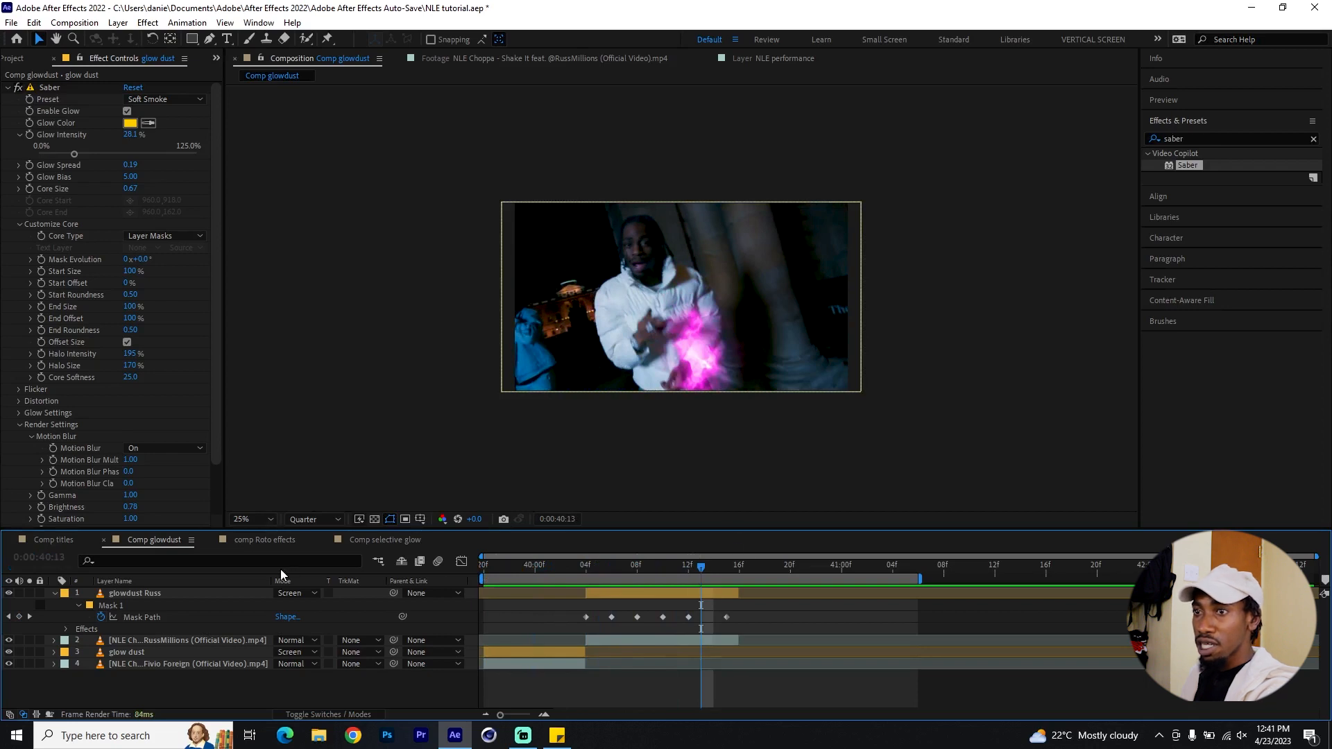
# Step: Open the comp Roto effects composition and scrub through Shot 1 from the beginning
pyautogui.click(271, 542)
pyautogui.moveTo(579, 566); pyautogui.dragTo(610, 589)
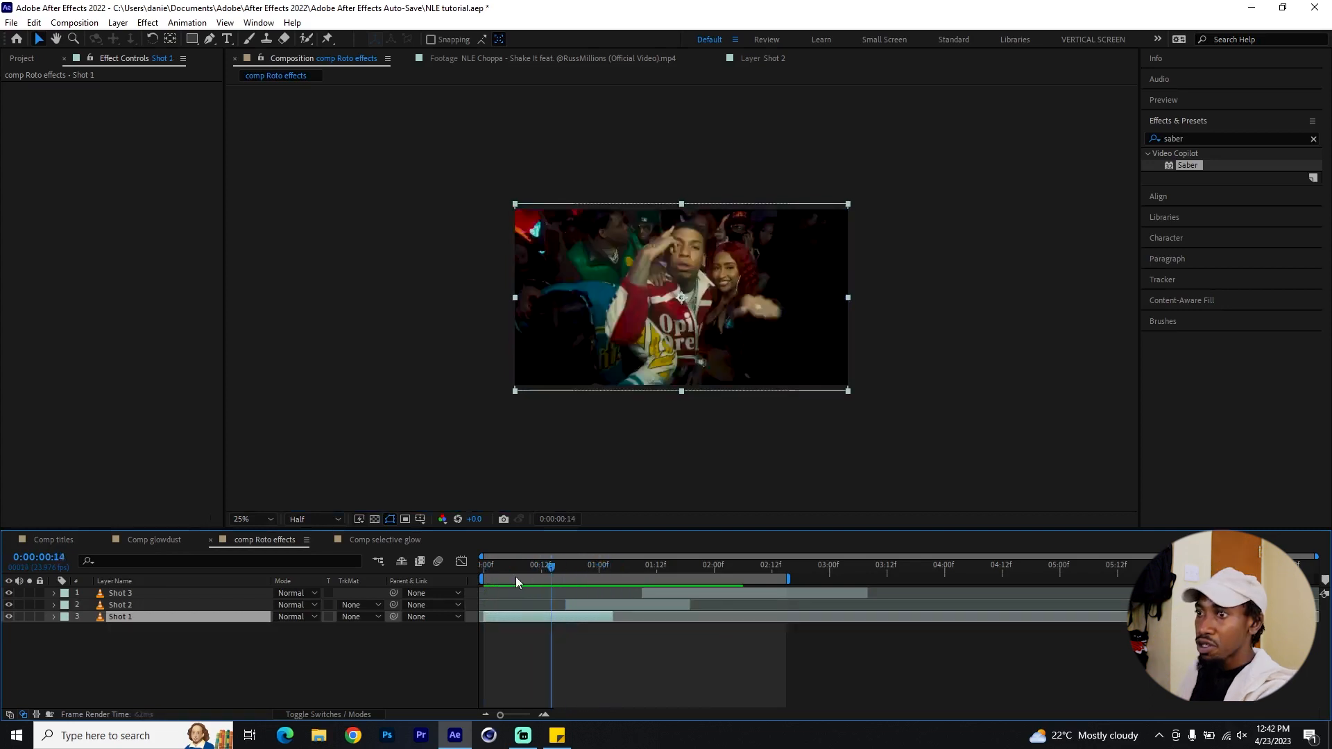
pyautogui.moveTo(515, 576); pyautogui.dragTo(484, 579)
pyautogui.click(560, 648)
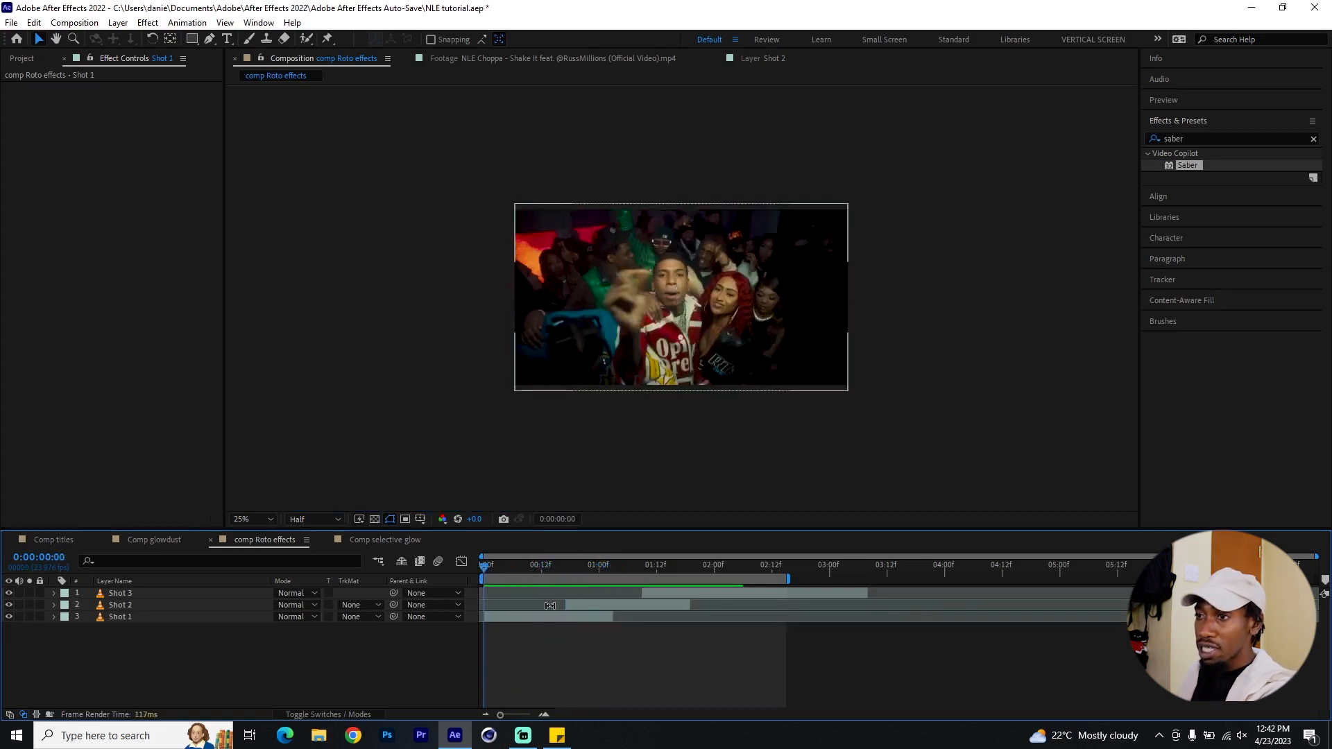
pyautogui.click(509, 610)
pyautogui.moveTo(491, 569); pyautogui.dragTo(558, 569)
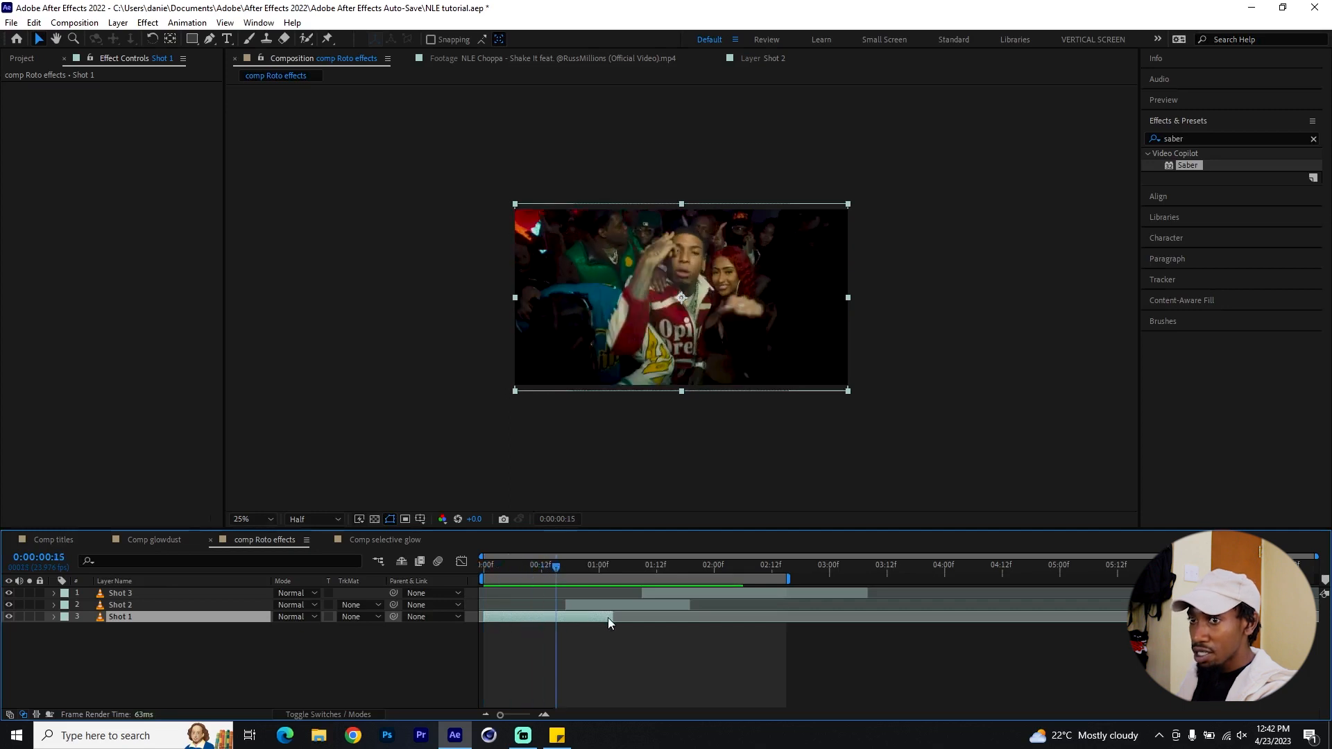
# Step: Scrub through Shot 2 and Shot 3 and extend the work area to the end of Shot 3
pyautogui.click(589, 606)
pyautogui.moveTo(560, 569)
pyautogui.mouseDown()
pyautogui.moveTo(655, 579)
pyautogui.moveTo(650, 603)
pyautogui.moveTo(652, 575)
pyautogui.moveTo(868, 576)
pyautogui.mouseUp()
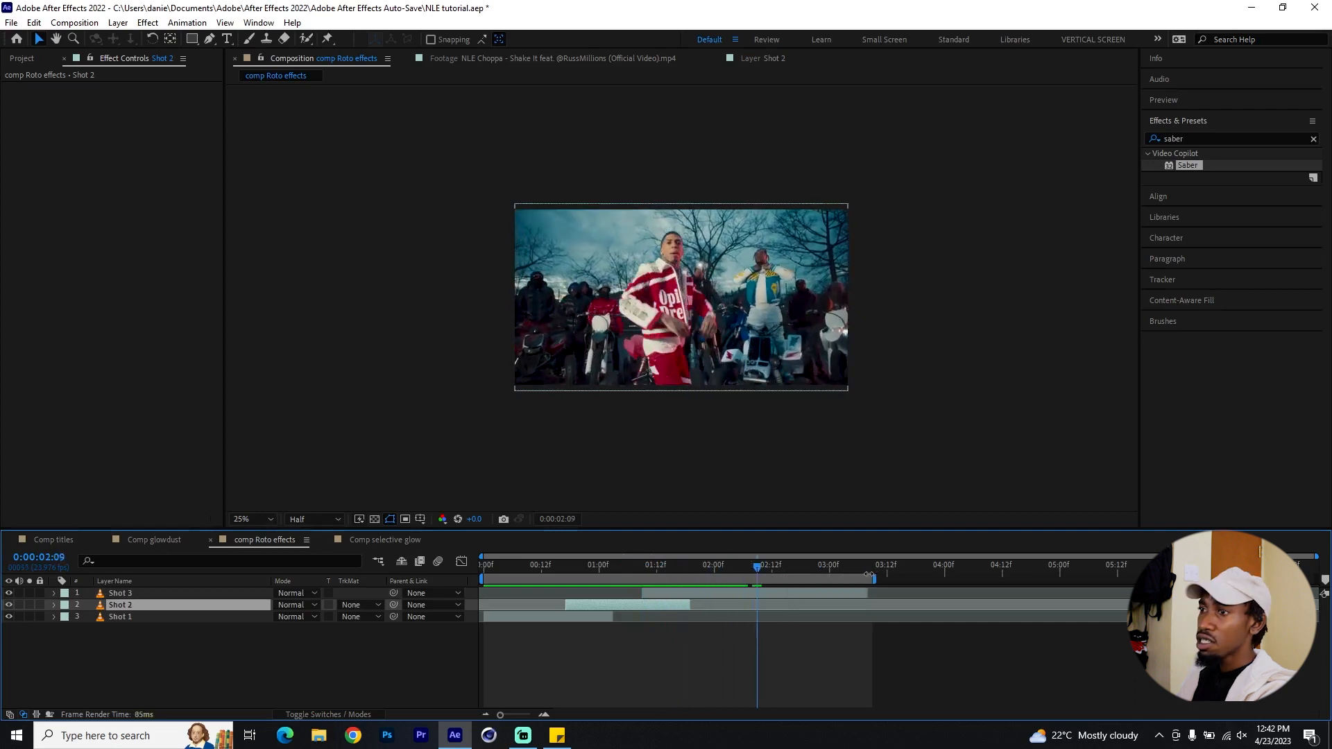
pyautogui.click(894, 631)
# Step: With the time at Shot 1's end, 0:00:01:03, duplicate the Shot 2 layer and rename the copy "Shot 2 roto"
pyautogui.moveTo(620, 565)
pyautogui.mouseDown()
pyautogui.moveTo(481, 584)
pyautogui.moveTo(613, 571)
pyautogui.mouseUp()
pyautogui.click(595, 612)
pyautogui.click(594, 602)
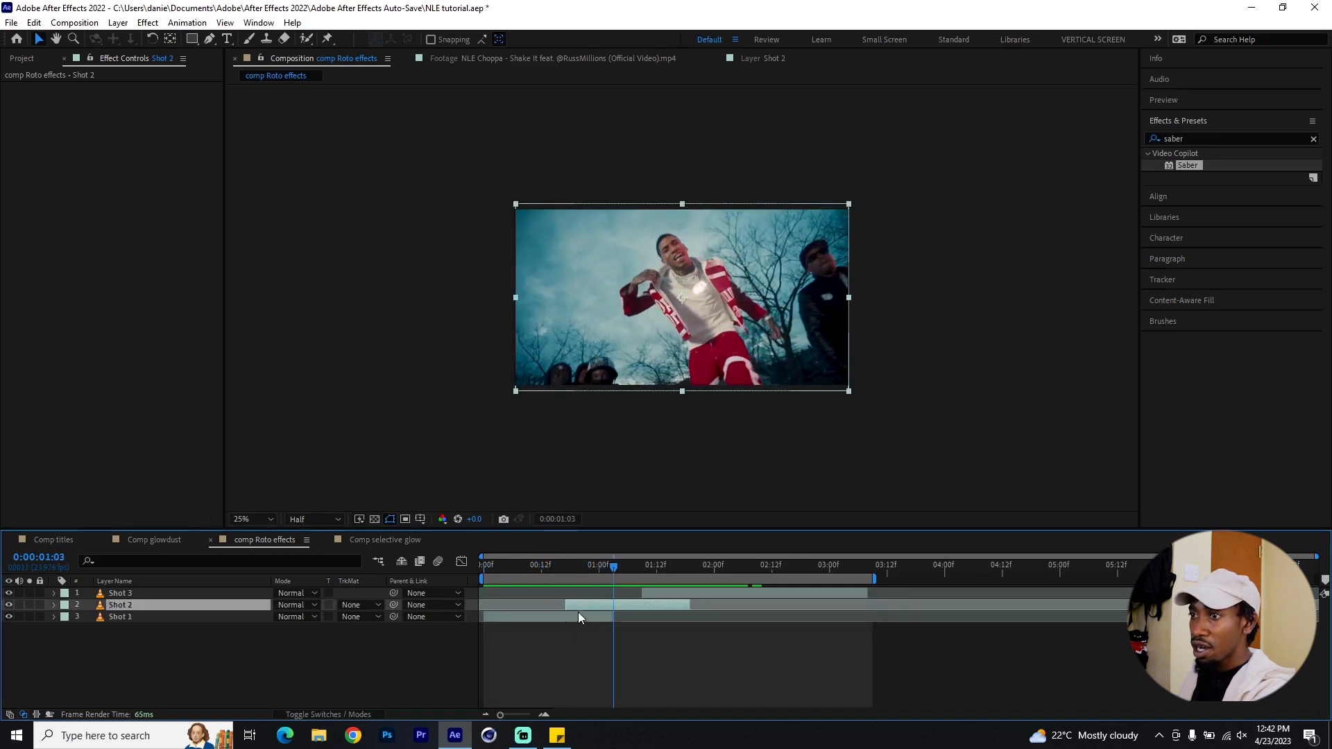
pyautogui.click(570, 615)
pyautogui.click(594, 606)
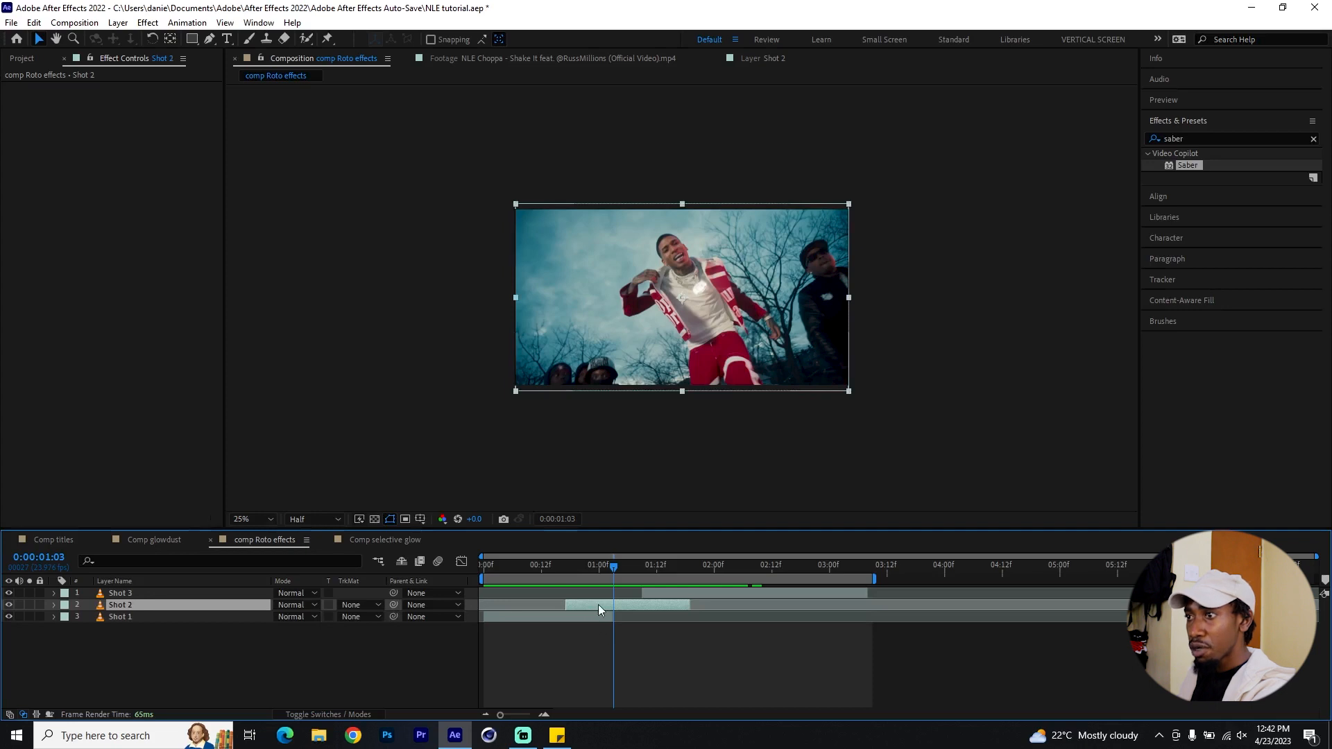
pyautogui.hotkey('ctrl', 'd')
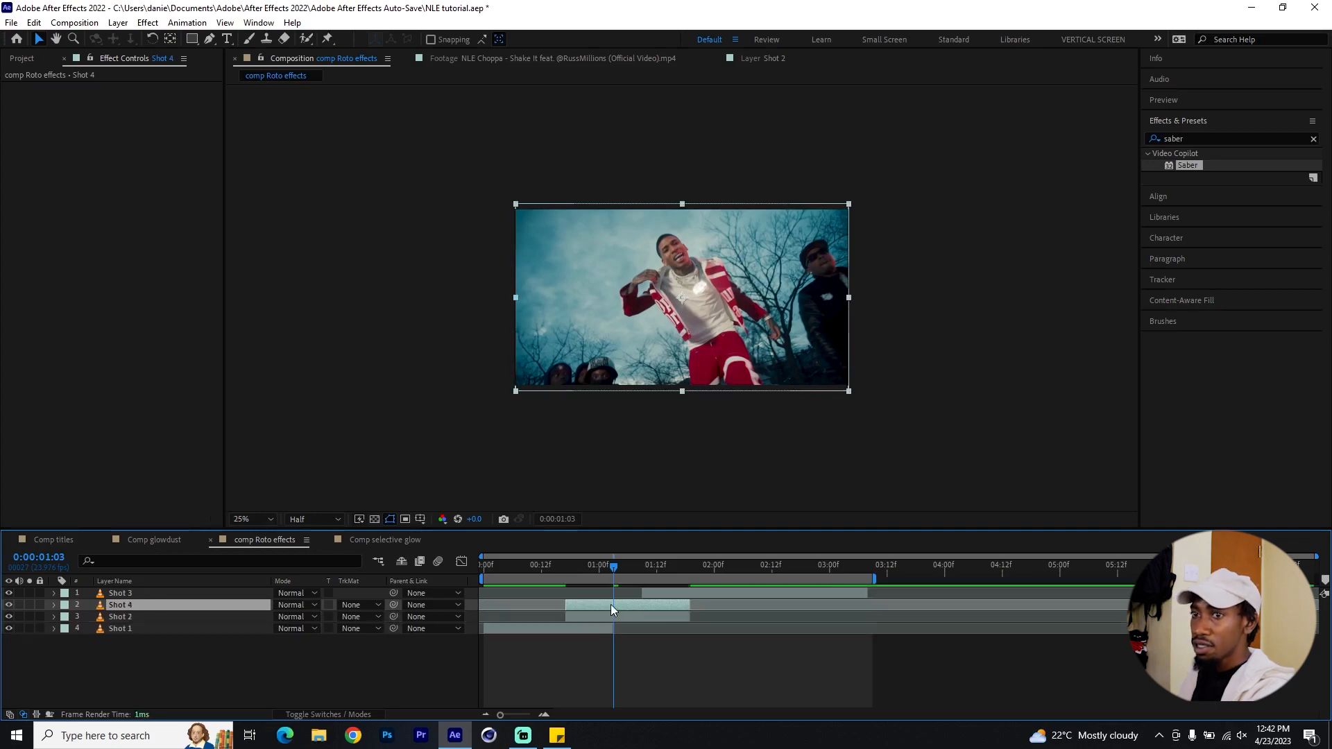
pyautogui.press('Return')
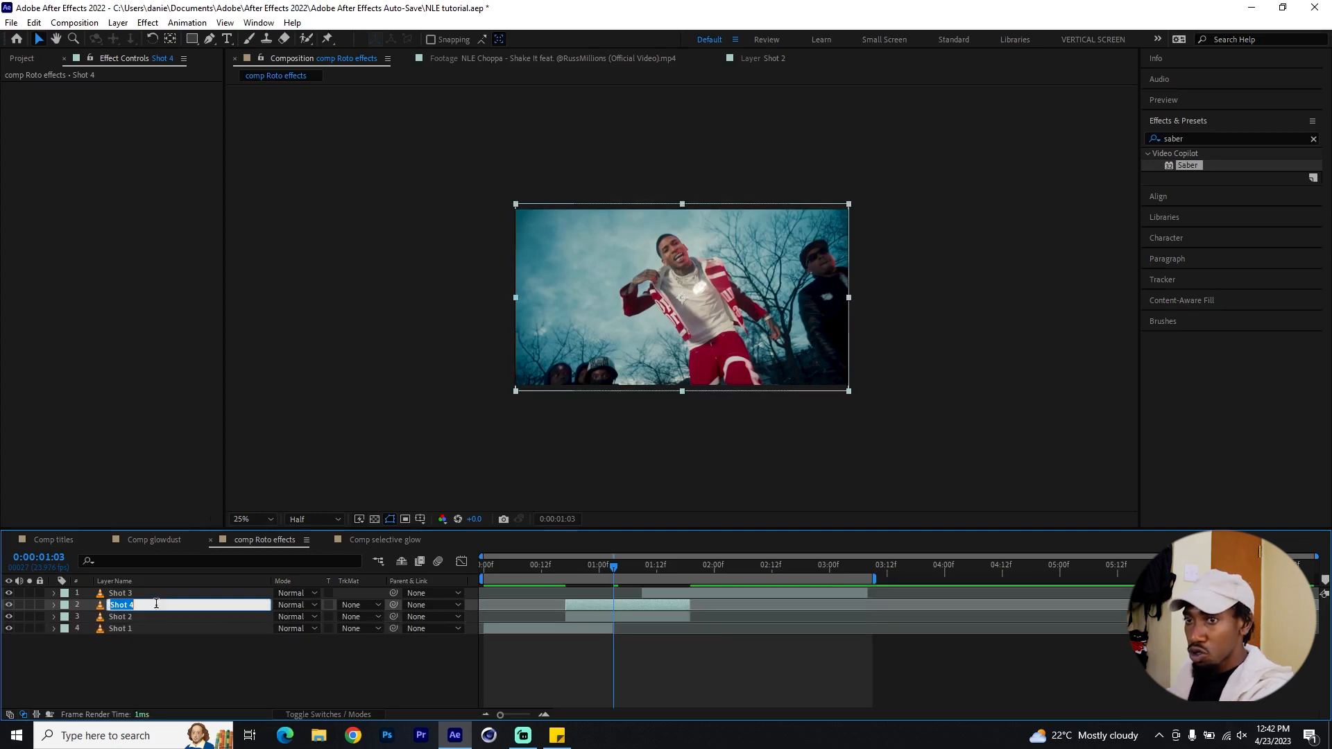
pyautogui.write('Shot 2 roto')
pyautogui.click(690, 697)
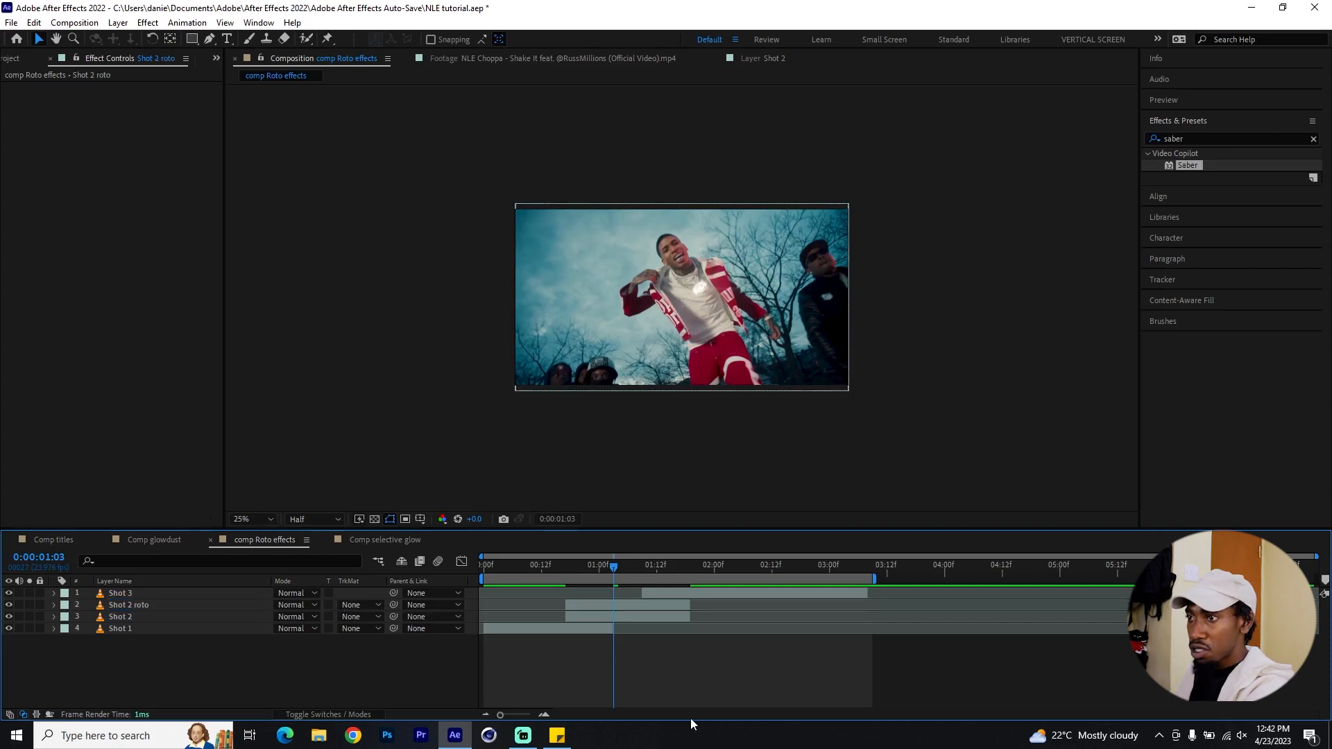
# Step: Trim Shot 2 roto's end and Shot 2's start to meet at 0:00:01:03, and label Shot 2 roto Squash Yellow
pyautogui.moveTo(687, 611); pyautogui.dragTo(679, 605)
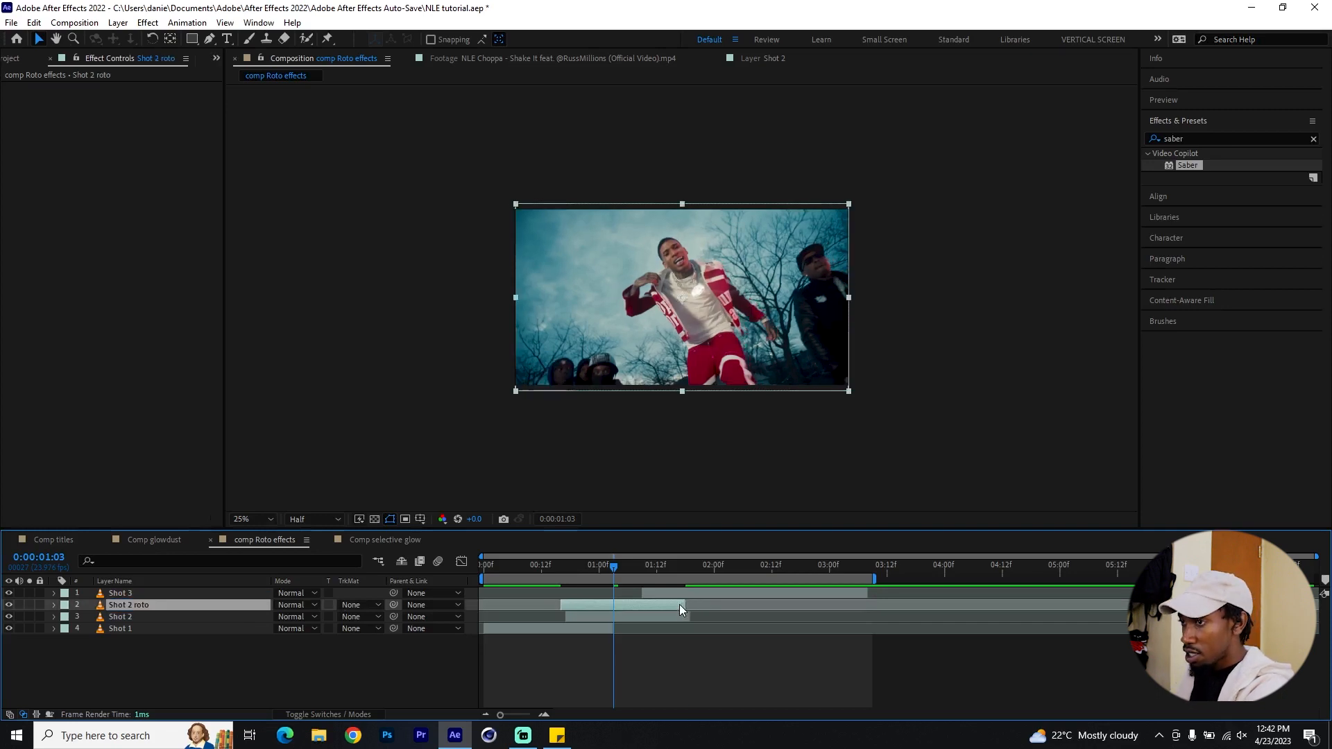
pyautogui.moveTo(685, 606); pyautogui.dragTo(616, 604)
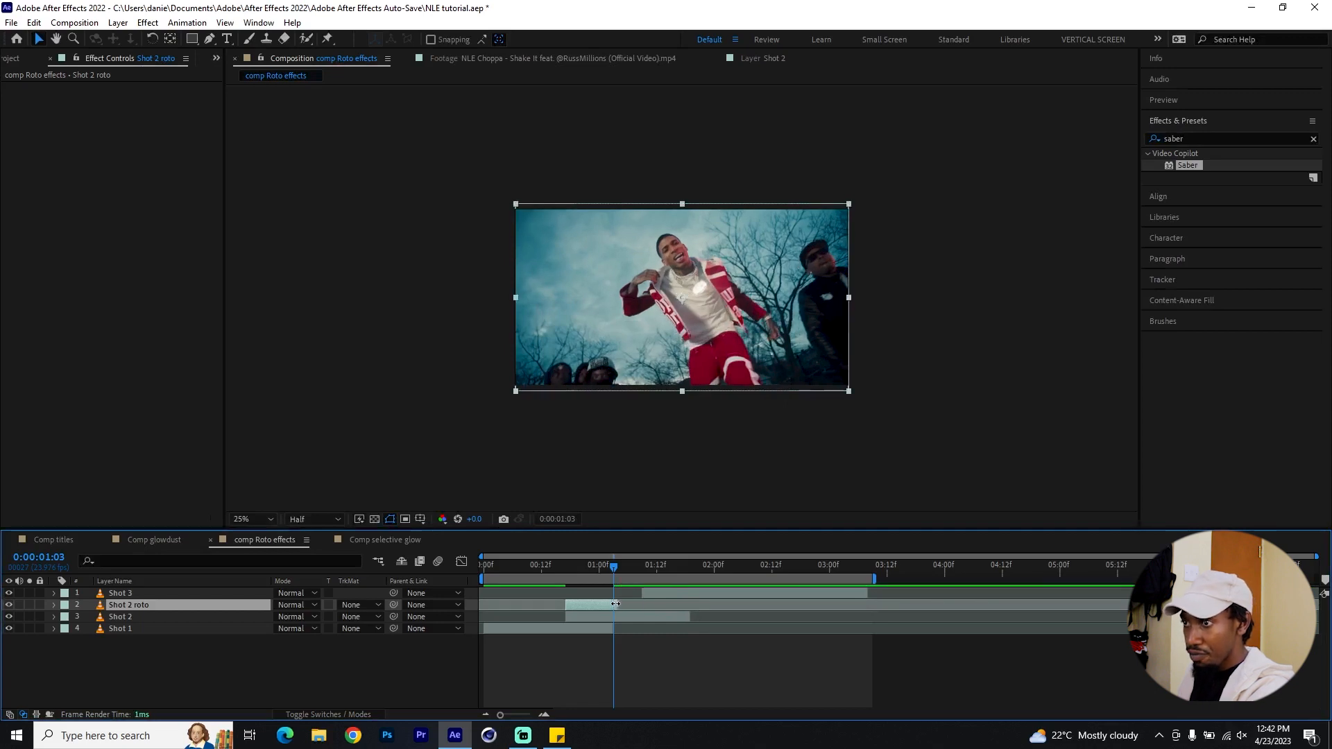
pyautogui.click(648, 650)
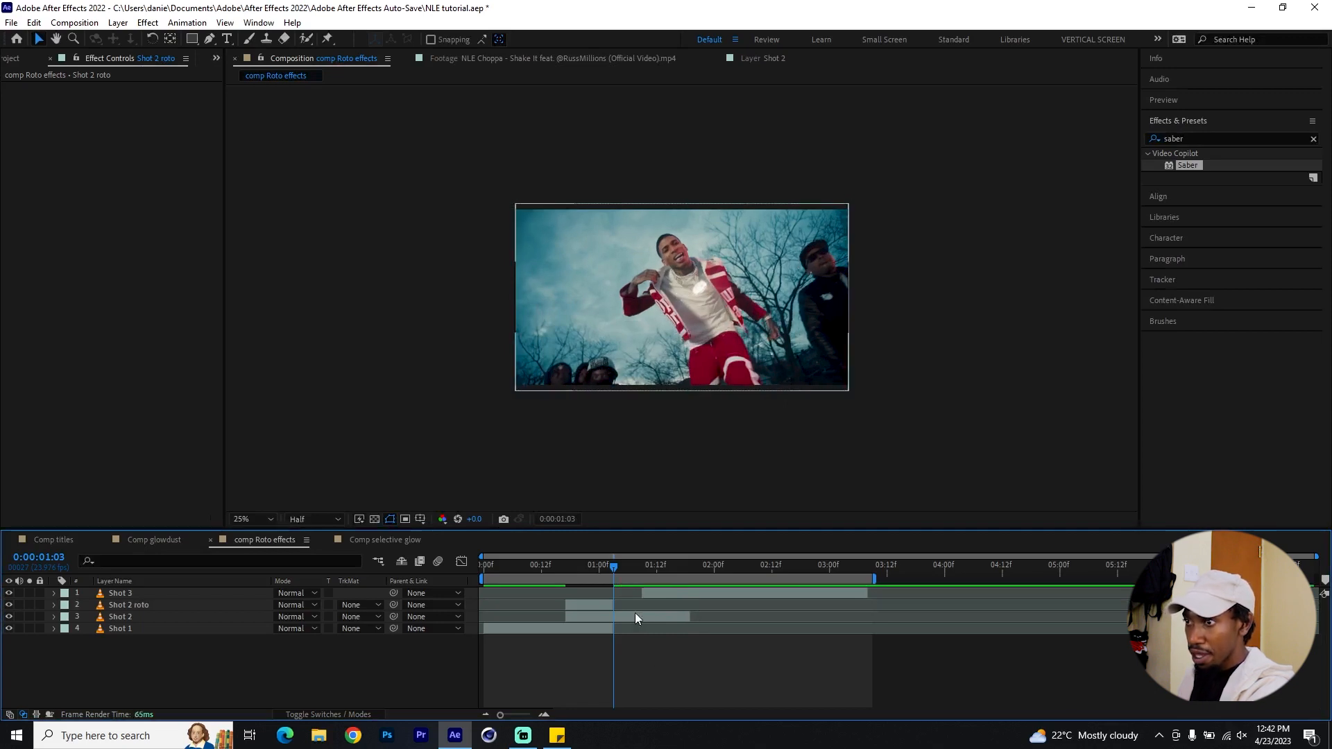
pyautogui.click(636, 617)
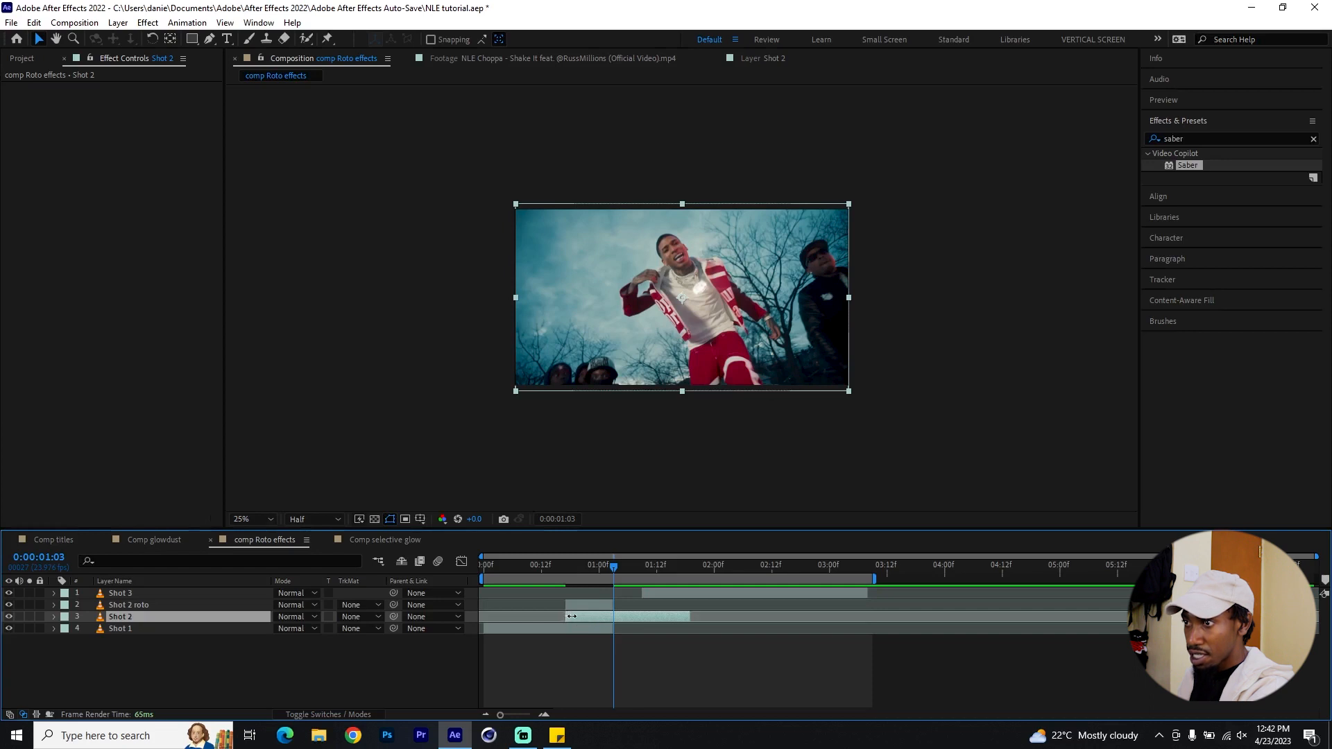
pyautogui.click(64, 604)
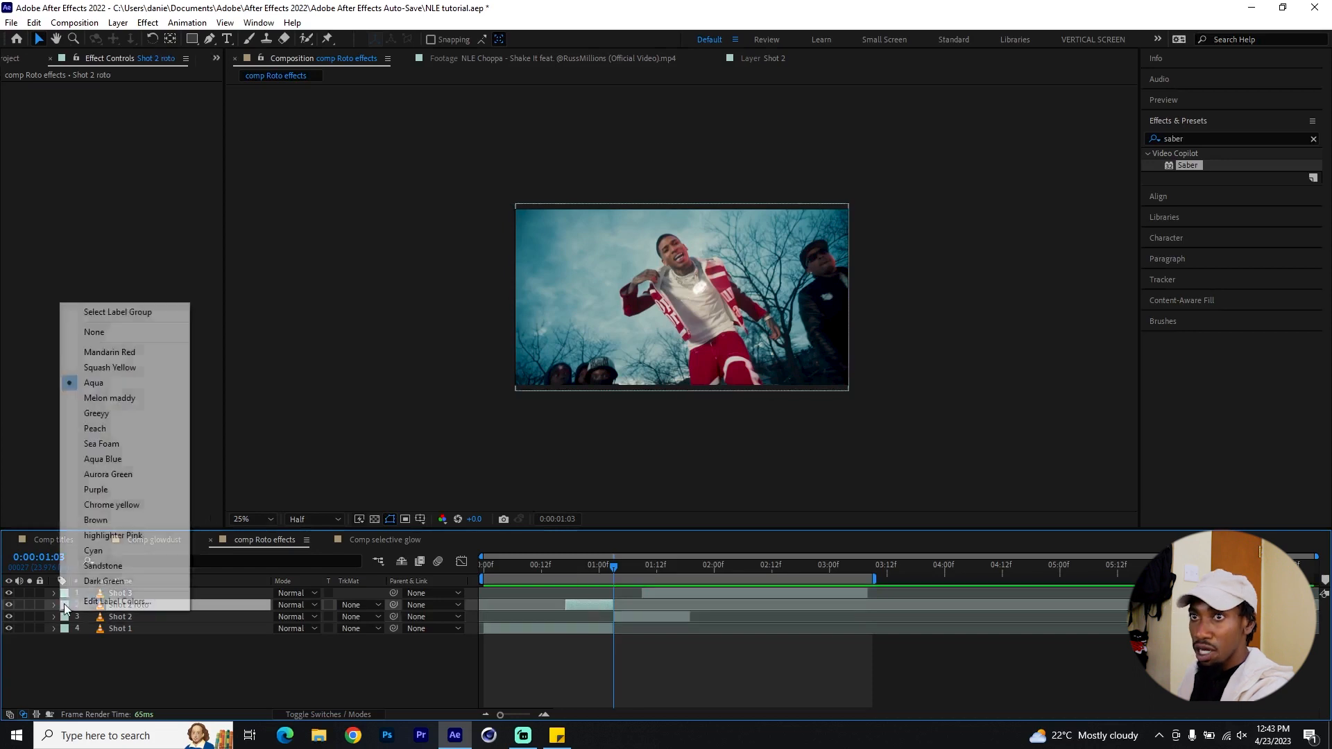
pyautogui.click(97, 367)
# Step: Cut out the performer on the Shot 2 roto layer with the Roto Brush, starting at 0:00:00:19 and propagating through 0:00:01:03
pyautogui.moveTo(598, 573)
pyautogui.mouseDown()
pyautogui.moveTo(565, 565)
pyautogui.moveTo(594, 565)
pyautogui.moveTo(574, 573)
pyautogui.mouseUp()
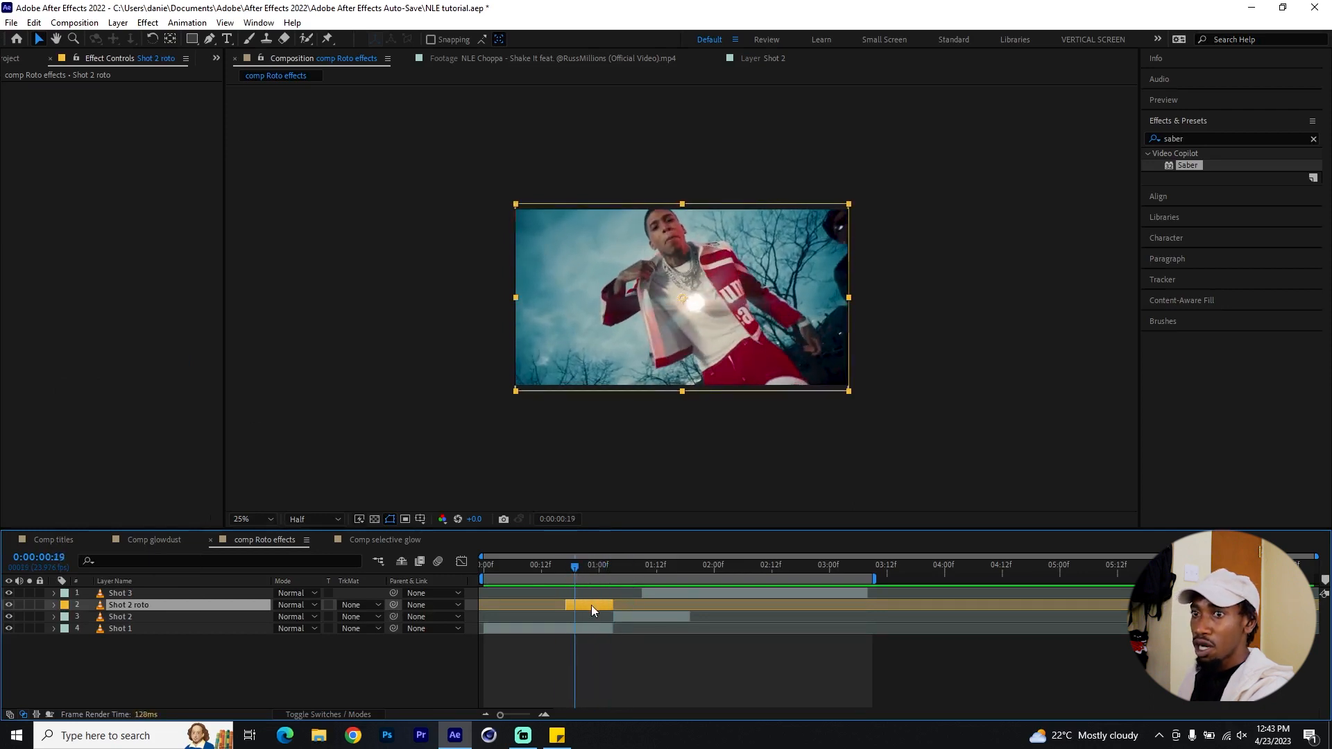
pyautogui.doubleClick(192, 604)
pyautogui.click(306, 40)
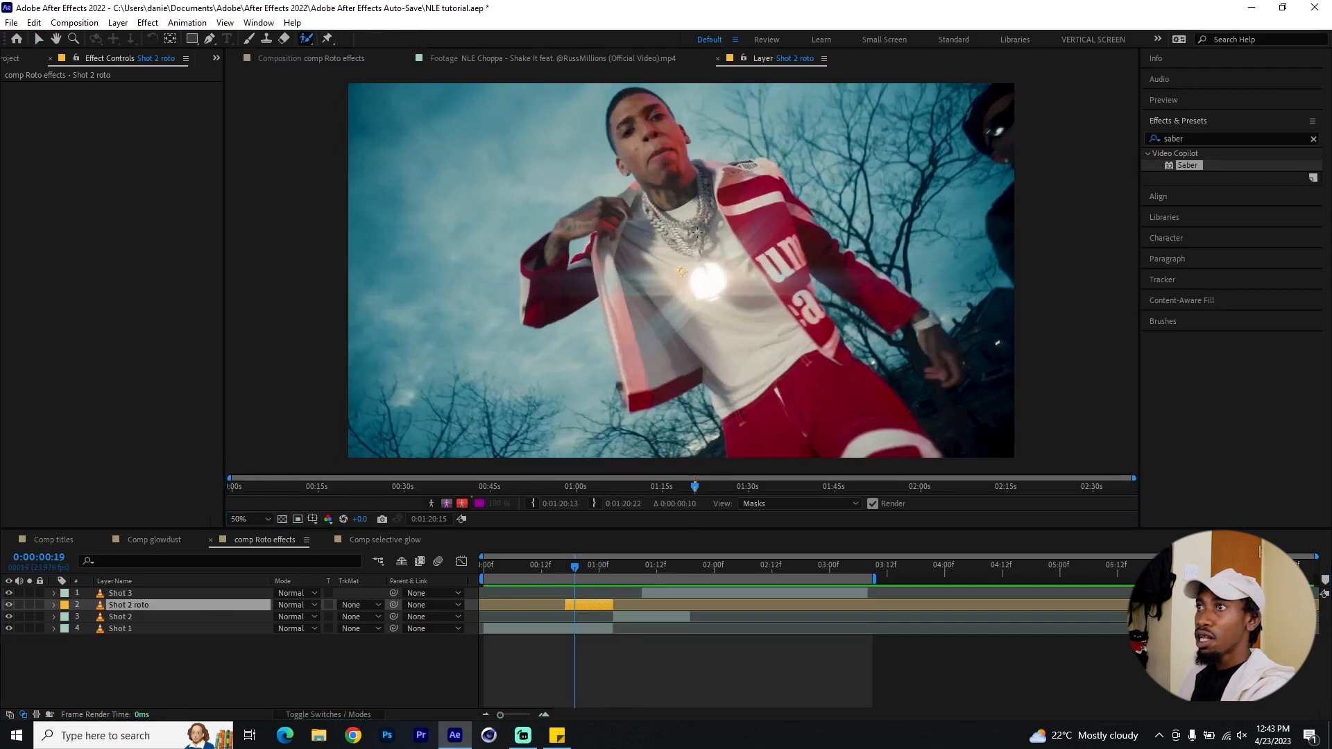
pyautogui.scroll(-2, 698, 236)
pyautogui.scroll(1, 696, 230)
pyautogui.moveTo(663, 190); pyautogui.dragTo(757, 353)
pyautogui.moveTo(645, 240)
pyautogui.mouseDown()
pyautogui.moveTo(615, 259)
pyautogui.moveTo(610, 288)
pyautogui.moveTo(639, 281)
pyautogui.mouseUp()
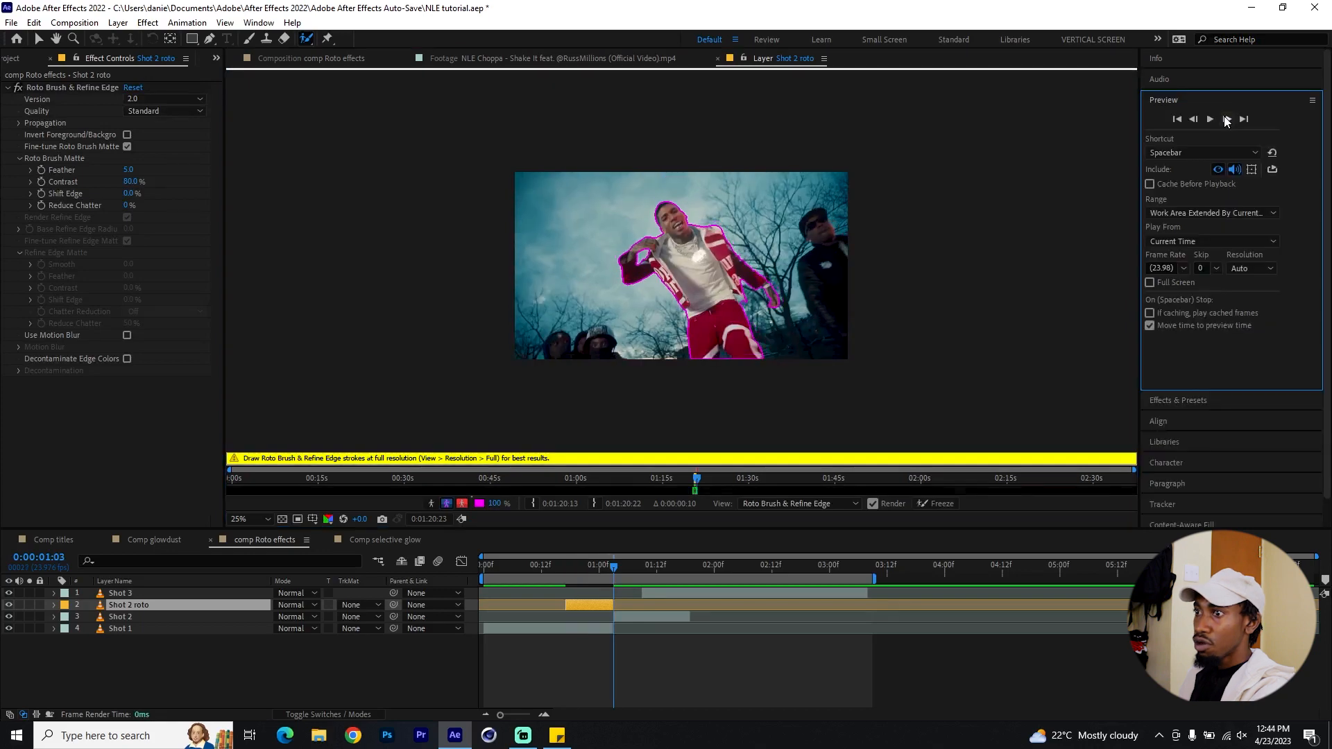
# Step: Check the cutout in the composition and set the Roto Brush matte's Feather to 8.6 and Shift Edge to -26%
pyautogui.click(586, 564)
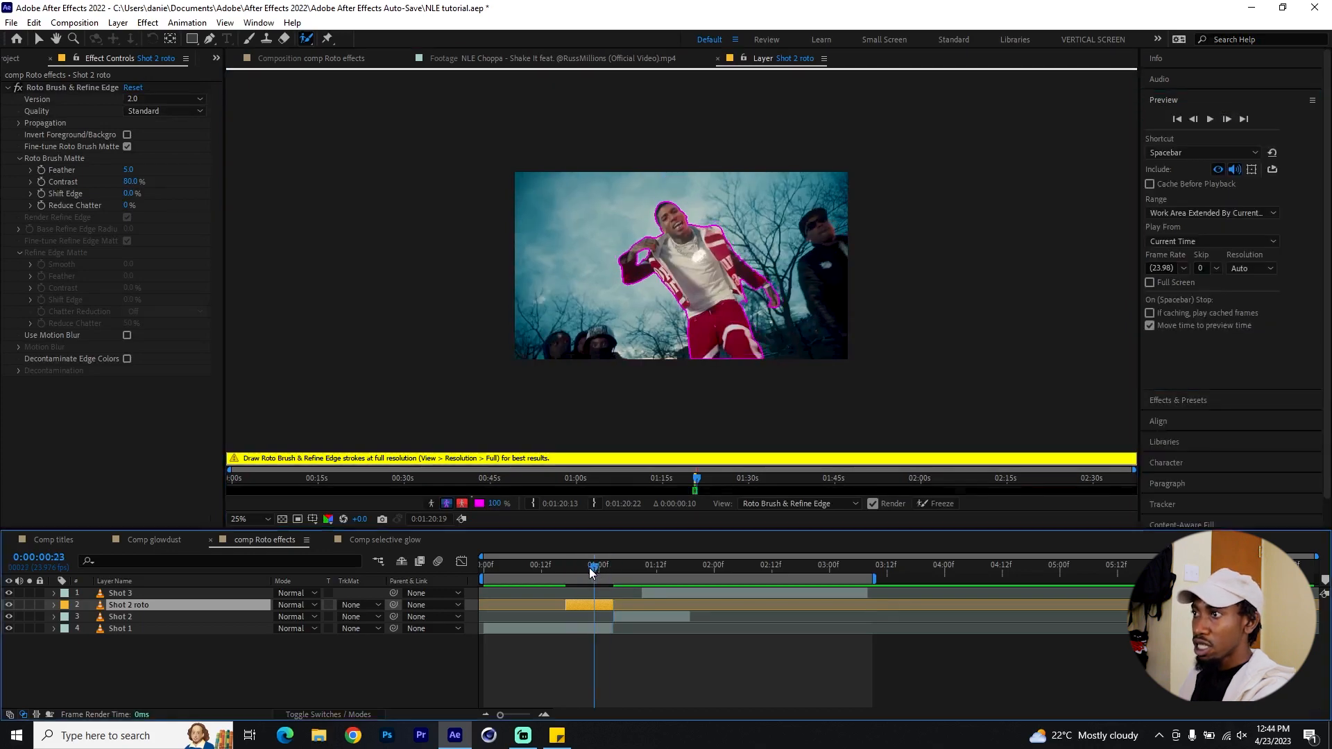
pyautogui.click(330, 59)
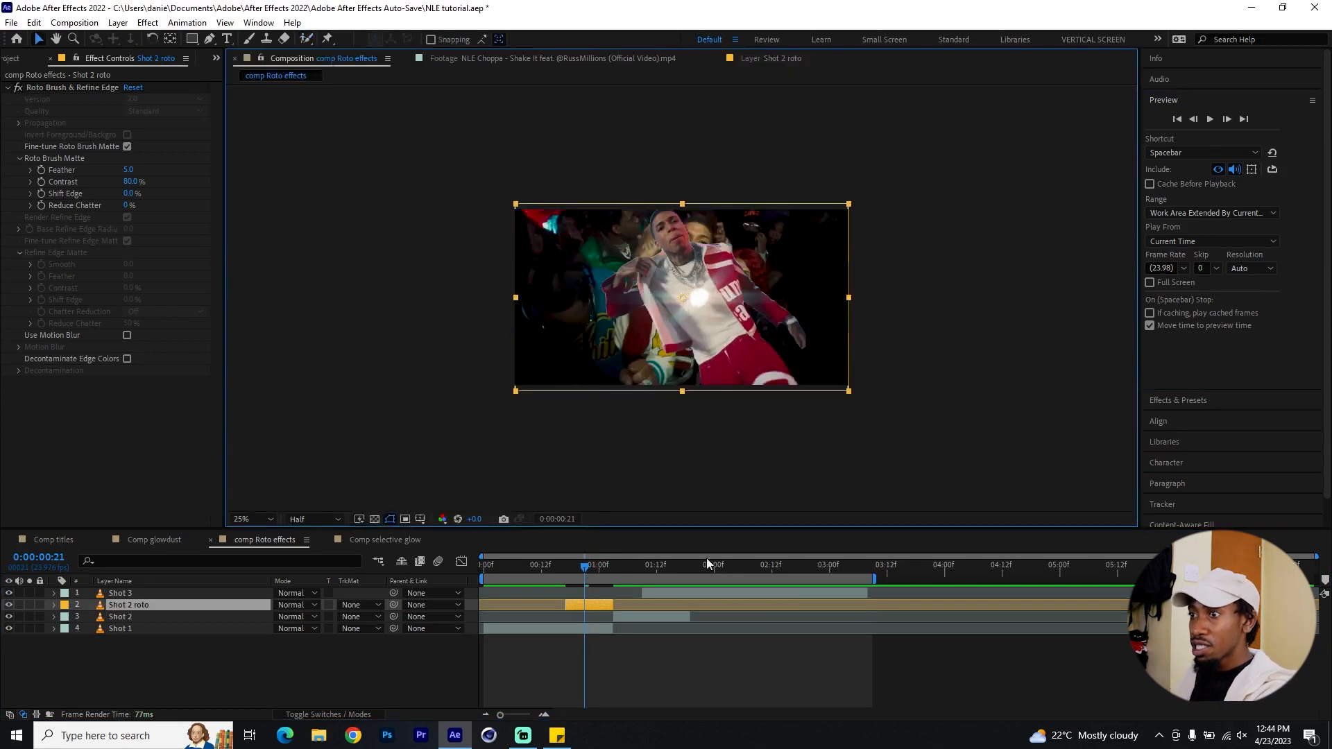
pyautogui.moveTo(552, 565)
pyautogui.mouseDown()
pyautogui.moveTo(541, 565)
pyautogui.moveTo(627, 548)
pyautogui.moveTo(575, 563)
pyautogui.mouseUp()
pyautogui.moveTo(128, 170)
pyautogui.mouseDown()
pyautogui.moveTo(142, 172)
pyautogui.moveTo(114, 193)
pyautogui.mouseUp()
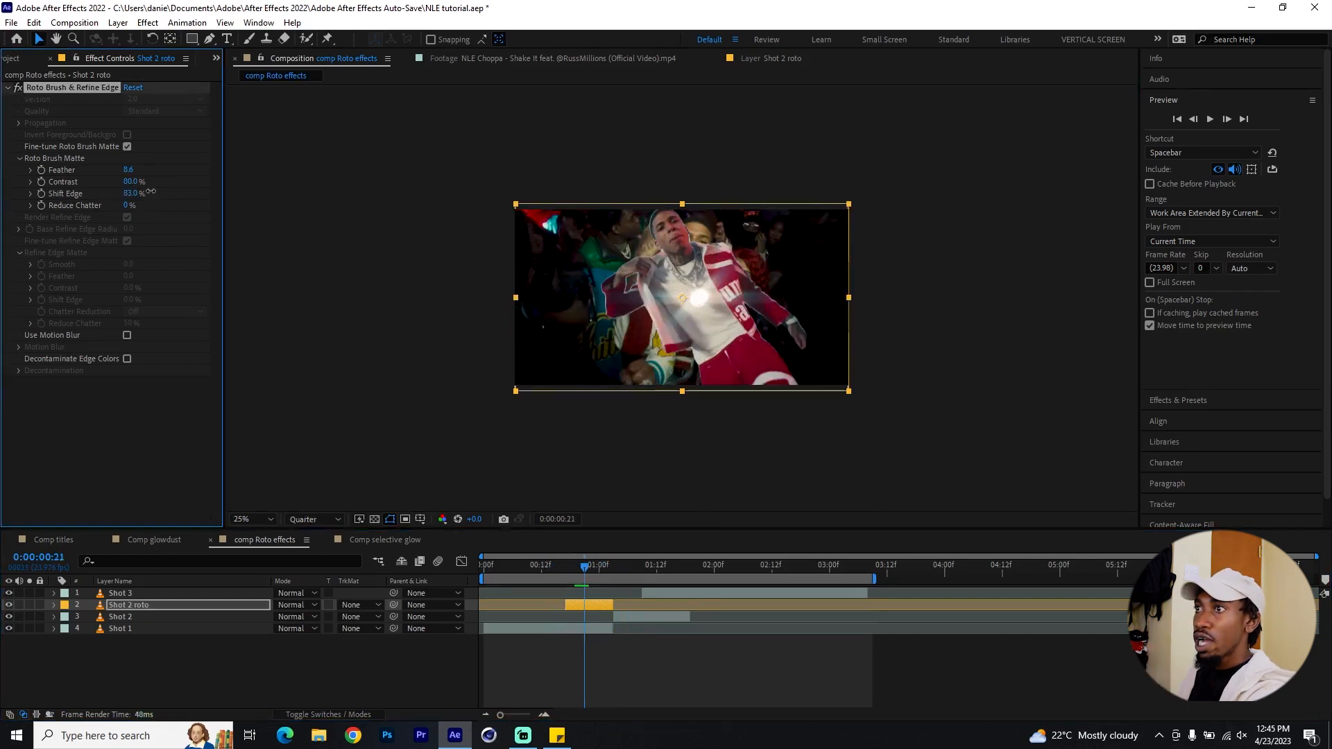
pyautogui.moveTo(151, 191); pyautogui.dragTo(132, 195)
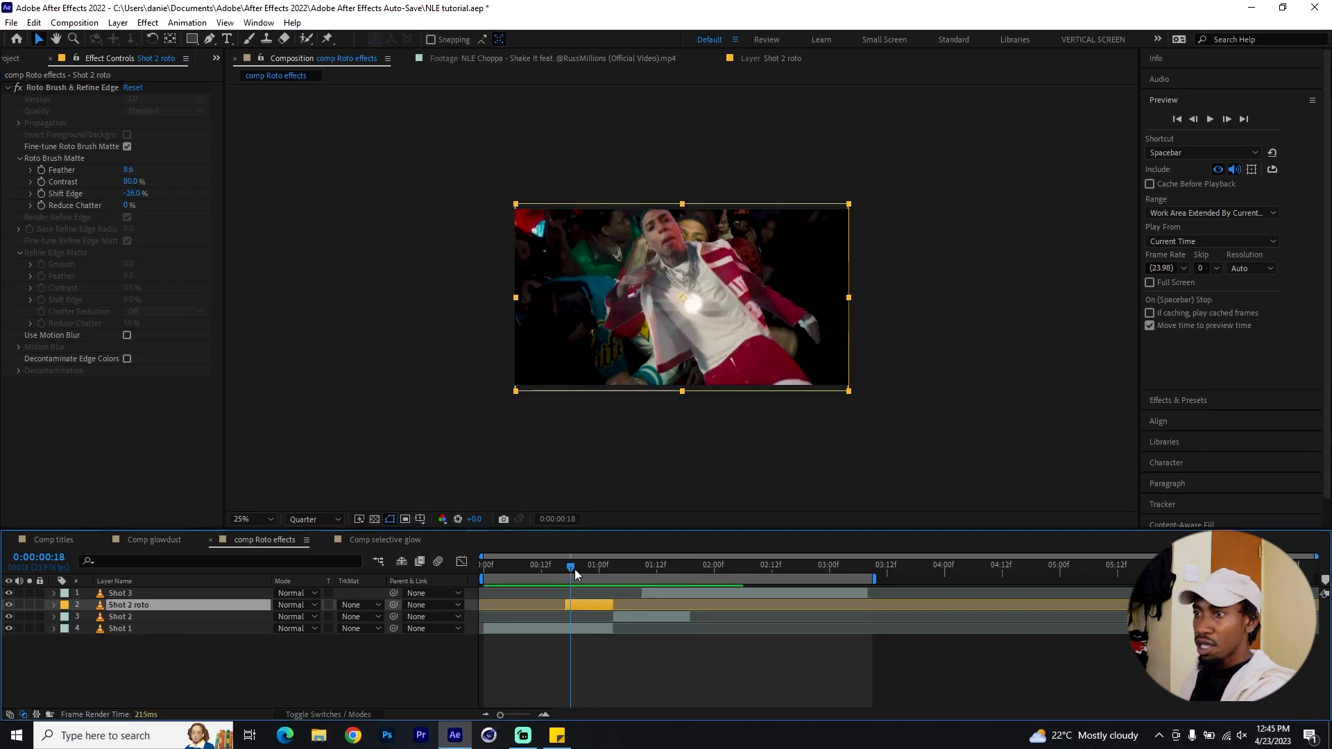
# Step: Keyframe Shot 2 roto's scale from 29% at 0:00:00:17 to 100% at 0:00:01:02
pyautogui.moveTo(575, 570); pyautogui.dragTo(567, 570)
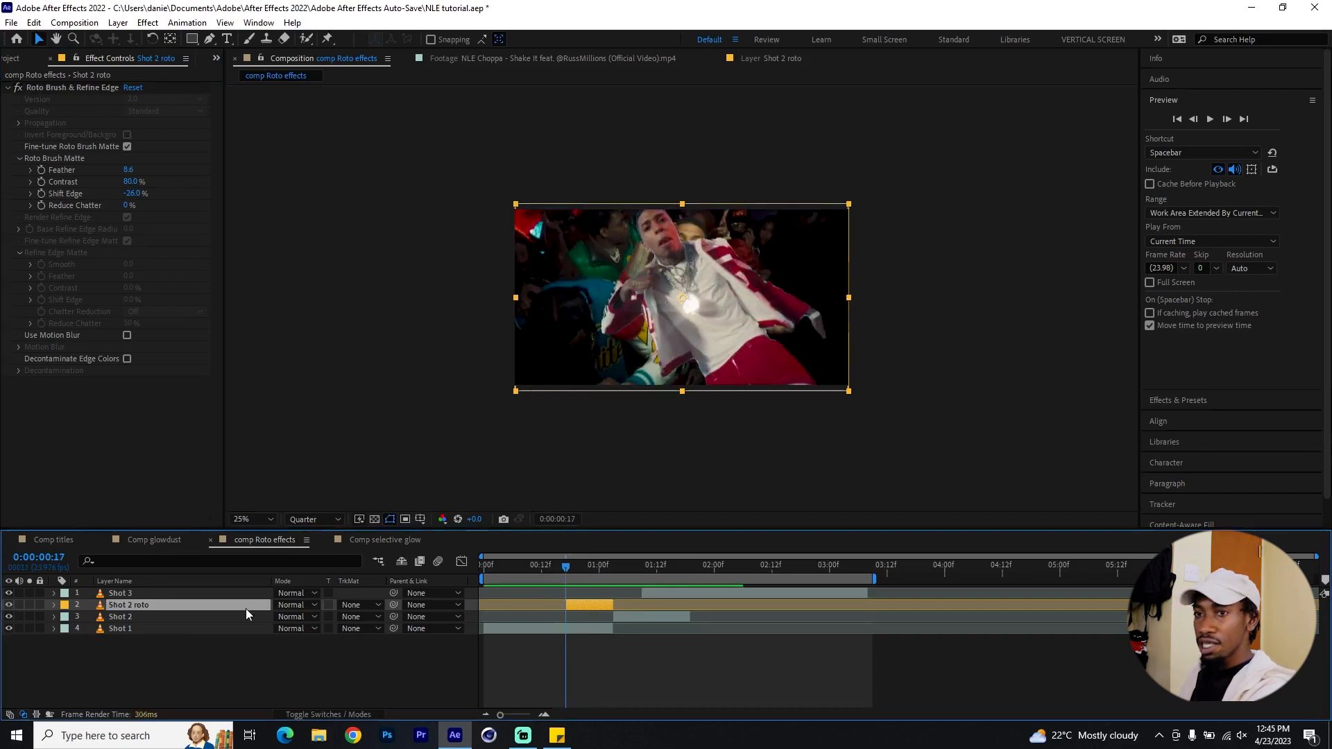
pyautogui.press('s')
pyautogui.click(89, 617)
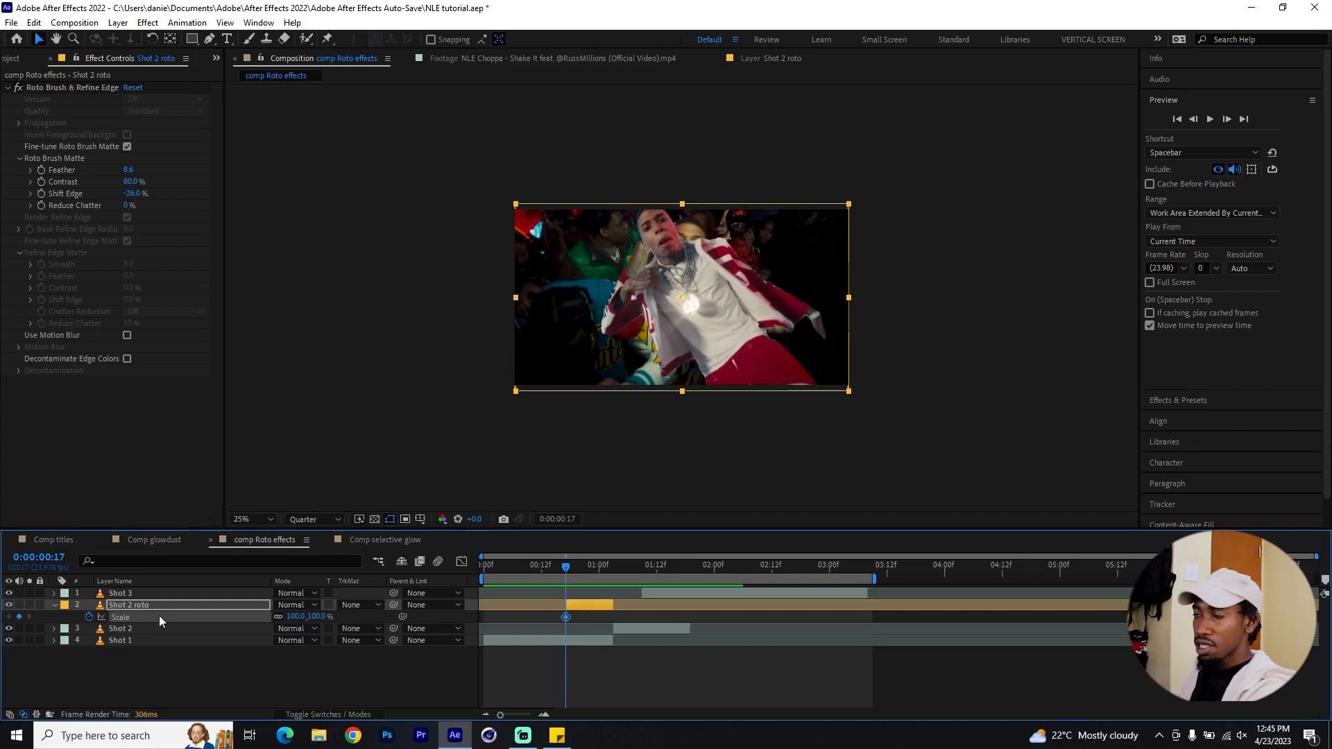
pyautogui.moveTo(288, 616); pyautogui.dragTo(257, 618)
pyautogui.moveTo(573, 561); pyautogui.dragTo(609, 570)
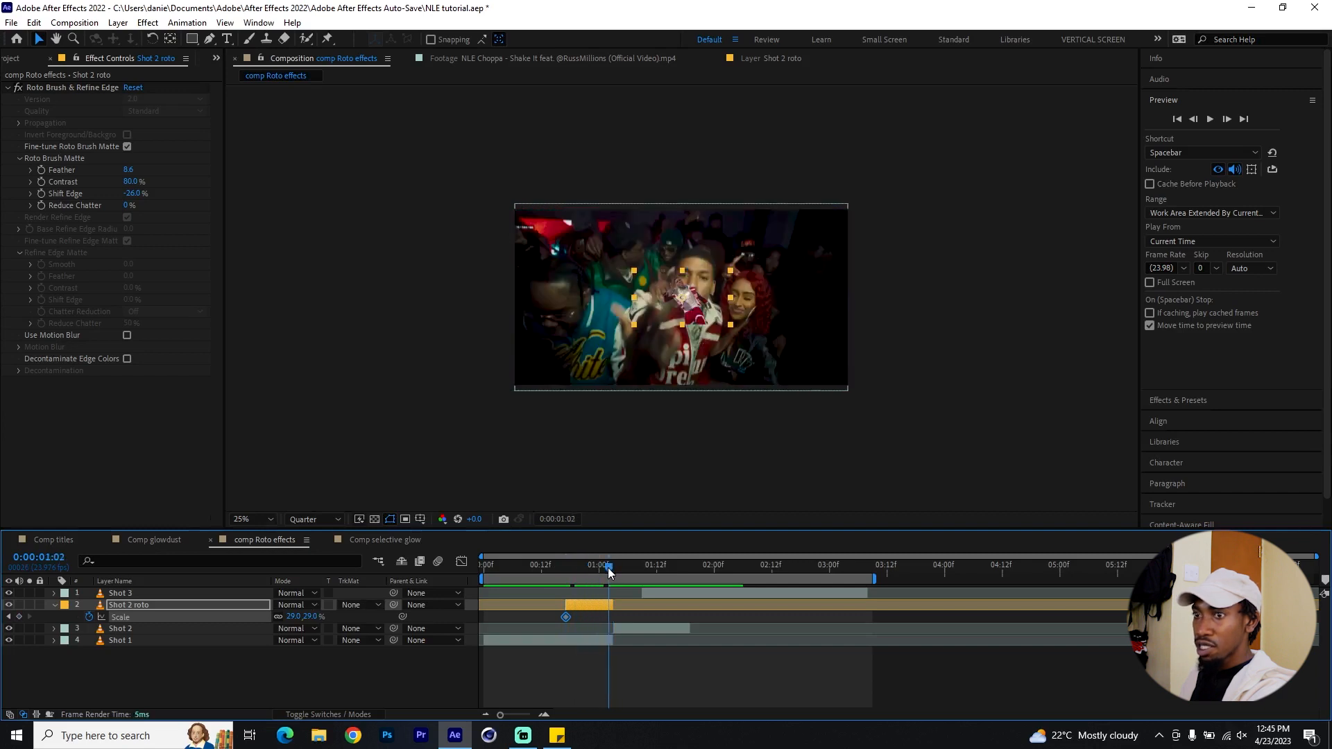
pyautogui.click(292, 616)
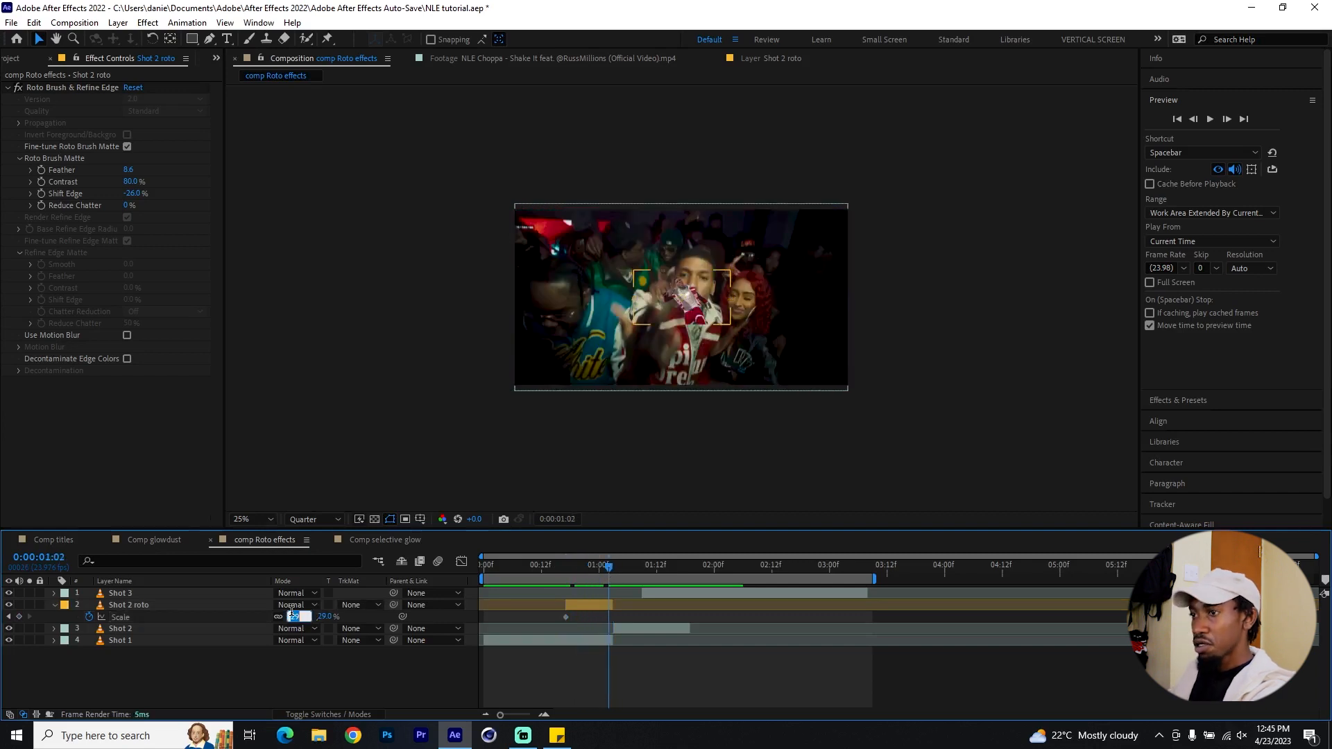
pyautogui.write('100')
pyautogui.press('Return')
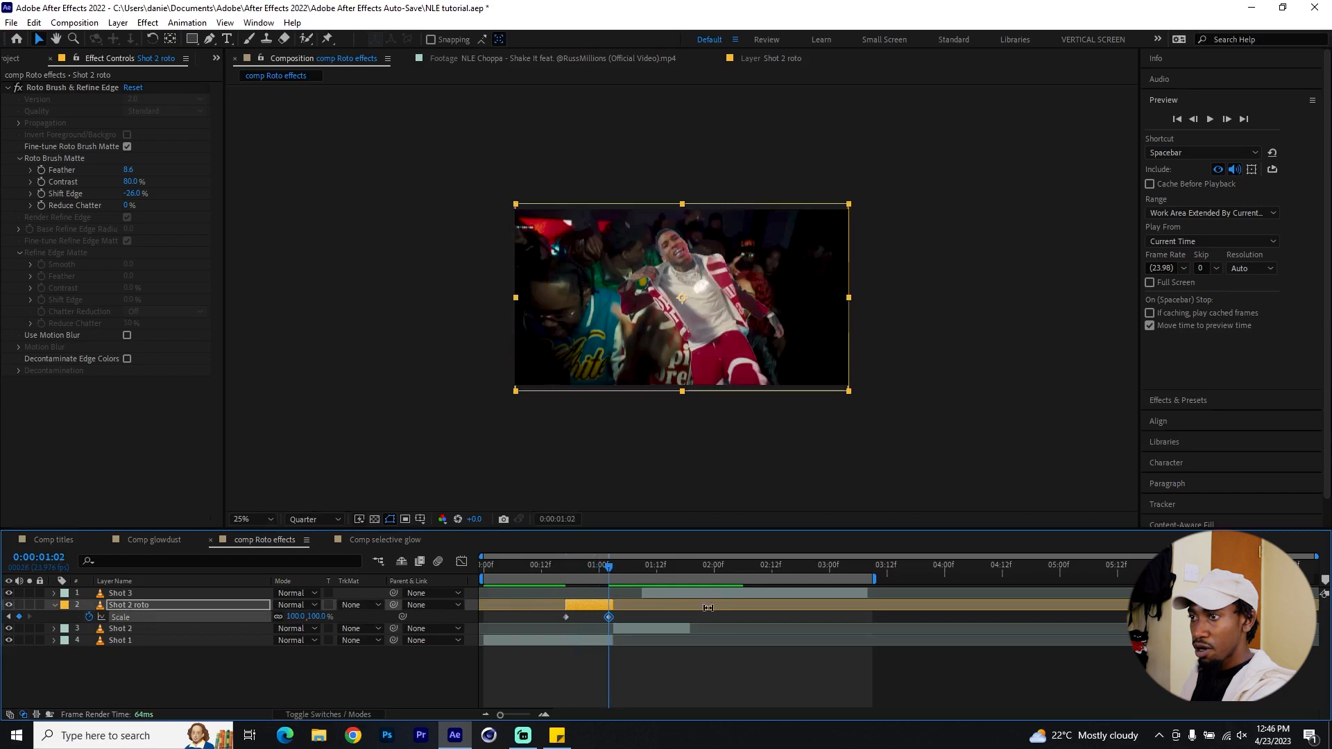
# Step: Move Shot 2 roto's last scale keyframe to 0:00:01:03 and add a 173.5% scale keyframe at 0:00:00:22
pyautogui.moveTo(610, 618); pyautogui.dragTo(614, 614)
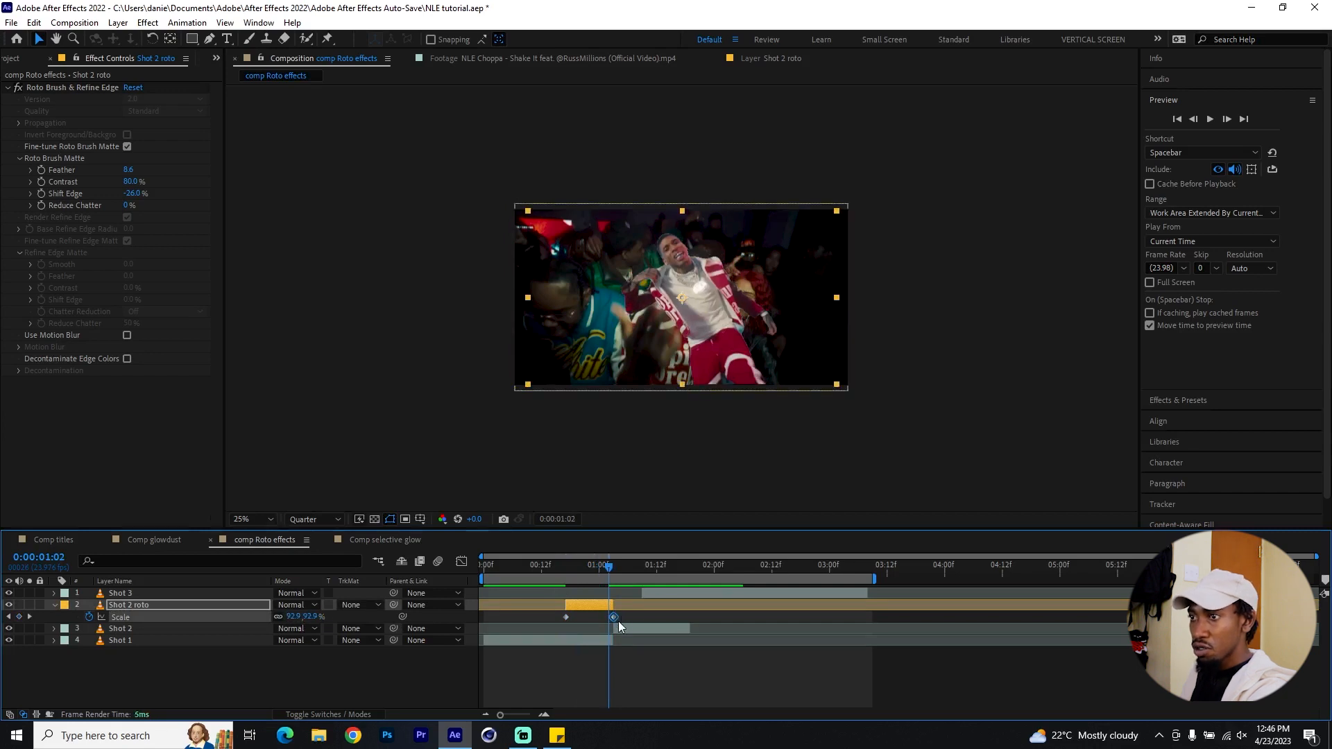
pyautogui.moveTo(540, 568); pyautogui.dragTo(588, 559)
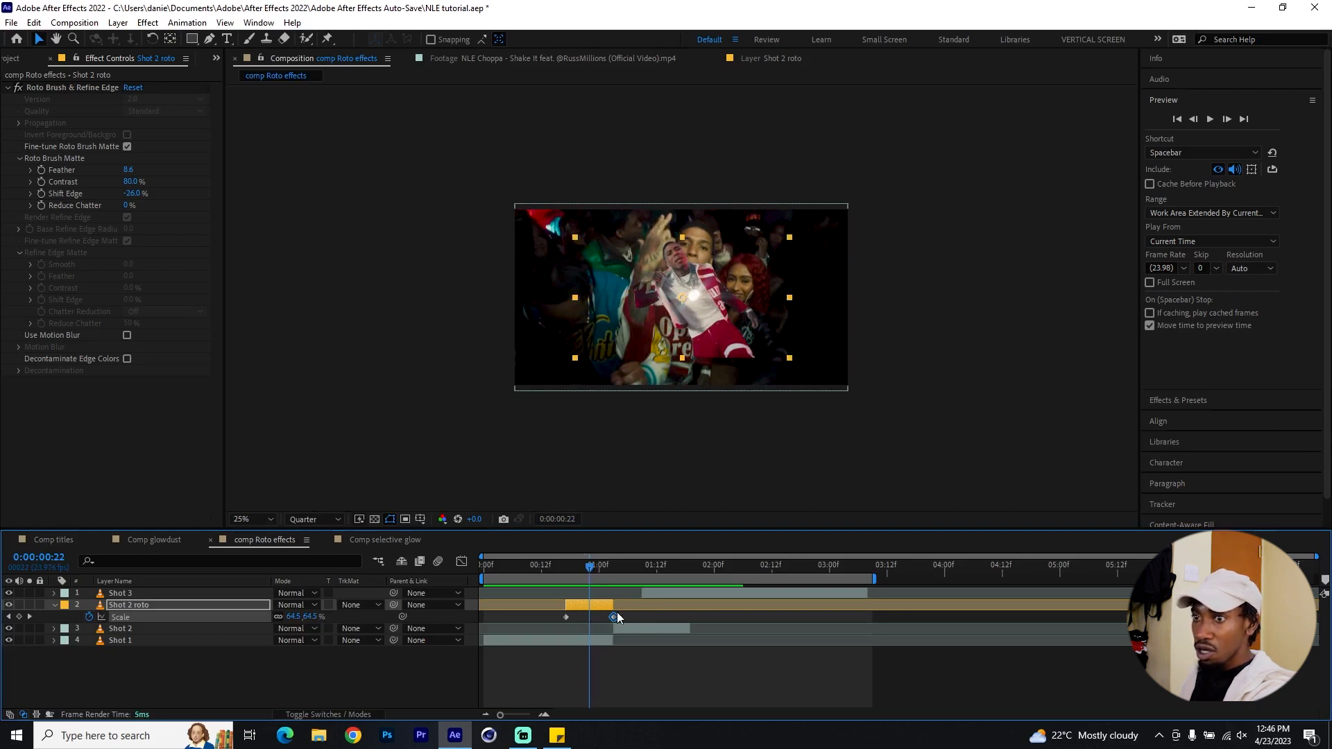
pyautogui.moveTo(292, 616); pyautogui.dragTo(357, 604)
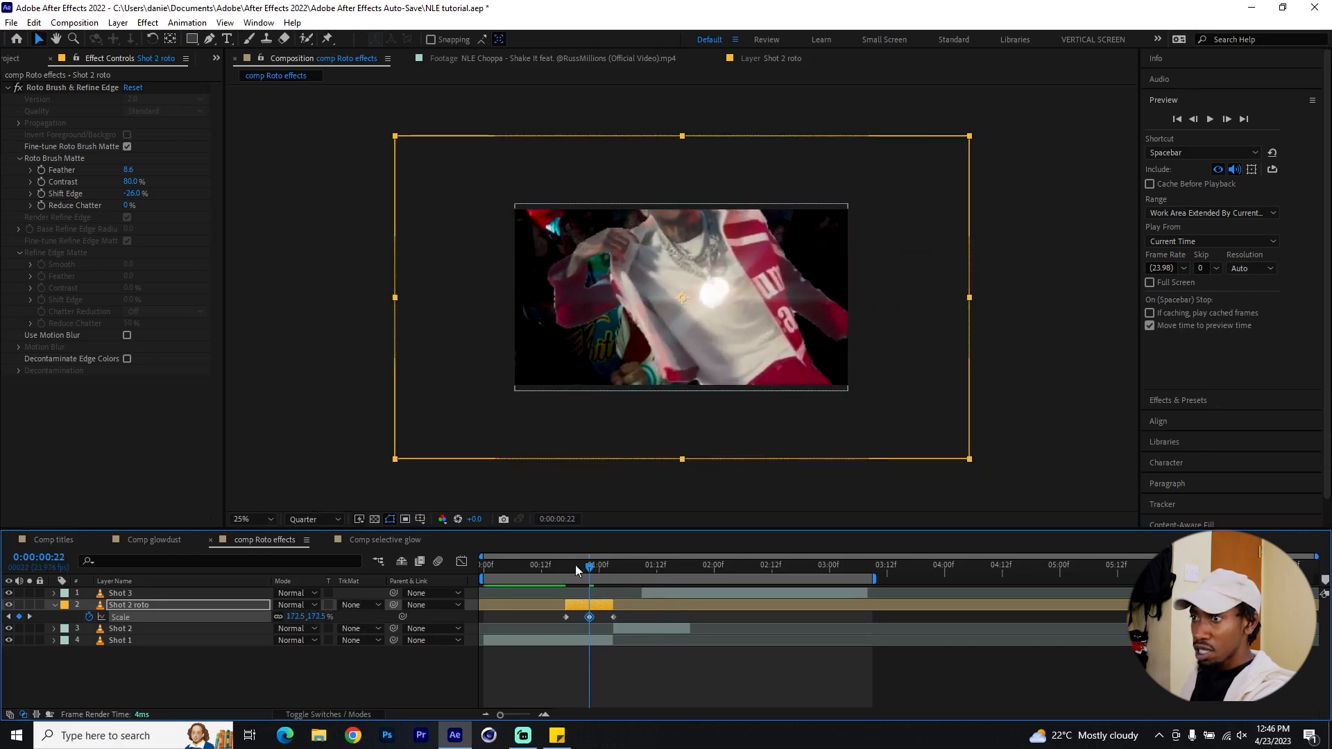
pyautogui.moveTo(561, 567); pyautogui.dragTo(623, 558)
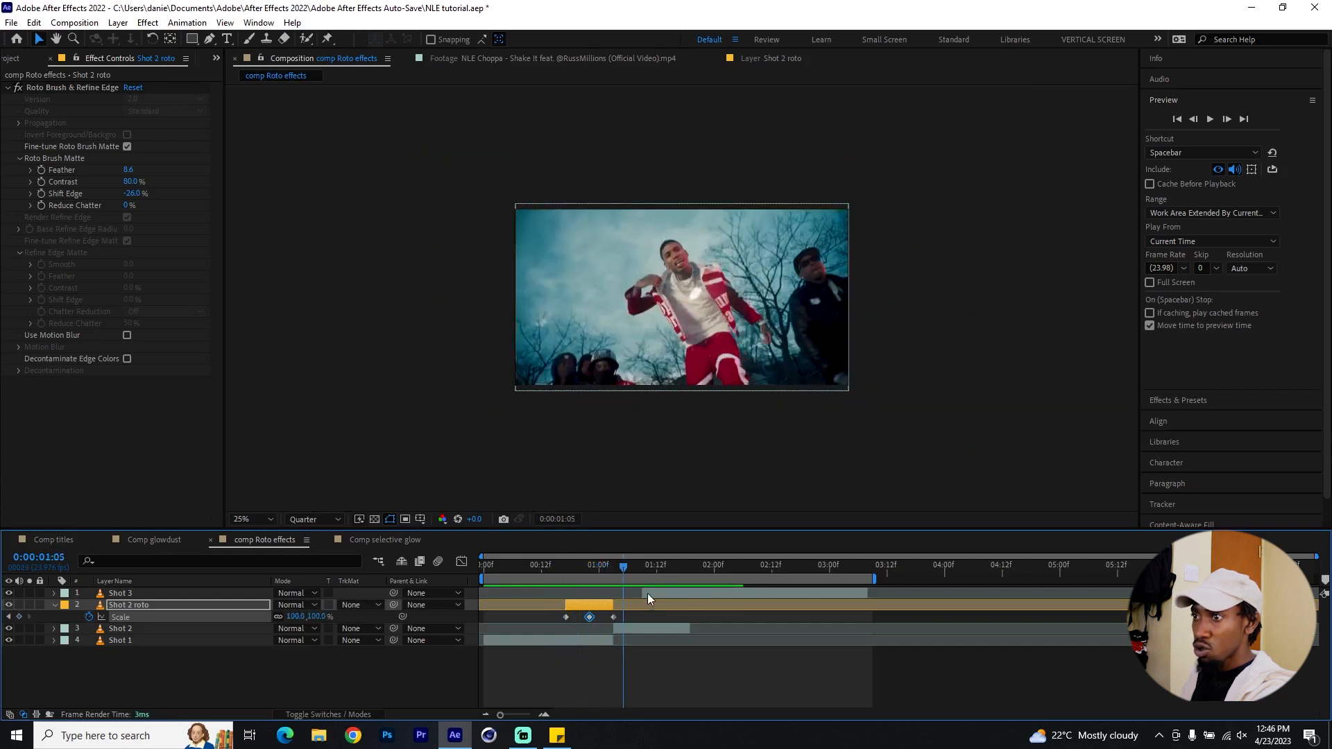
# Step: Apply Easy Ease to Shot 2 roto's three scale keyframes and preview the transition
pyautogui.rightClick(564, 617)
pyautogui.moveTo(619, 610)
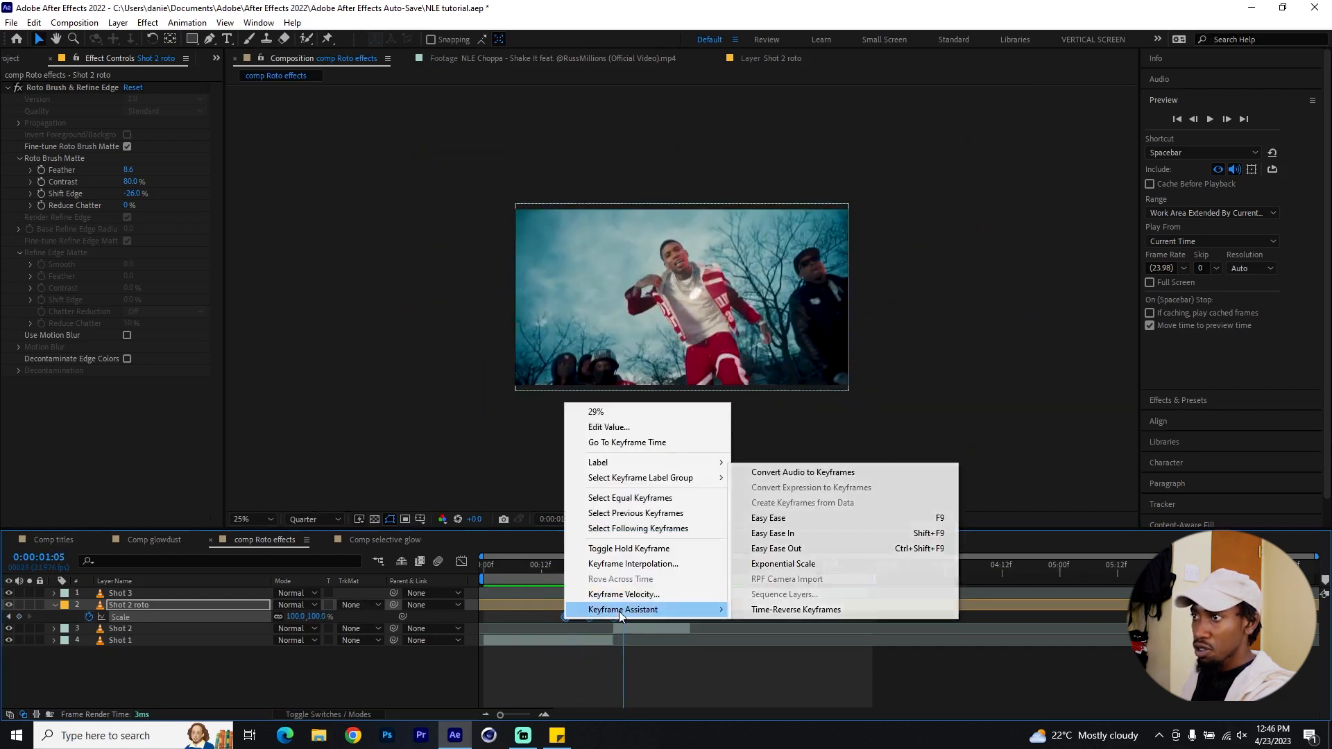
pyautogui.click(807, 519)
pyautogui.moveTo(534, 574); pyautogui.dragTo(502, 572)
pyautogui.press('space')
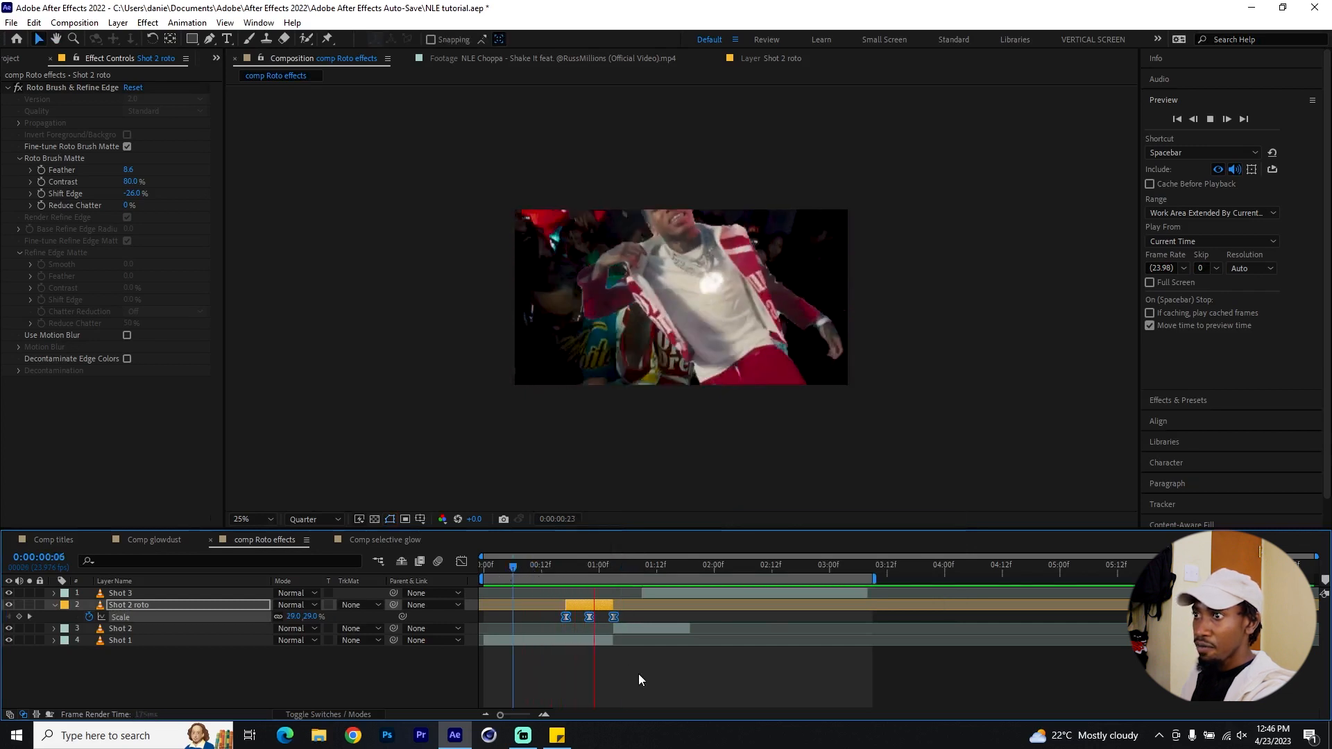
pyautogui.click(546, 565)
pyautogui.moveTo(546, 565); pyautogui.dragTo(645, 564)
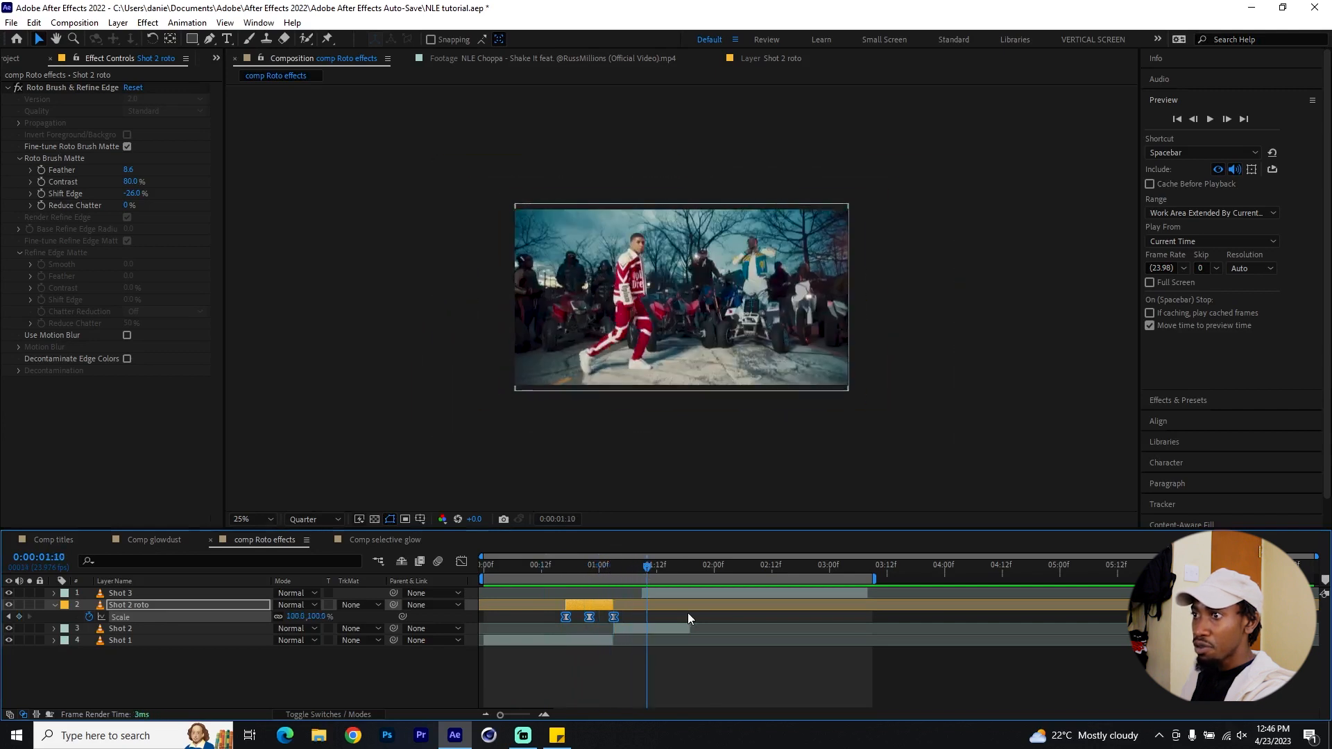
# Step: Split the Shot 3 layer at 0:00:01:19 and rename its first part Shot 3 roto
pyautogui.click(688, 593)
pyautogui.moveTo(648, 570); pyautogui.dragTo(690, 562)
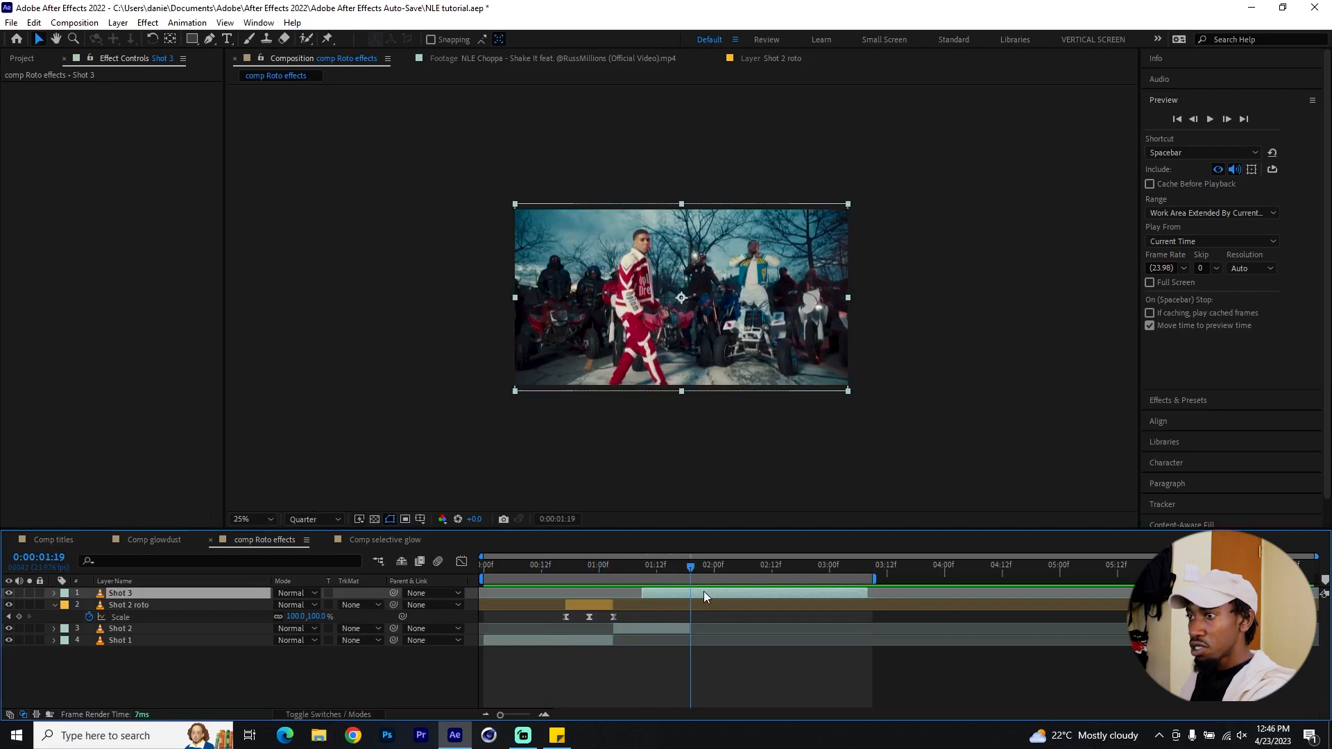
pyautogui.hotkey('ctrl', 'shift', 'd')
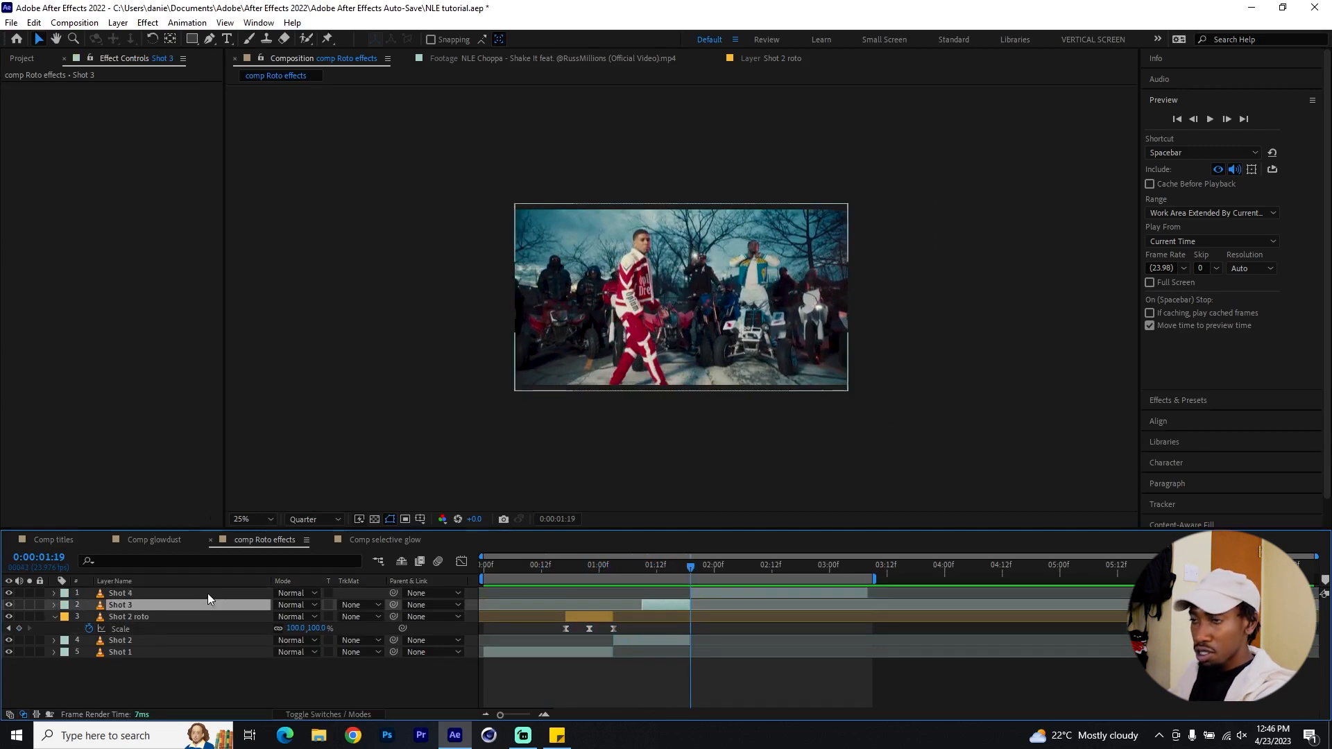
pyautogui.press('Return')
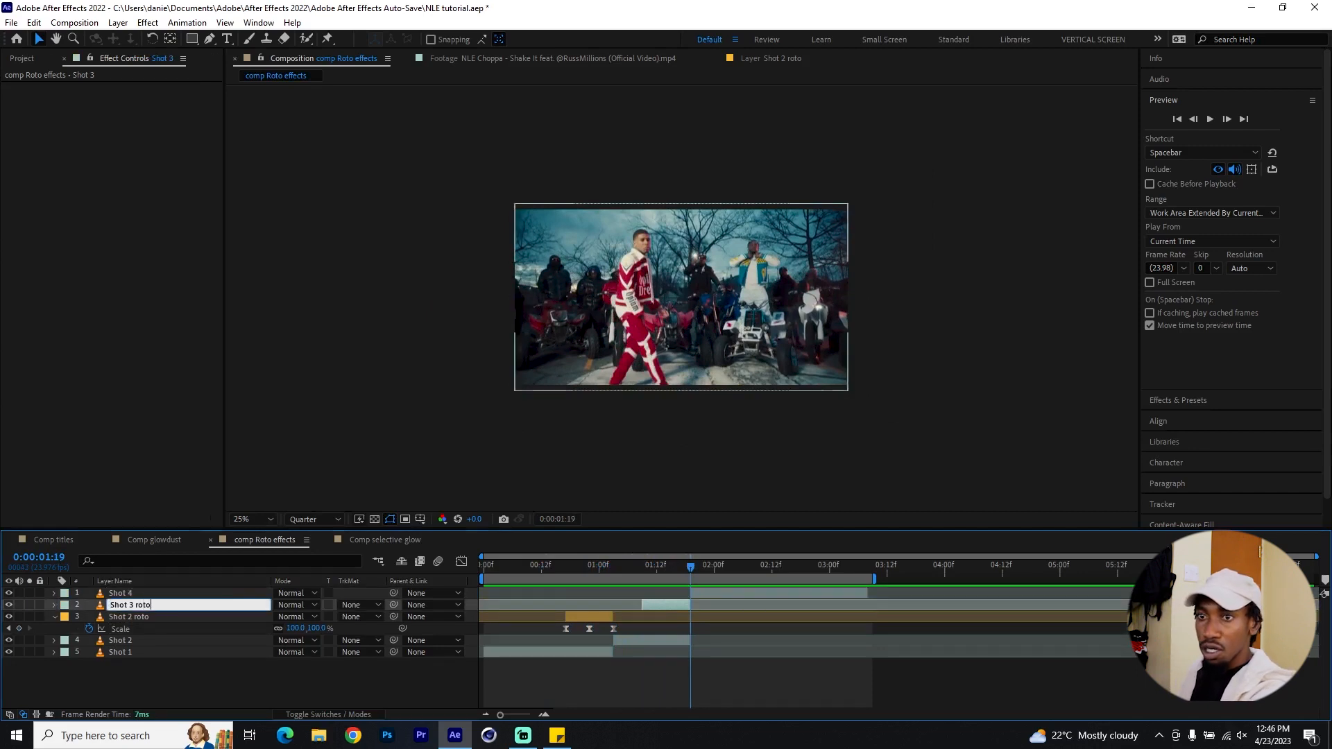
pyautogui.write('roto')
# Step: Rename the second part of the split clip, Shot 4, as Shot 3
pyautogui.click(120, 593)
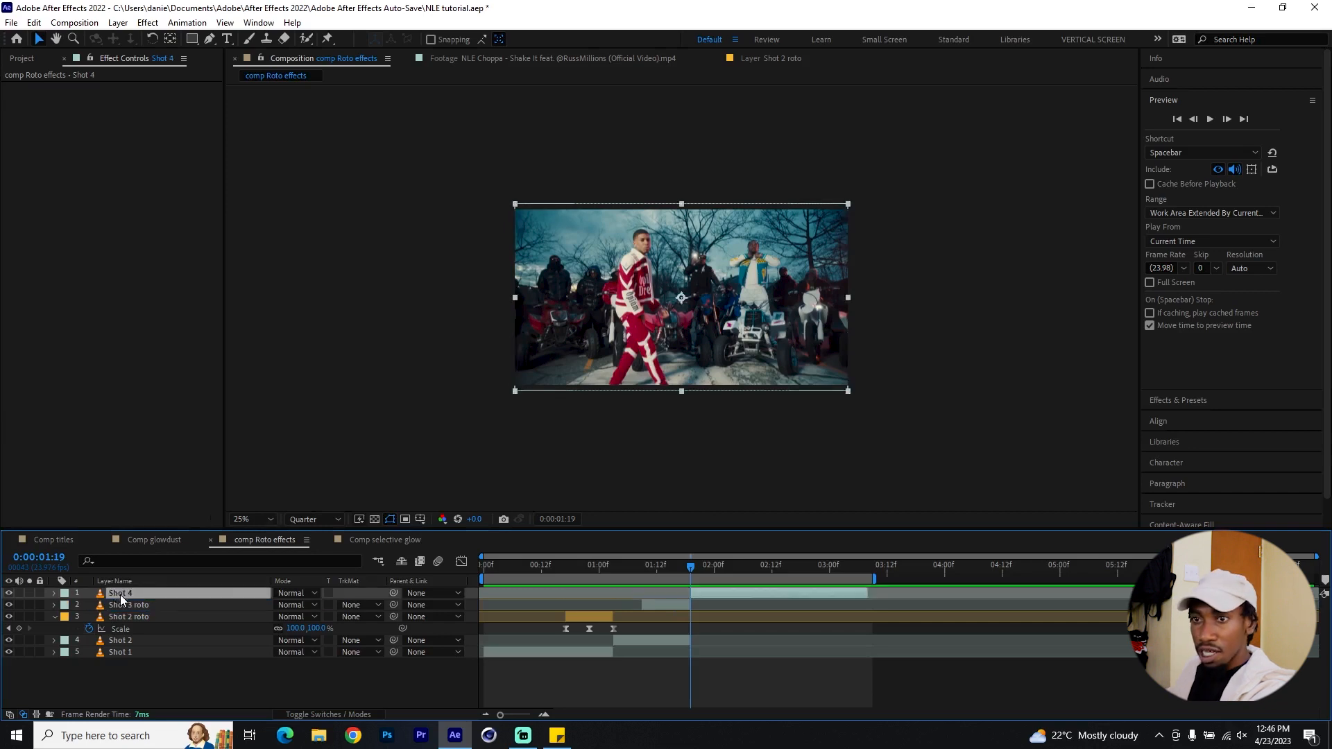
pyautogui.press('Return')
pyautogui.press('BackSpace')
pyautogui.write('3')
pyautogui.press('Return')
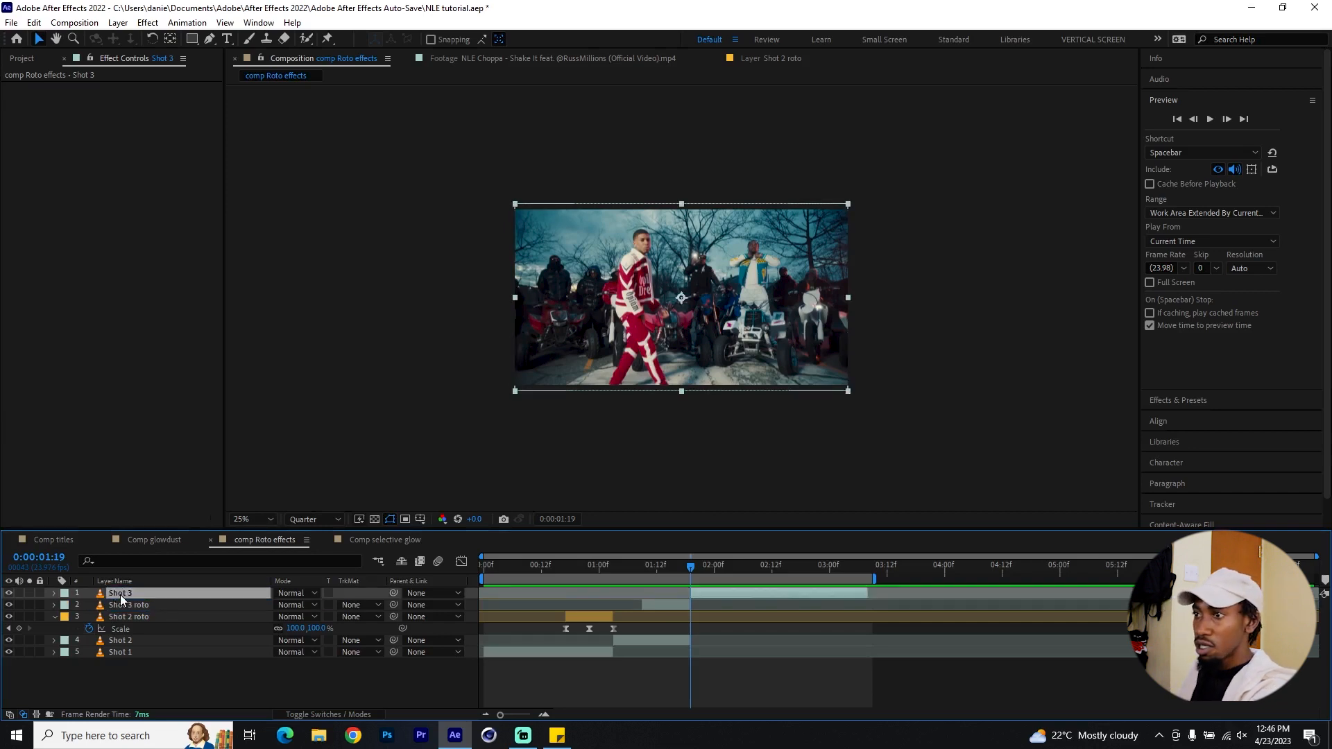
# Step: Label the Shot 3 roto layer Squash Yellow and place it above Shot 3 in the layer order
pyautogui.click(665, 605)
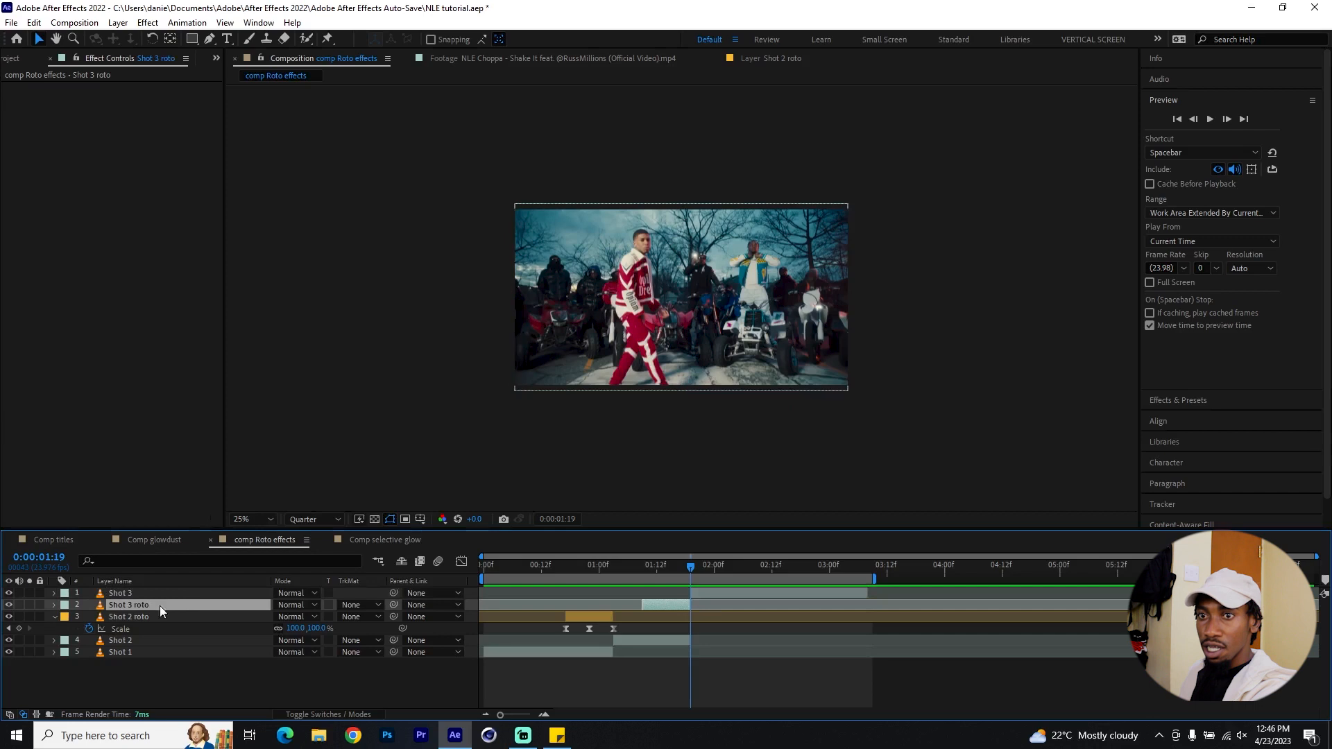
pyautogui.click(62, 605)
pyautogui.click(119, 382)
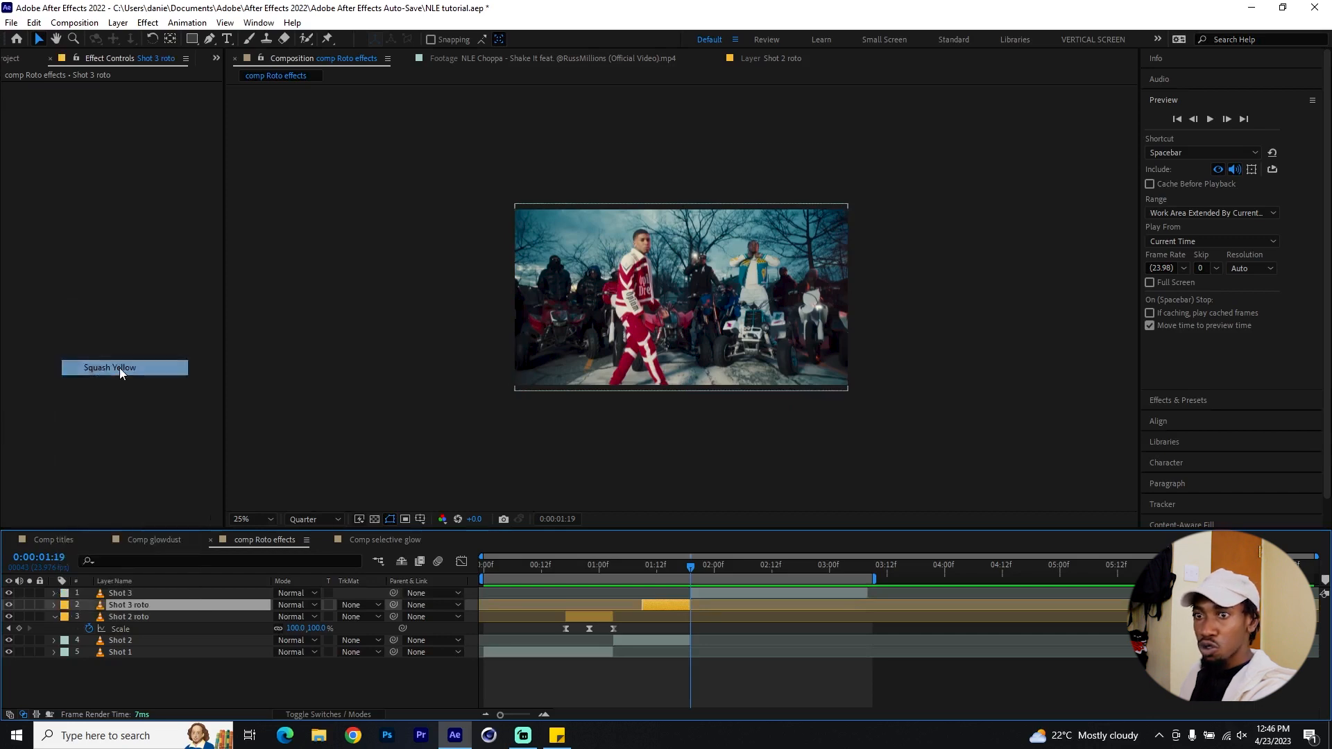
pyautogui.click(144, 592)
pyautogui.click(148, 605)
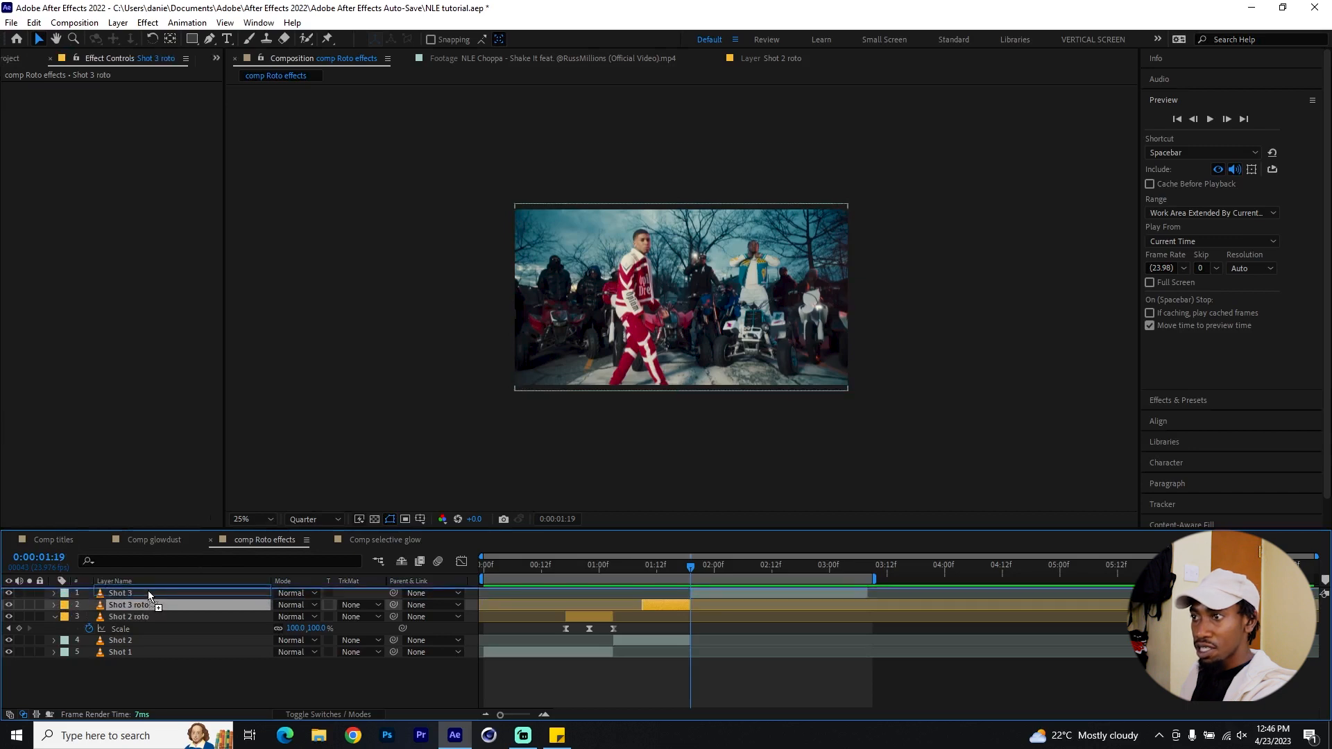
pyautogui.moveTo(141, 591); pyautogui.dragTo(147, 609)
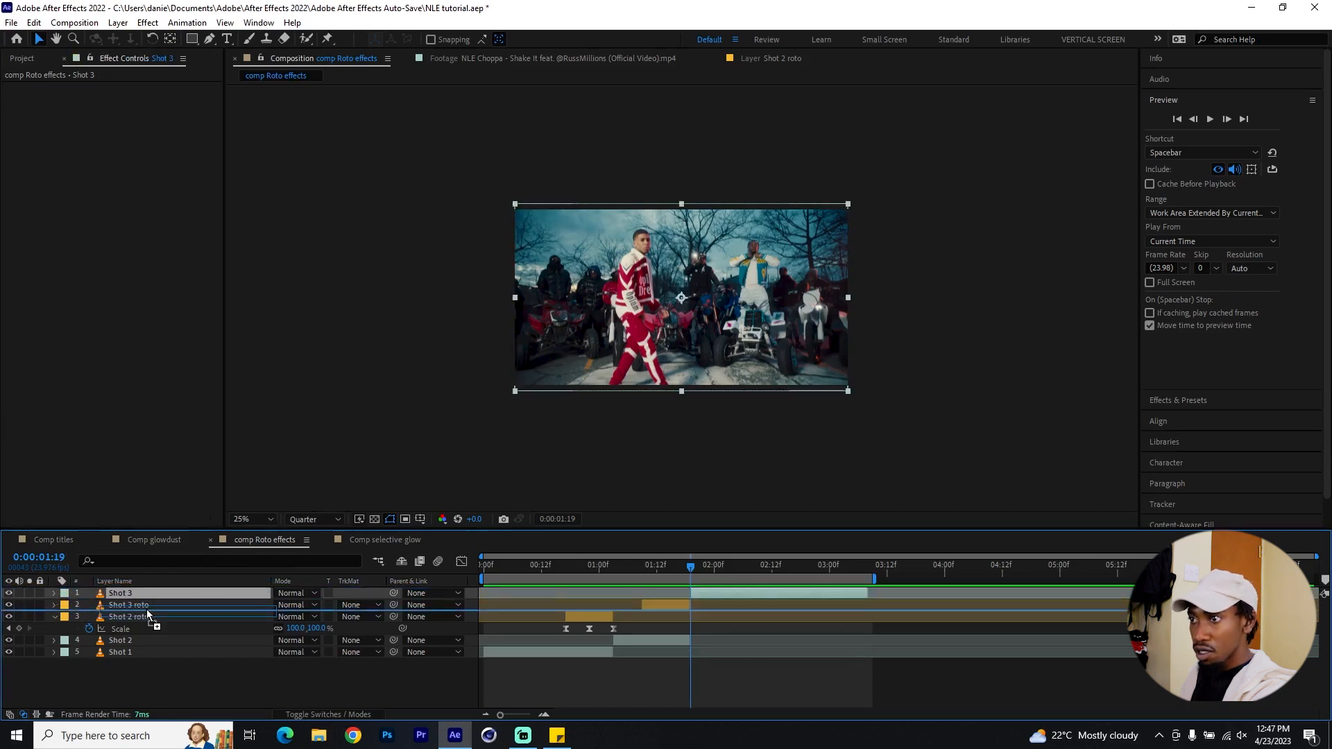
# Step: Cut out the walking performer in red and white on the Shot 3 roto layer with the Roto Brush and return to the composition
pyautogui.click(650, 565)
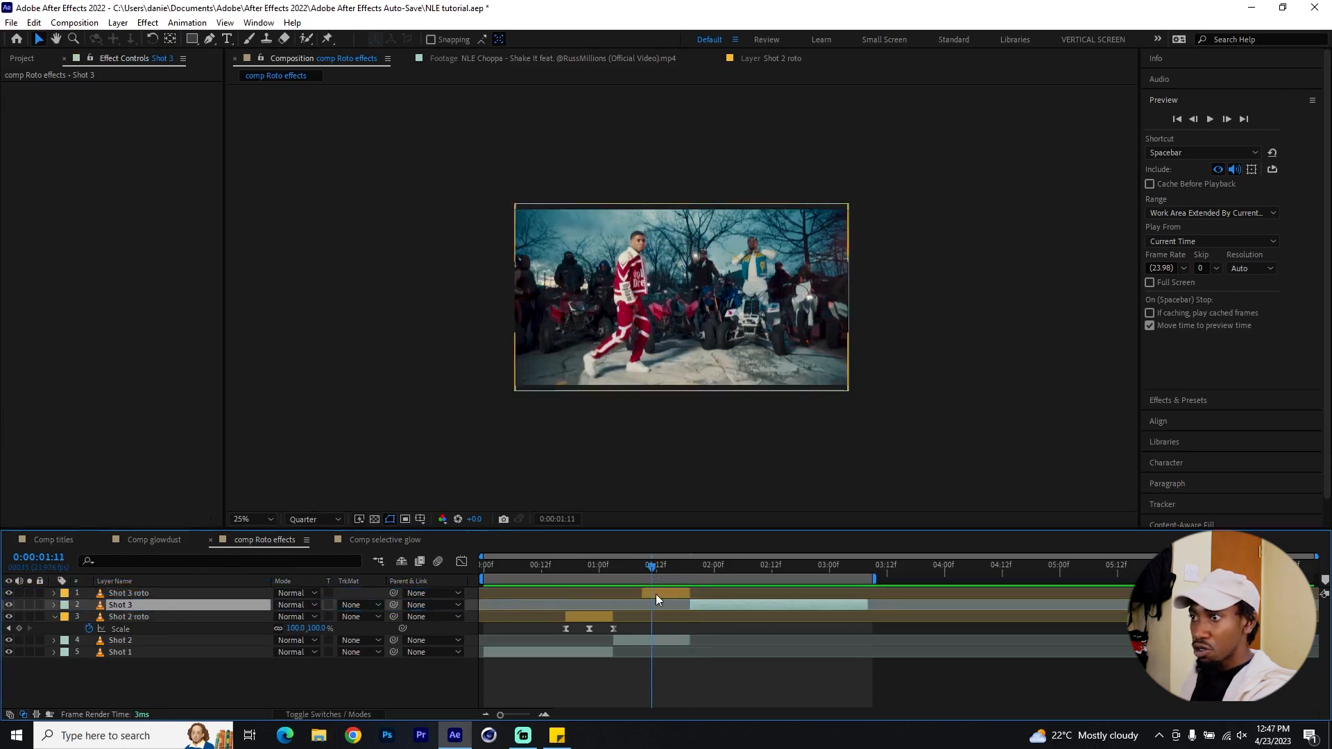
pyautogui.click(655, 594)
pyautogui.moveTo(653, 565); pyautogui.dragTo(644, 565)
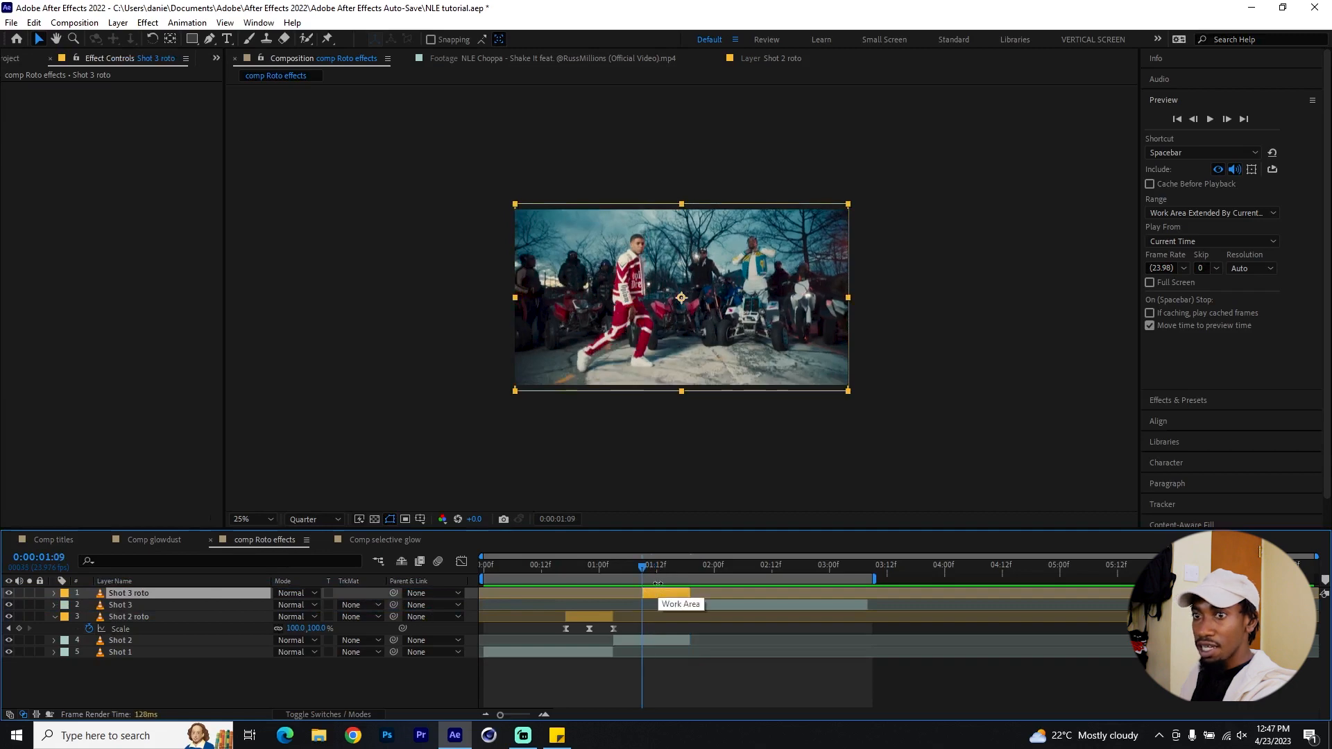
pyautogui.doubleClick(657, 586)
pyautogui.scroll(2, 680, 270)
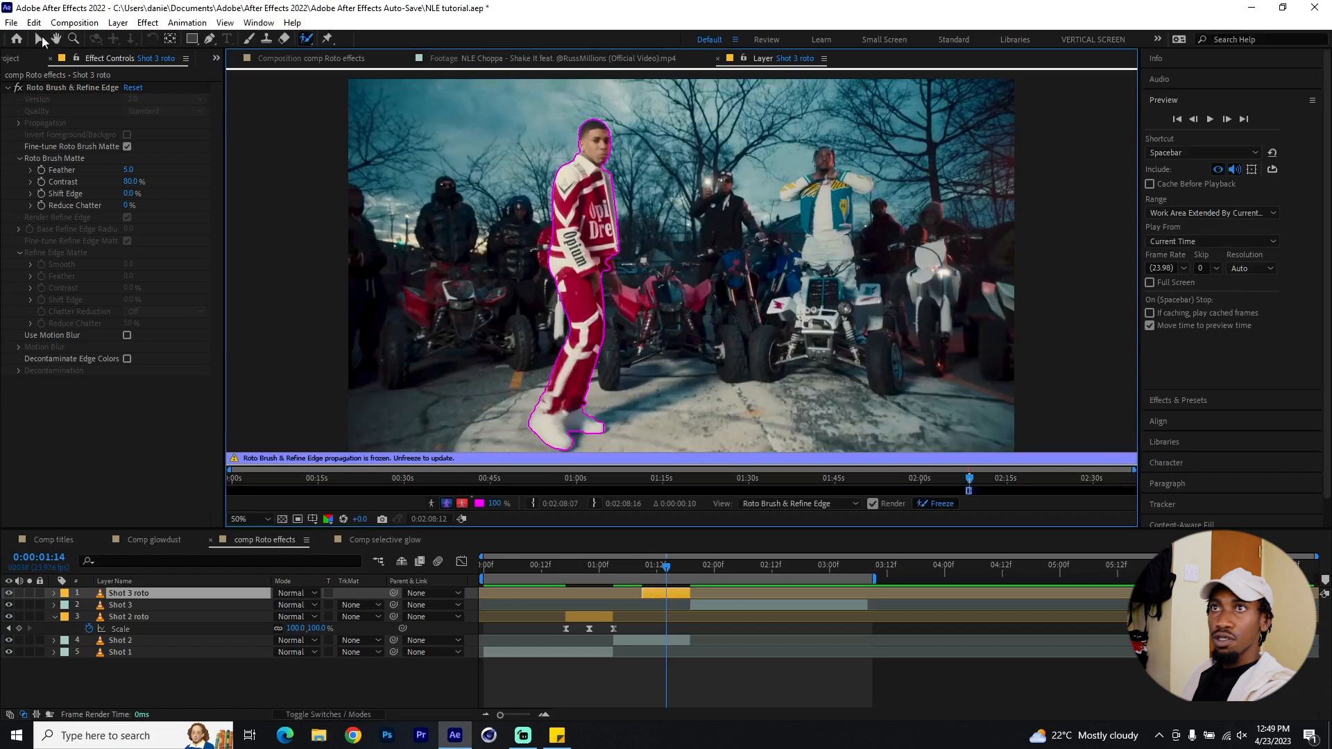
pyautogui.click(40, 40)
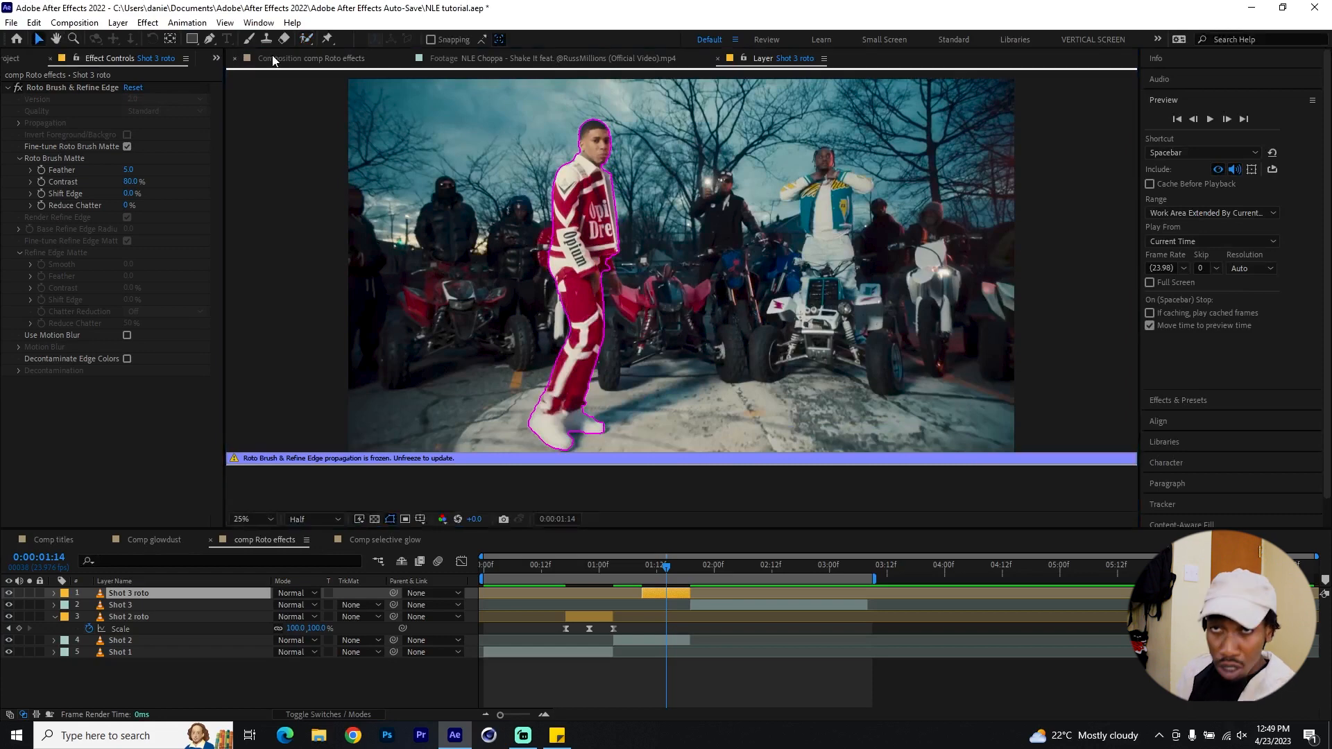
pyautogui.click(273, 59)
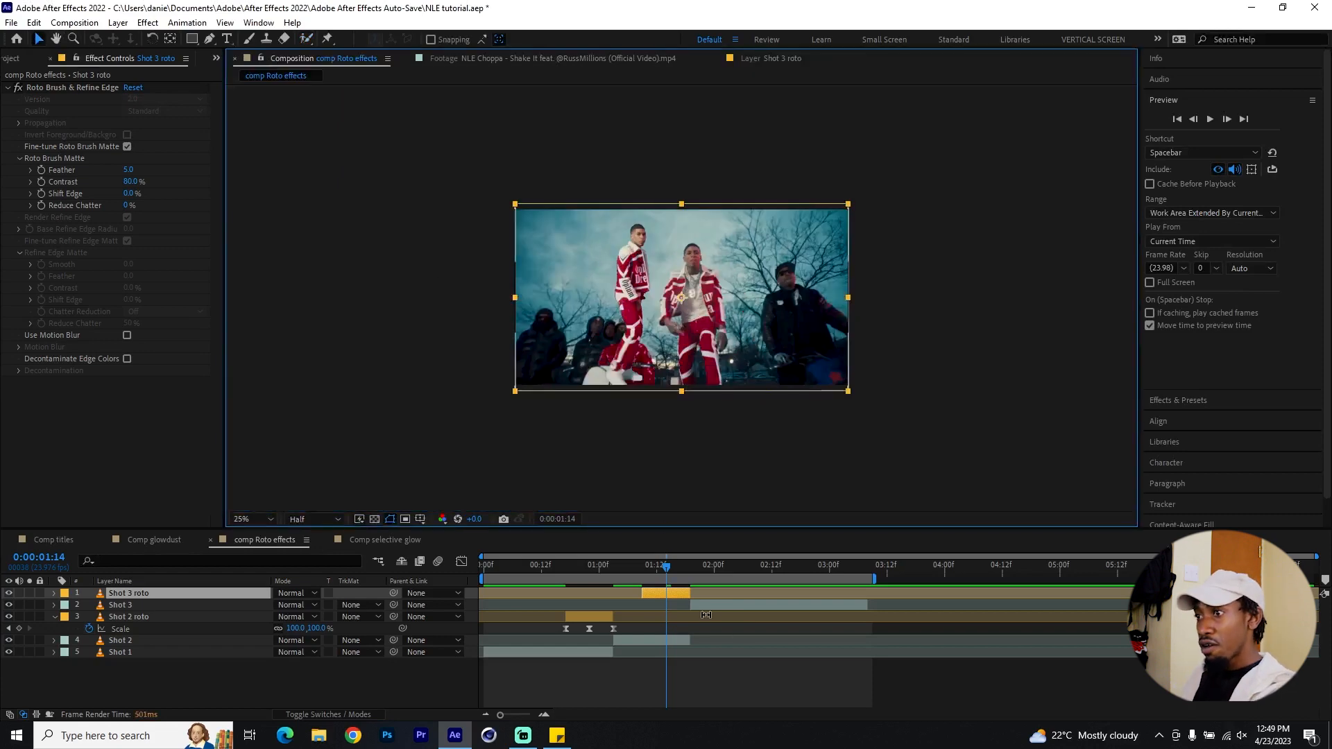
# Step: Add position and scale keyframes to Shot 3 roto and move both to the layer's end at 0:00:01:19
pyautogui.moveTo(644, 568)
pyautogui.mouseDown()
pyautogui.moveTo(625, 566)
pyautogui.moveTo(702, 567)
pyautogui.moveTo(646, 585)
pyautogui.mouseUp()
pyautogui.press('s')
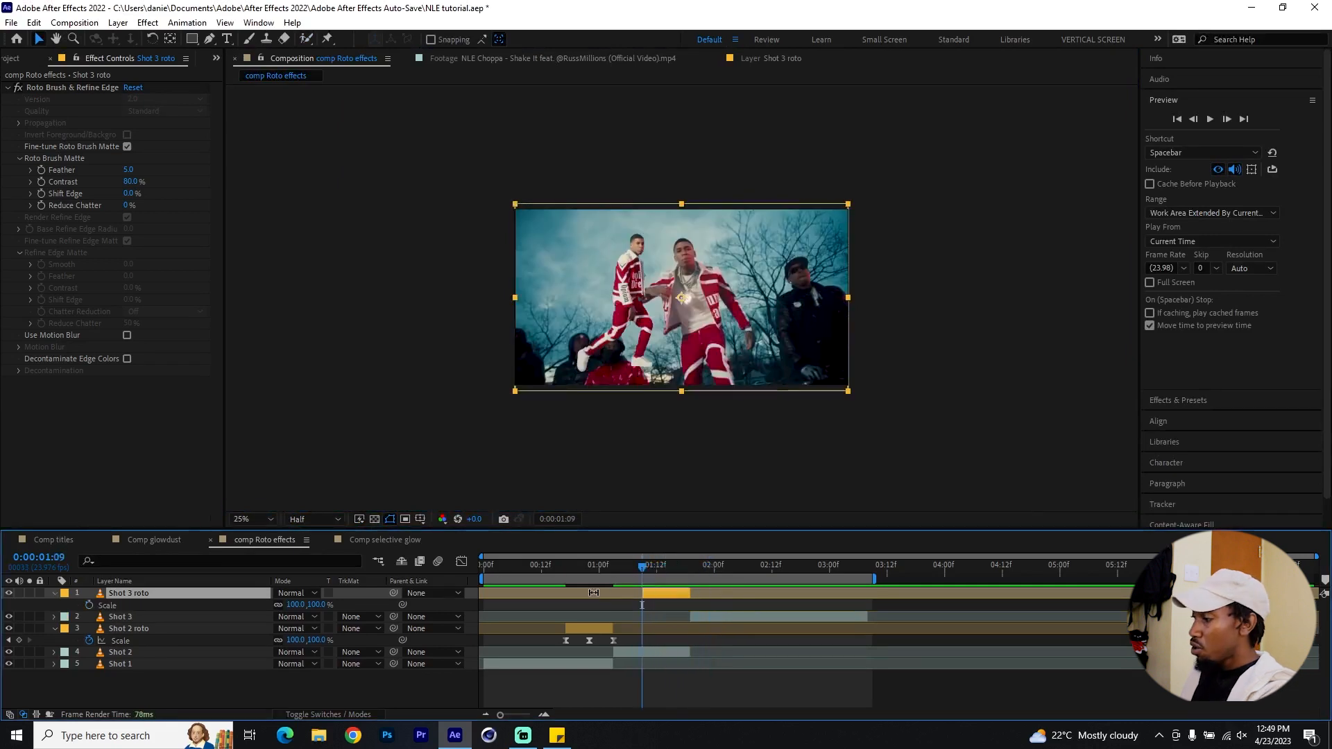
pyautogui.hotkey('shift', 'p')
pyautogui.click(89, 604)
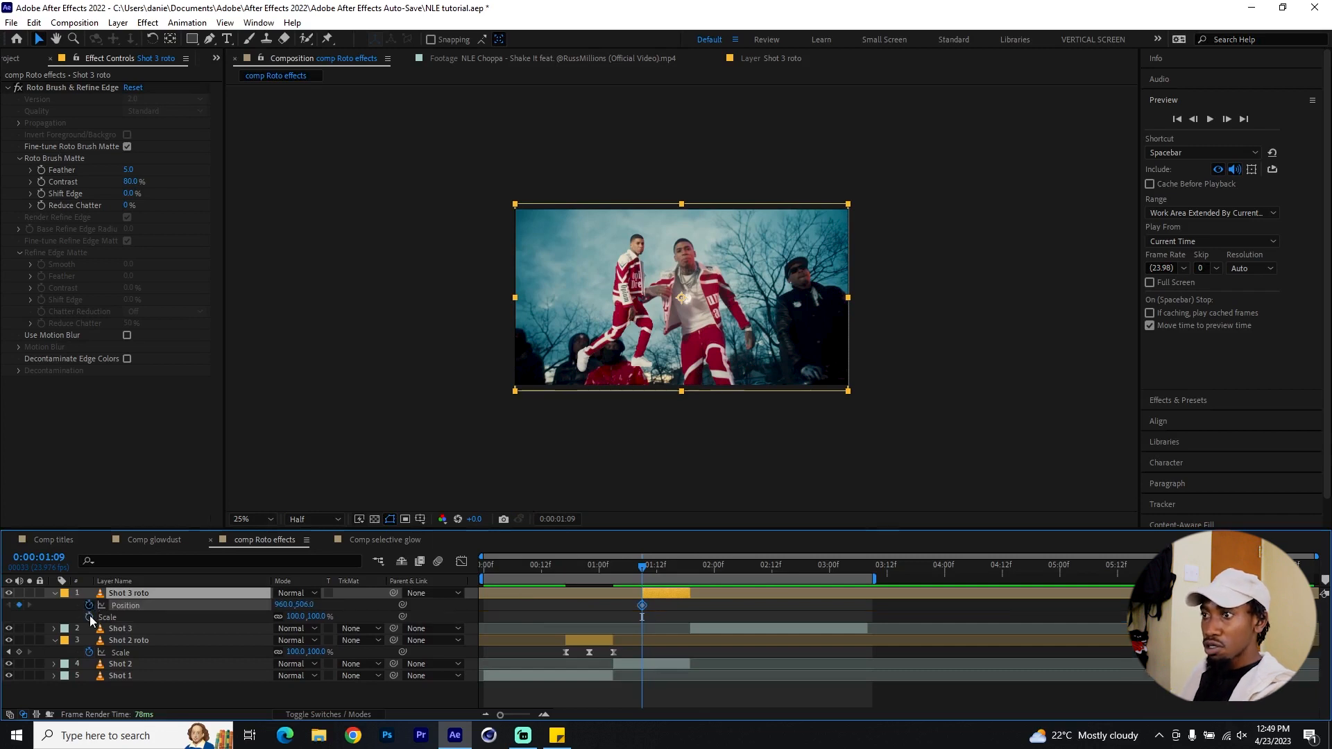
pyautogui.click(88, 616)
pyautogui.moveTo(645, 606); pyautogui.dragTo(684, 602)
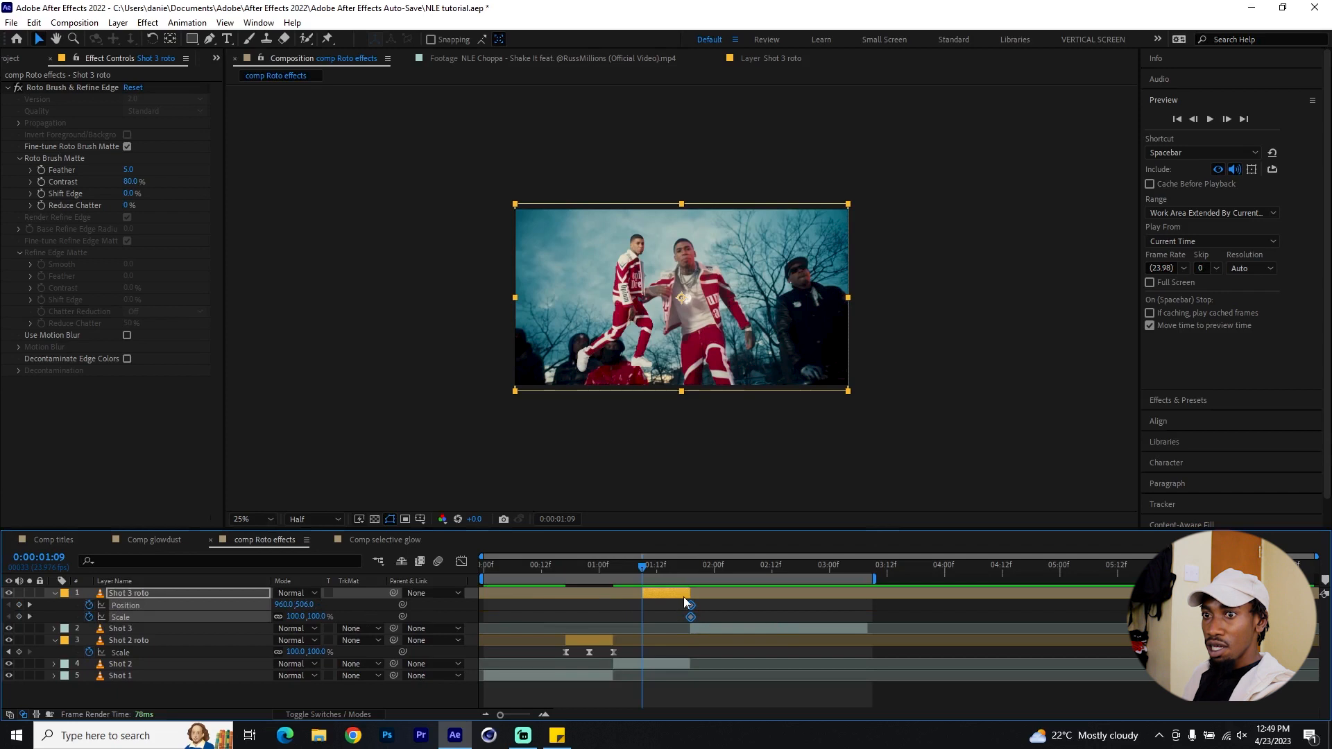
# Step: Keyframe Shot 3 roto's start at 0:00:01:09 with 49% scale and position 960, 1209, and scrub through the move
pyautogui.click(360, 616)
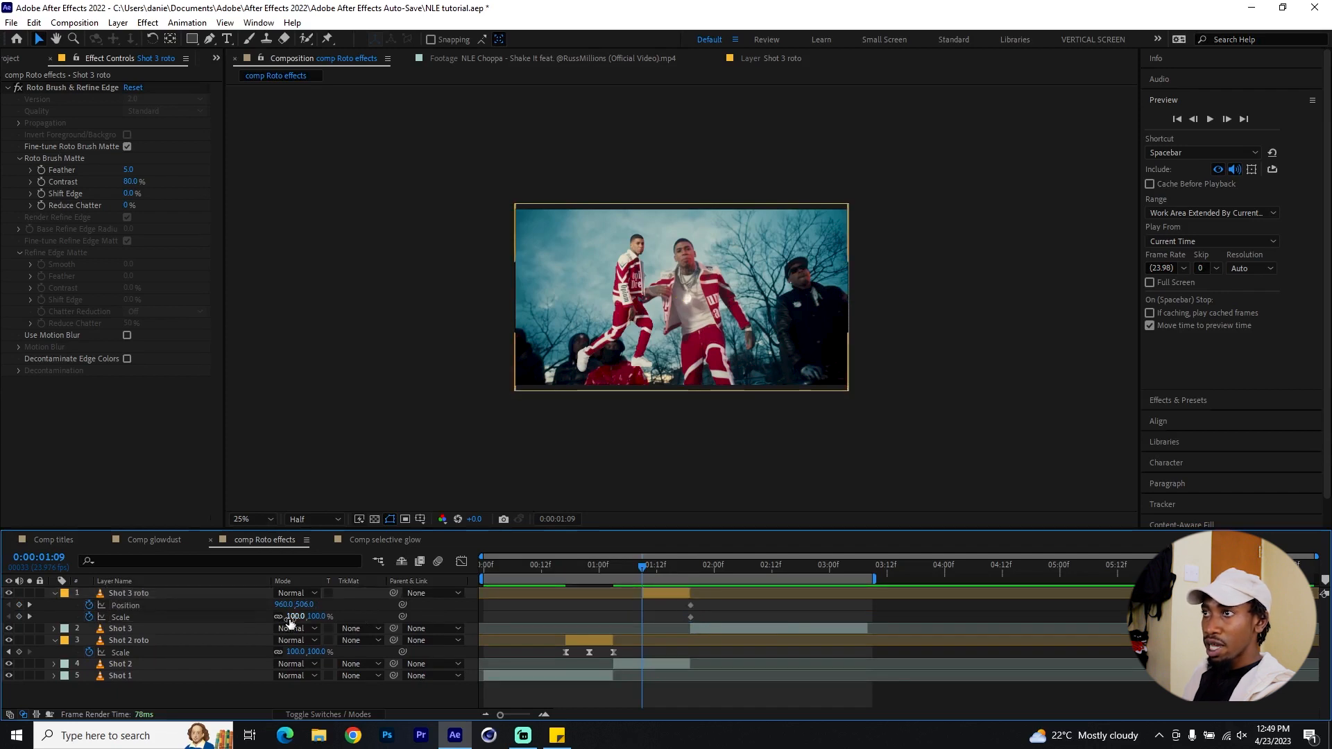
pyautogui.moveTo(291, 620); pyautogui.dragTo(922, 497)
pyautogui.hotkey('ctrl', 'z')
pyautogui.click(628, 567)
pyautogui.moveTo(624, 570); pyautogui.dragTo(667, 564)
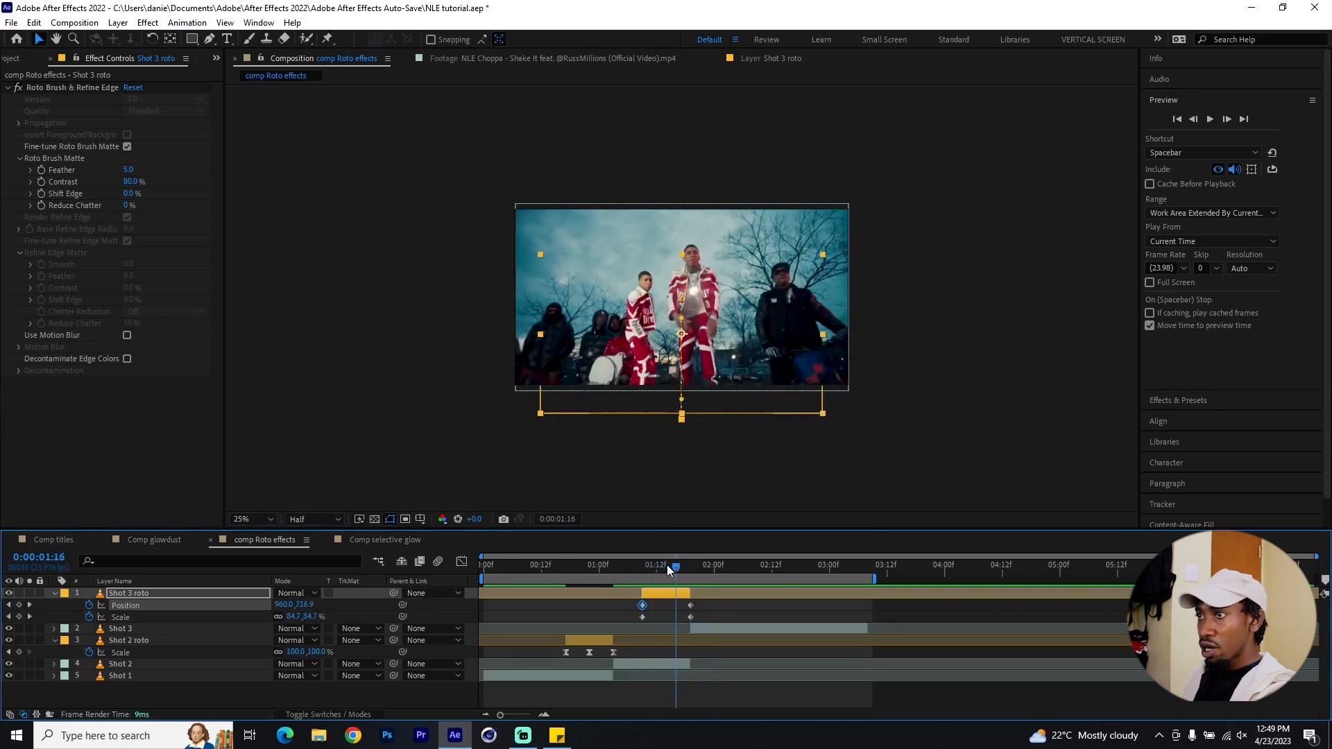
# Step: Add enlarged midpoint scale and position keyframes to Shot 3 roto at 0:00:01:14
pyautogui.click(664, 609)
pyautogui.moveTo(295, 619); pyautogui.dragTo(664, 541)
pyautogui.moveTo(632, 569); pyautogui.dragTo(626, 625)
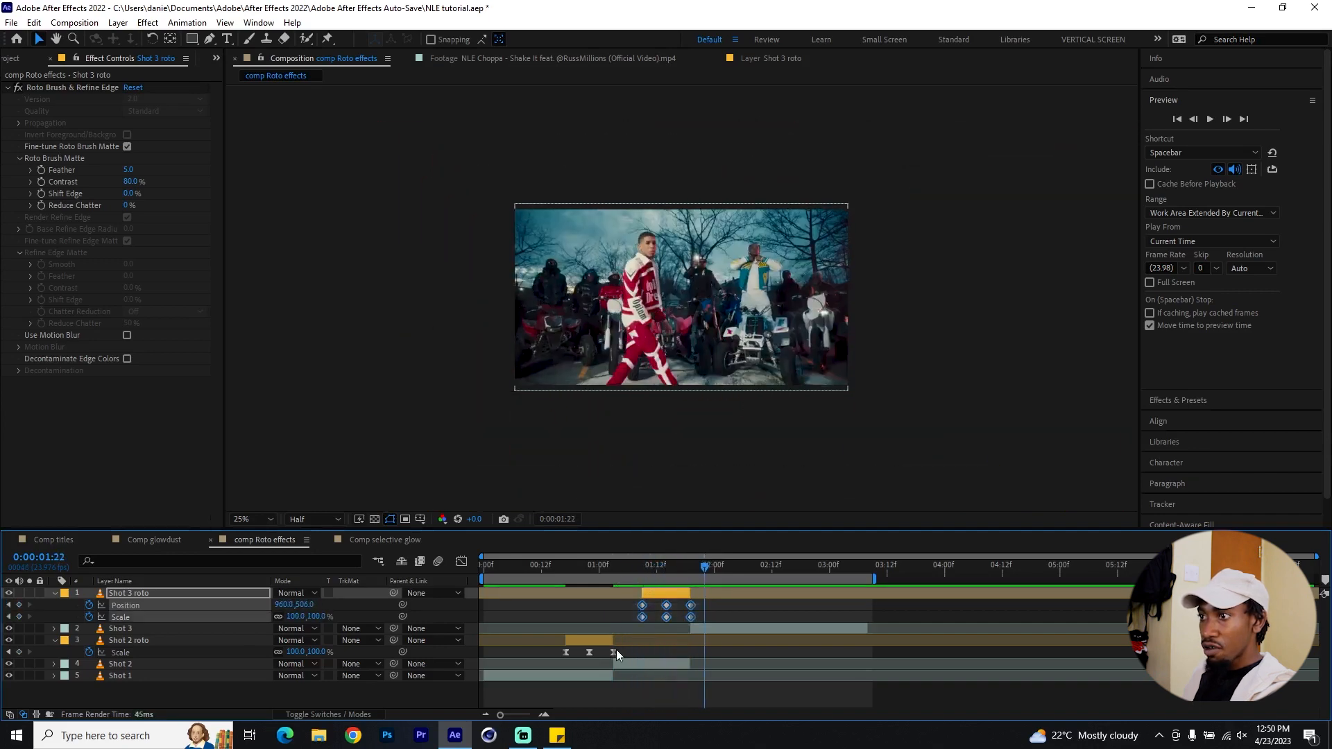
# Step: Apply Easy Ease to all of Shot 3 roto's position and scale keyframes and scrub back over the transition
pyautogui.rightClick(644, 618)
pyautogui.moveTo(685, 605)
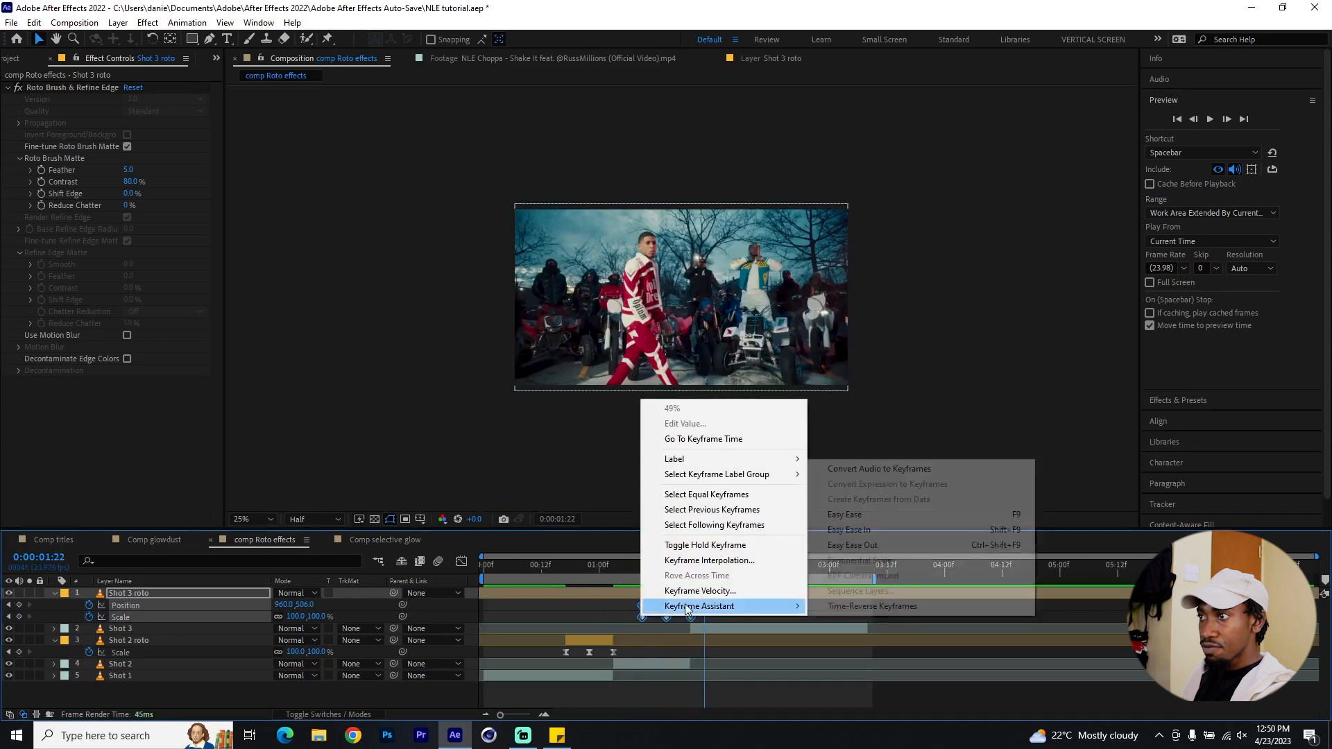
pyautogui.click(850, 531)
pyautogui.moveTo(704, 568); pyautogui.dragTo(639, 562)
# Step: Create an adjustment layer and trim it to the length of Shot 3 roto, ending at 0:00:01:19
pyautogui.rightClick(224, 694)
pyautogui.moveTo(313, 533)
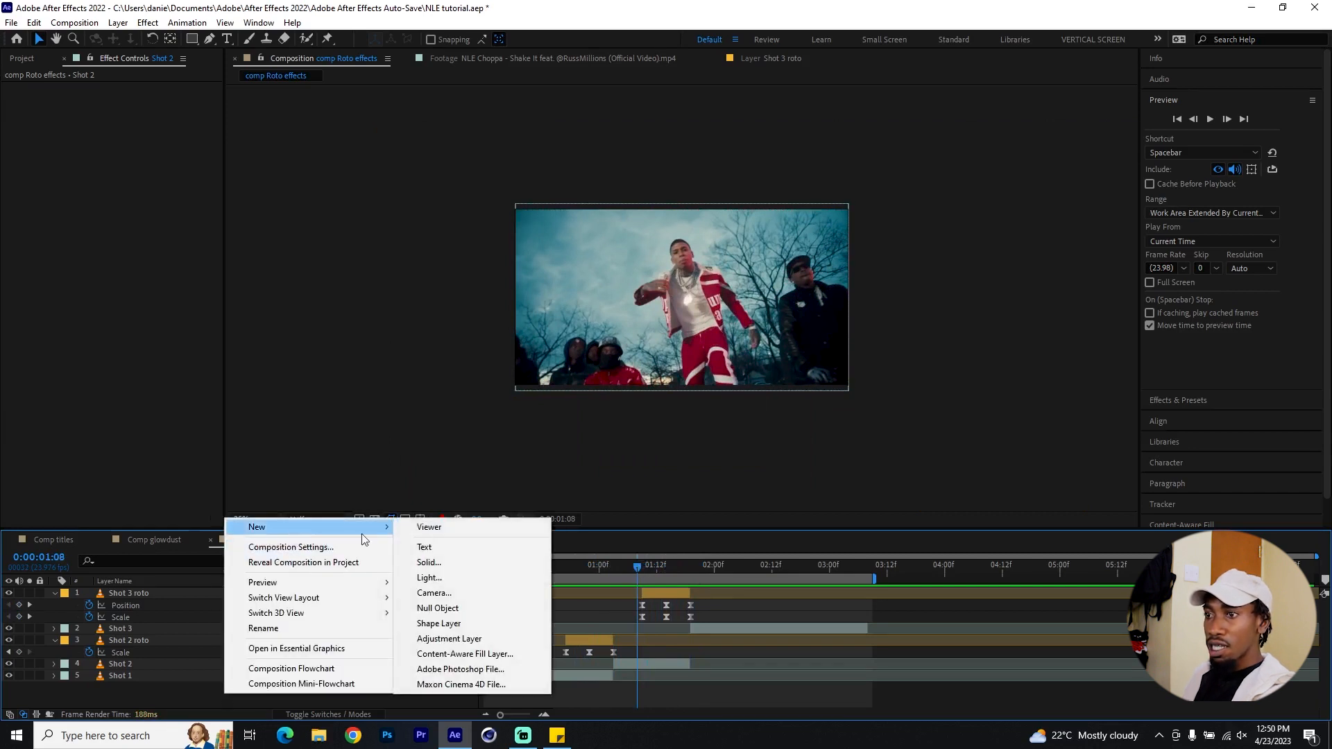
pyautogui.click(444, 639)
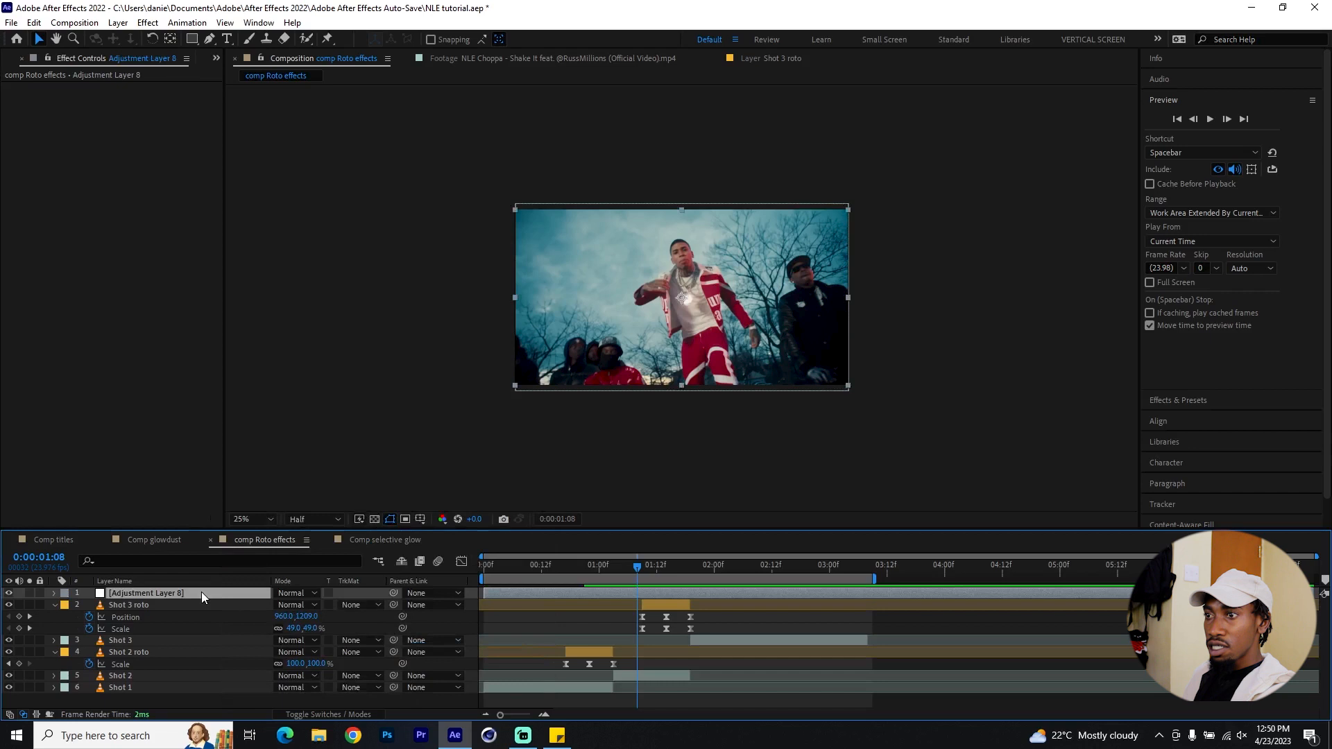
pyautogui.moveTo(502, 591); pyautogui.dragTo(689, 561)
pyautogui.hotkey('ctrl', 'shift', 'd')
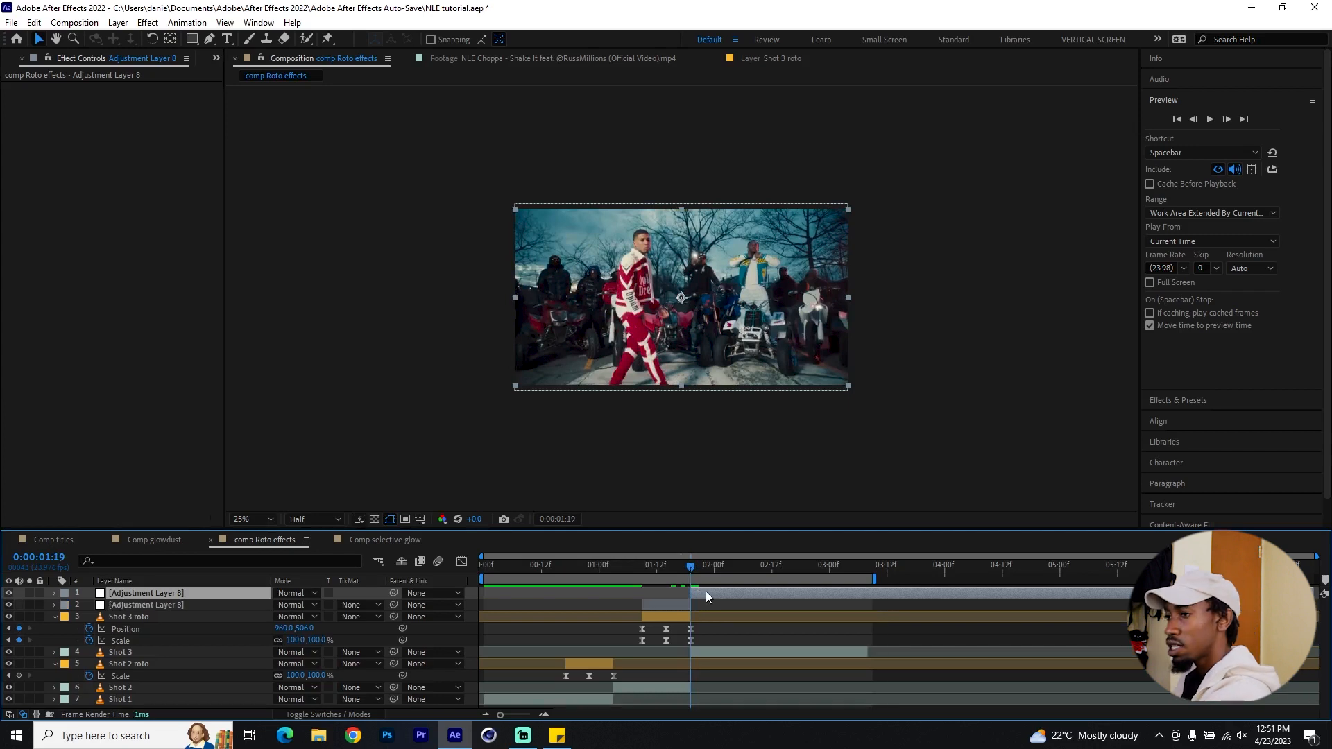
pyautogui.press('Delete')
pyautogui.click(676, 593)
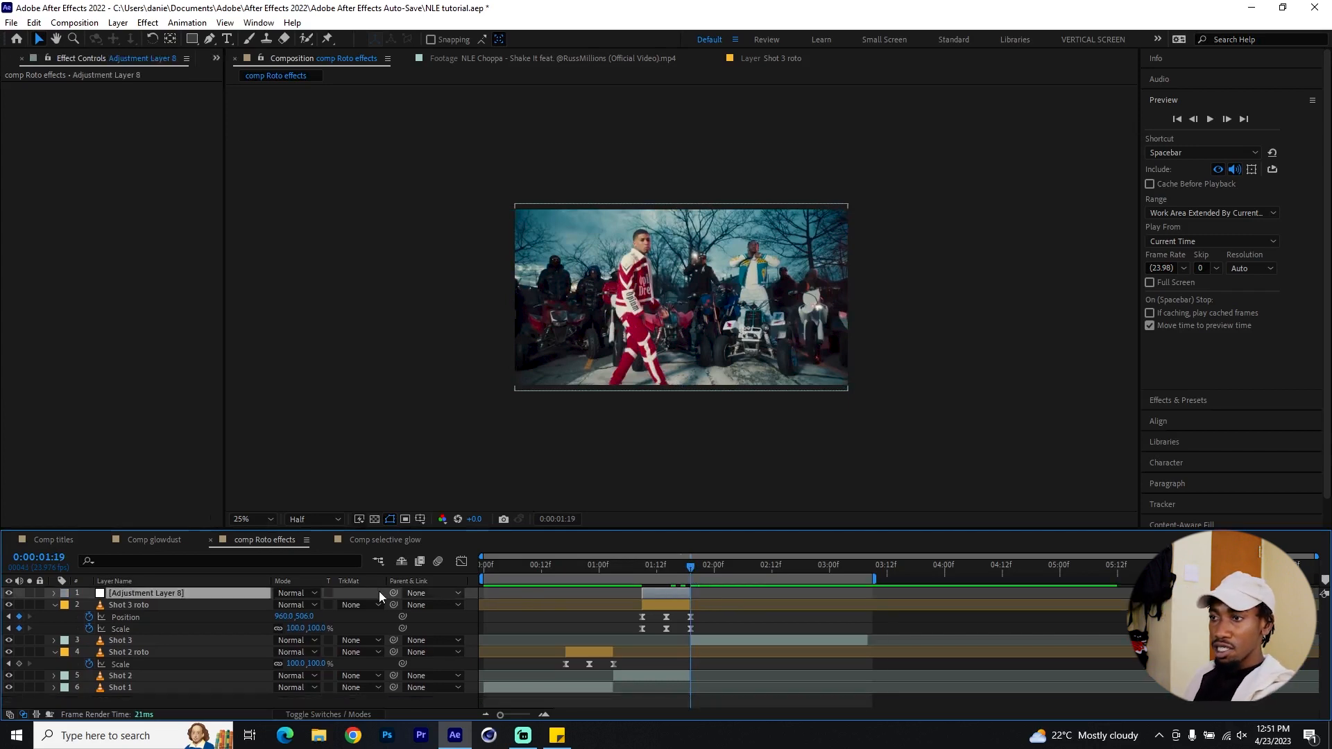
# Step: Slide the adjustment layer to start with Shot 2 at 0:00:01:03 and place it directly above Shot 2
pyautogui.moveTo(205, 594); pyautogui.dragTo(215, 628)
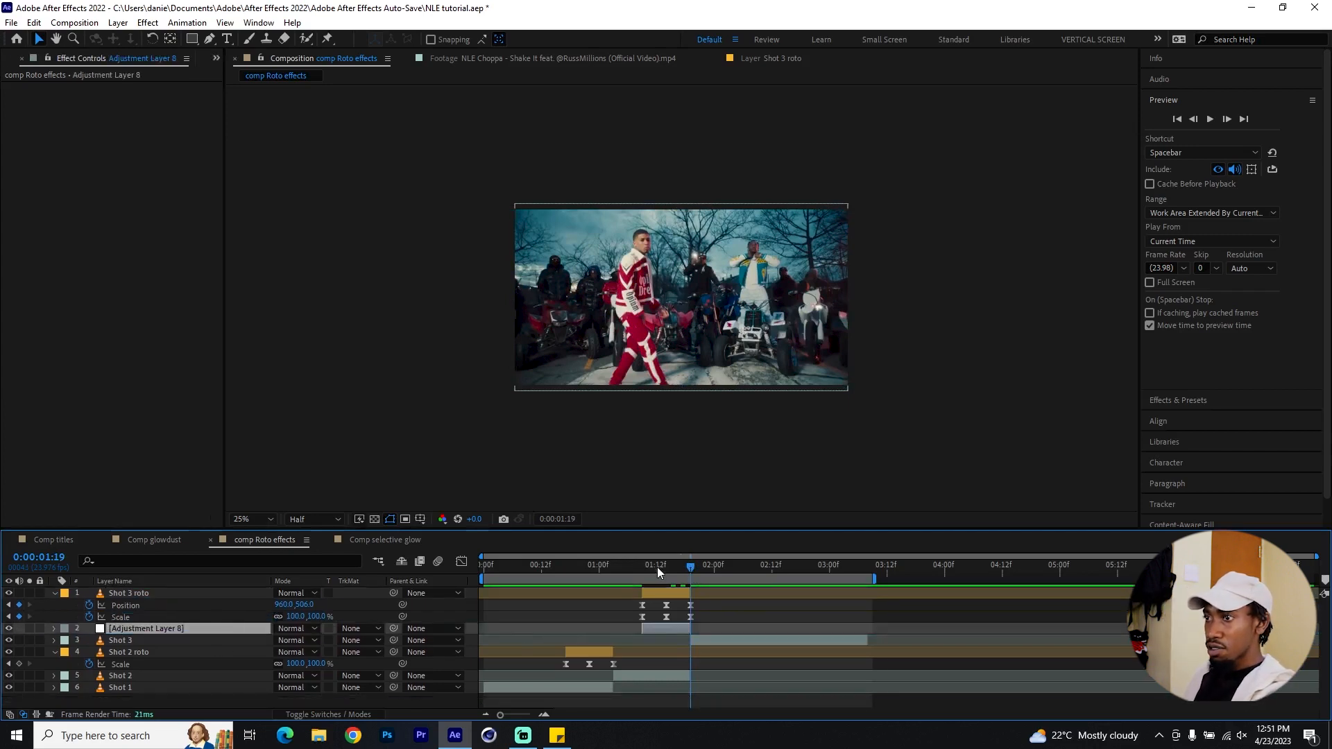
pyautogui.click(645, 563)
pyautogui.moveTo(668, 631); pyautogui.dragTo(632, 635)
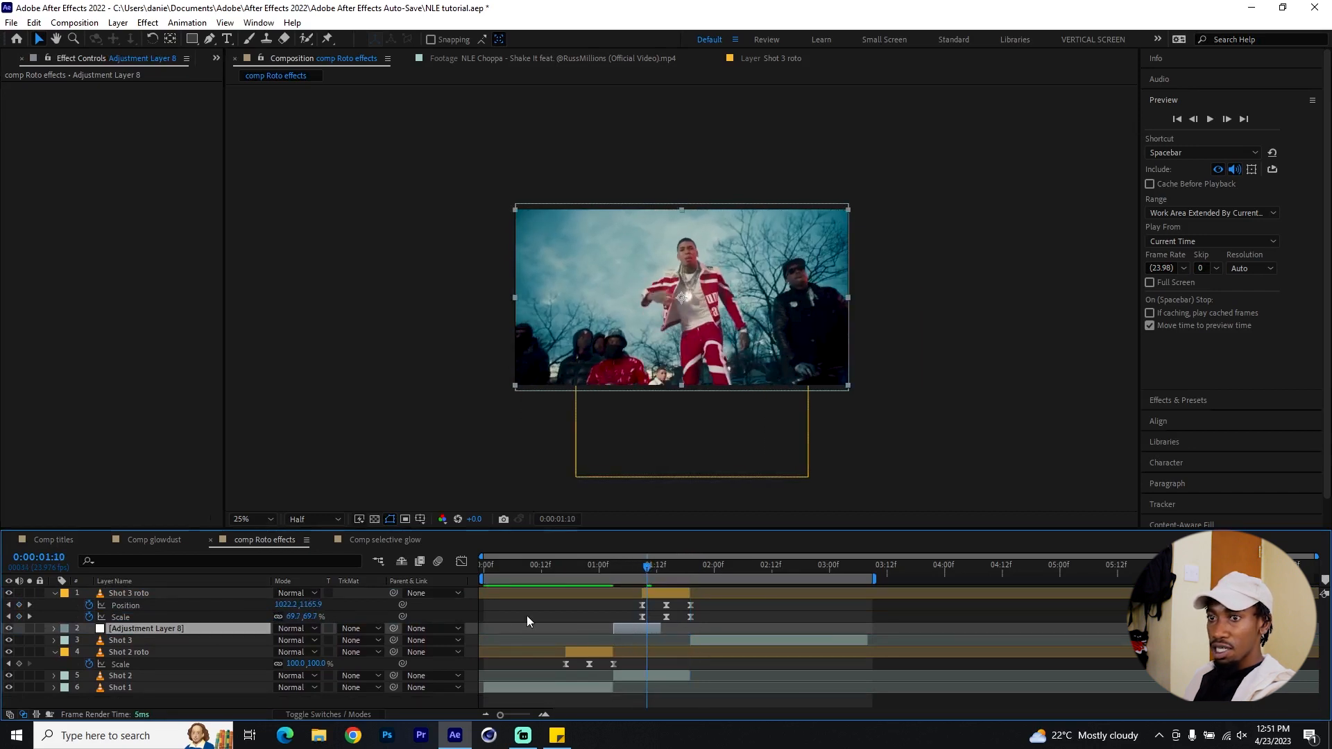
pyautogui.moveTo(164, 630); pyautogui.dragTo(166, 664)
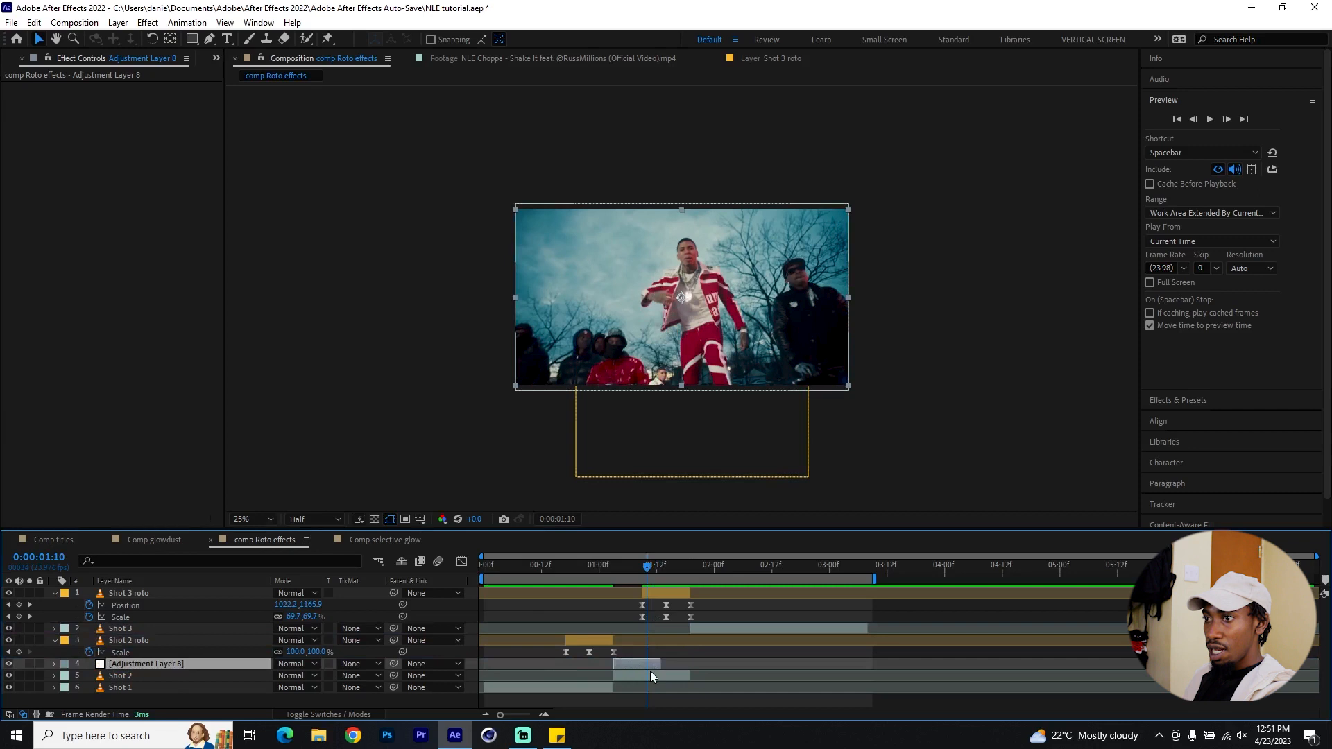
# Step: Find the Black & White effect and apply it to the adjustment layer above Shot 2
pyautogui.moveTo(636, 663); pyautogui.dragTo(637, 663)
pyautogui.moveTo(599, 574)
pyautogui.mouseDown()
pyautogui.moveTo(582, 564)
pyautogui.moveTo(621, 567)
pyautogui.mouseUp()
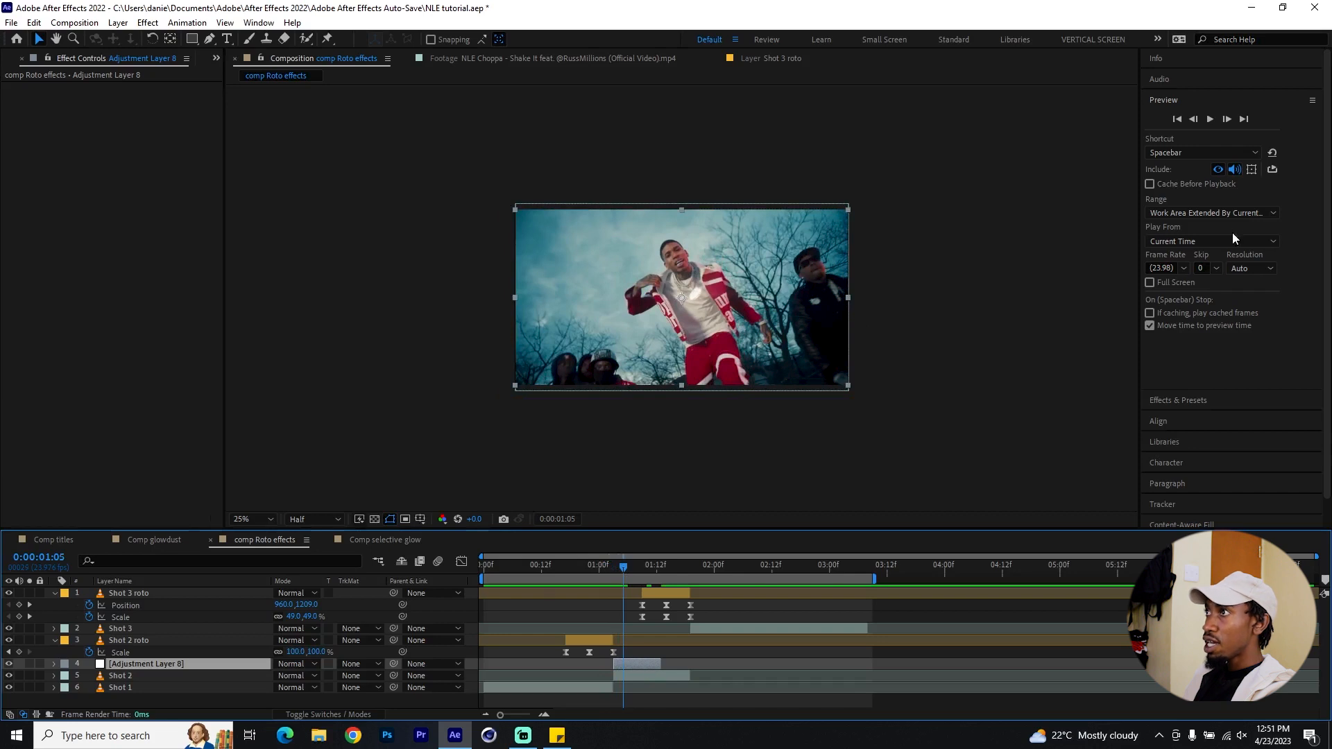
pyautogui.click(1182, 109)
pyautogui.click(1185, 119)
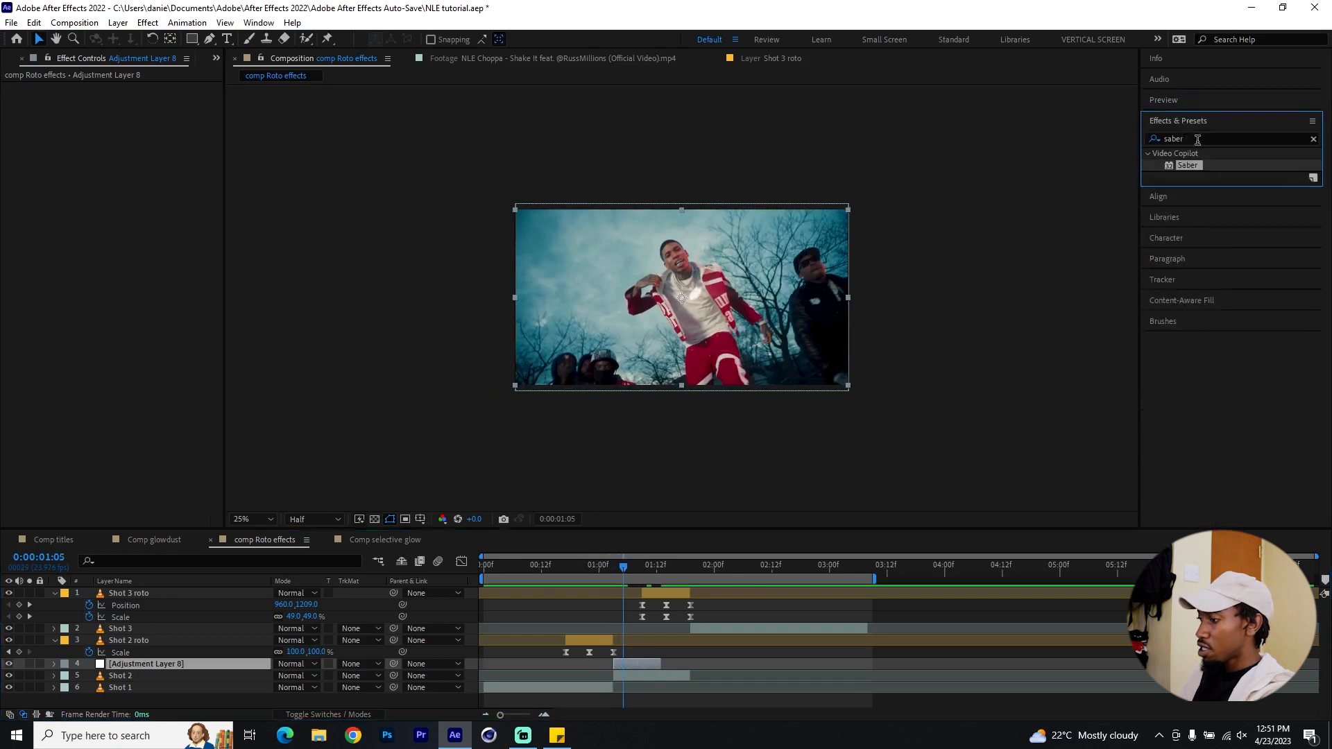
pyautogui.write('black')
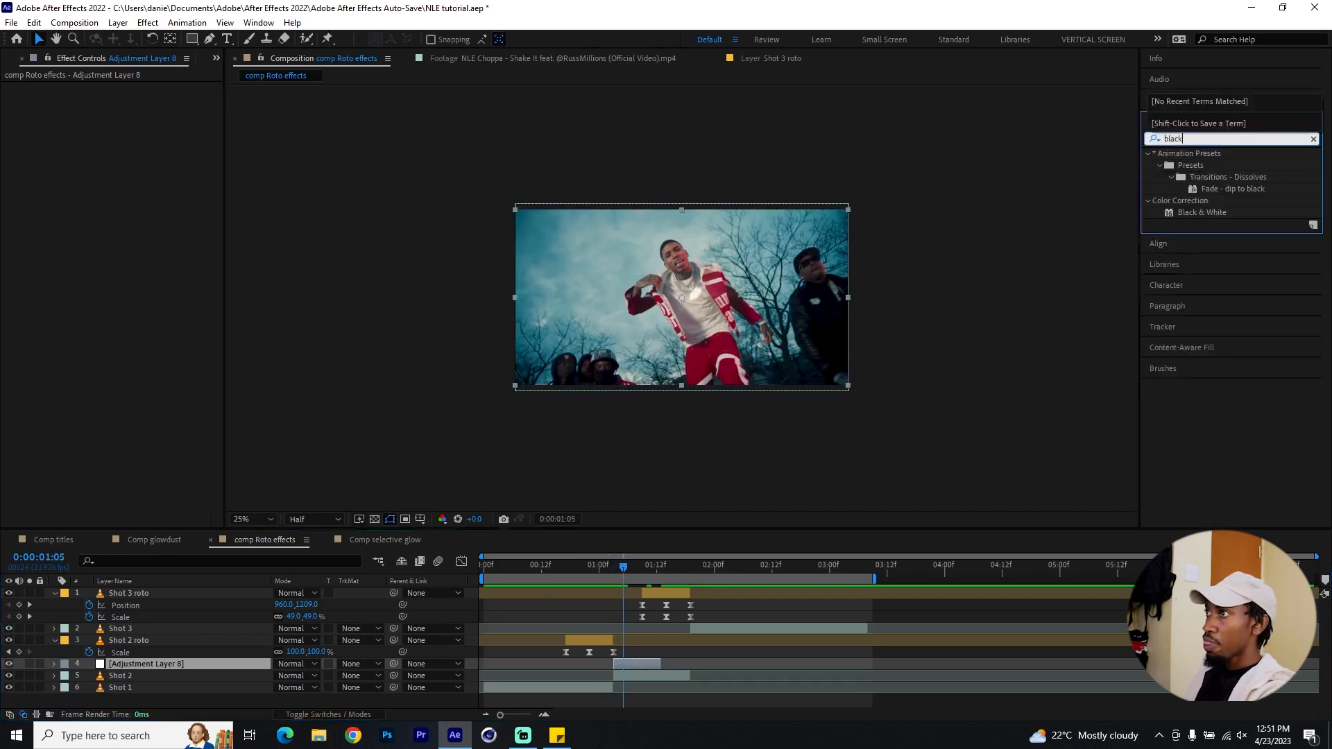
pyautogui.moveTo(1202, 213); pyautogui.dragTo(634, 664)
# Step: Extend the end of the adjustment layer to 0:00:01:20 so it covers all of Shot 2
pyautogui.moveTo(619, 569); pyautogui.dragTo(693, 572)
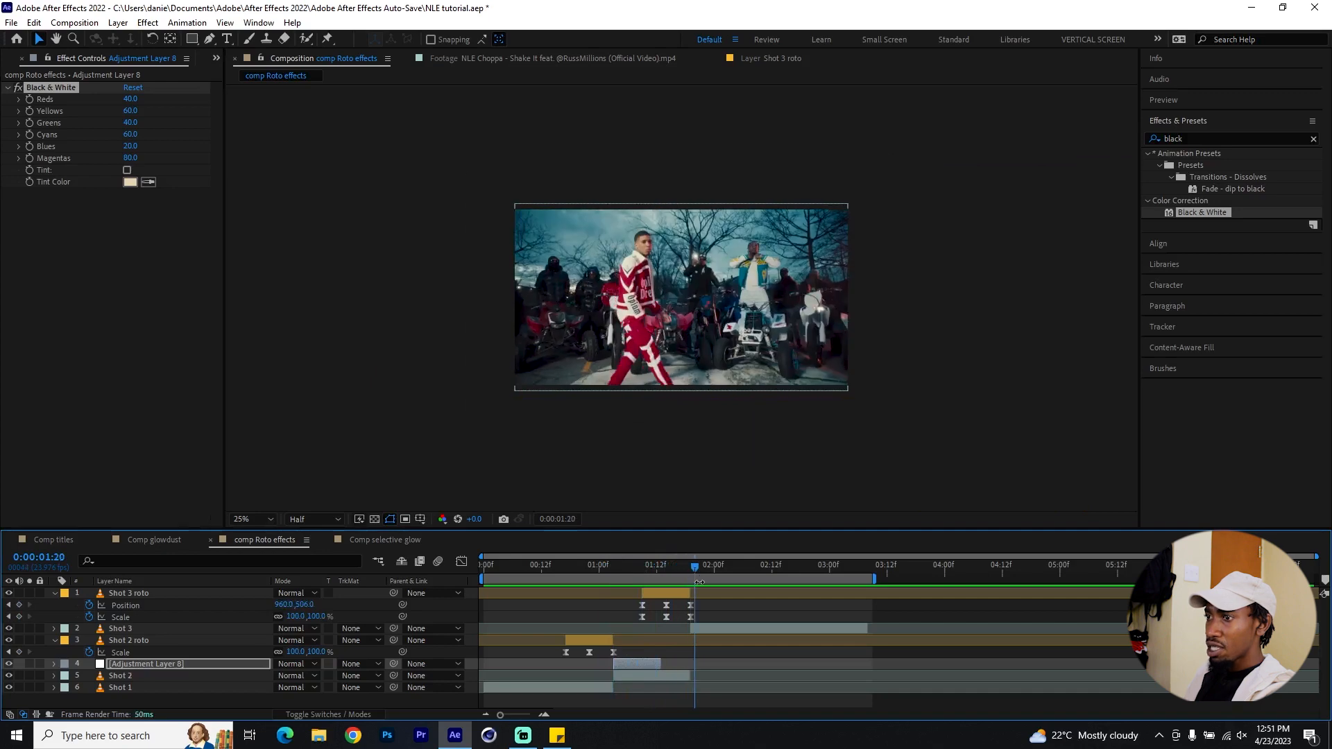
pyautogui.moveTo(662, 667); pyautogui.dragTo(695, 660)
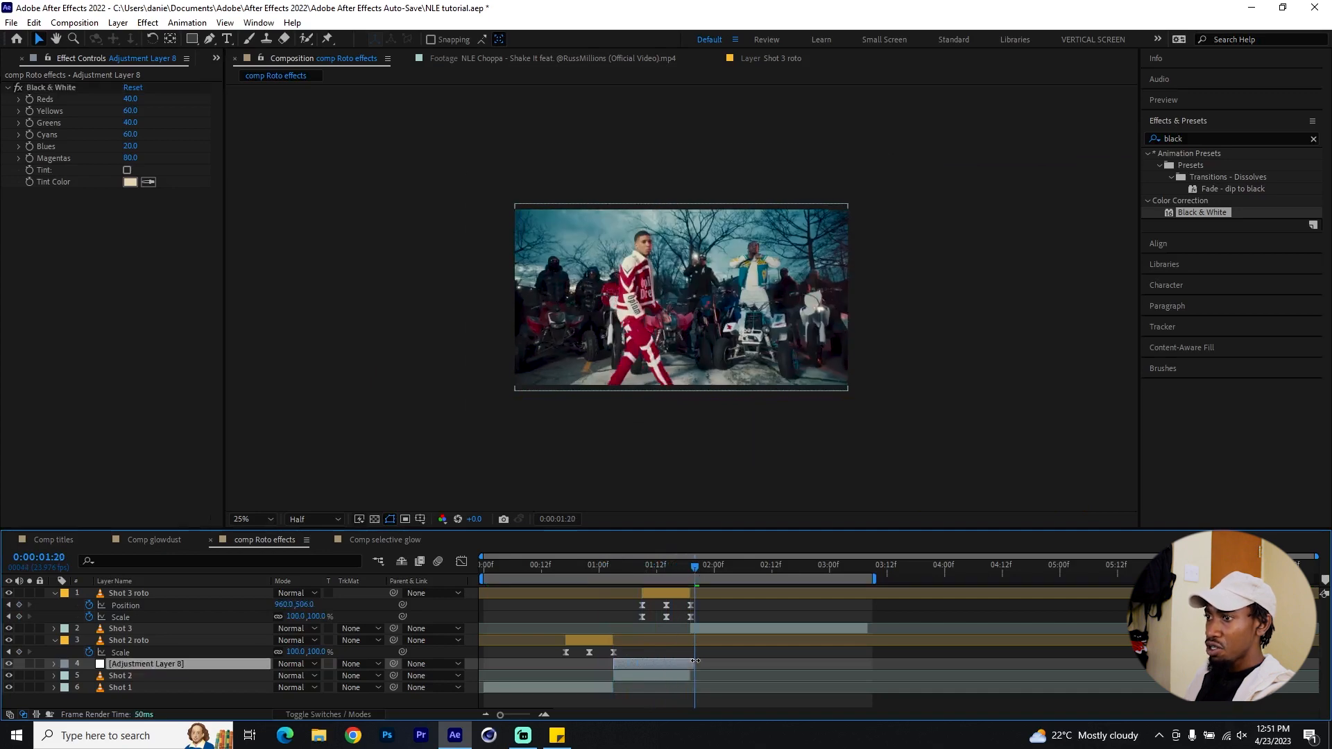
pyautogui.moveTo(666, 576); pyautogui.dragTo(628, 576)
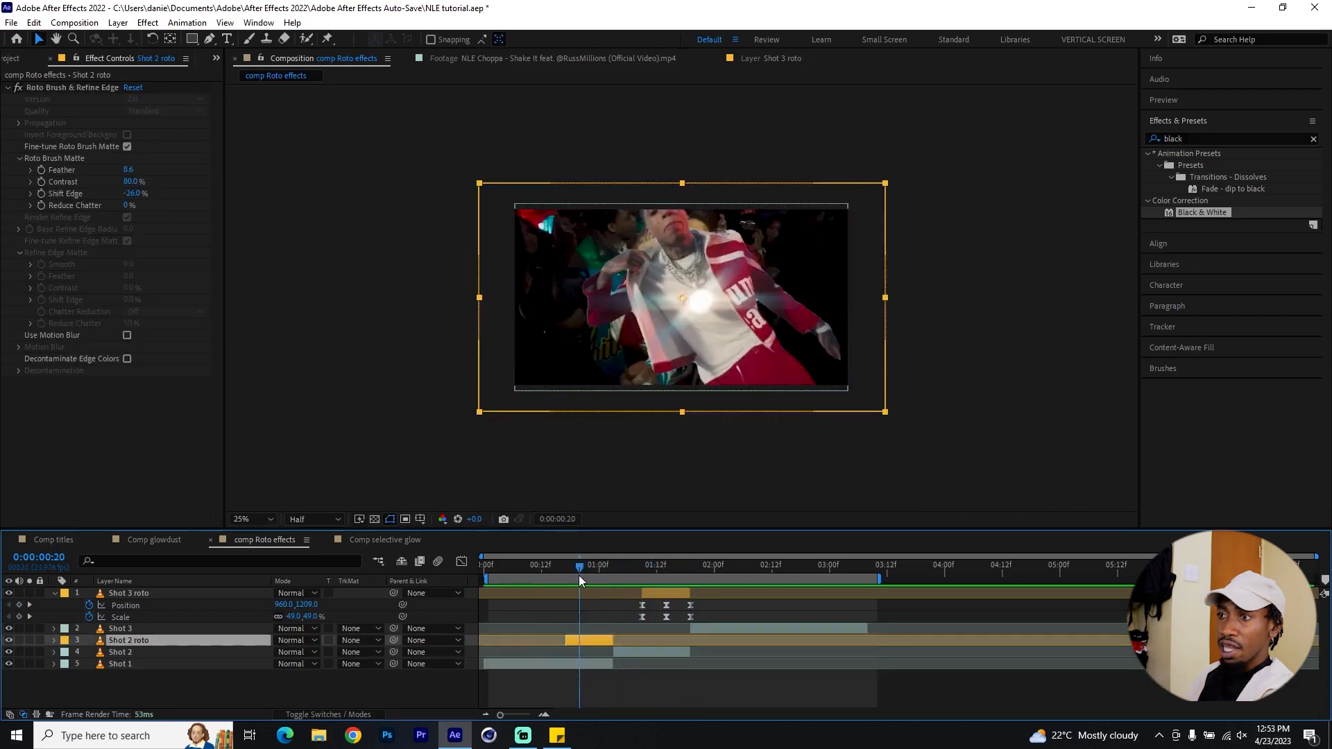
# Step: Find the Echo effect and apply it to the Shot 2 roto layer
pyautogui.click(714, 682)
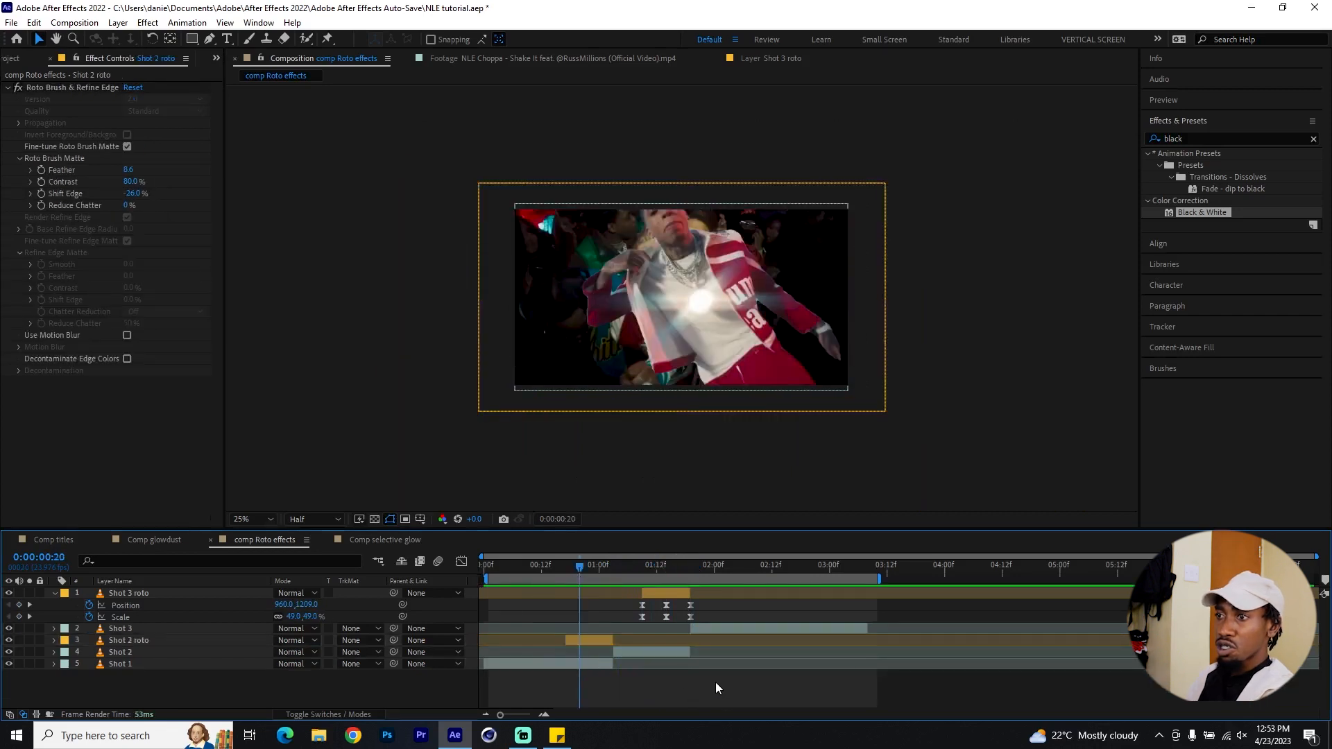
pyautogui.moveTo(573, 569)
pyautogui.mouseDown()
pyautogui.moveTo(560, 572)
pyautogui.moveTo(586, 567)
pyautogui.moveTo(574, 570)
pyautogui.mouseUp()
pyautogui.click(573, 637)
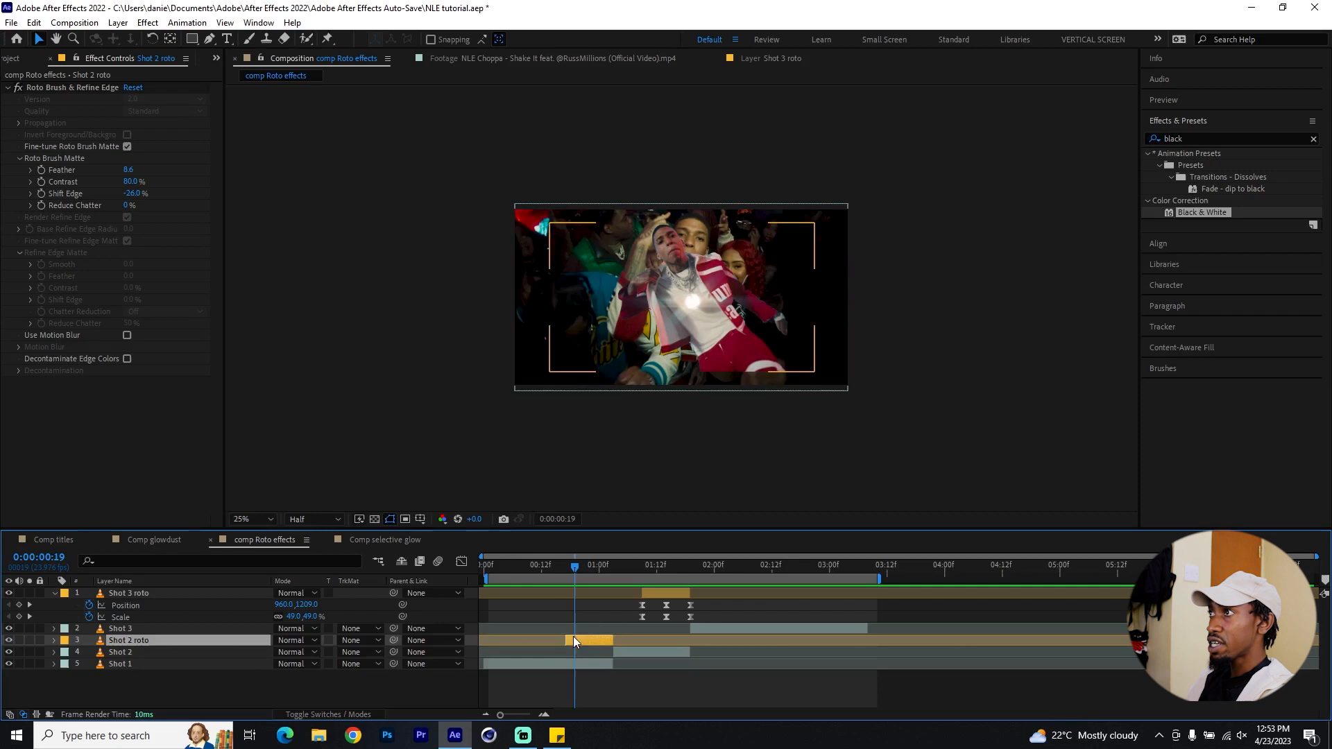
pyautogui.click(1203, 137)
pyautogui.press('BackSpace')
pyautogui.write('echo')
pyautogui.doubleClick(1208, 165)
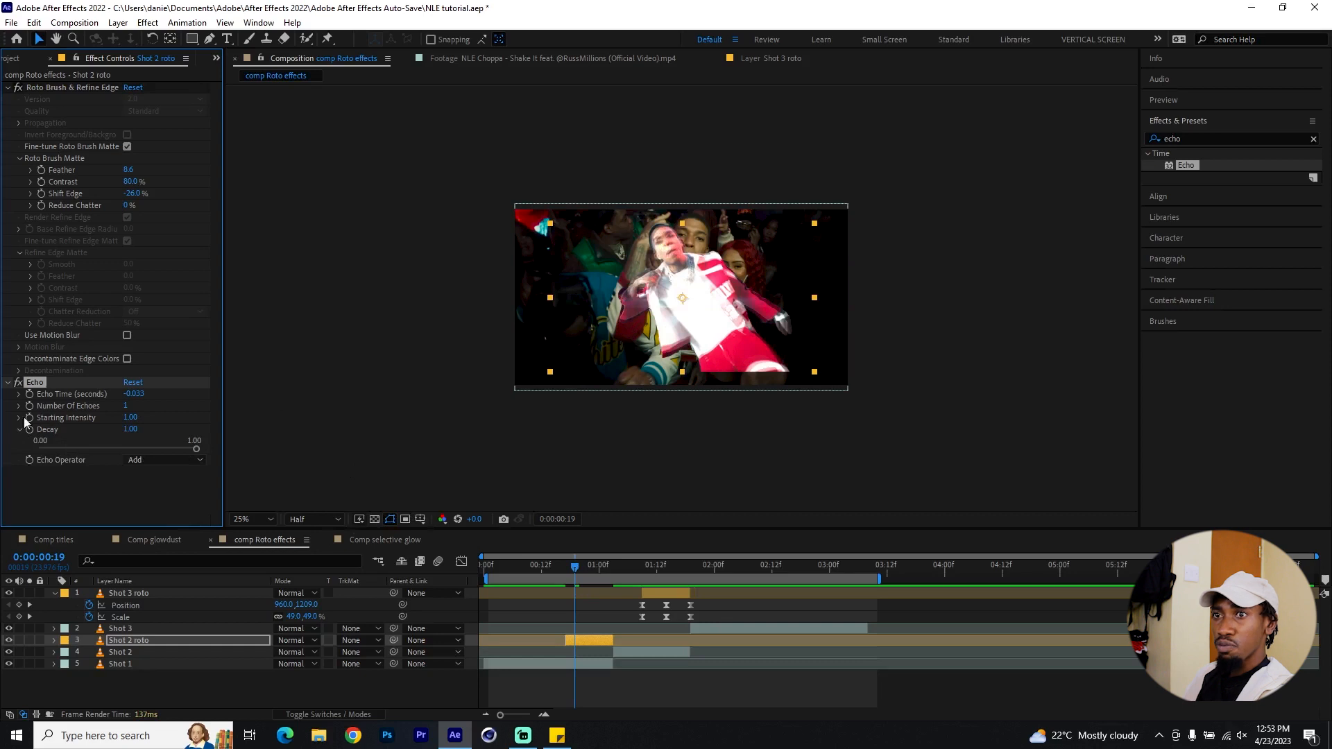
# Step: Set the Echo Operator on Shot 2 roto to Composite In Back and check the frame at 0:00:00:21
pyautogui.click(175, 457)
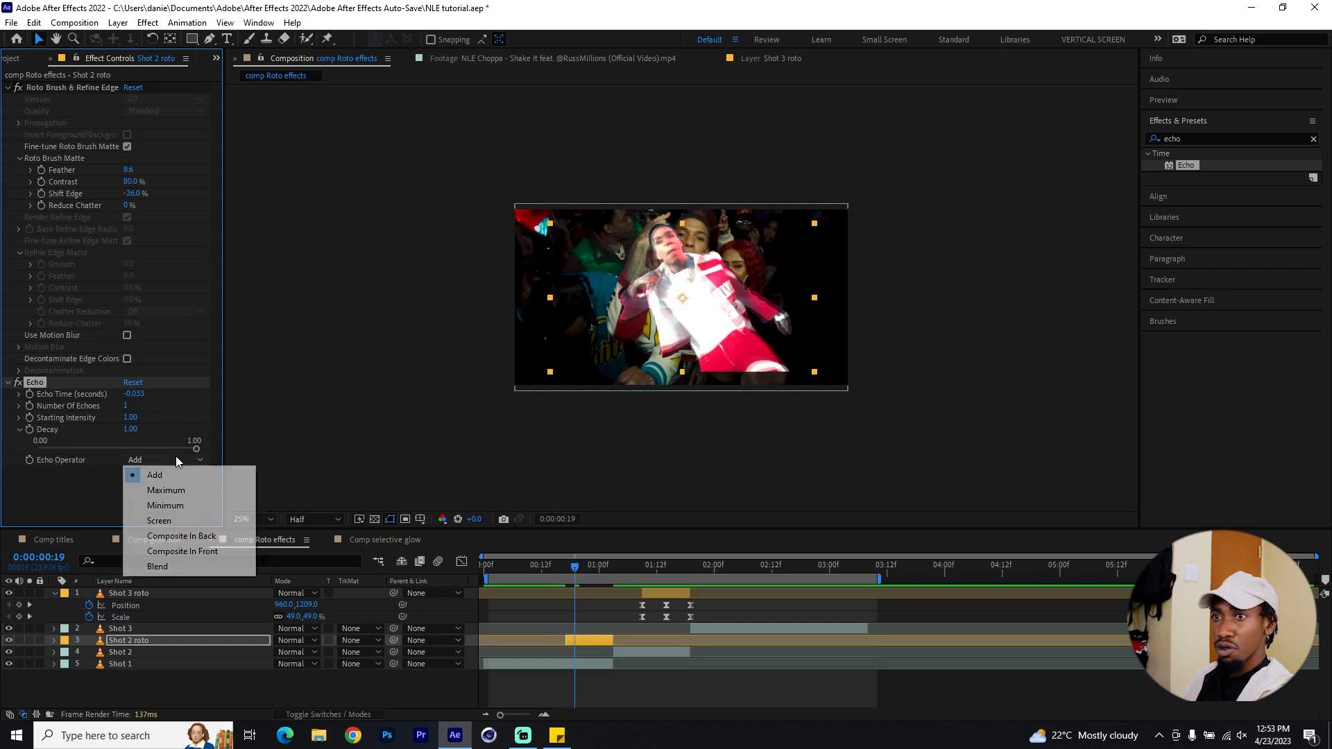
pyautogui.click(216, 551)
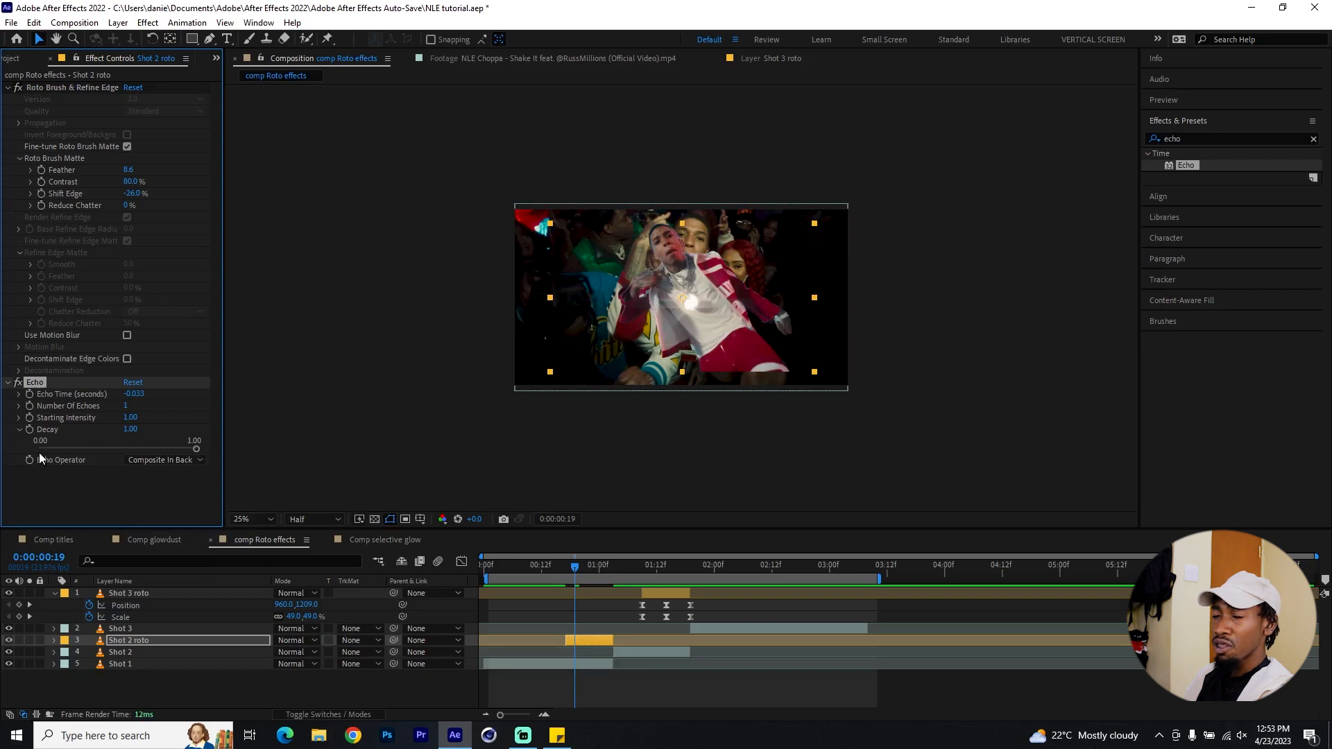
pyautogui.click(585, 574)
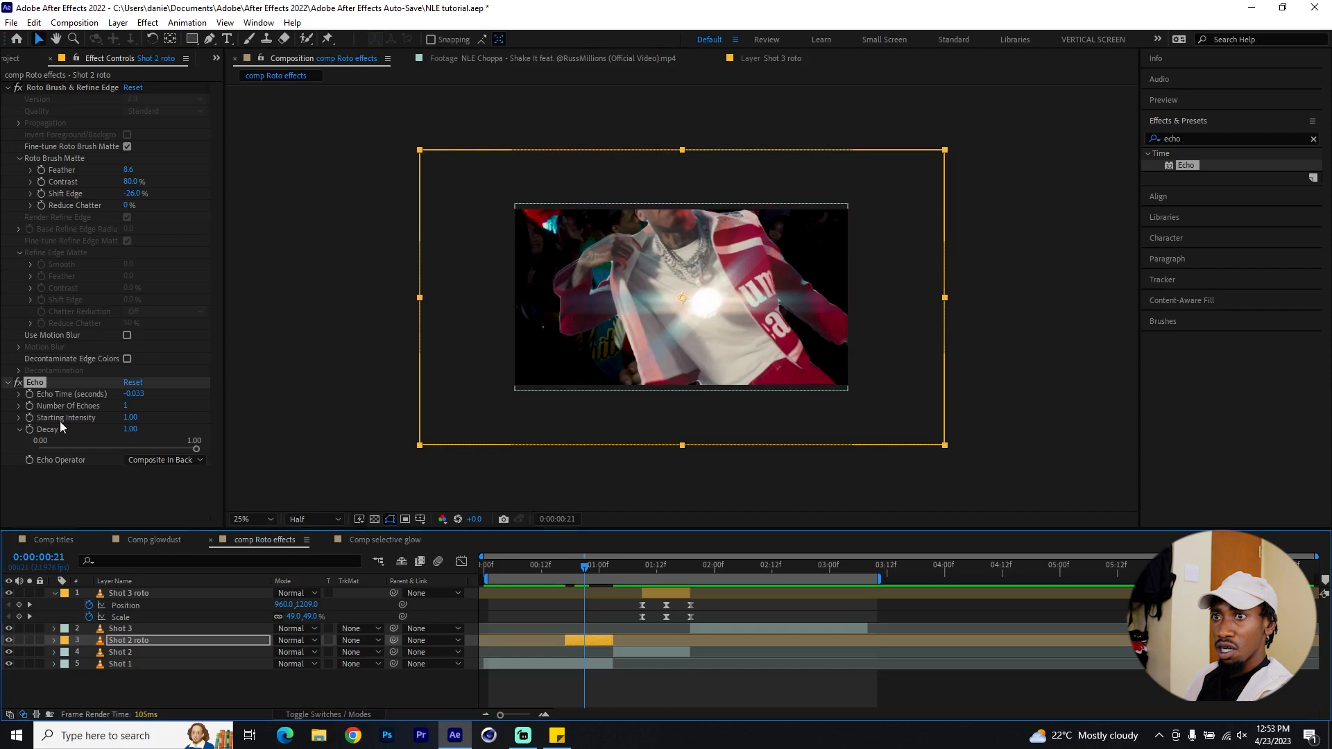
# Step: Set Shot 2 roto's Echo decay to 0.52 and its number of echoes to 4
pyautogui.moveTo(191, 451); pyautogui.dragTo(132, 441)
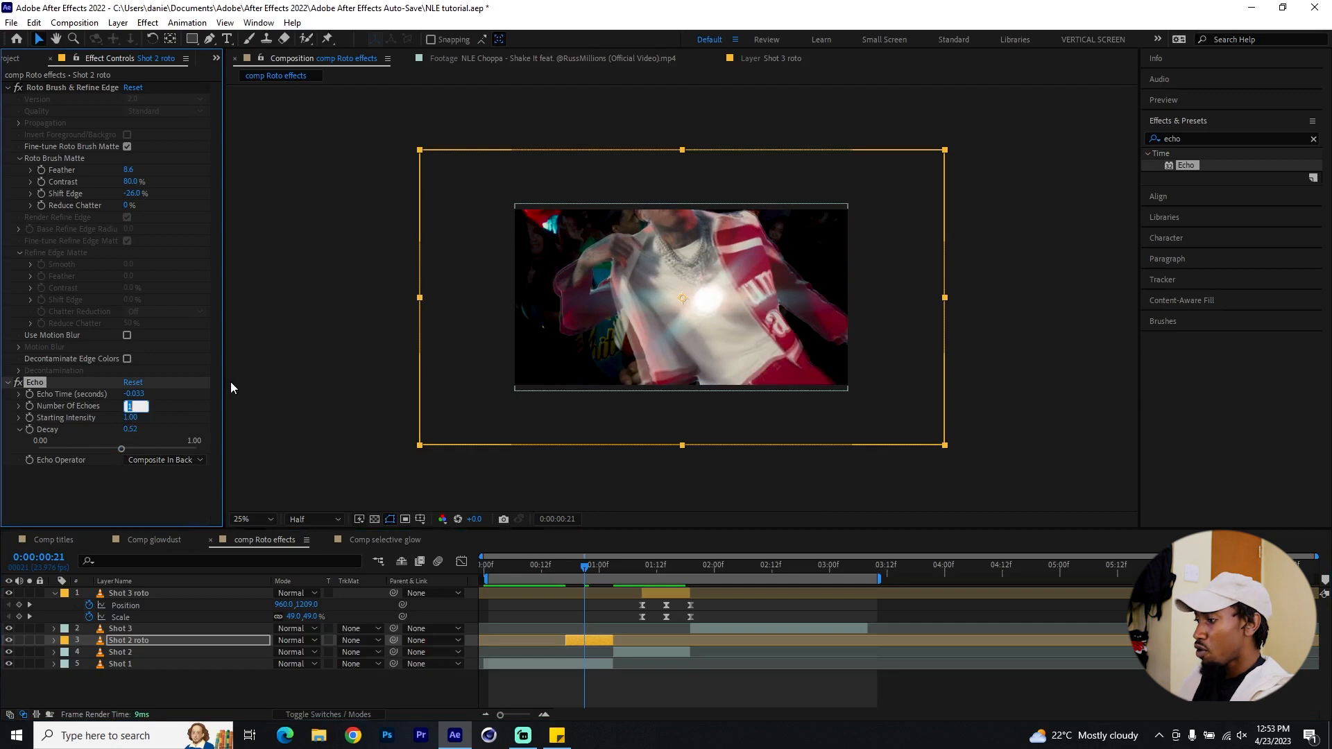
pyautogui.write('4')
pyautogui.press('Return')
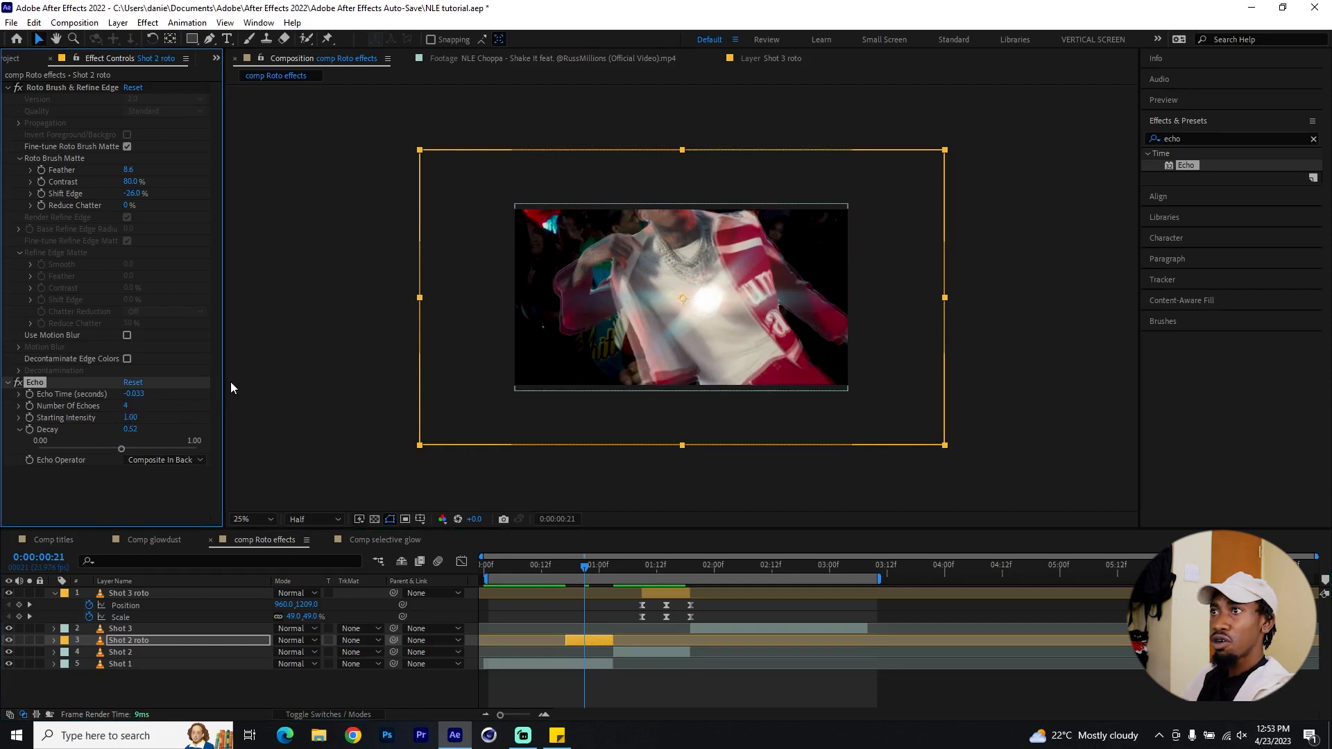
pyautogui.moveTo(577, 570); pyautogui.dragTo(601, 574)
# Step: Duplicate Shot 2 roto and remove the Echo effect from the upper copy so the subject stays sharp over its trail
pyautogui.hotkey('ctrl', 'd')
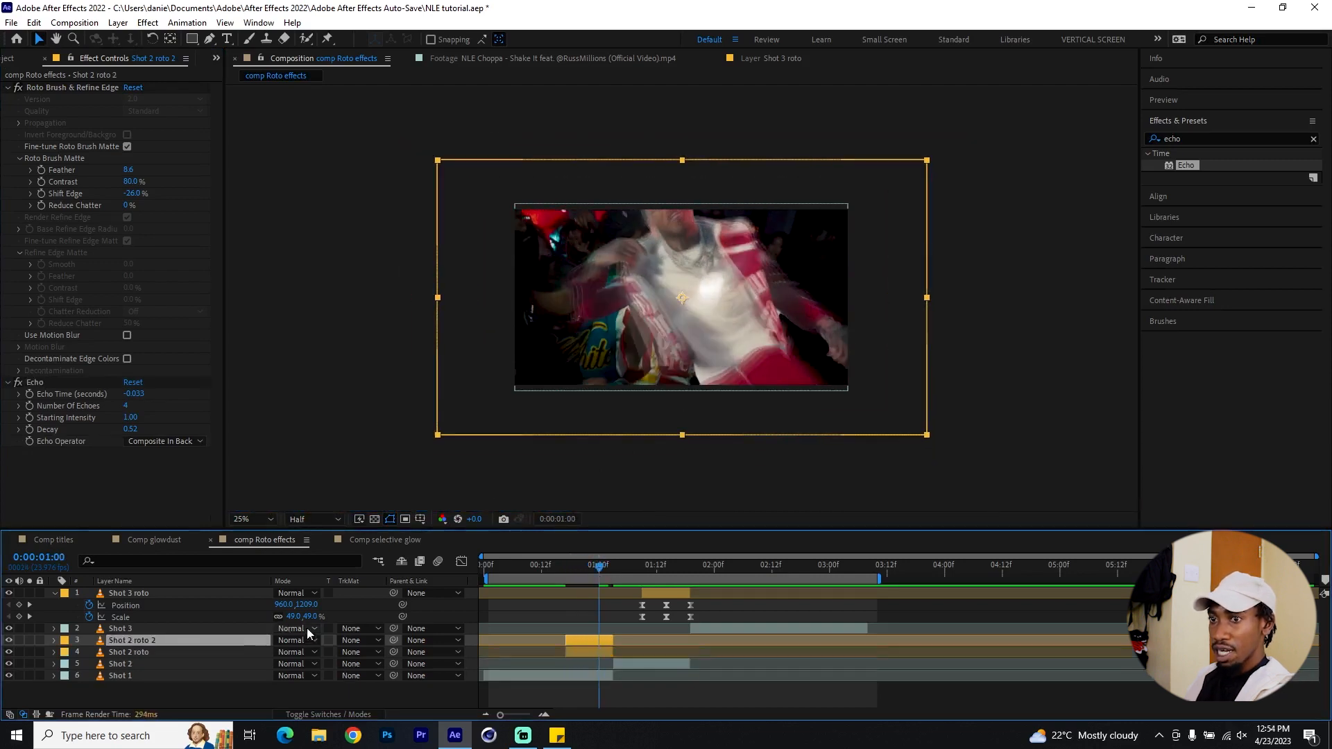
pyautogui.click(35, 381)
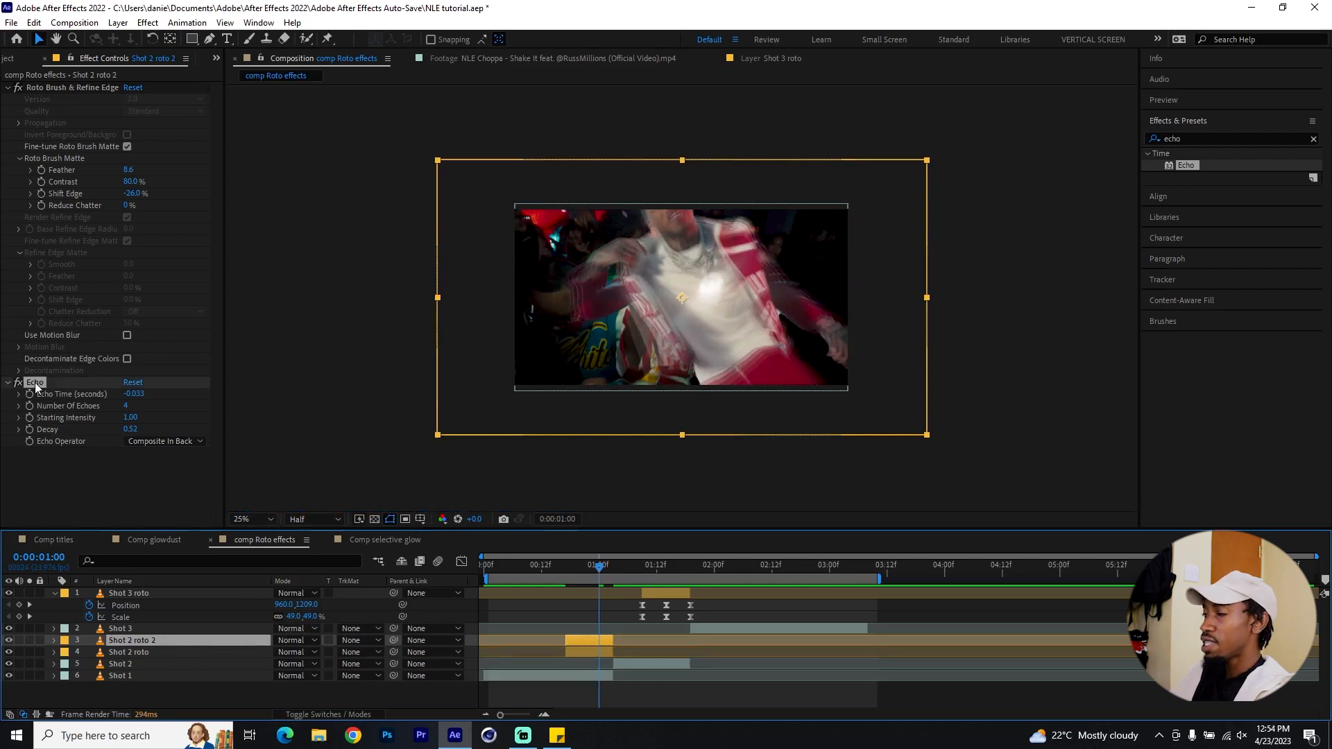
pyautogui.press('Delete')
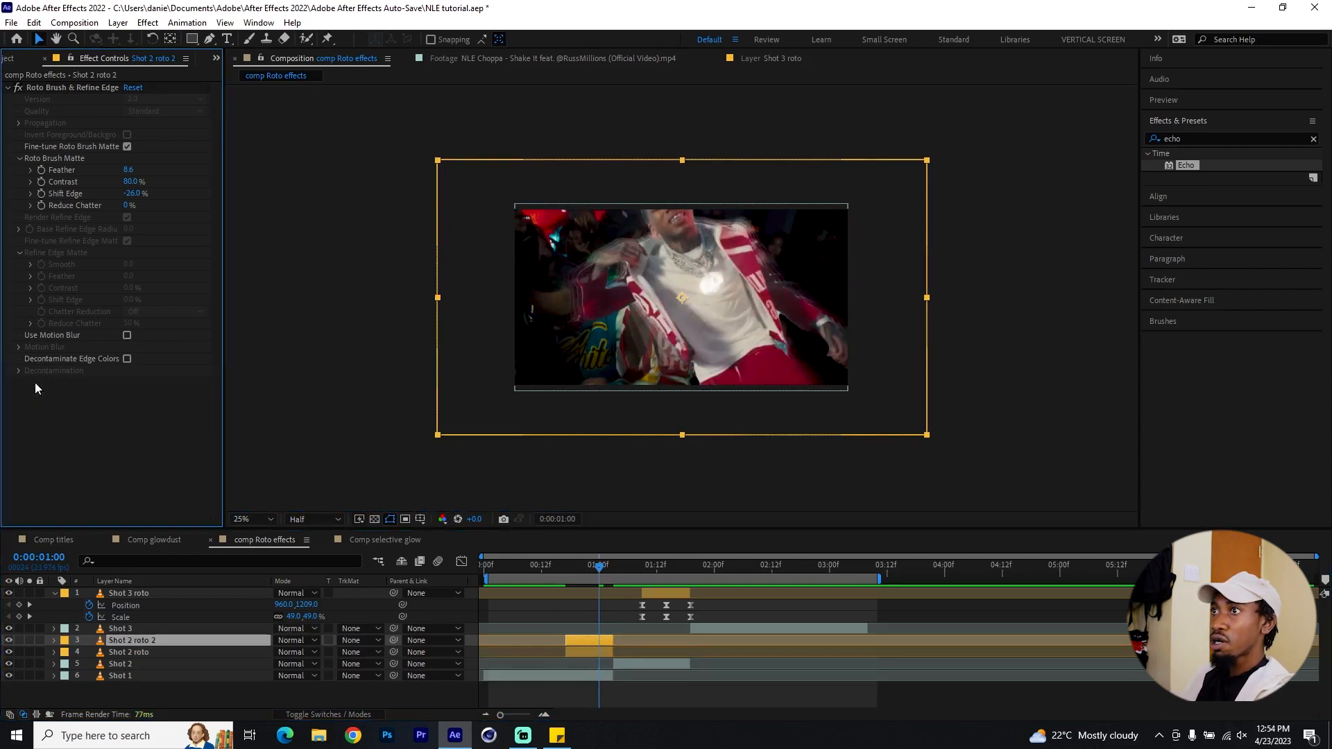
pyautogui.moveTo(560, 573); pyautogui.dragTo(597, 576)
pyautogui.moveTo(601, 574); pyautogui.dragTo(753, 558)
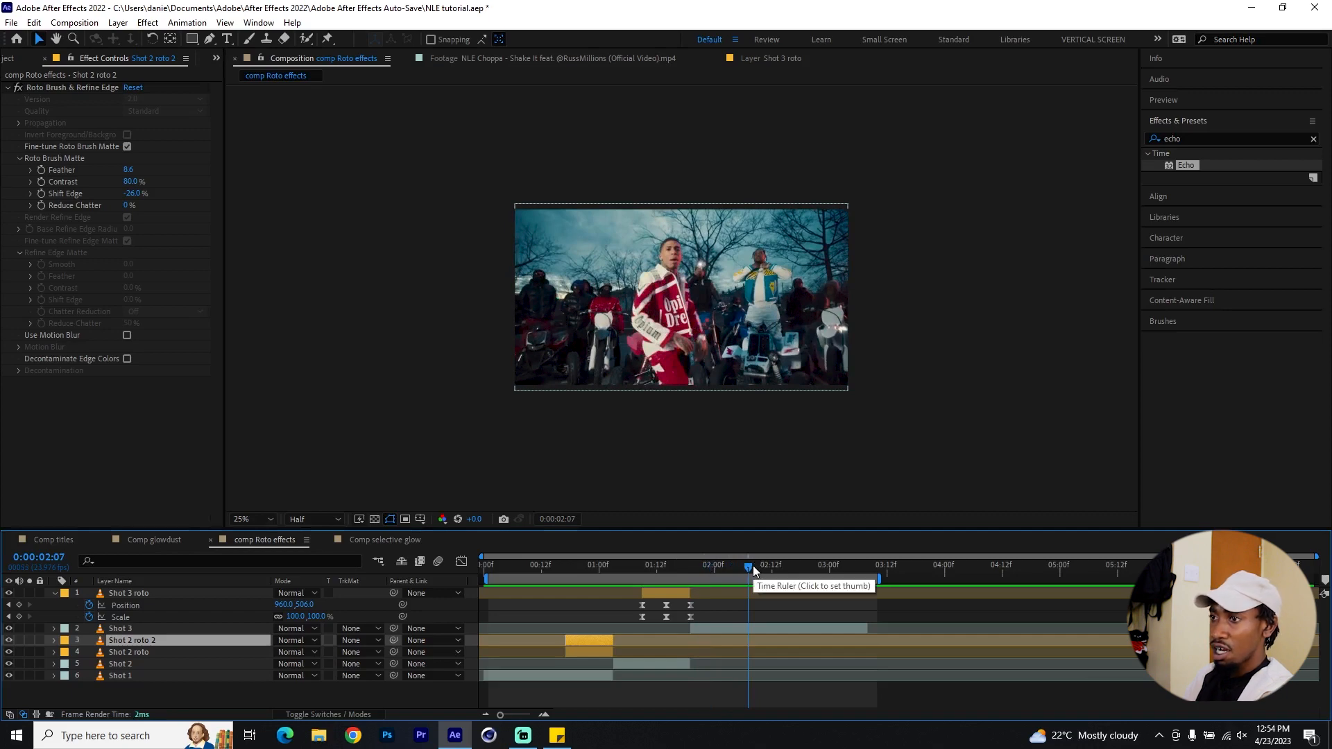
pyautogui.moveTo(576, 572); pyautogui.dragTo(495, 581)
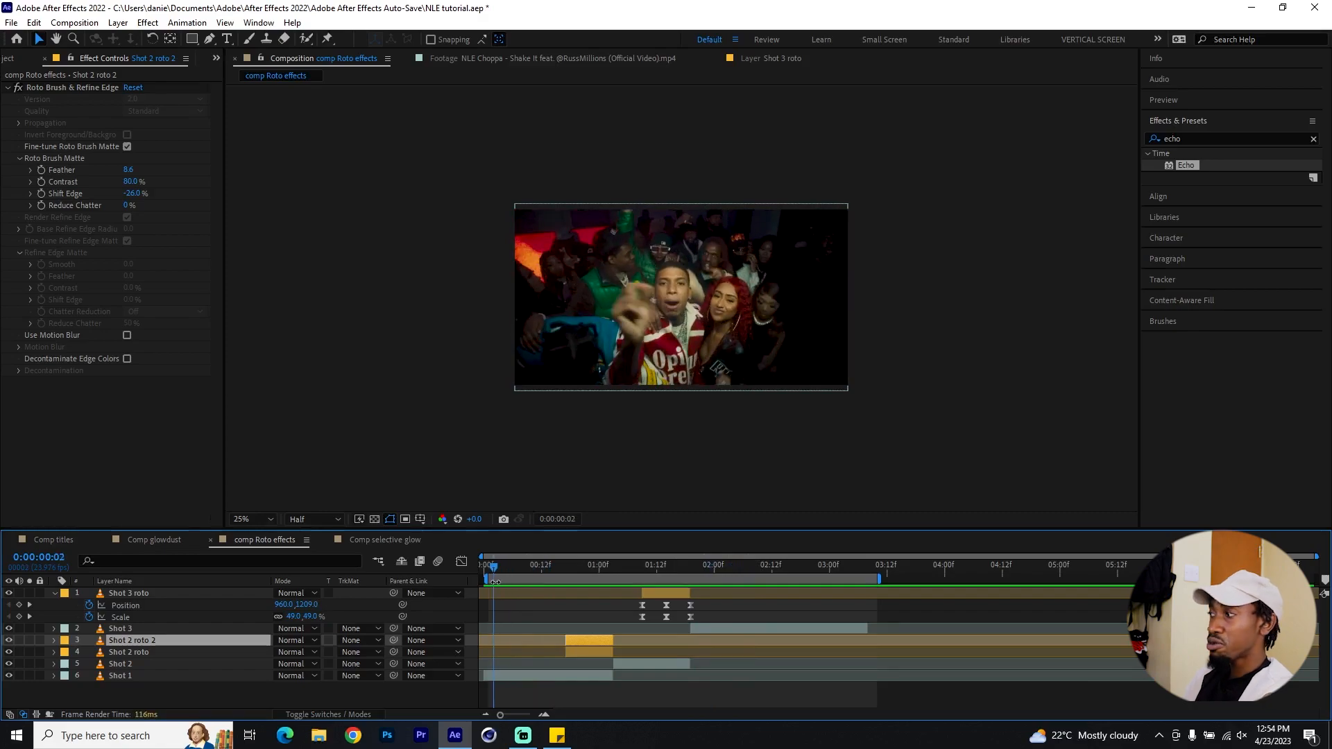